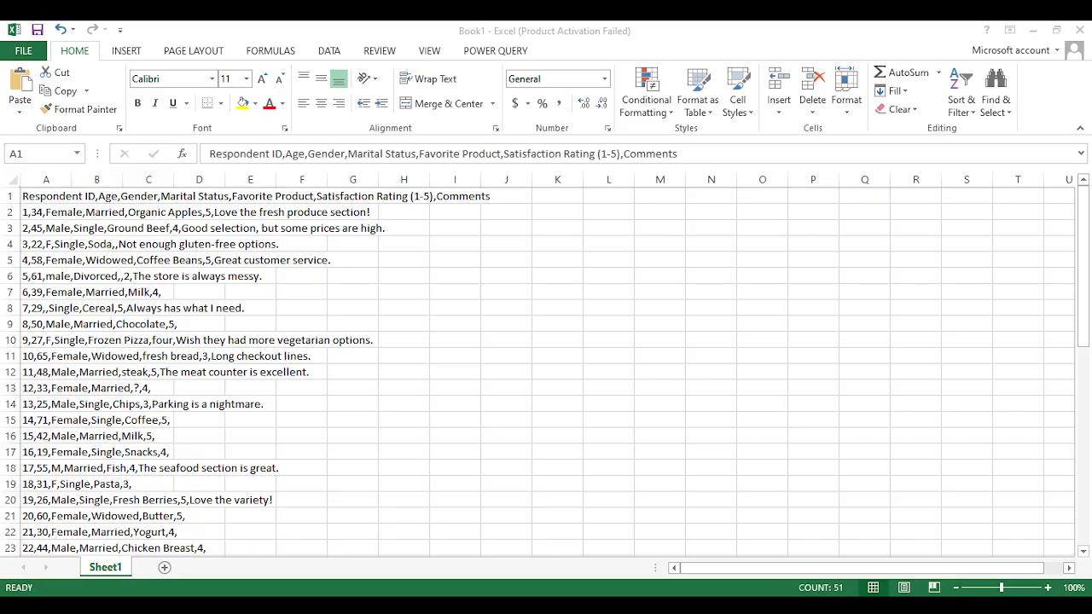
# Step: Examine the comma-separated survey records and the header fields packed into column A
pyautogui.click(53, 201)
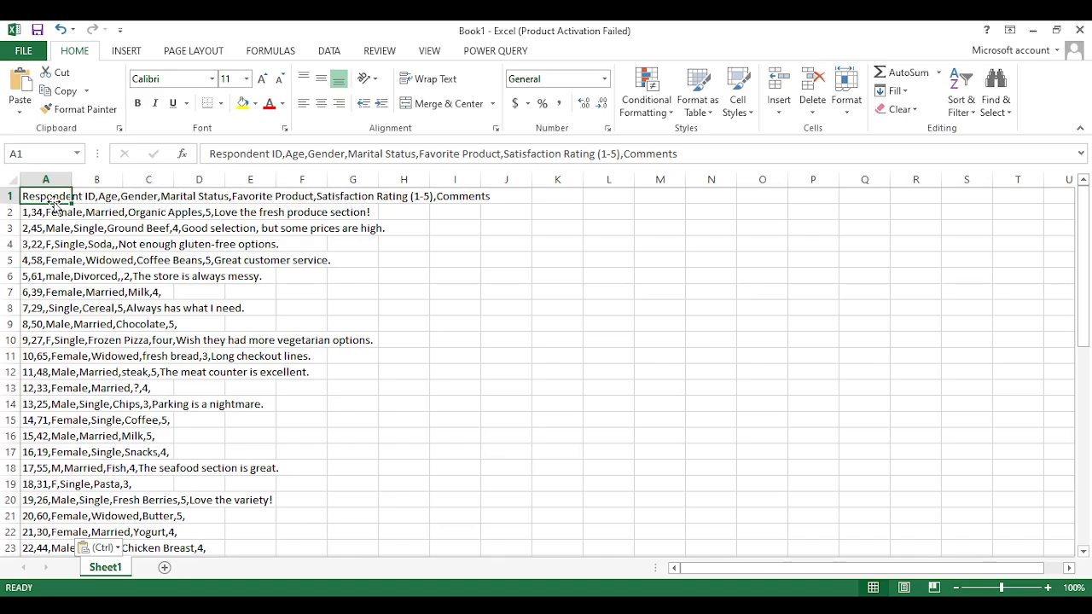
pyautogui.scroll(-20, 141, 278)
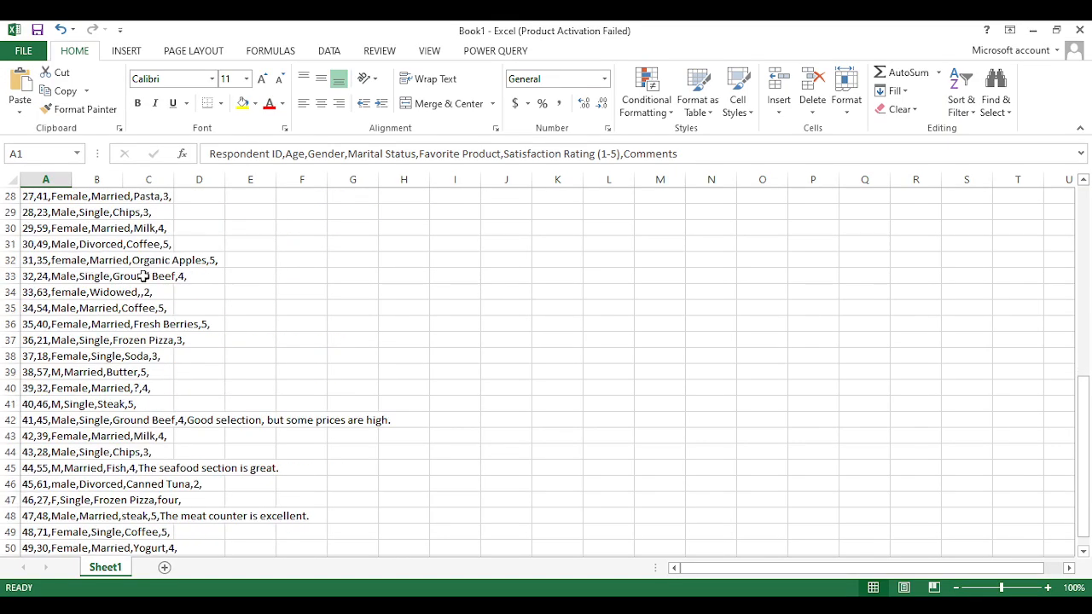
pyautogui.scroll(4, 141, 278)
pyautogui.scroll(16, 141, 278)
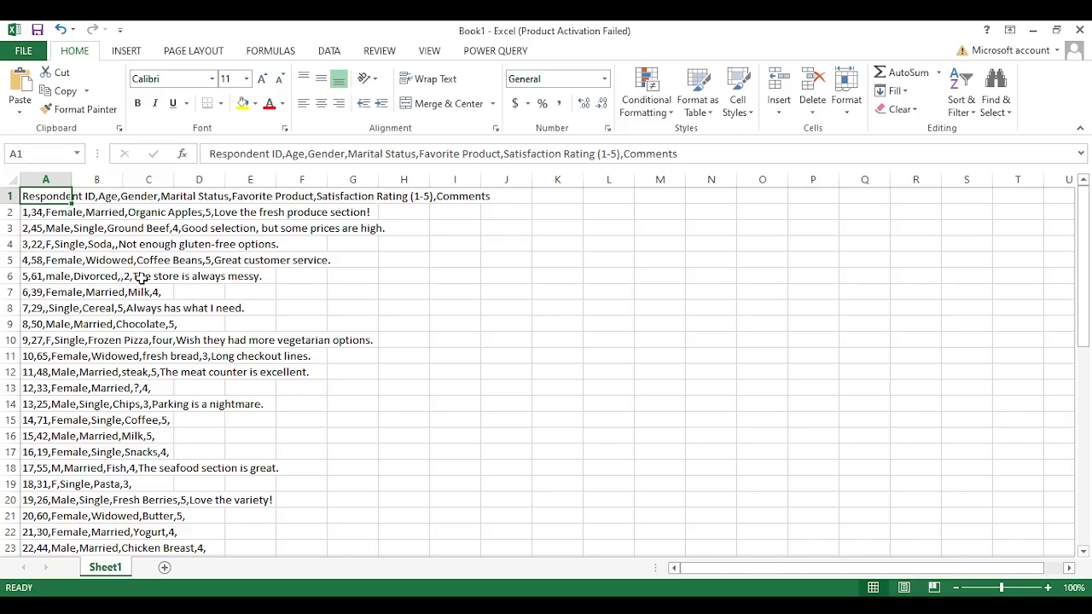
pyautogui.click(388, 201)
pyautogui.click(341, 198)
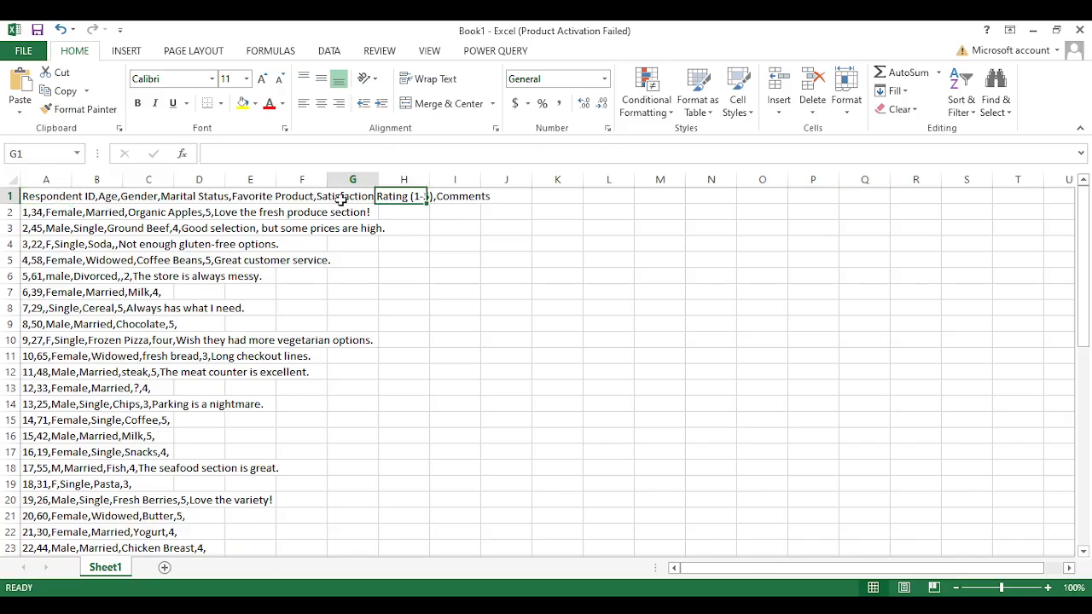
pyautogui.click(47, 201)
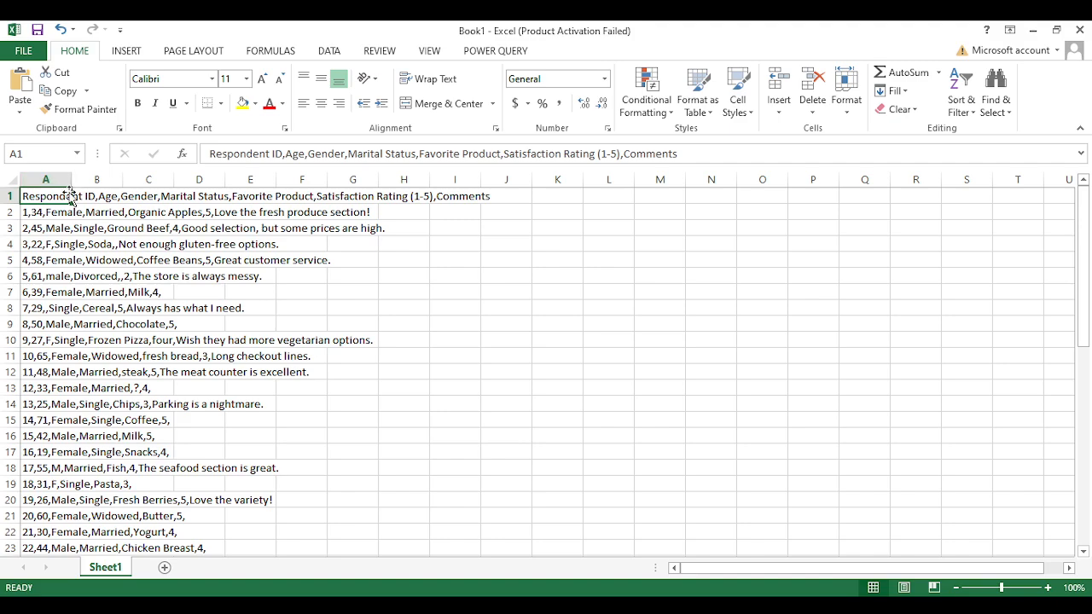
pyautogui.click(730, 604)
pyautogui.click(681, 604)
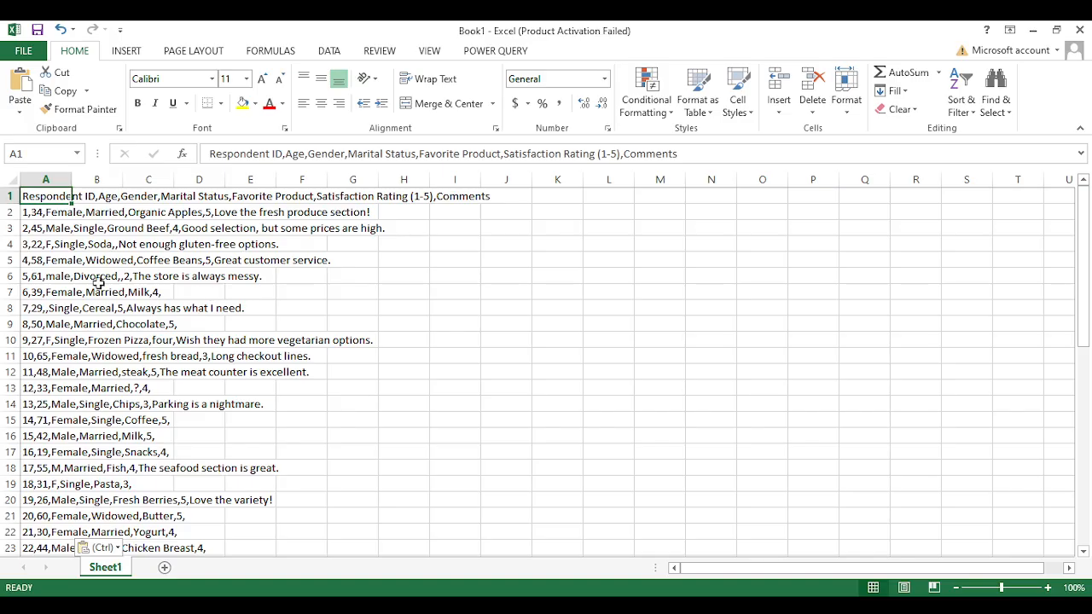
pyautogui.click(105, 197)
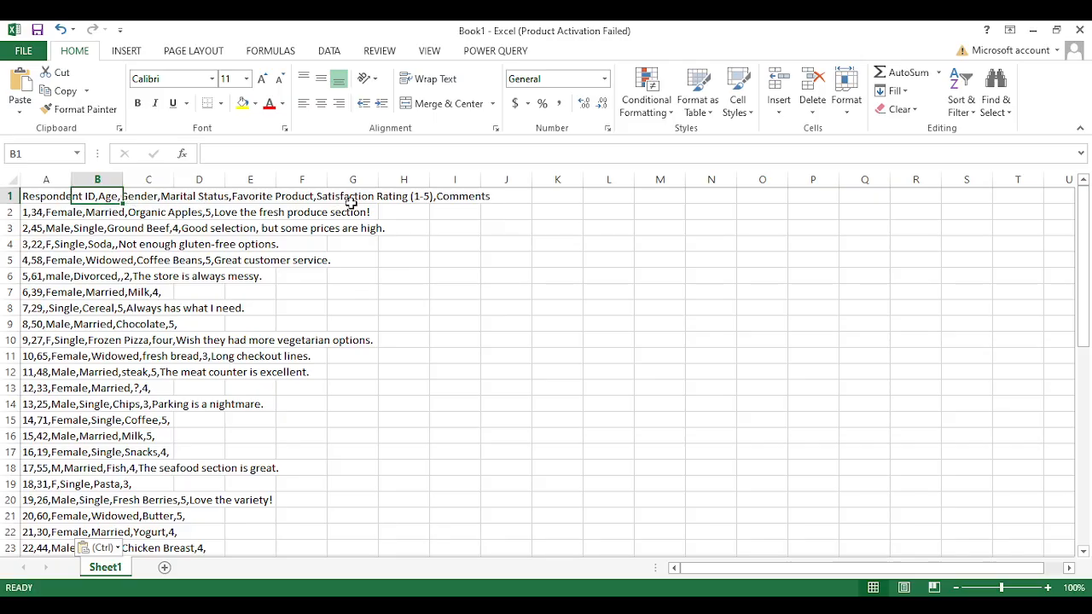
pyautogui.click(451, 200)
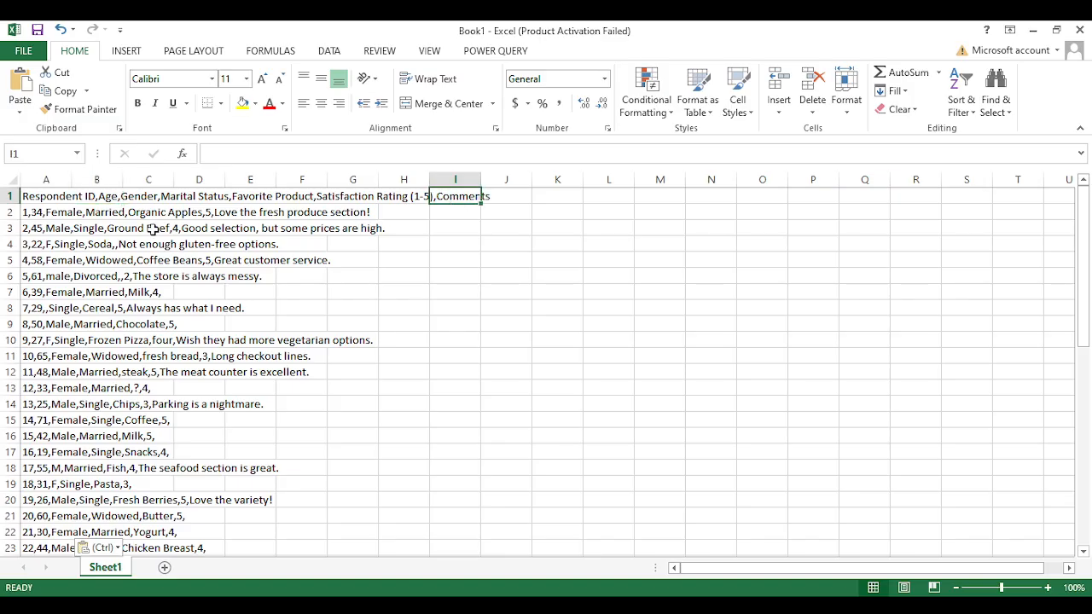
# Step: Split column A's comma-separated survey text into separate columns with Text to Columns
pyautogui.click(45, 179)
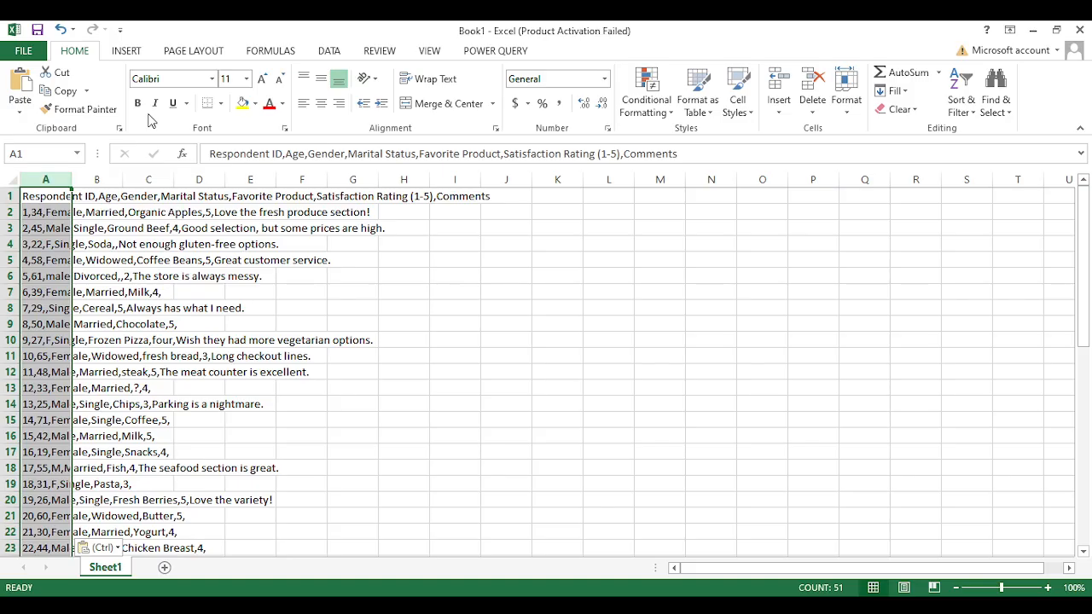
pyautogui.click(329, 52)
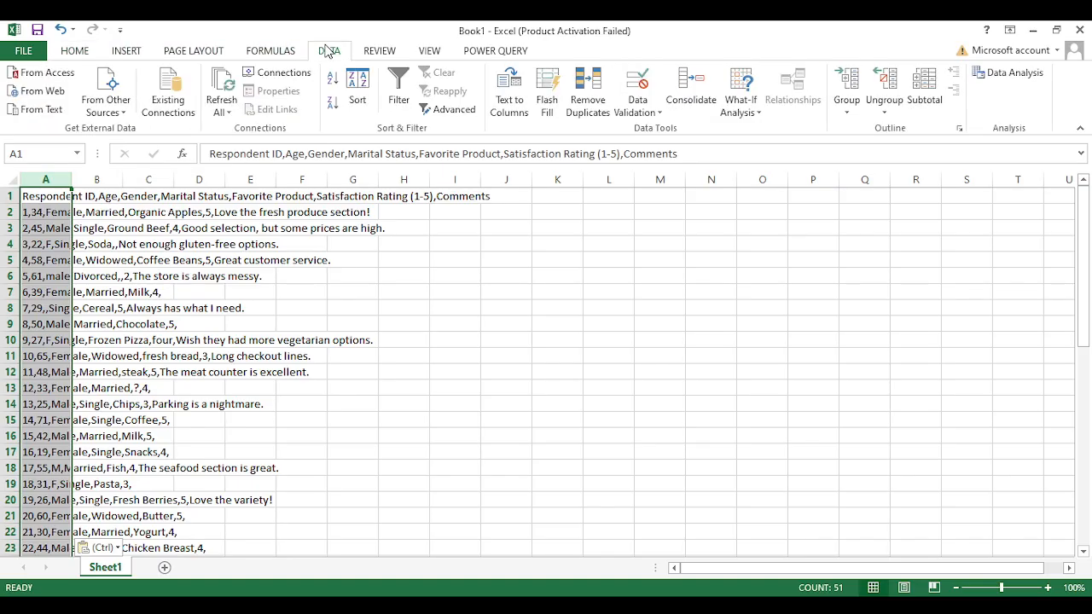
pyautogui.click(502, 116)
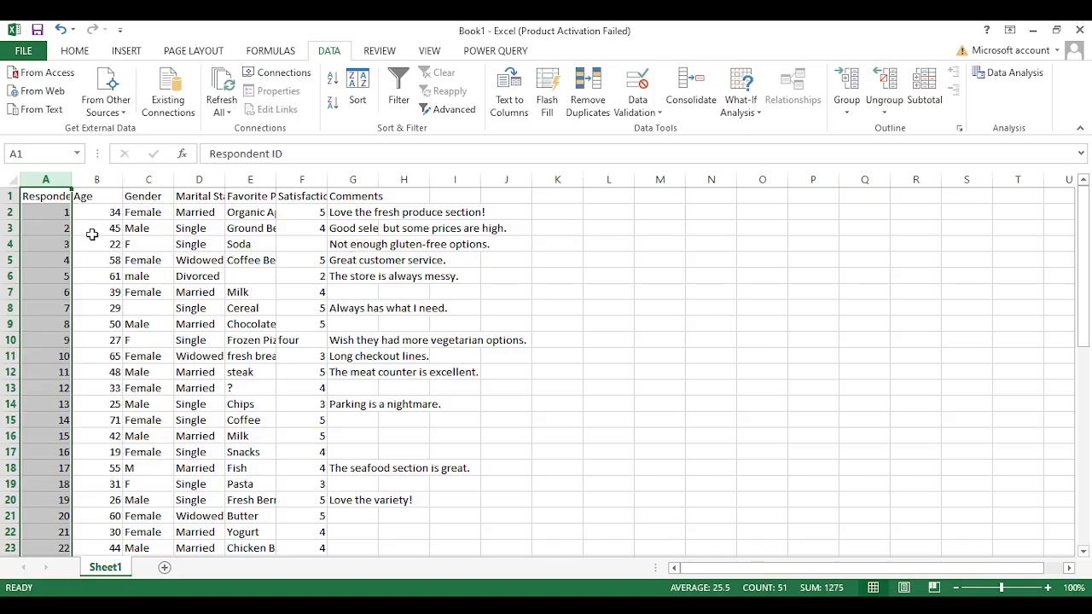
# Step: Widen columns A through H so their headers and entries fit, and check the rows down to the last record
pyautogui.moveTo(72, 183); pyautogui.dragTo(889, 171)
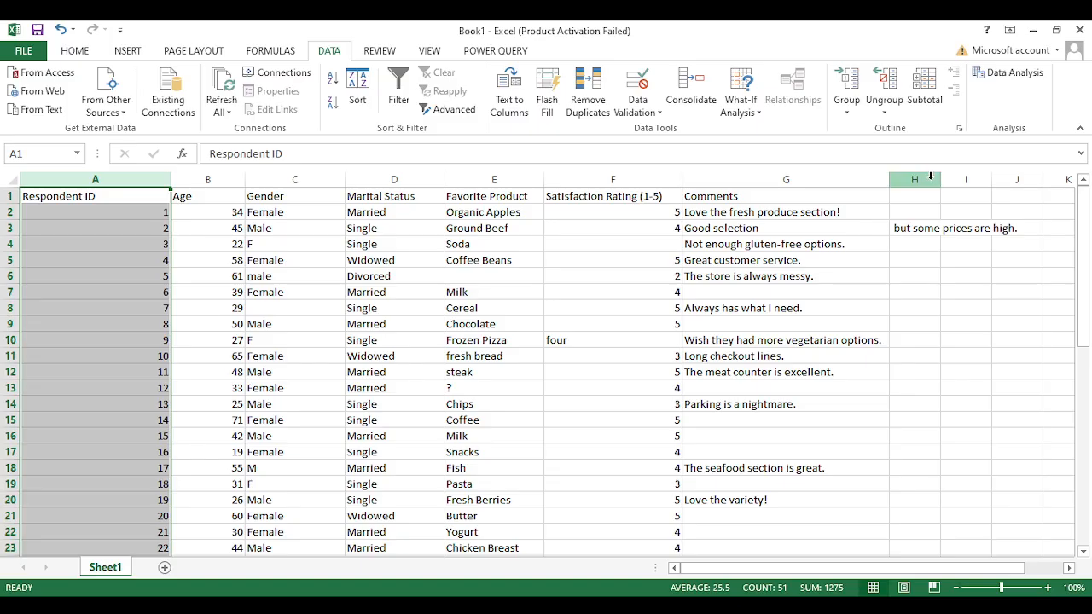
pyautogui.moveTo(937, 182); pyautogui.dragTo(1023, 187)
pyautogui.scroll(-9, 981, 278)
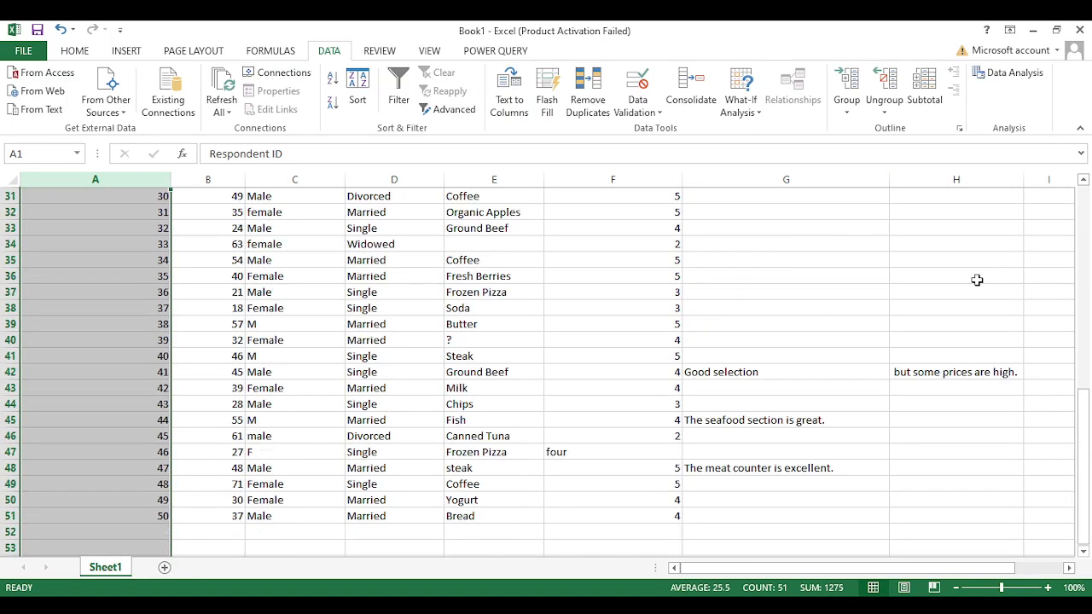
pyautogui.scroll(8, 978, 281)
pyautogui.scroll(-10, 968, 286)
pyautogui.scroll(-3, 958, 291)
pyautogui.scroll(14, 960, 290)
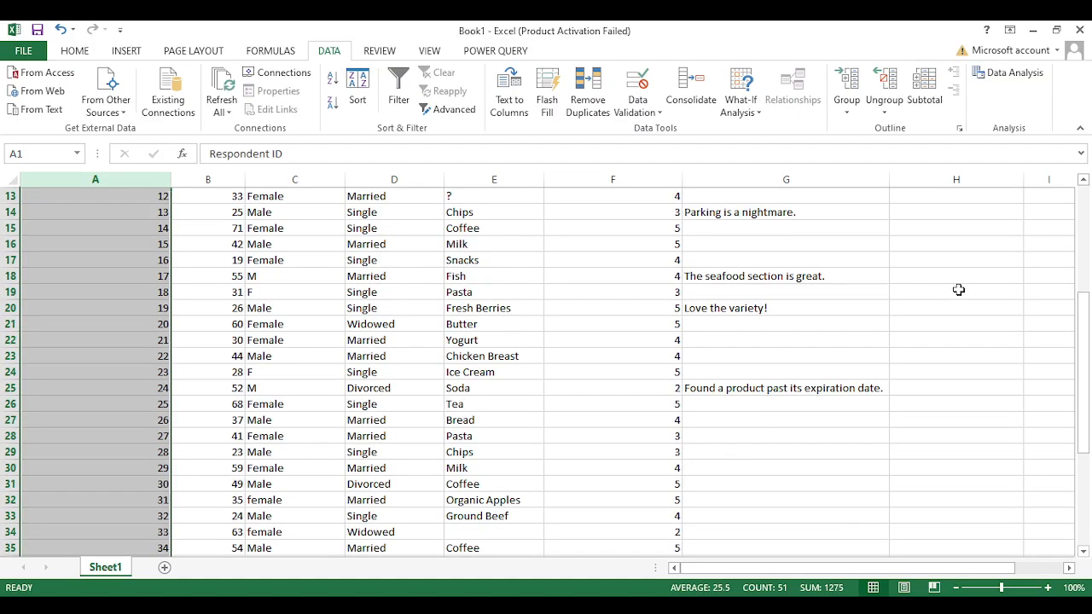
# Step: Rename the Respondent ID header in A1 to S/N and narrow column A to suit the shorter header
pyautogui.click(103, 224)
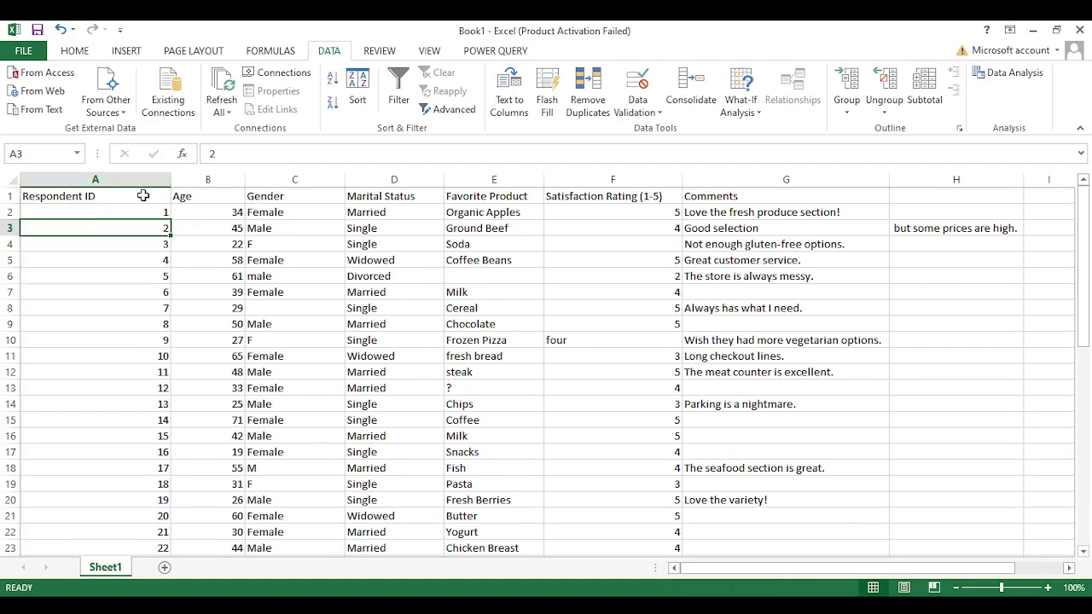
pyautogui.click(101, 196)
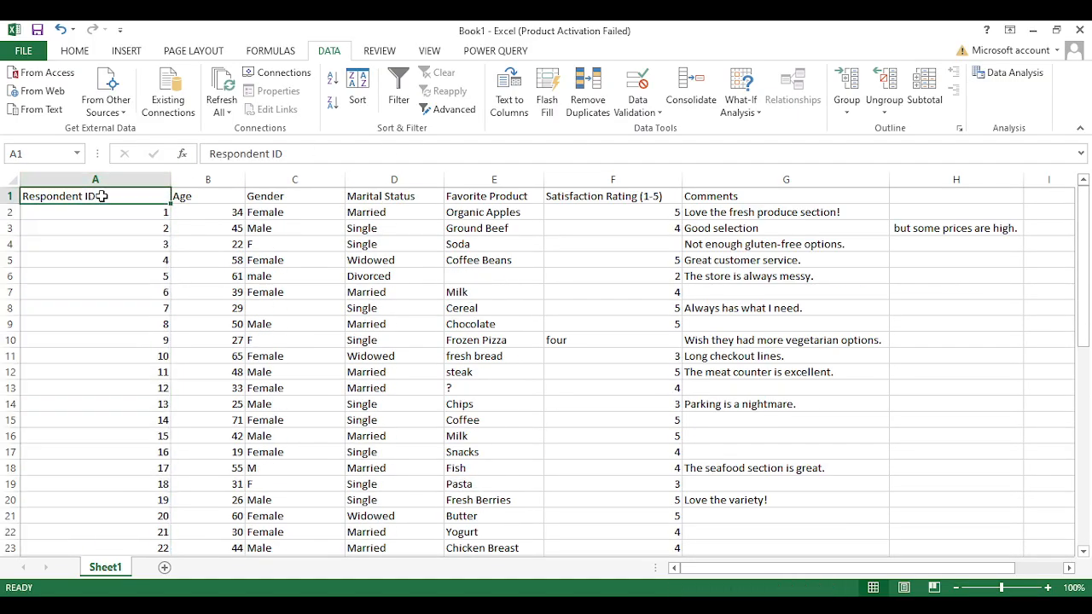
pyautogui.doubleClick(101, 197)
pyautogui.moveTo(96, 196); pyautogui.dragTo(6, 196)
pyautogui.scroll(-11, 46, 259)
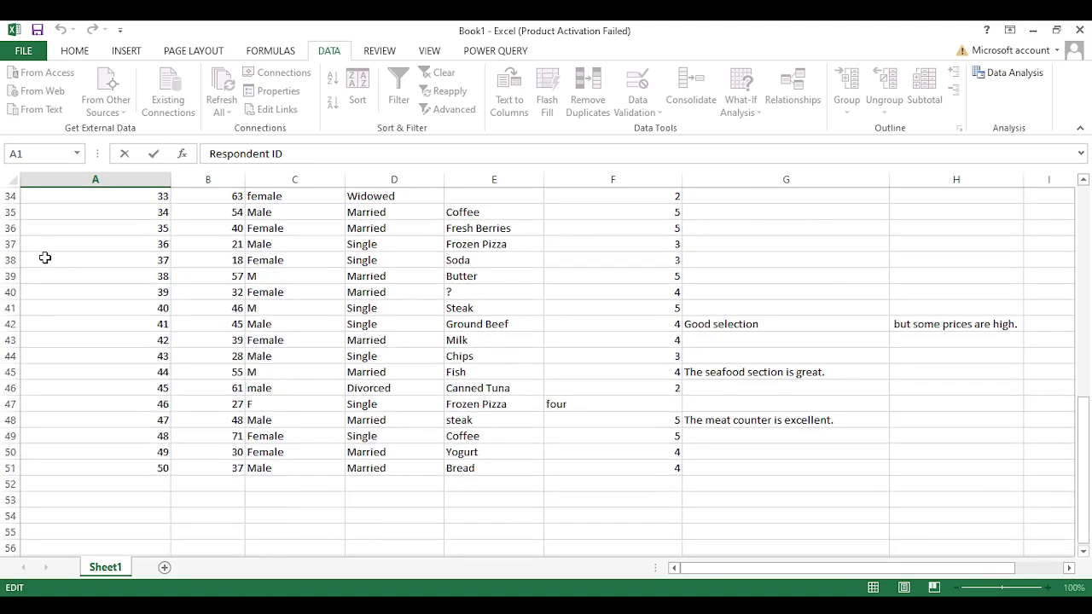
pyautogui.scroll(11, 46, 260)
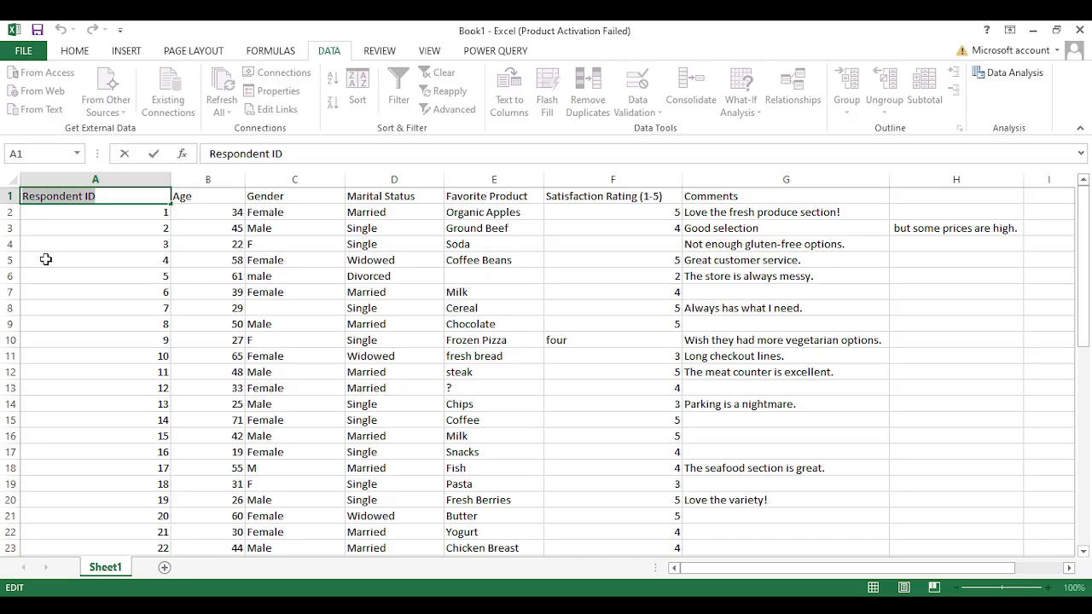
pyautogui.write('S/N')
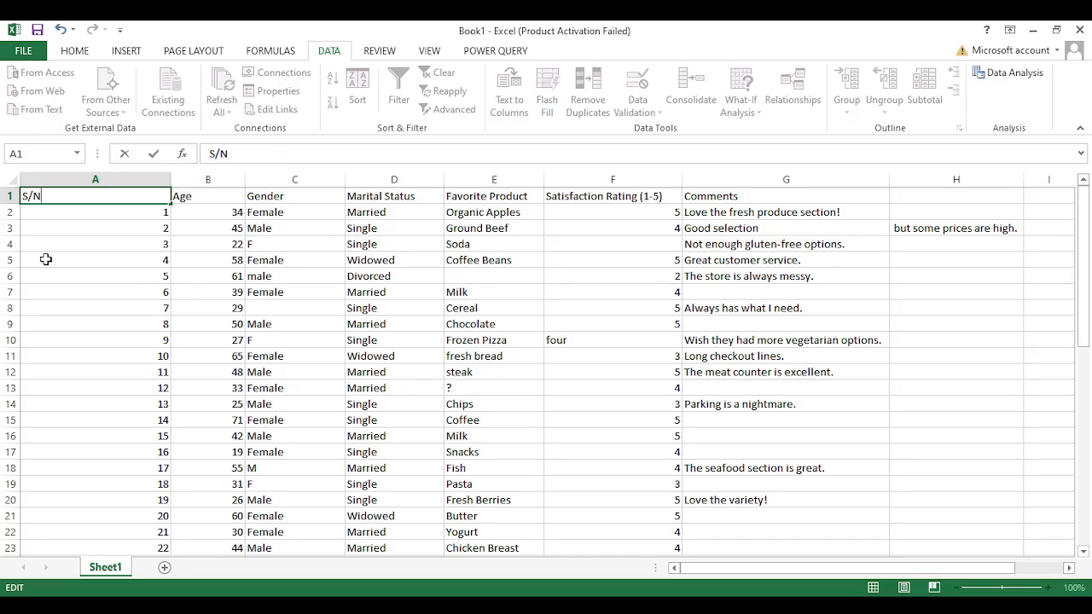
pyautogui.click(167, 180)
pyautogui.moveTo(168, 186); pyautogui.dragTo(58, 189)
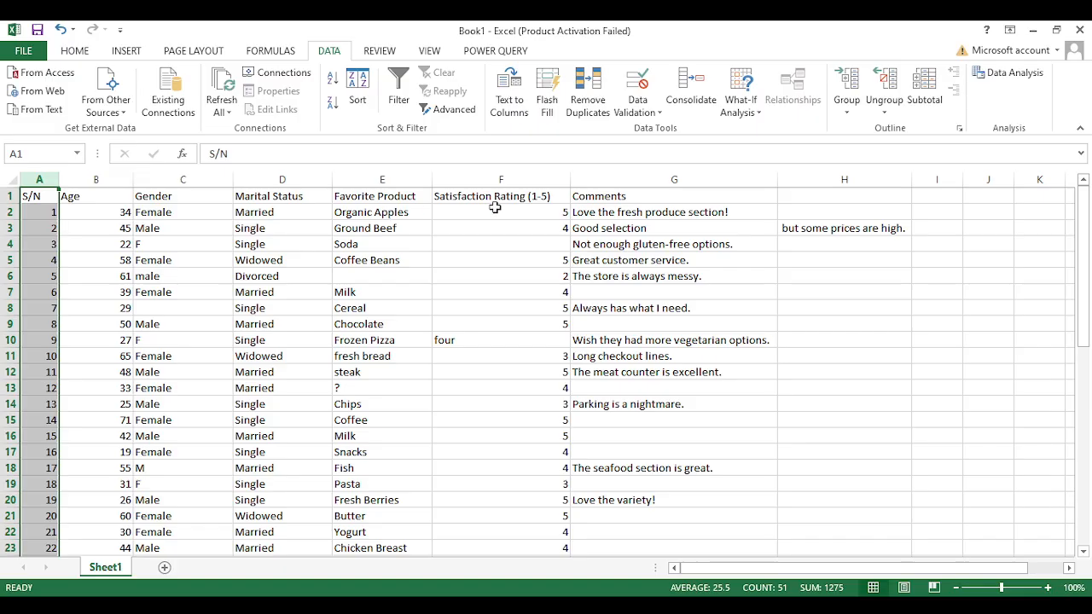
pyautogui.click(265, 191)
pyautogui.doubleClick(303, 197)
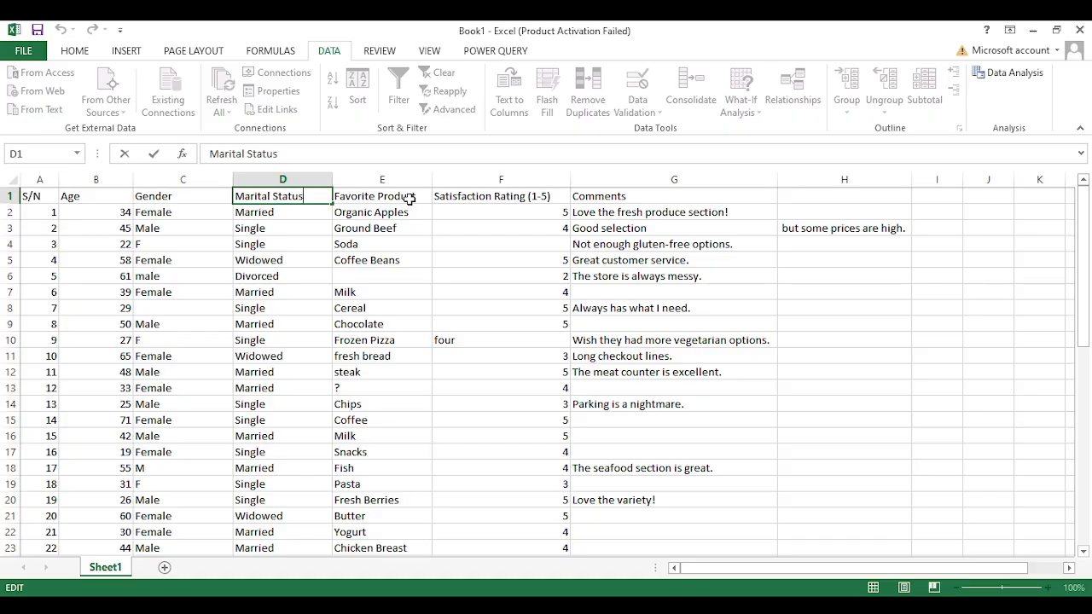
pyautogui.click(75, 49)
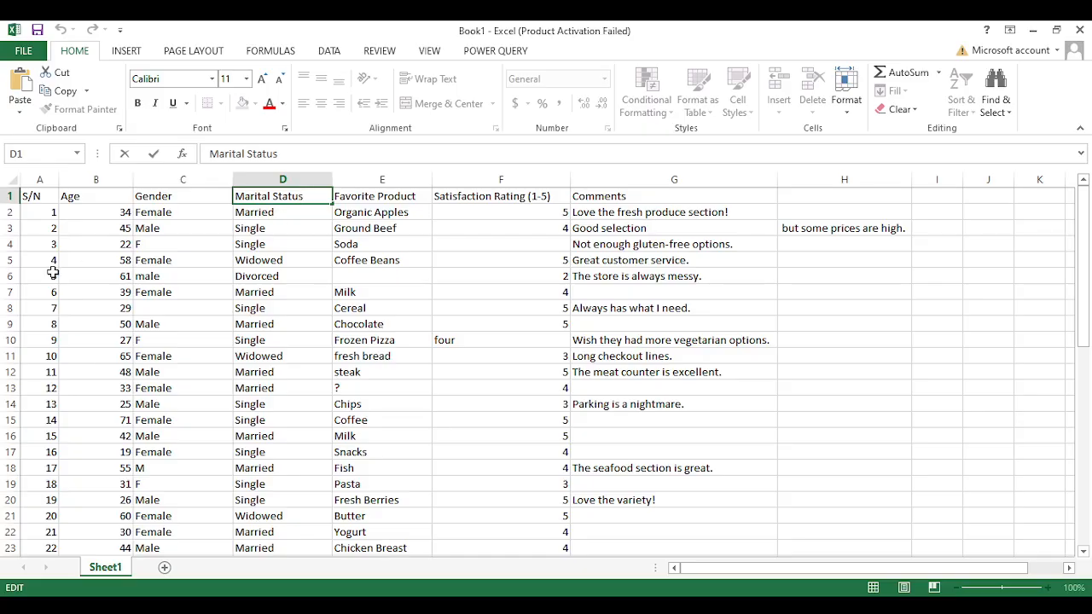
# Step: Enter the date 22/06/2025 in cell A52 below the last record and widen column A to fit it
pyautogui.scroll(-11, 51, 275)
pyautogui.scroll(-3, 51, 276)
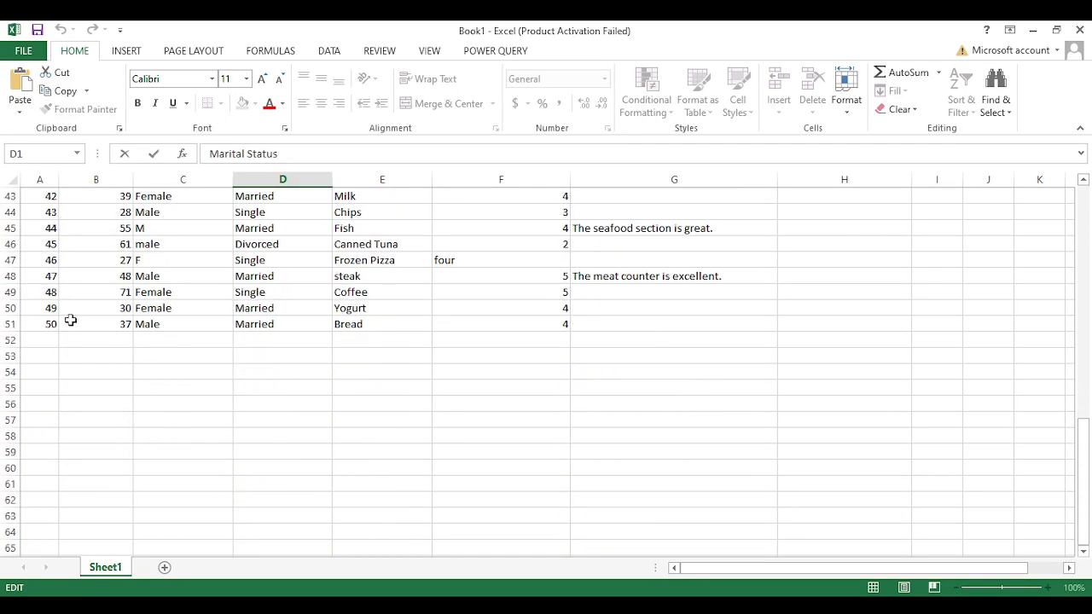
pyautogui.click(36, 344)
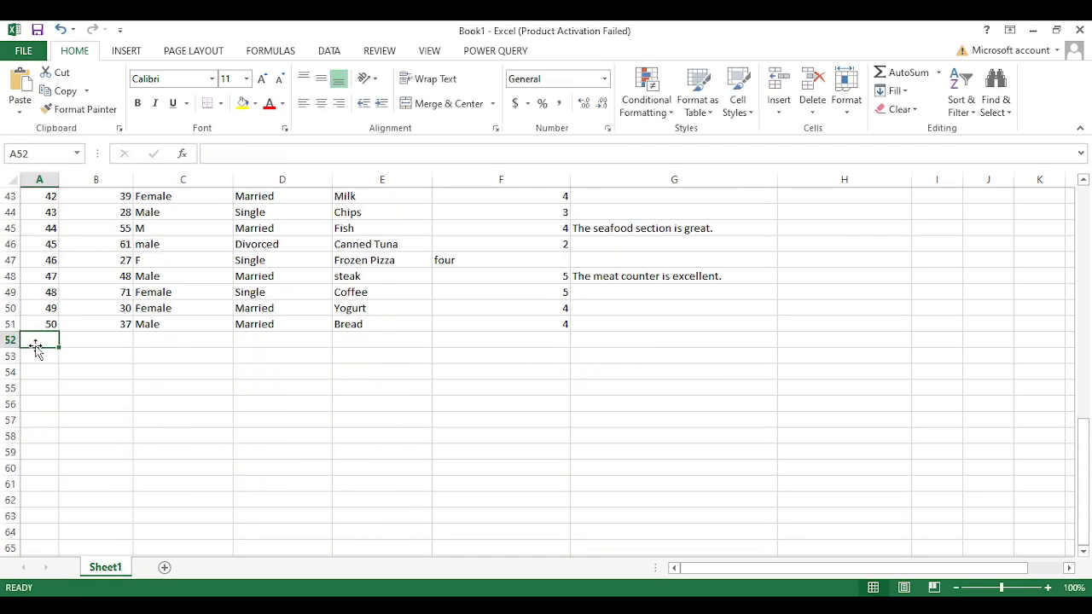
pyautogui.doubleClick(48, 340)
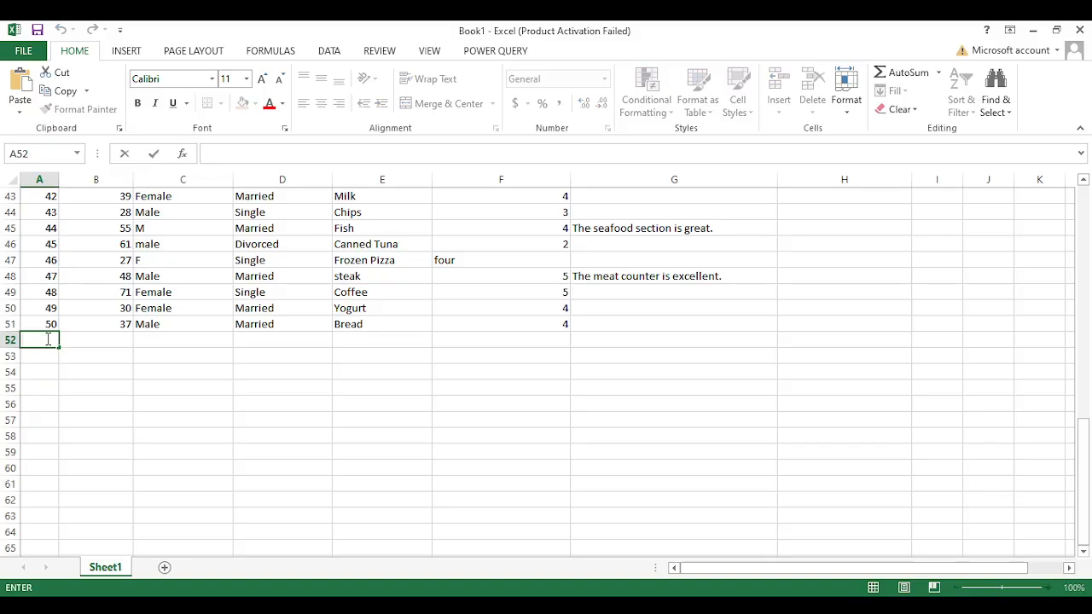
pyautogui.write('22/06')
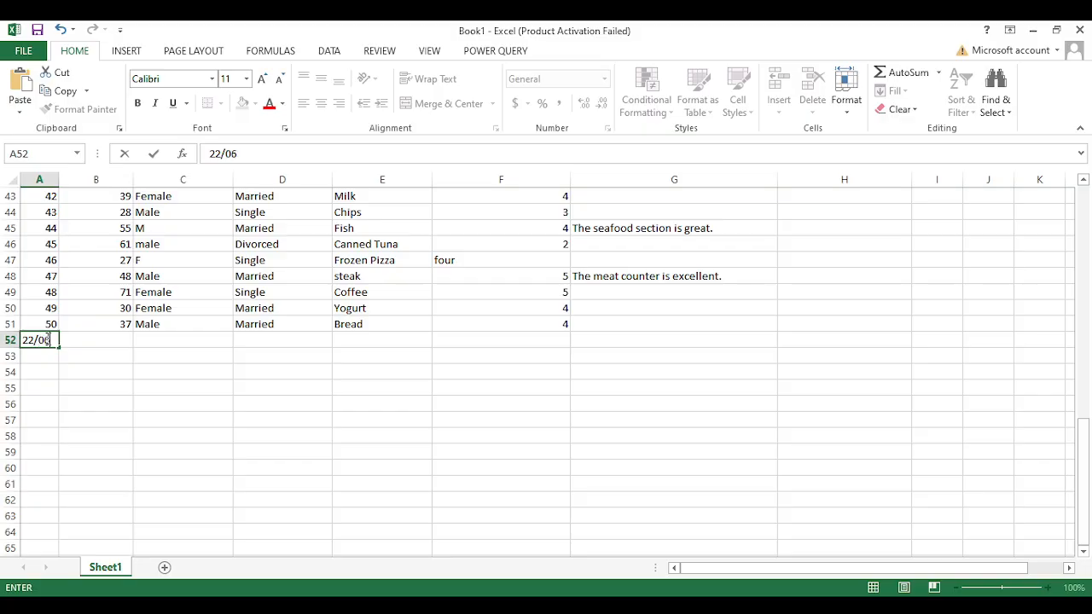
pyautogui.write('/2025')
pyautogui.press('Return')
pyautogui.click(47, 340)
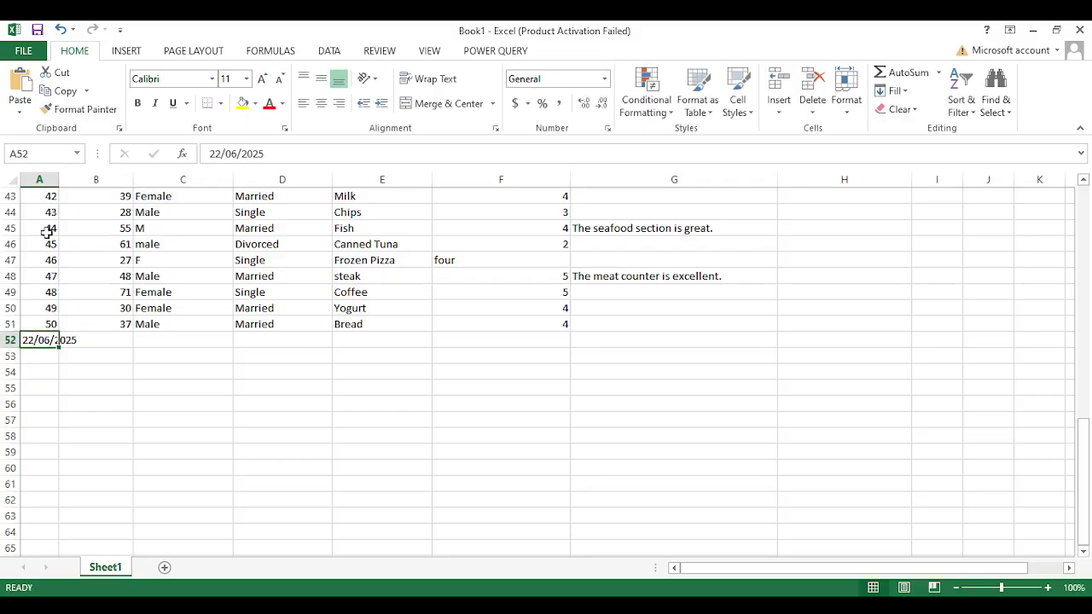
pyautogui.moveTo(59, 181); pyautogui.dragTo(94, 184)
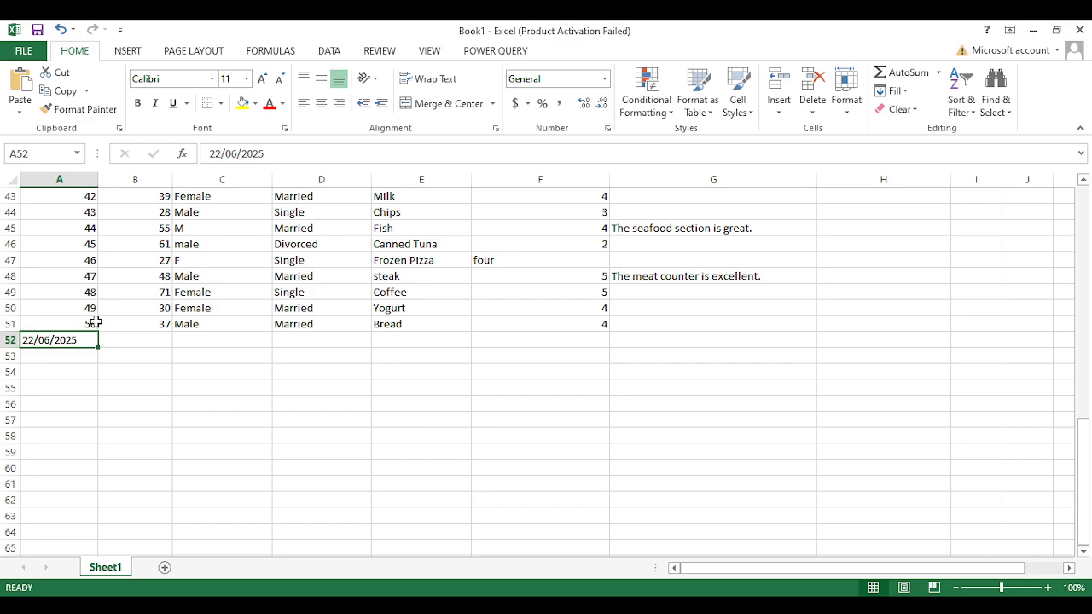
pyautogui.moveTo(98, 180)
pyautogui.mouseDown()
pyautogui.moveTo(64, 191)
pyautogui.moveTo(36, 184)
pyautogui.moveTo(103, 196)
pyautogui.moveTo(95, 192)
pyautogui.mouseUp()
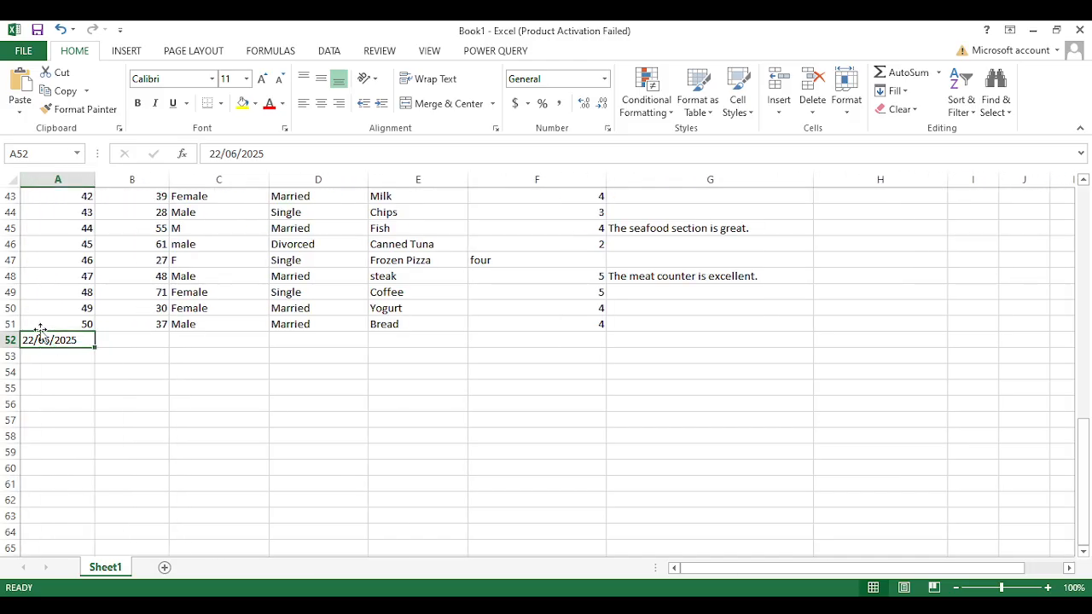
# Step: Replace the date in cell A52 with the hash signs #######
pyautogui.click(53, 354)
pyautogui.doubleClick(66, 339)
pyautogui.moveTo(87, 337); pyautogui.dragTo(3, 338)
pyautogui.write('#####')
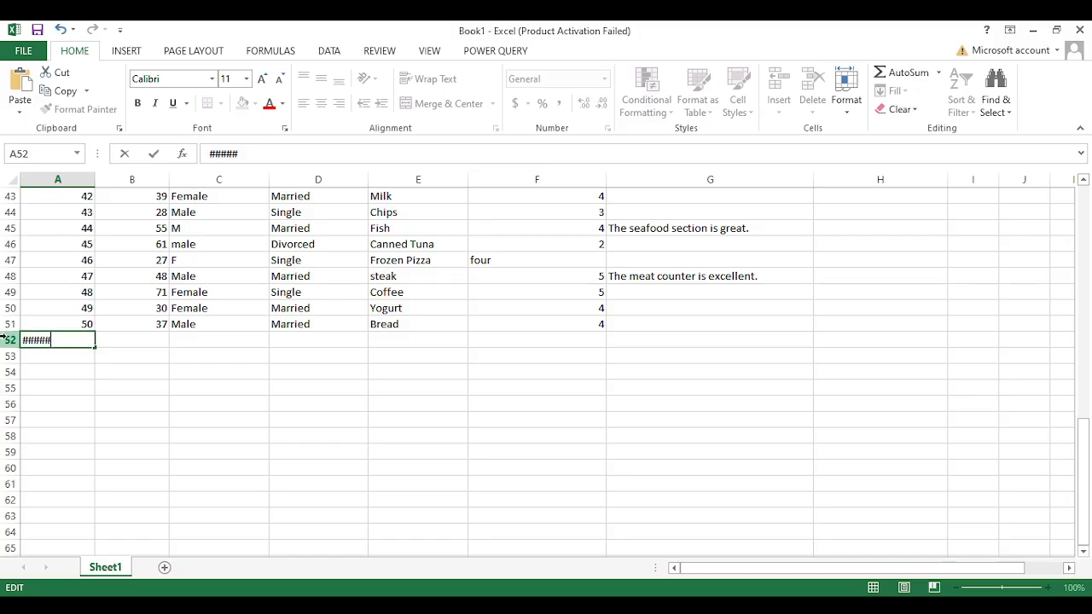
pyautogui.write('###')
pyautogui.press('Return')
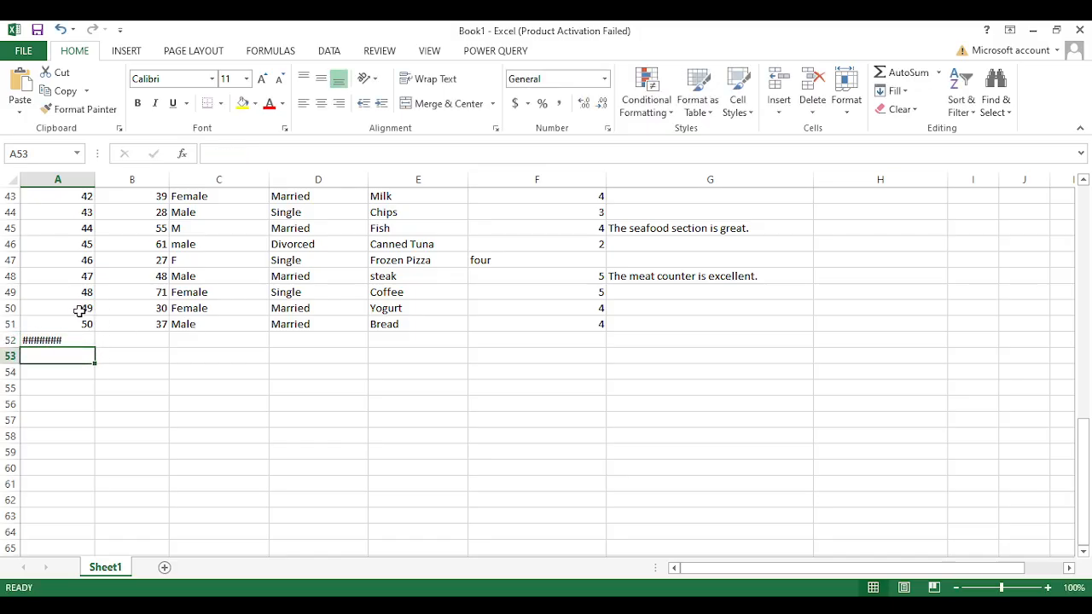
# Step: Narrow column A to fit its entries and clear the sample entry from cell A52
pyautogui.click(34, 338)
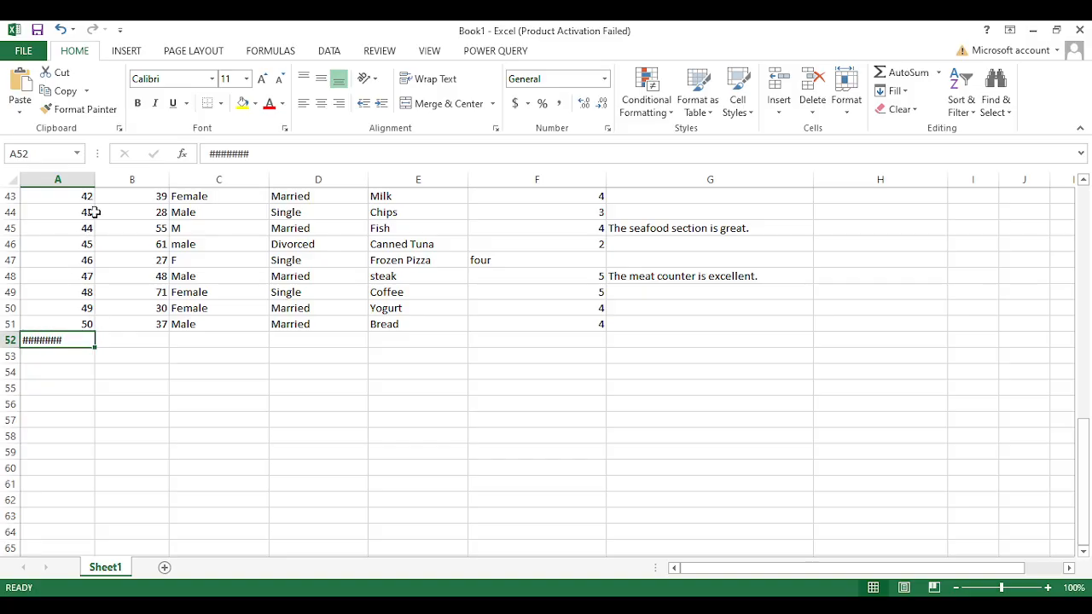
pyautogui.moveTo(91, 180); pyautogui.dragTo(77, 215)
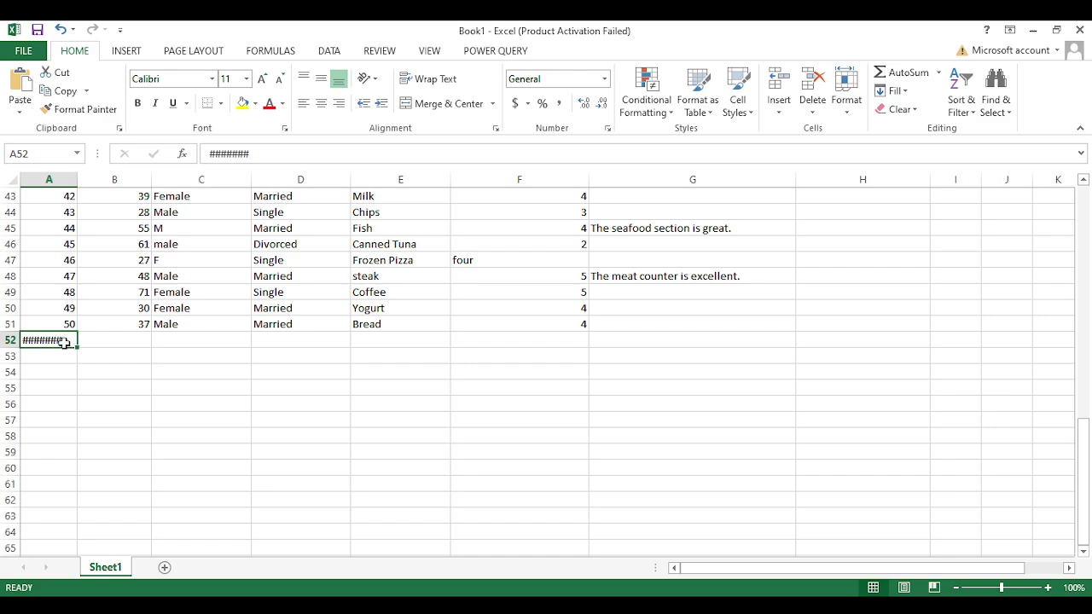
pyautogui.press('Delete')
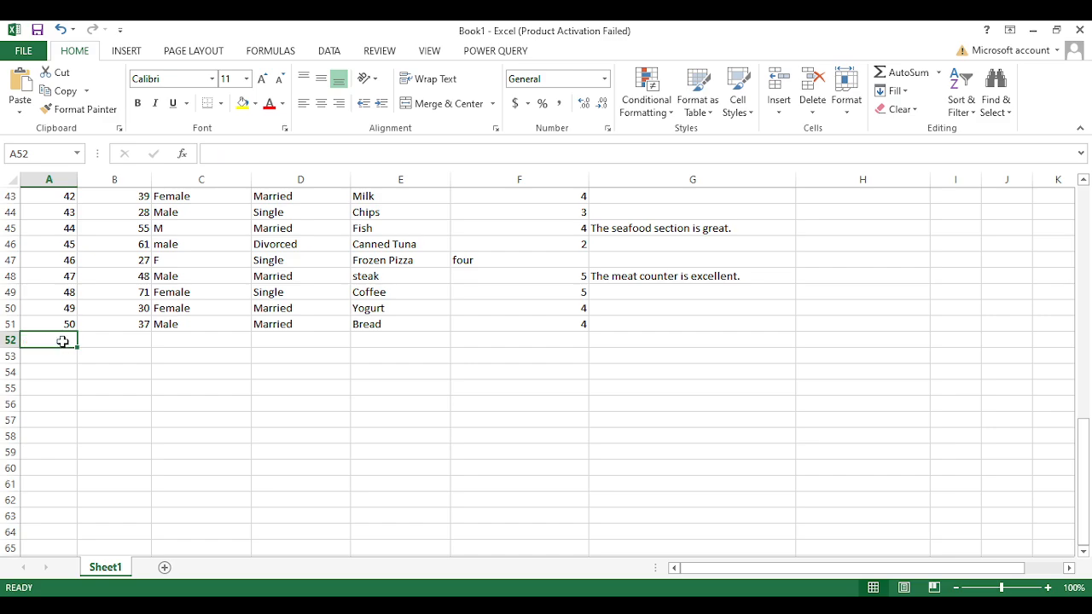
pyautogui.scroll(14, 102, 232)
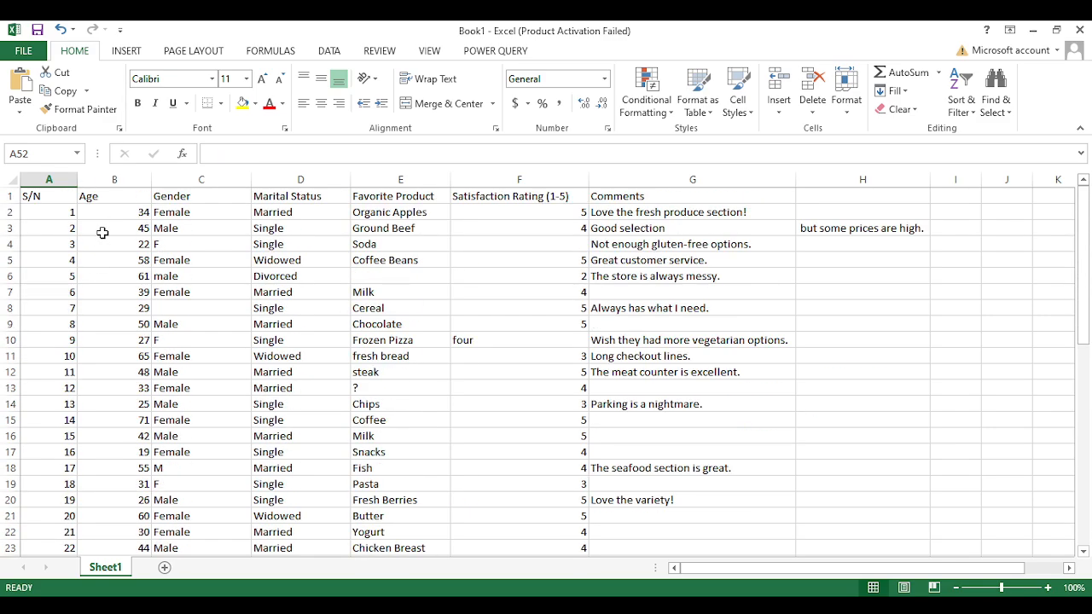
# Step: Enter the date 30-01-2025 in cell A52 below the last record
pyautogui.scroll(-16, 102, 233)
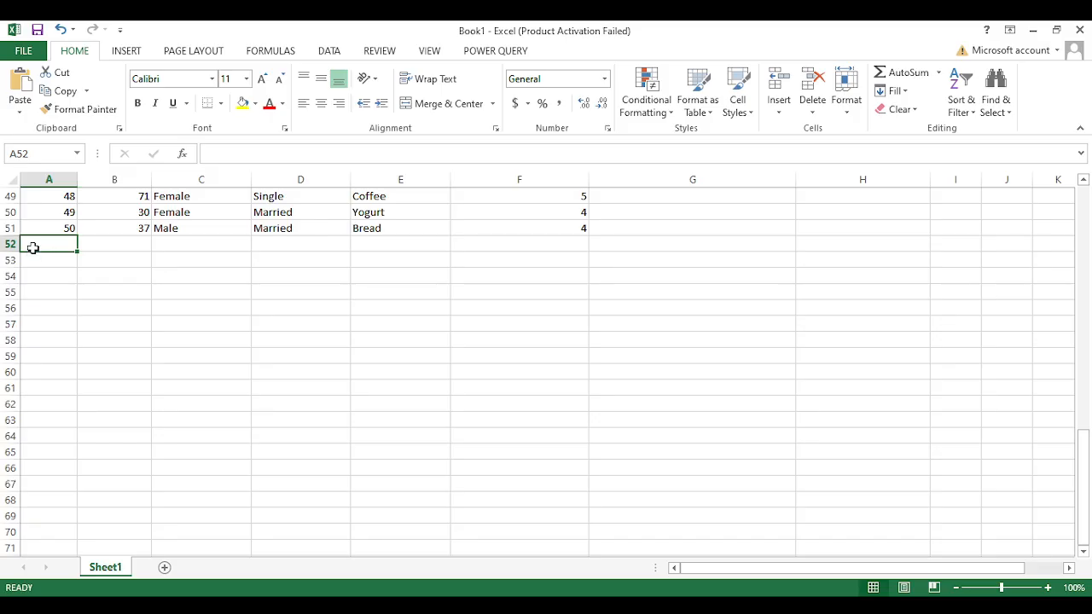
pyautogui.write('30')
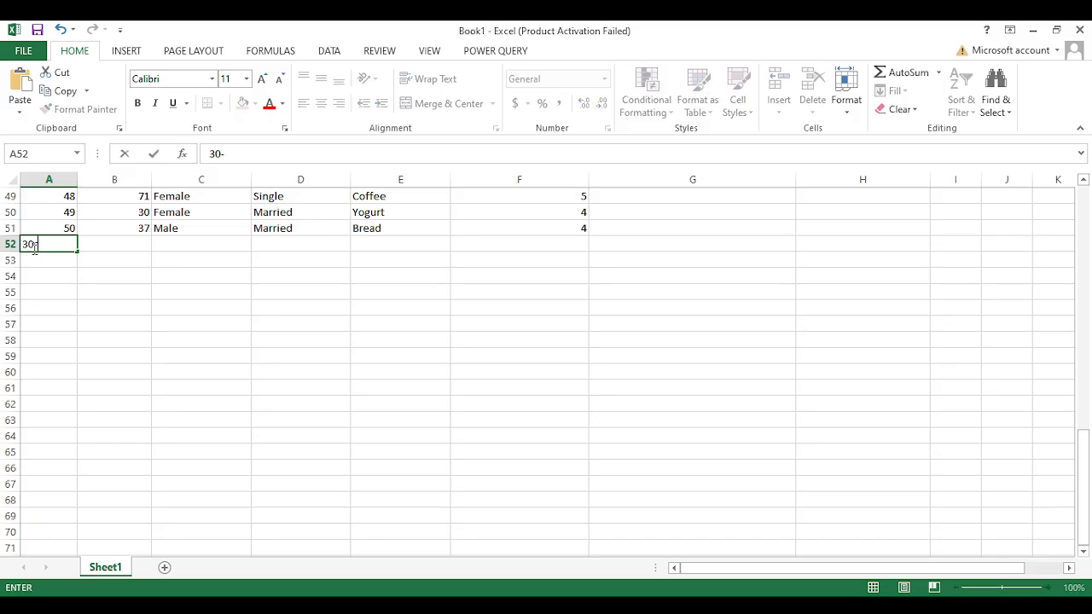
pyautogui.write('-01-2025')
pyautogui.press('Return')
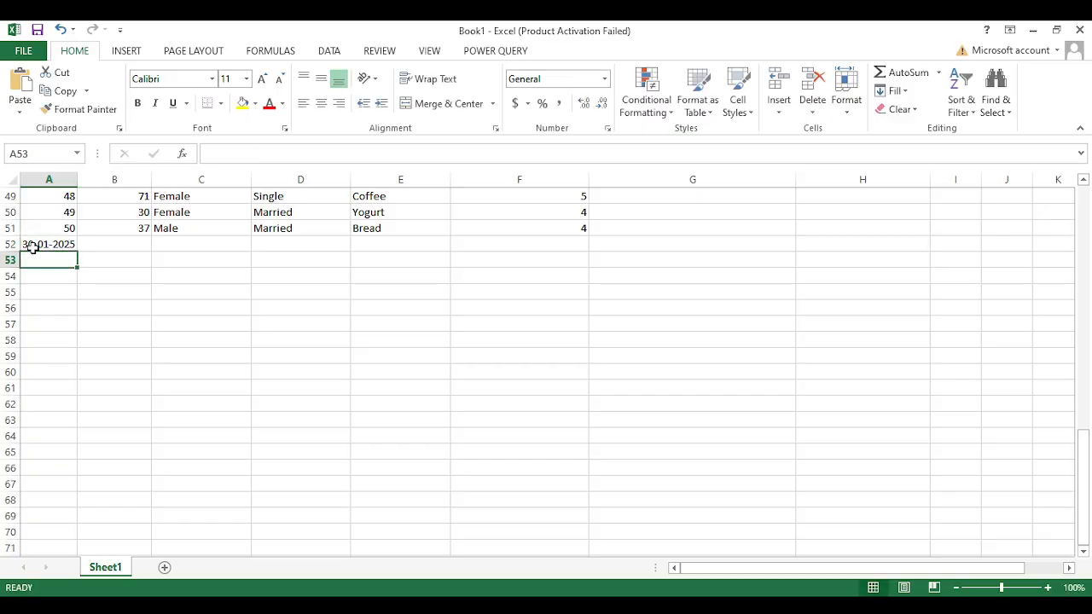
# Step: Replace the date in cell A52 with an 11-digit phone number
pyautogui.click(32, 247)
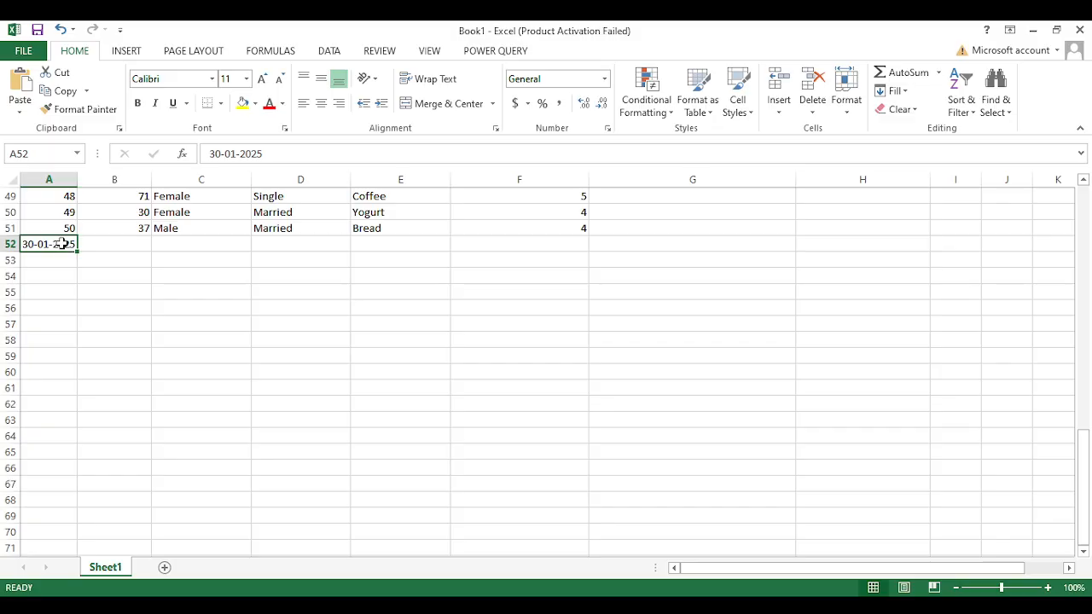
pyautogui.write('0908')
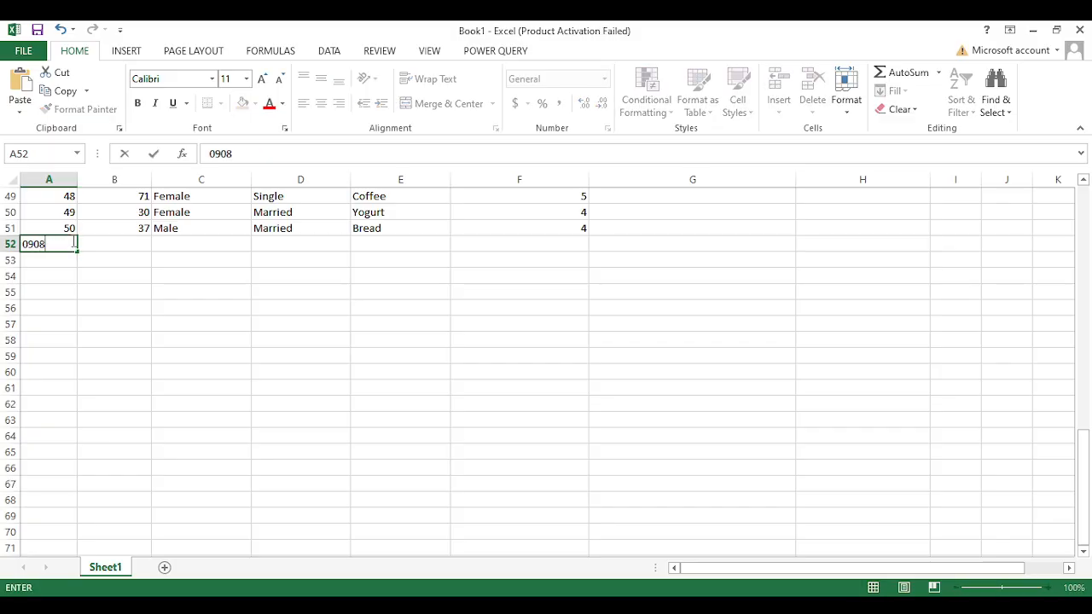
pyautogui.write('0432')
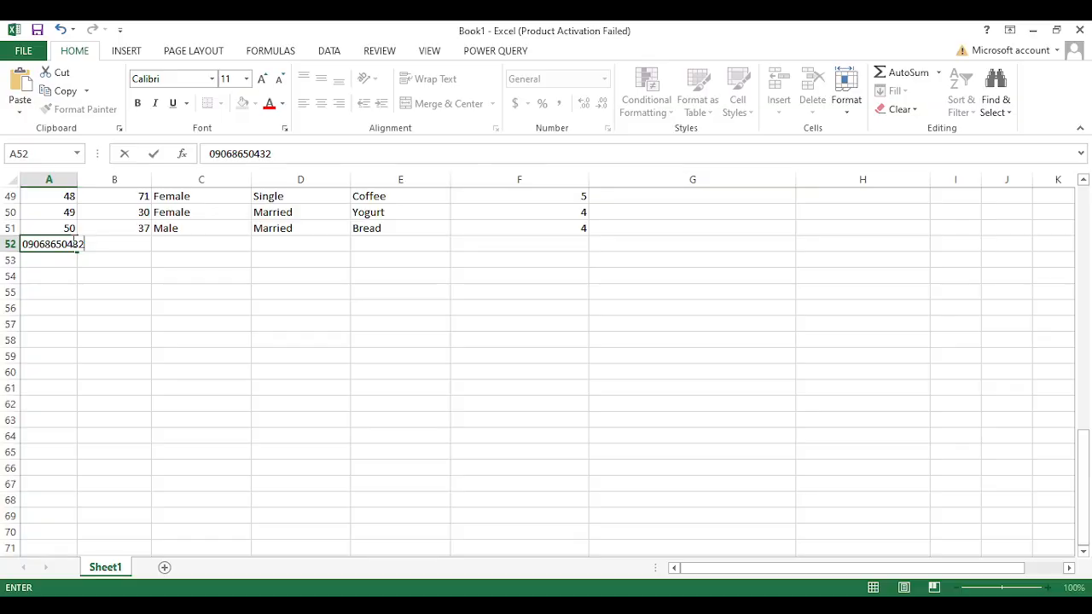
pyautogui.press('Return')
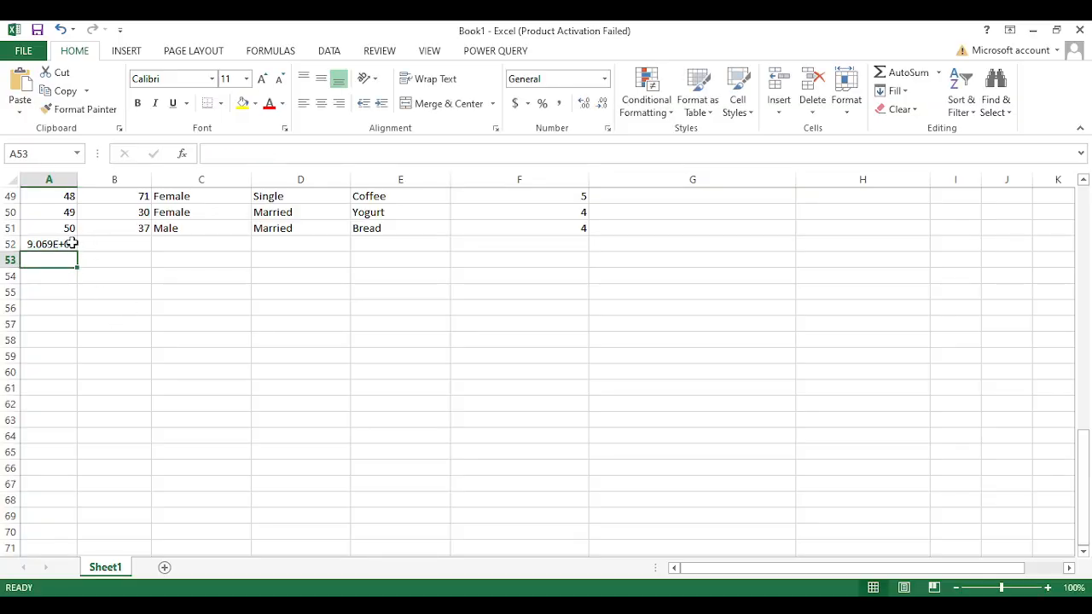
# Step: Narrow column A so that it is too tight for the long number in A52
pyautogui.click(53, 245)
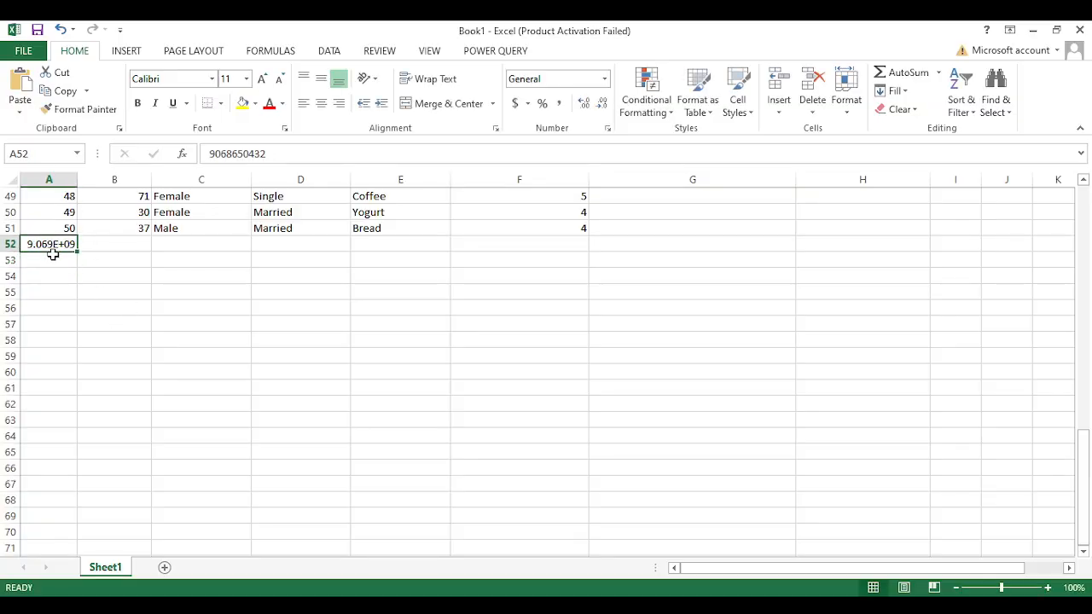
pyautogui.click(53, 256)
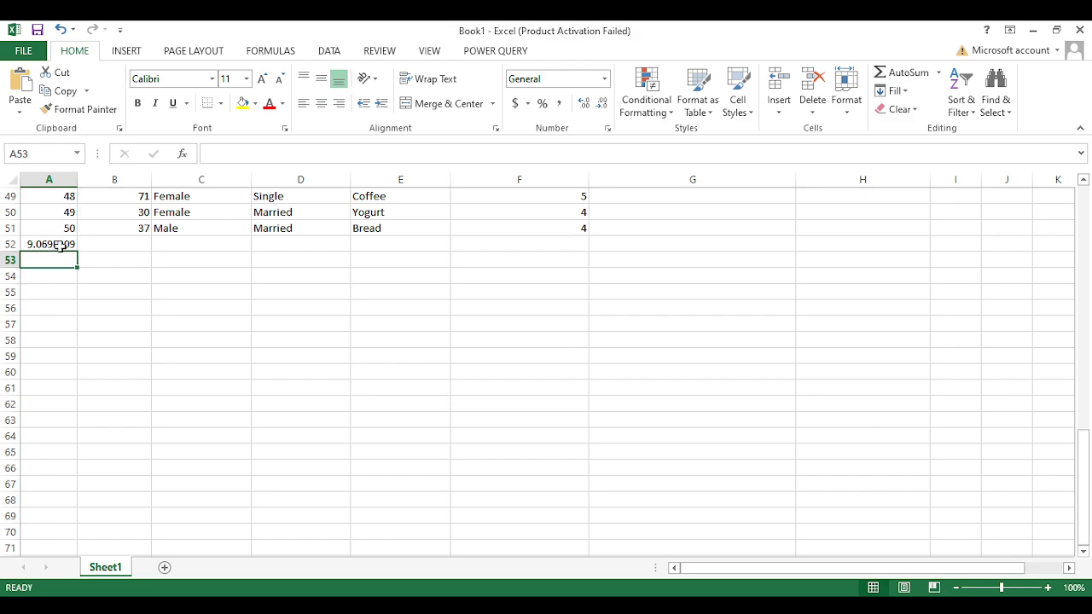
pyautogui.click(59, 245)
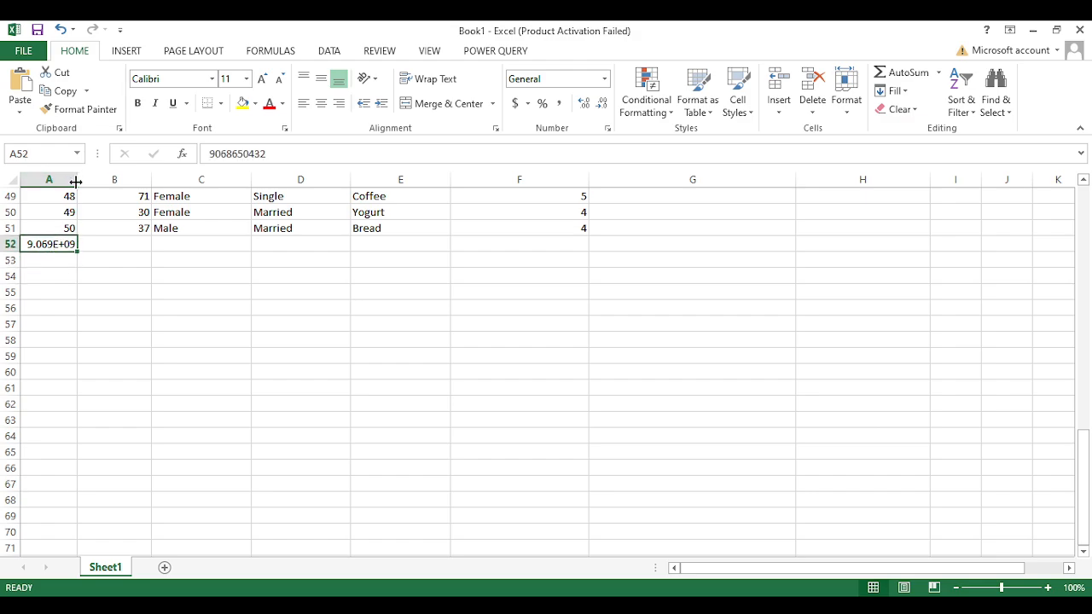
pyautogui.moveTo(76, 181); pyautogui.dragTo(54, 181)
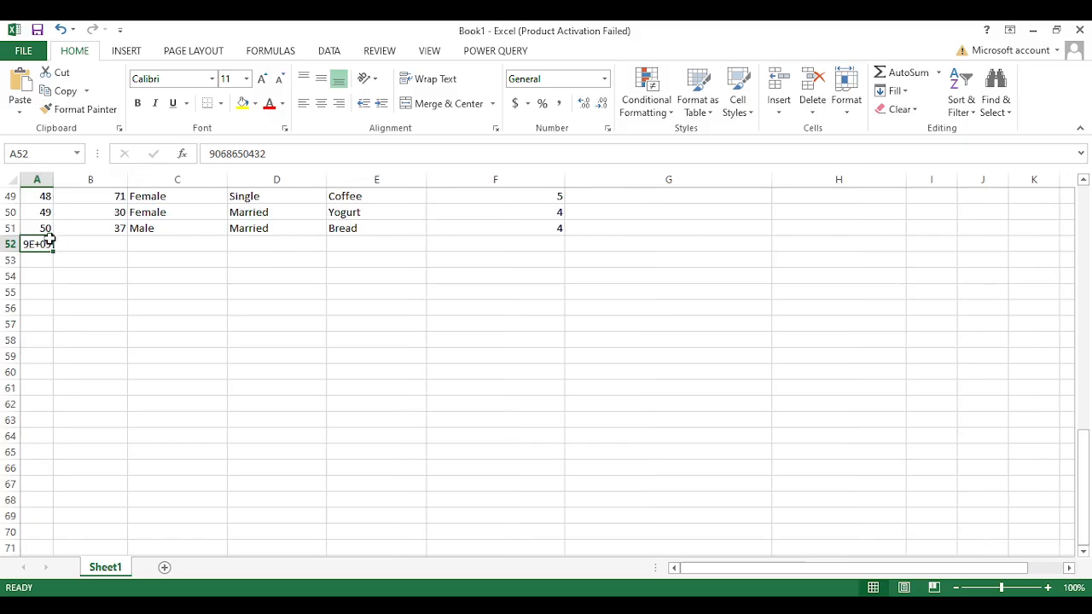
# Step: Widen column A to show the full number in A52, and clear that cell
pyautogui.click(50, 196)
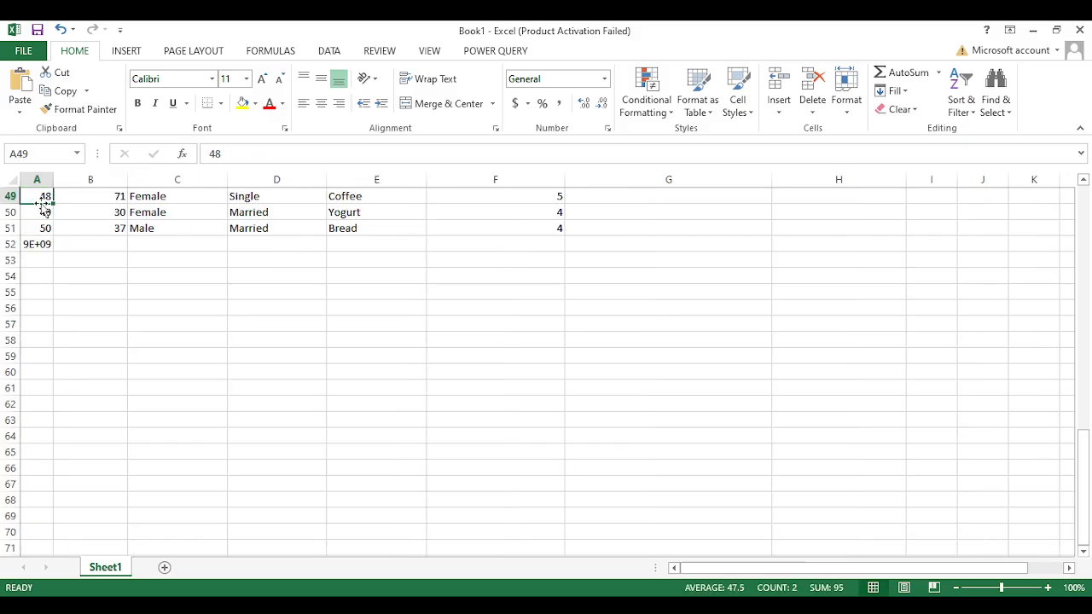
pyautogui.click(35, 243)
pyautogui.moveTo(54, 181); pyautogui.dragTo(103, 184)
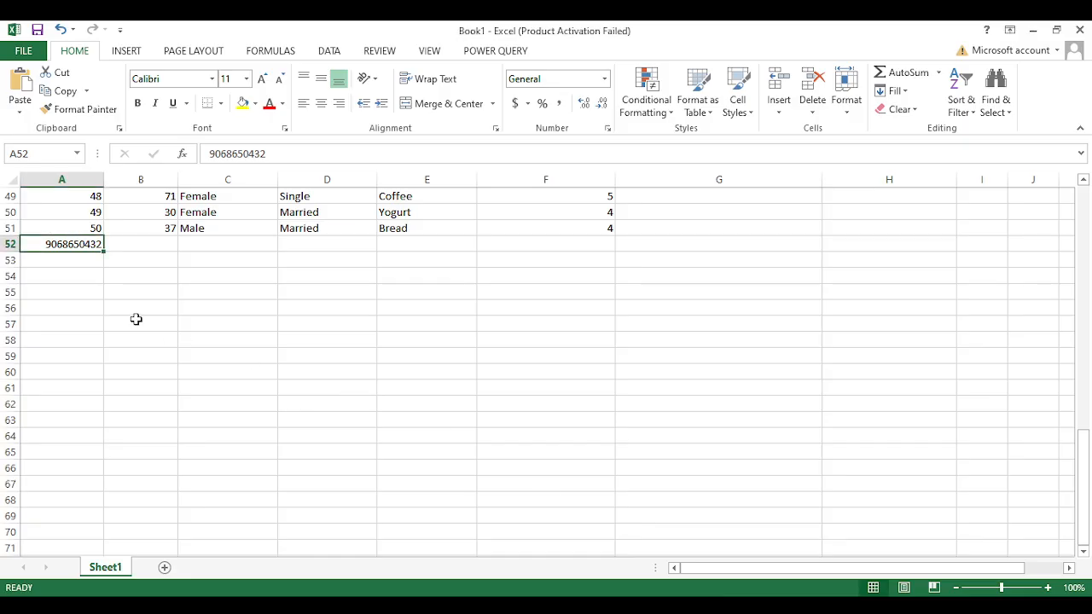
pyautogui.press('Delete')
# Step: Try to duplicate the S/N 4 record by copying row 5 and pasting it
pyautogui.scroll(16, 135, 319)
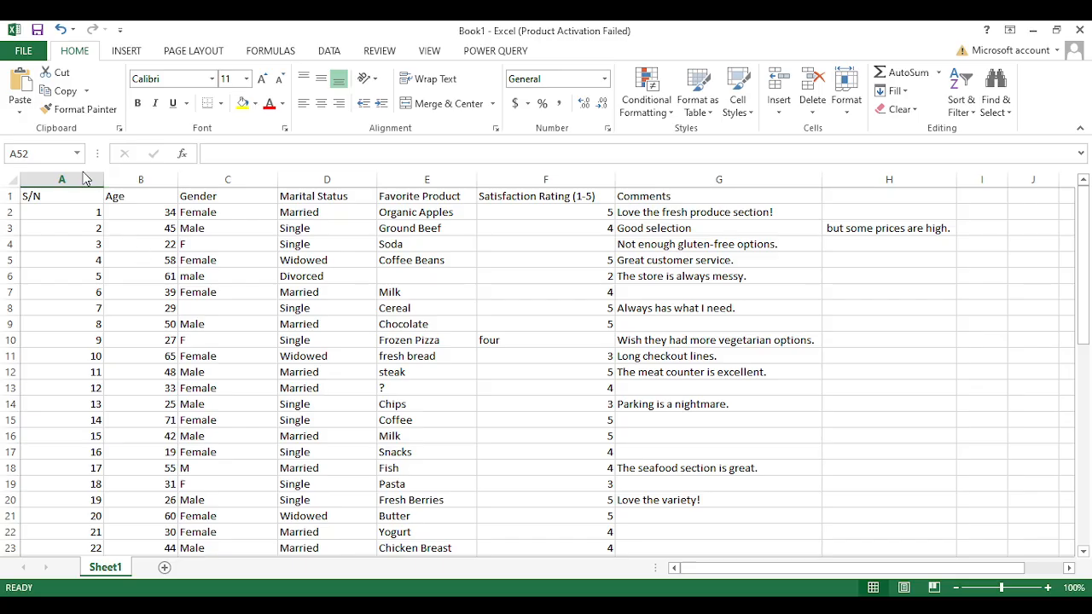
pyautogui.click(48, 177)
pyautogui.click(54, 226)
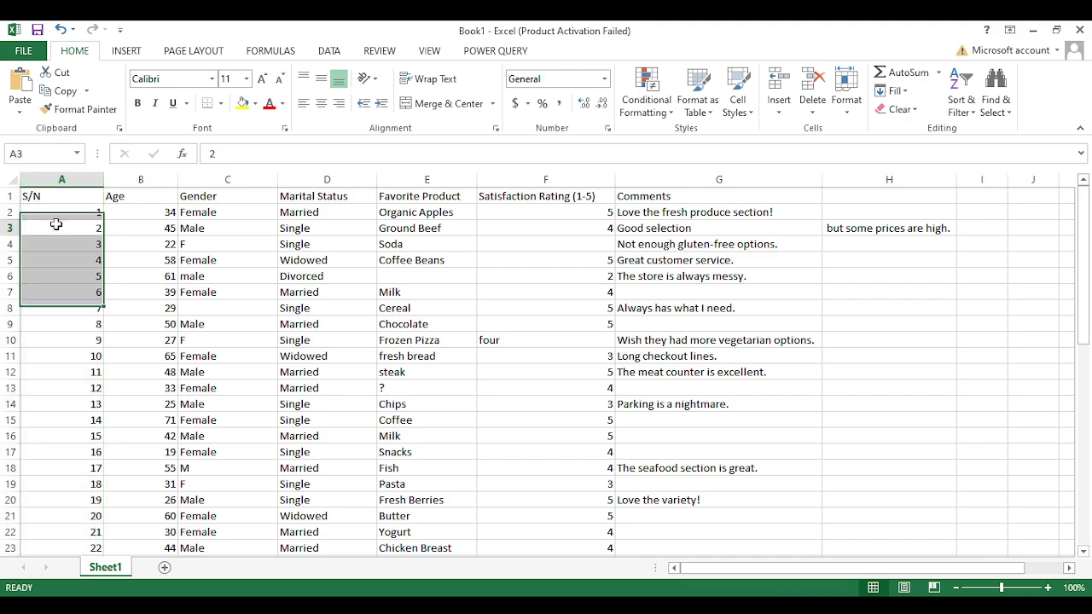
pyautogui.click(11, 260)
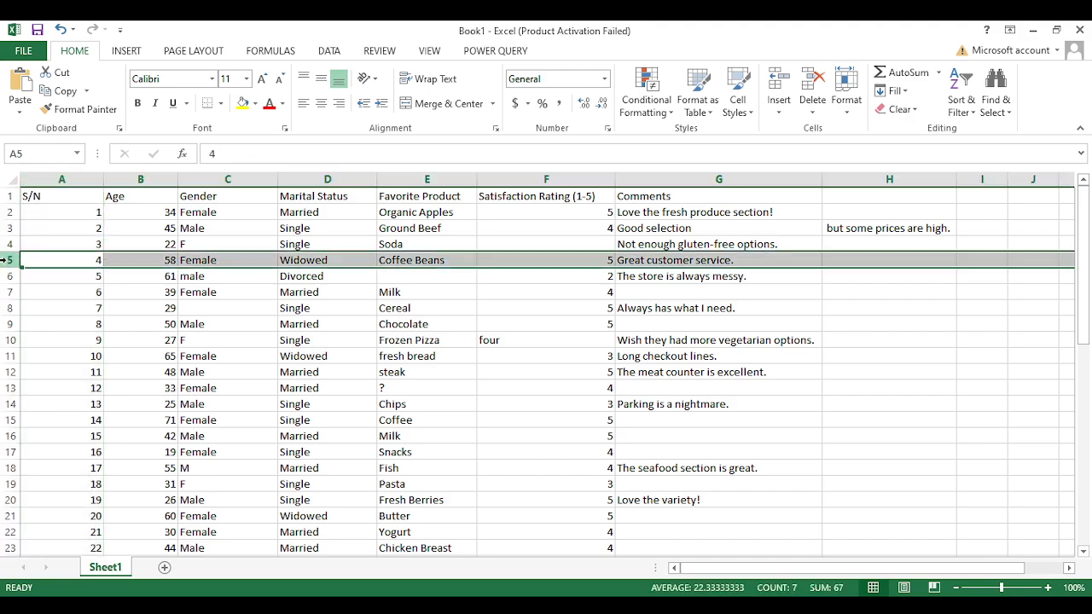
pyautogui.hotkey('ctrl', 'c')
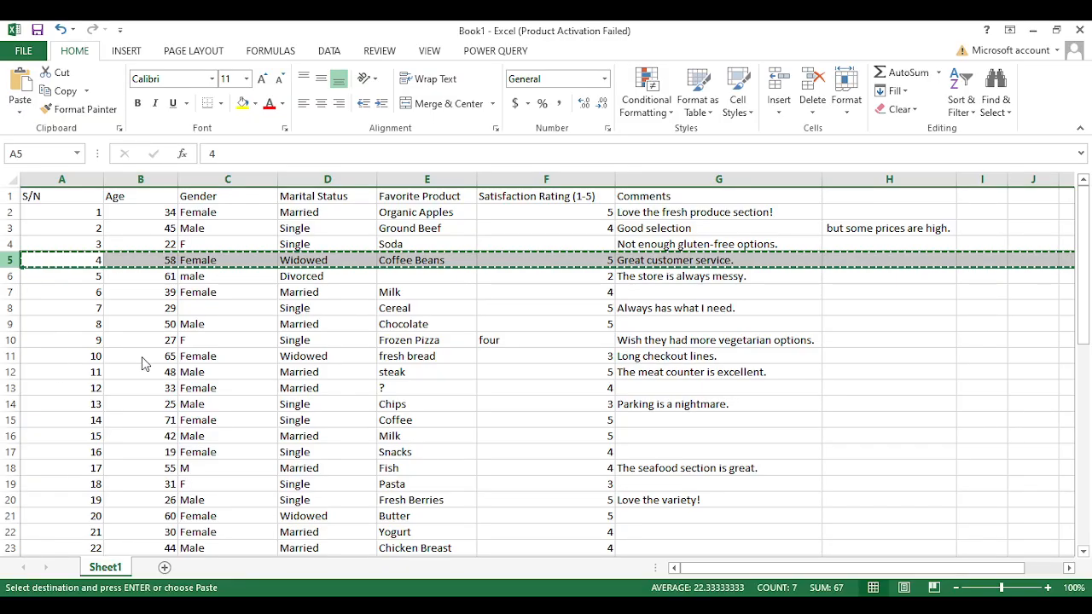
pyautogui.hotkey('ctrl', 'v')
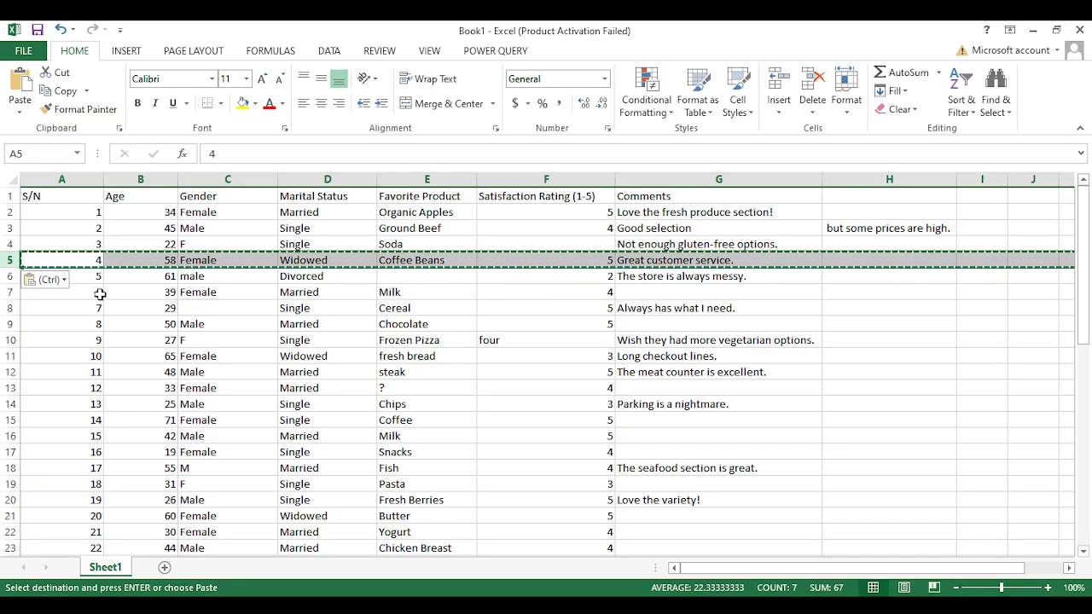
# Step: Insert a blank row above the S/N 4 record and paste a copy of that record into it
pyautogui.click(10, 260)
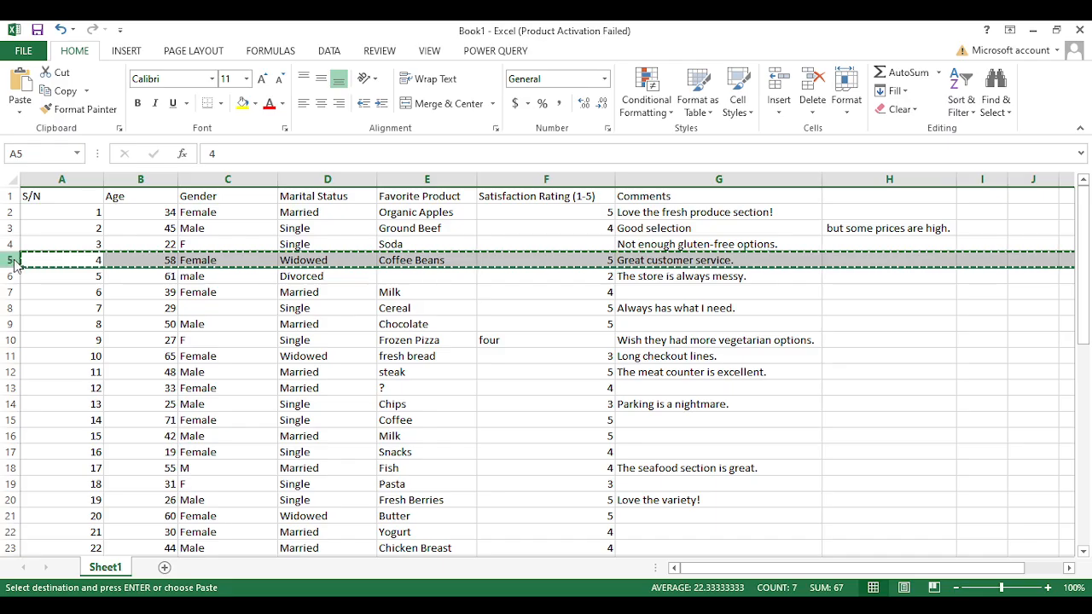
pyautogui.click(53, 376)
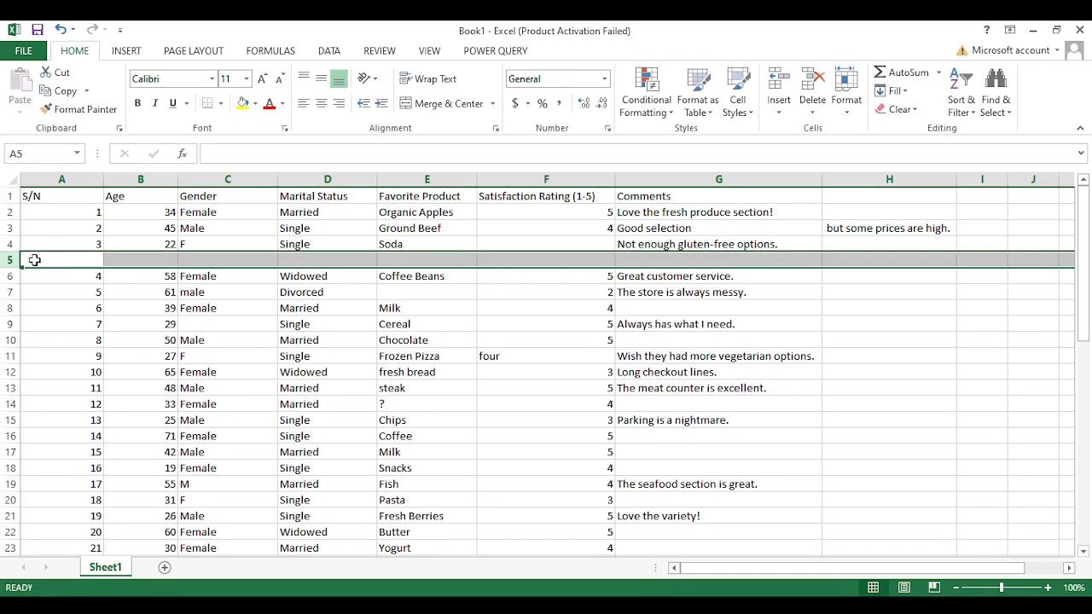
pyautogui.rightClick(13, 261)
pyautogui.click(7, 275)
pyautogui.hotkey('ctrl', 'c')
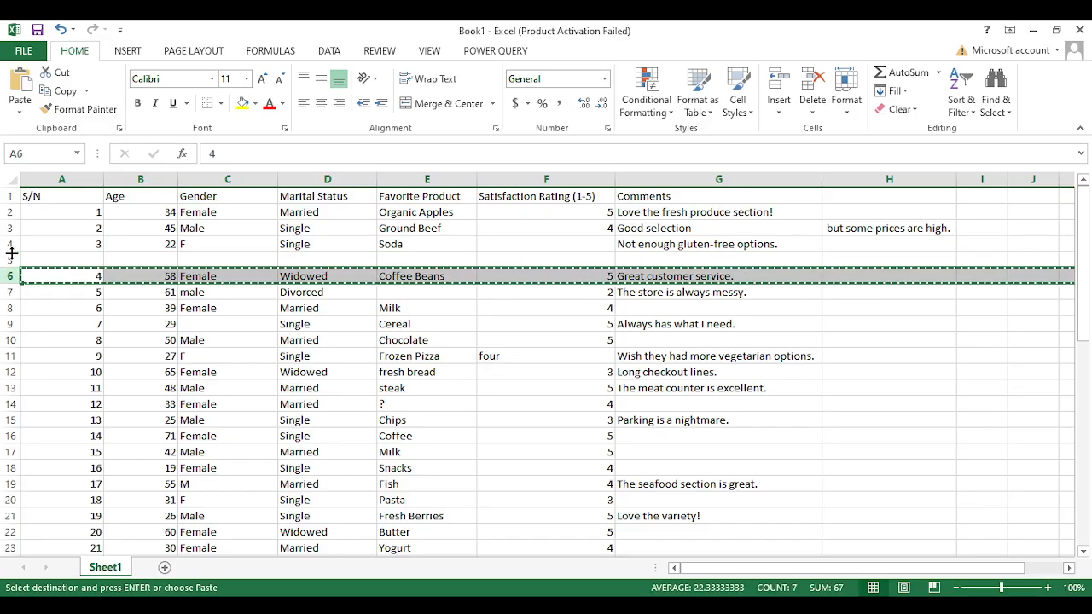
pyautogui.click(7, 260)
pyautogui.hotkey('ctrl', 'v')
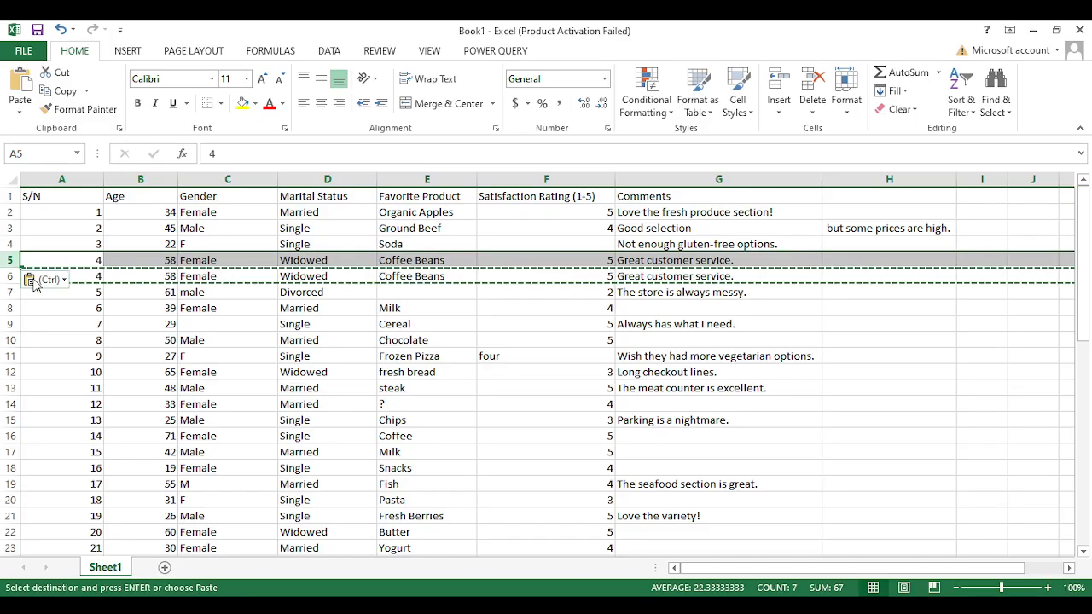
# Step: Select row 6 with the repeated S/N 4 record and clear the copy marquee
pyautogui.click(128, 292)
pyautogui.click(143, 276)
pyautogui.click(914, 308)
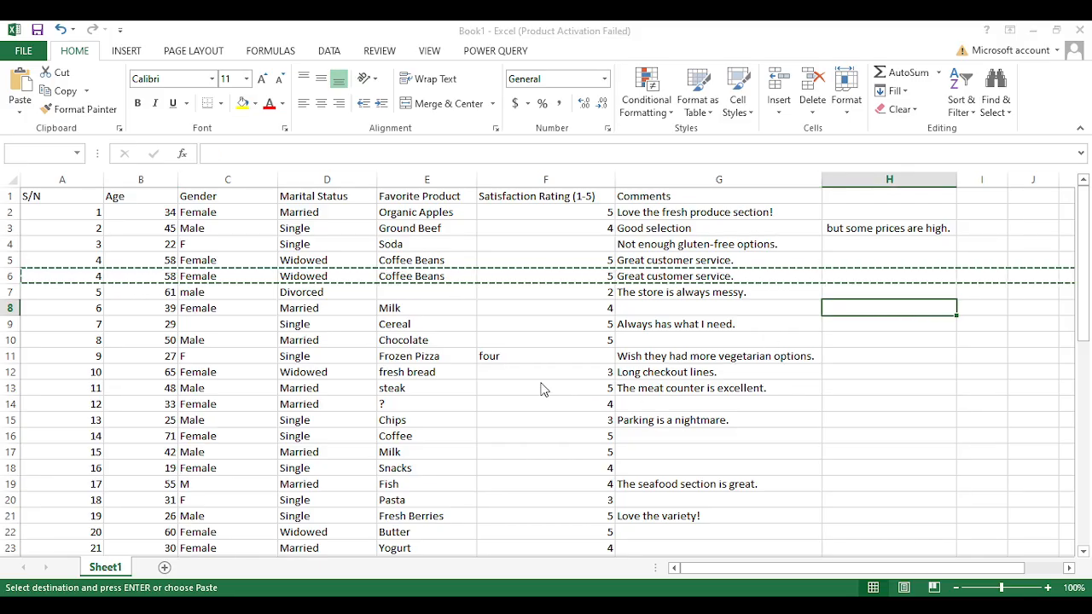
pyautogui.click(717, 292)
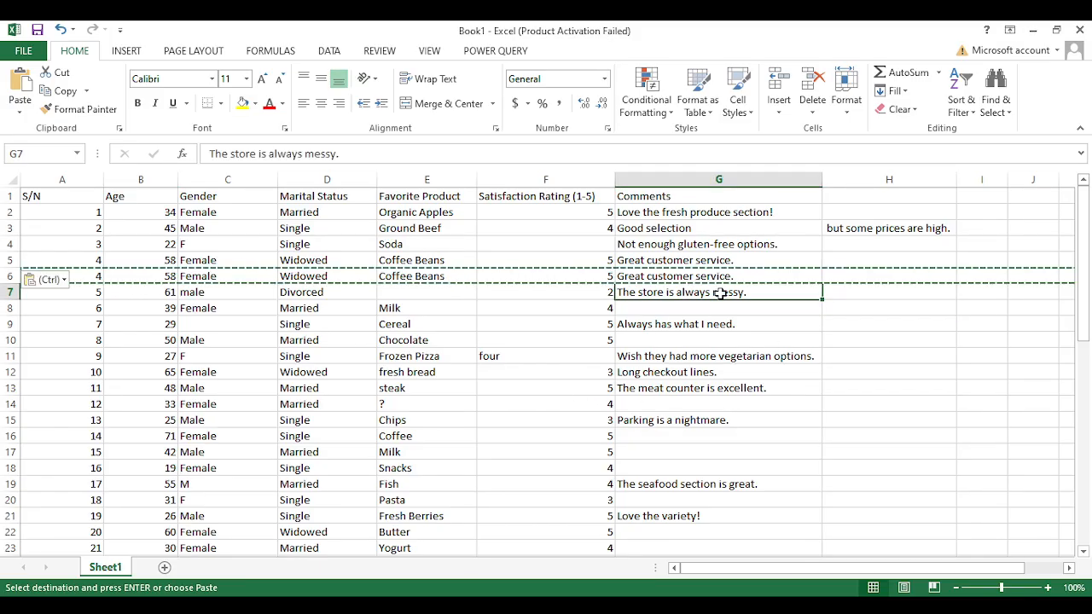
pyautogui.click(845, 282)
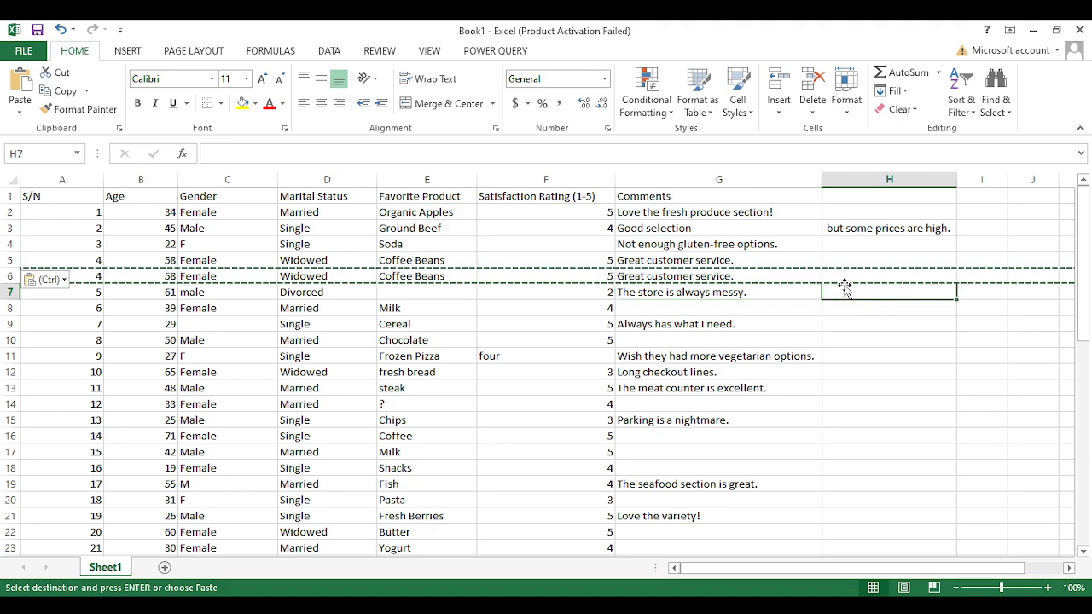
pyautogui.click(13, 278)
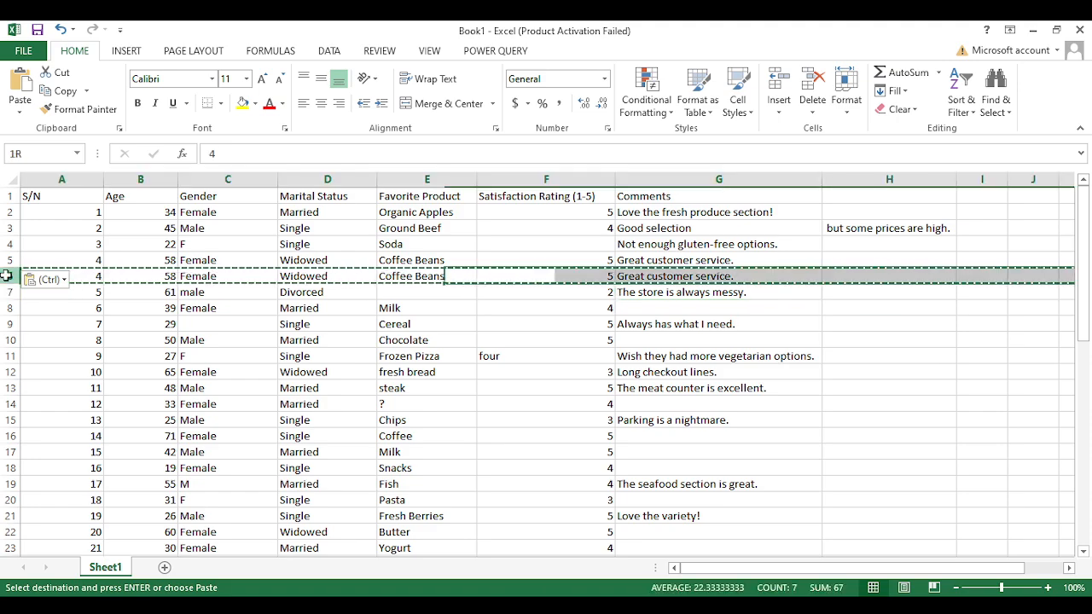
pyautogui.press('Escape')
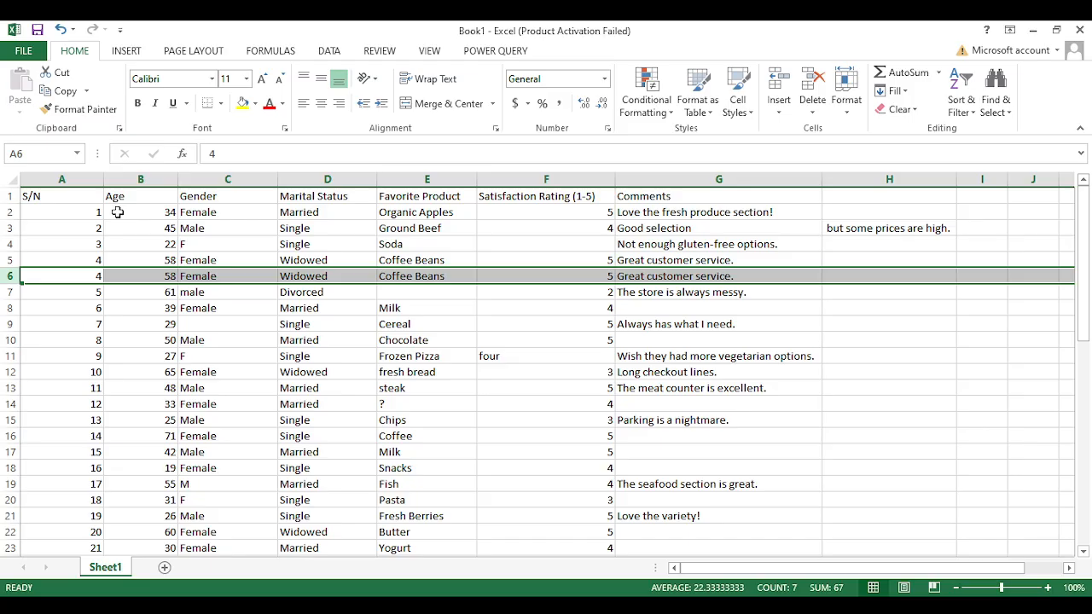
pyautogui.click(62, 180)
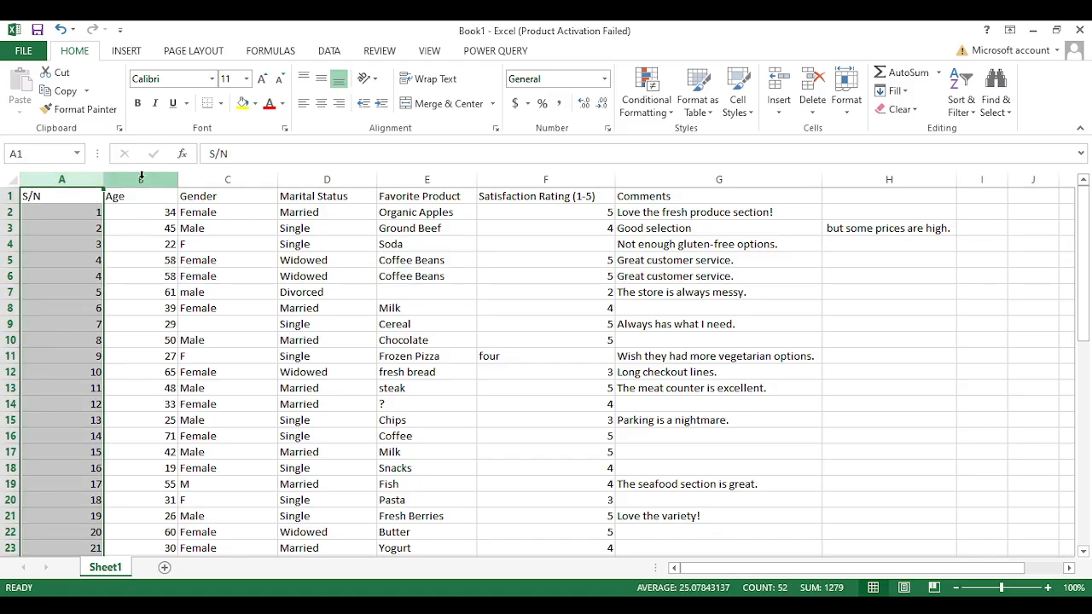
pyautogui.click(11, 214)
pyautogui.click(62, 180)
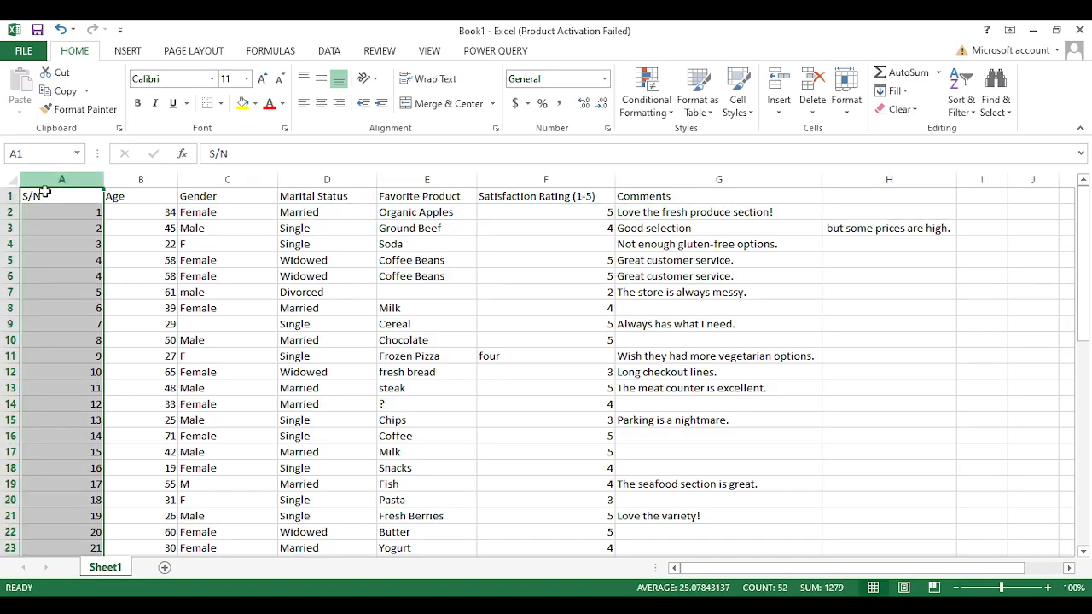
# Step: Highlight duplicate values across the whole sheet with conditional formatting, using light red fill and dark red text
pyautogui.click(8, 212)
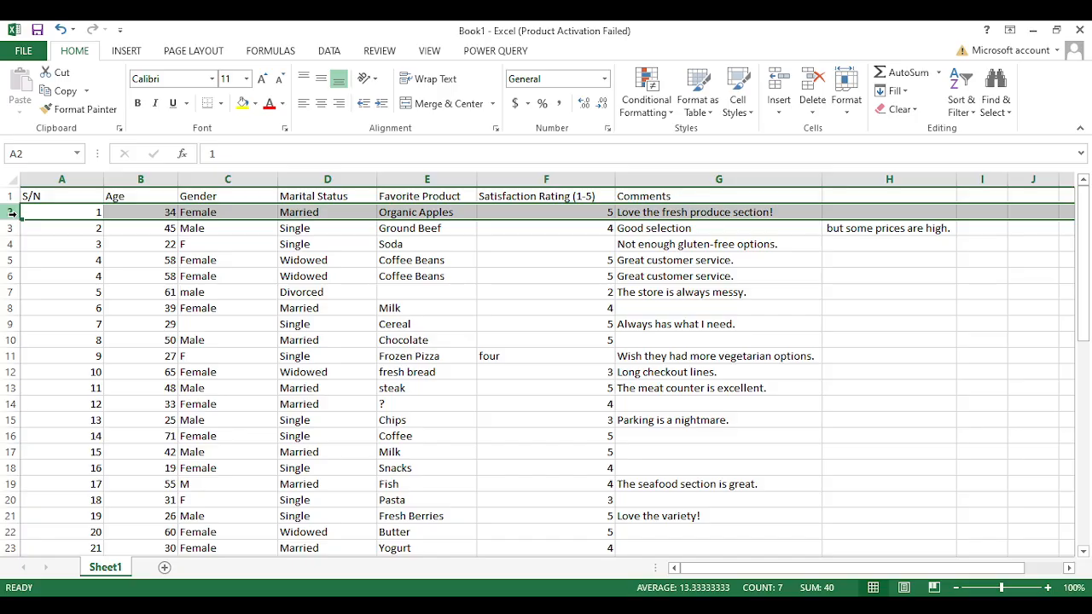
pyautogui.hotkey('ctrl', 'a')
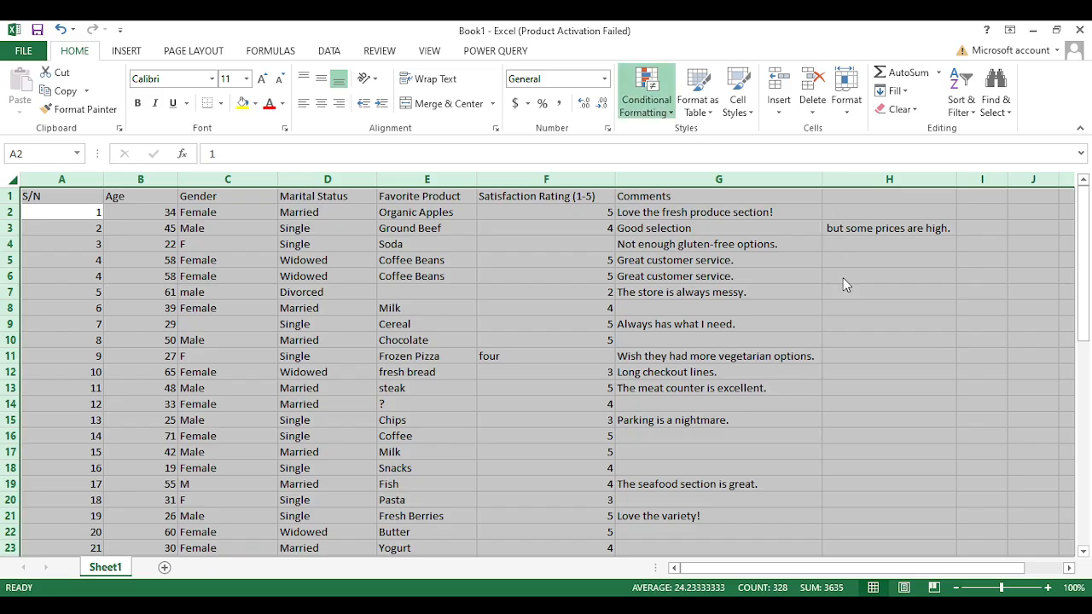
pyautogui.click(853, 346)
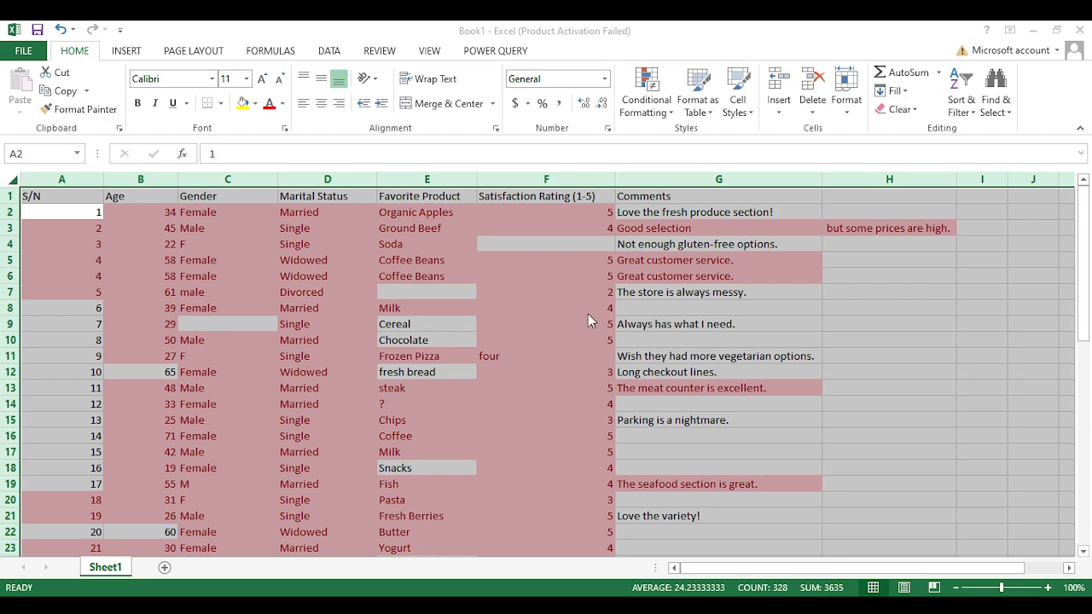
pyautogui.press('Return')
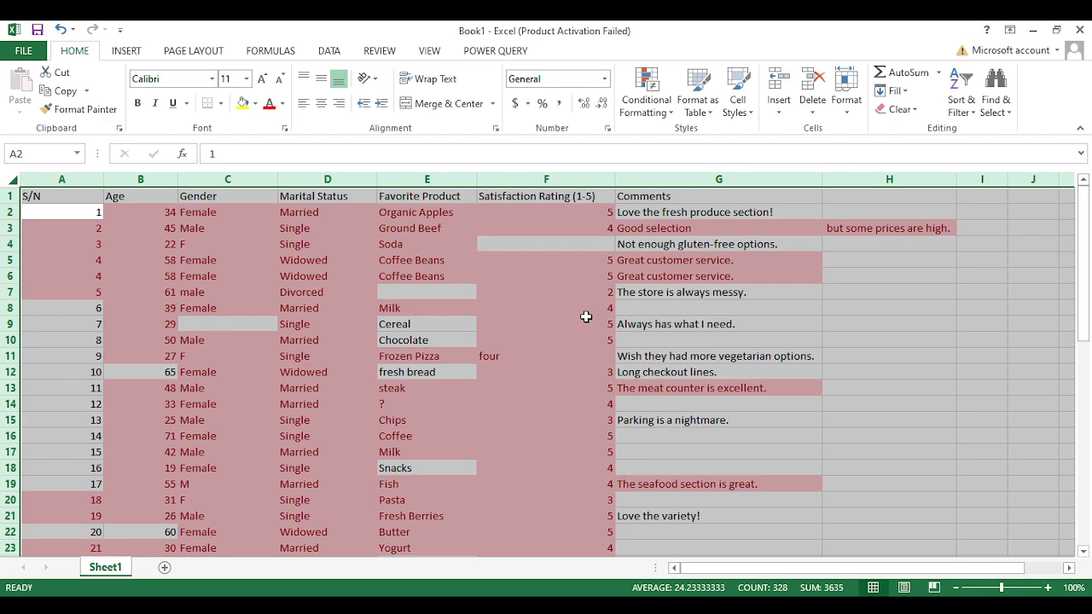
# Step: Deselect the sheet and examine which survey cells are highlighted as duplicates down the records
pyautogui.click(567, 195)
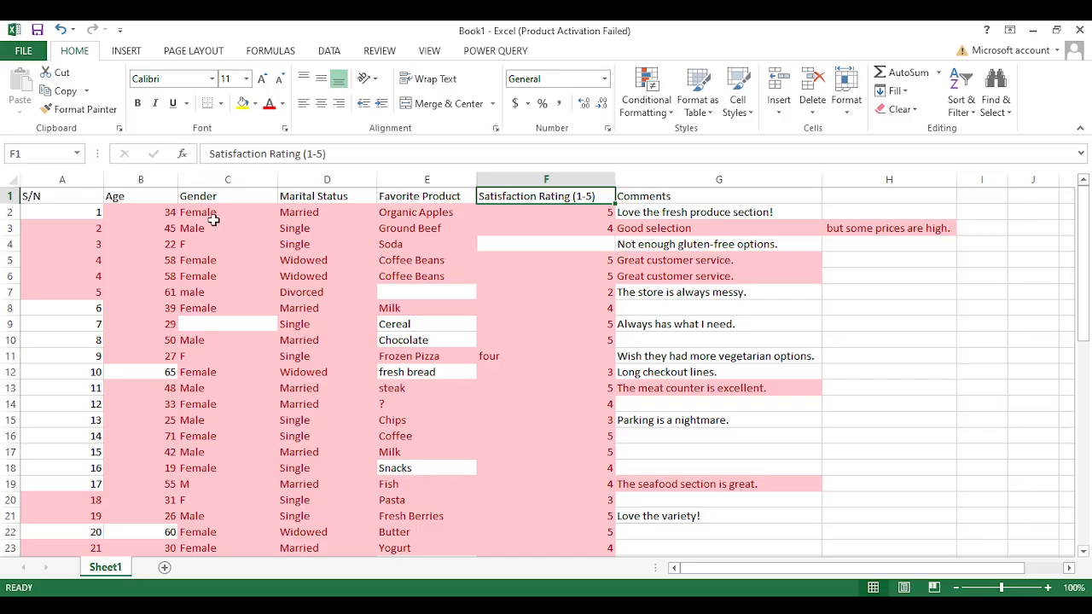
pyautogui.scroll(-2, 213, 217)
pyautogui.scroll(-2, 205, 290)
pyautogui.scroll(-4, 205, 296)
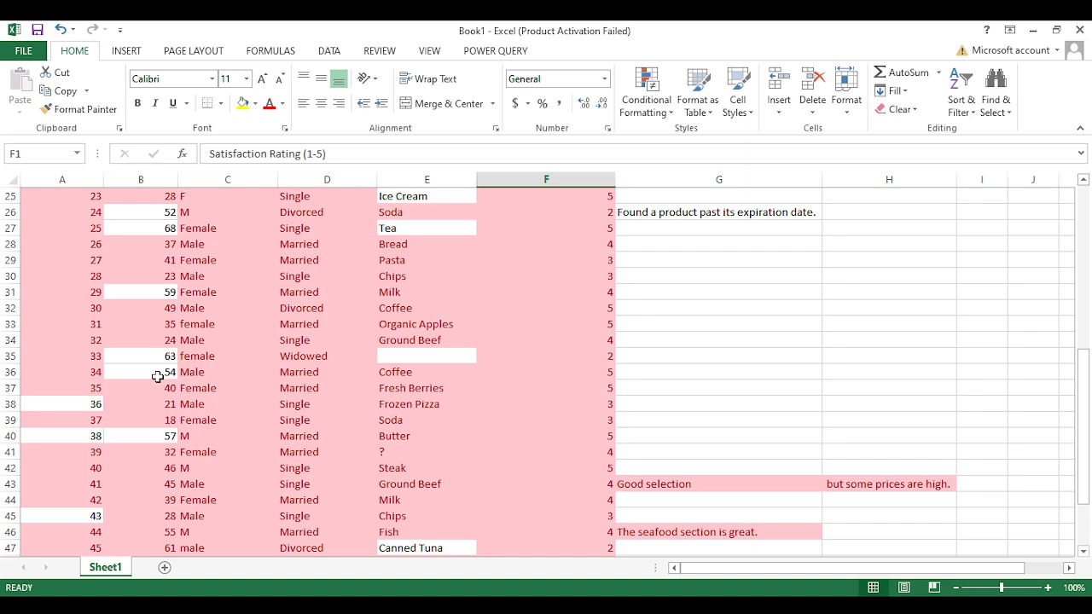
# Step: Examine the duplicate highlighting through all the records, checking the S/N and Age cells of the S/N 20 record
pyautogui.scroll(8, 158, 376)
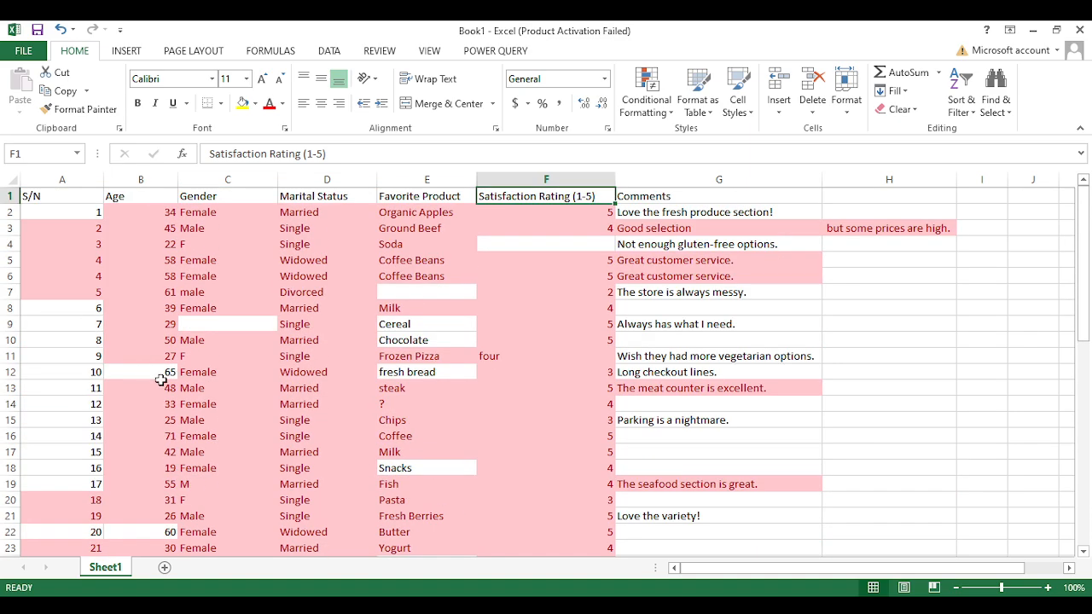
pyautogui.scroll(-9, 160, 380)
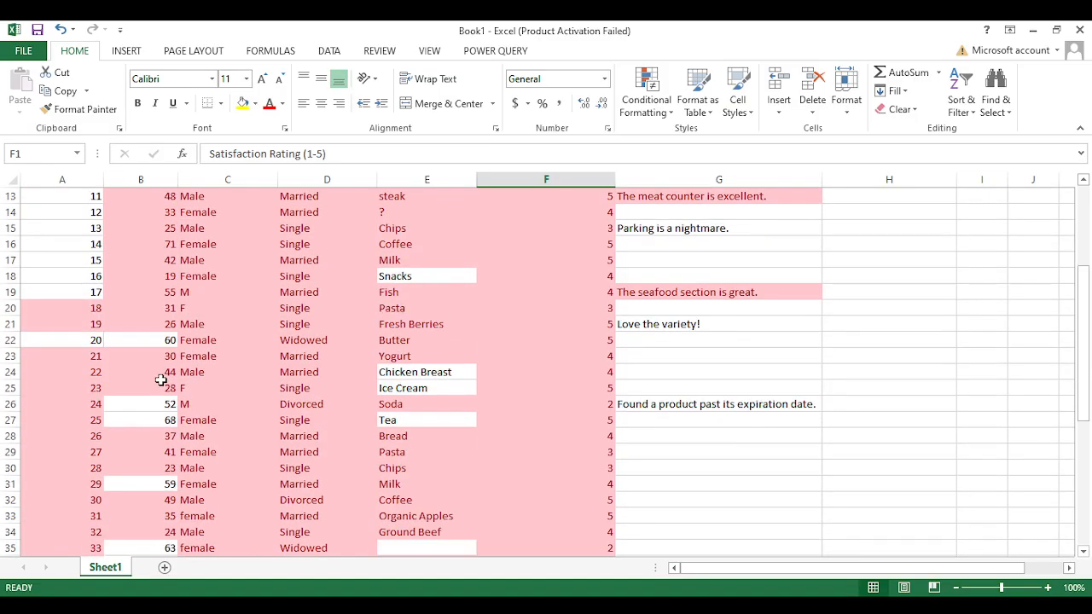
pyautogui.scroll(-3, 160, 379)
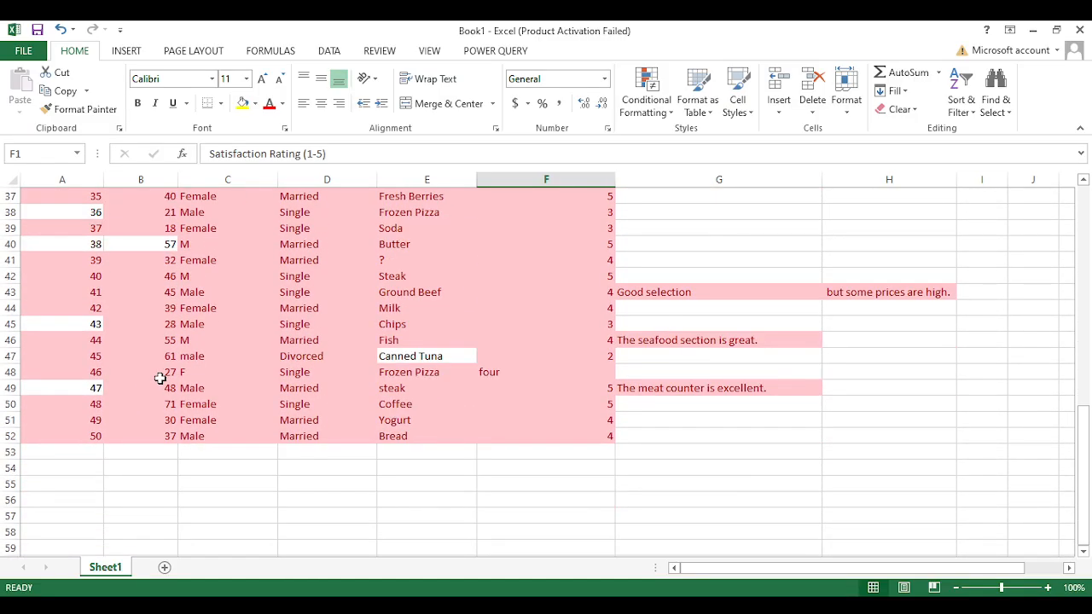
pyautogui.scroll(12, 161, 379)
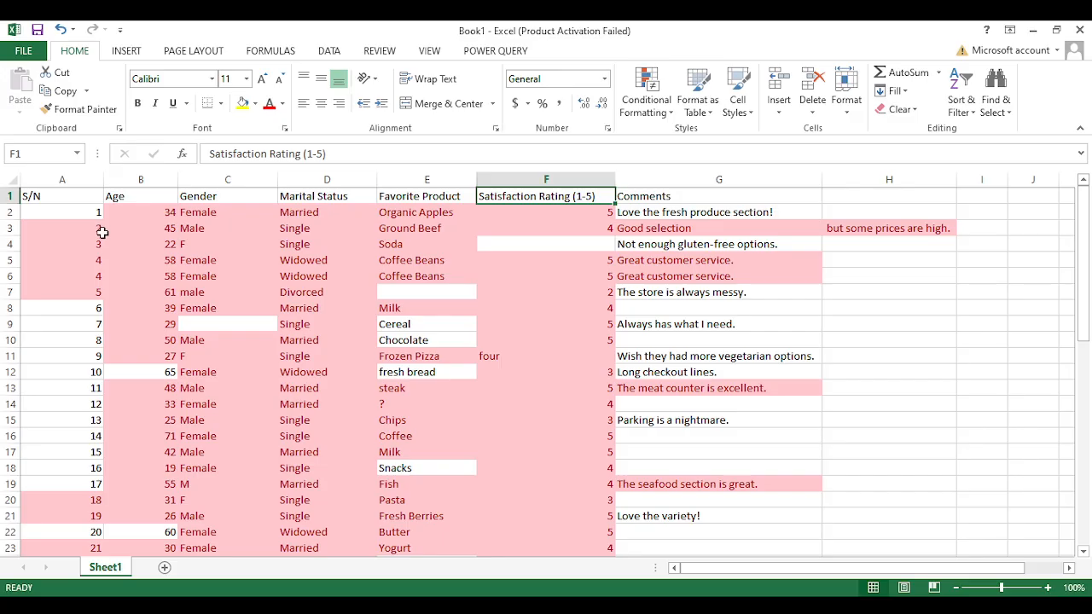
pyautogui.scroll(-1, 89, 318)
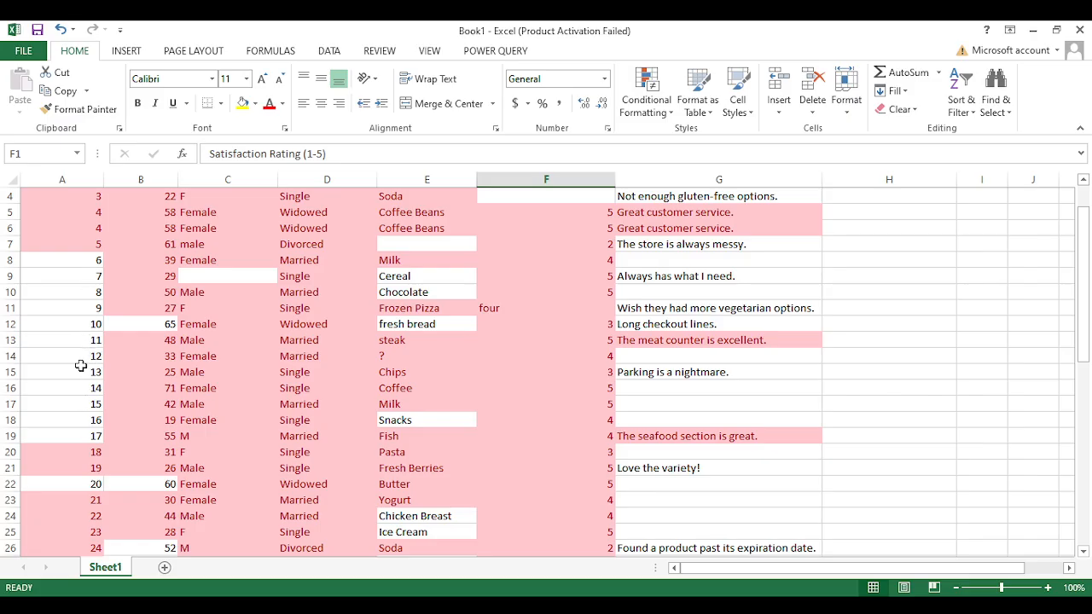
pyautogui.click(88, 484)
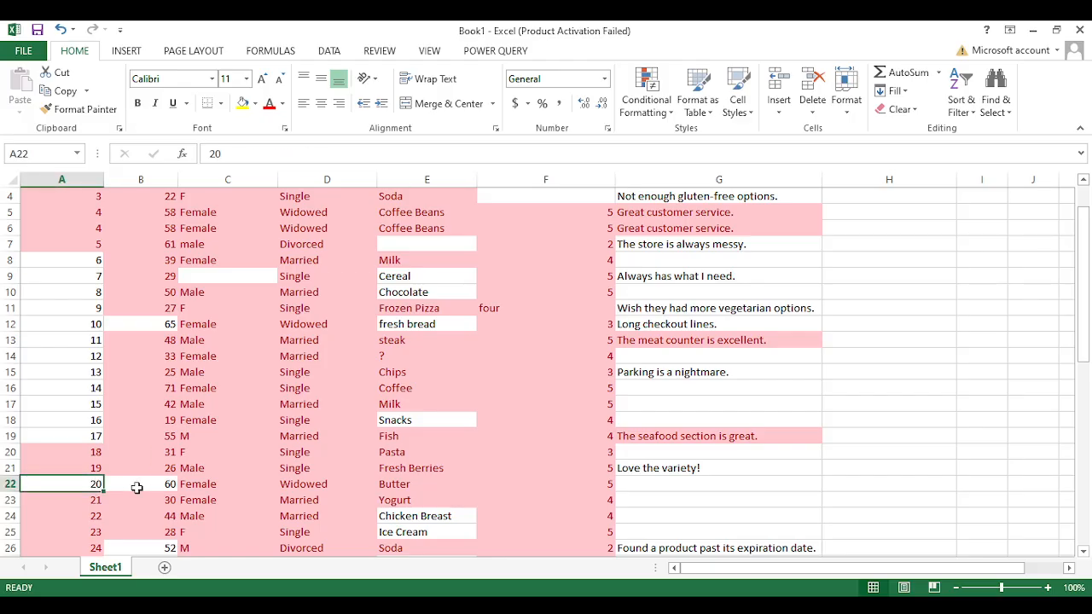
pyautogui.click(157, 484)
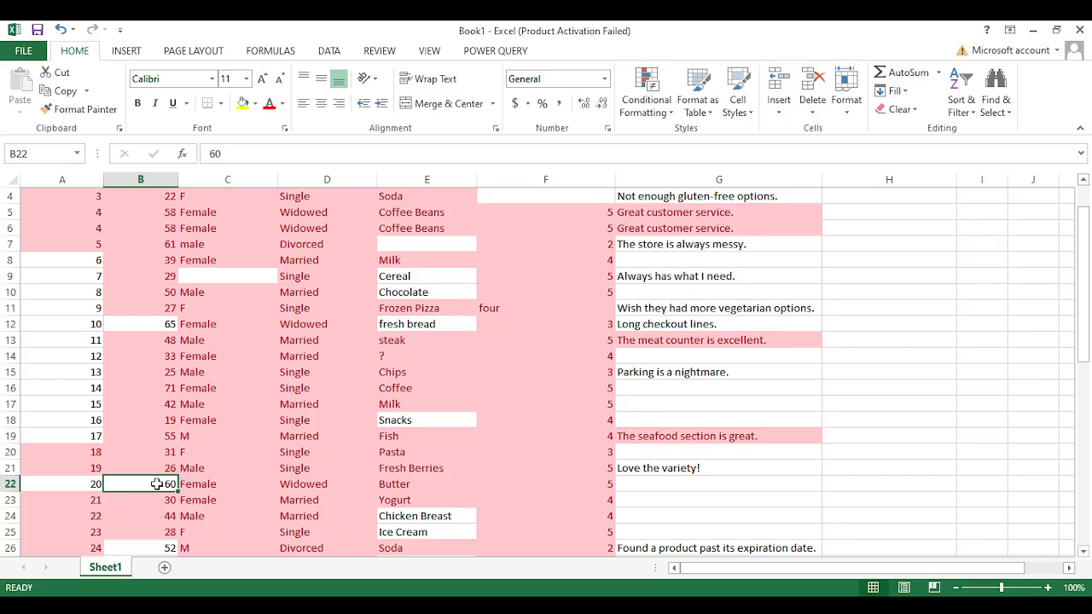
pyautogui.click(76, 486)
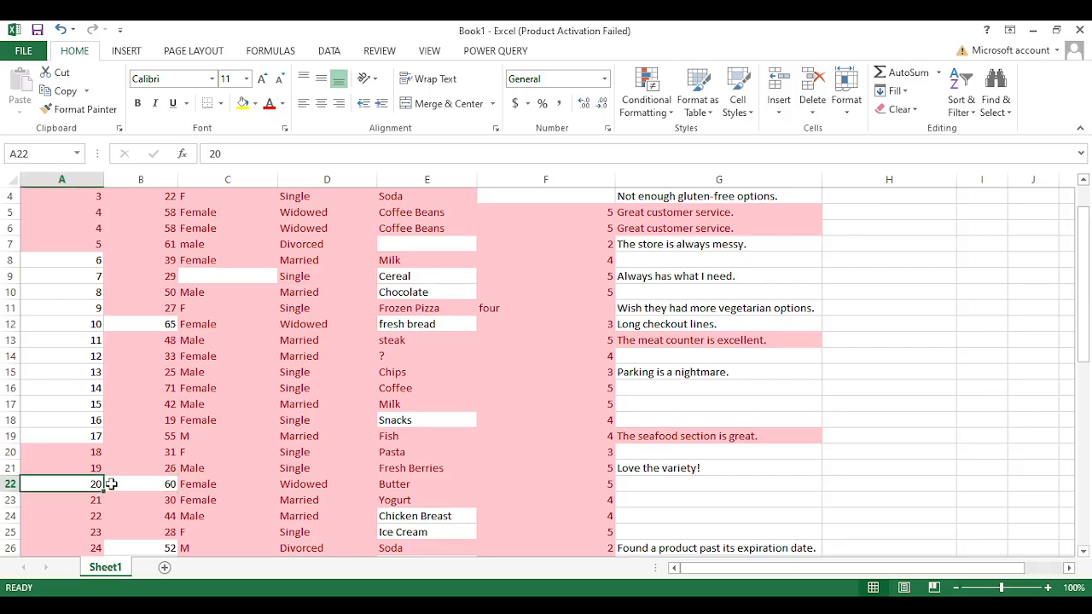
pyautogui.click(173, 485)
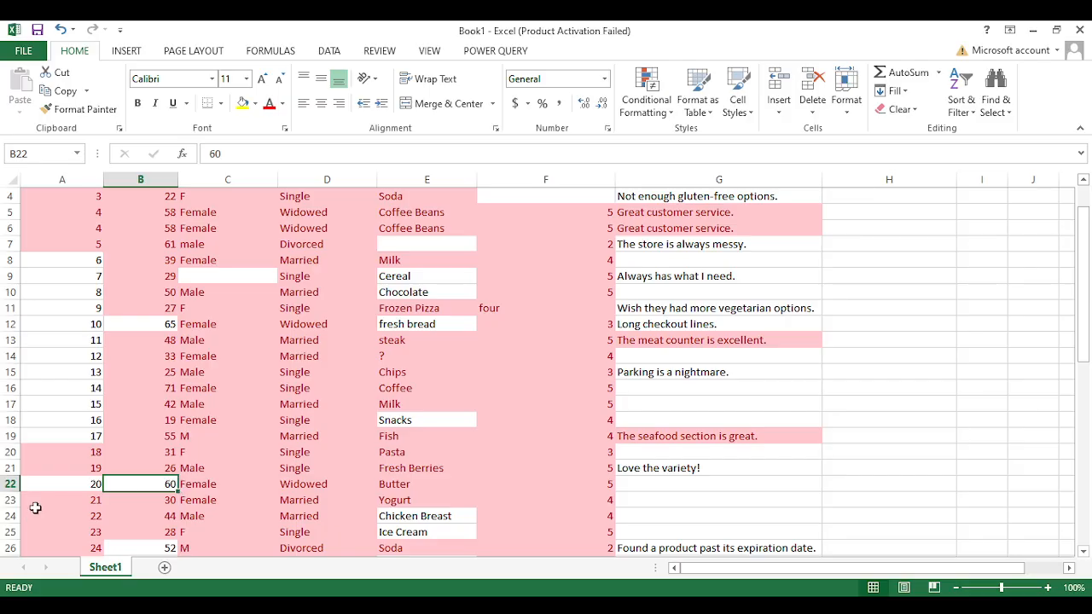
pyautogui.click(83, 486)
pyautogui.scroll(1, 259, 291)
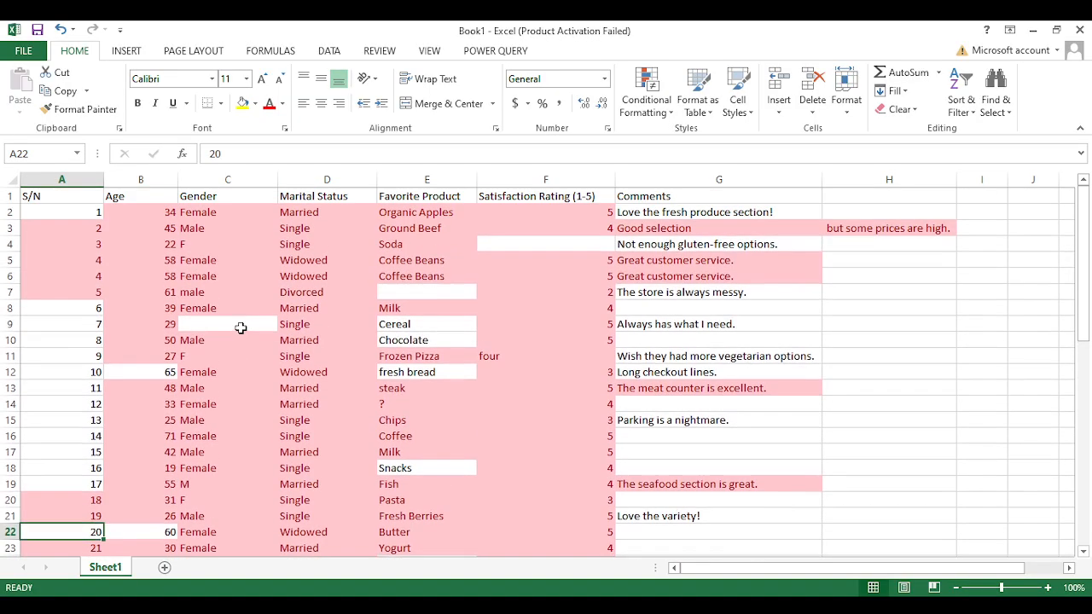
# Step: Go through the Age column cell by cell to the last records and back up, checking which ages are highlighted
pyautogui.click(263, 214)
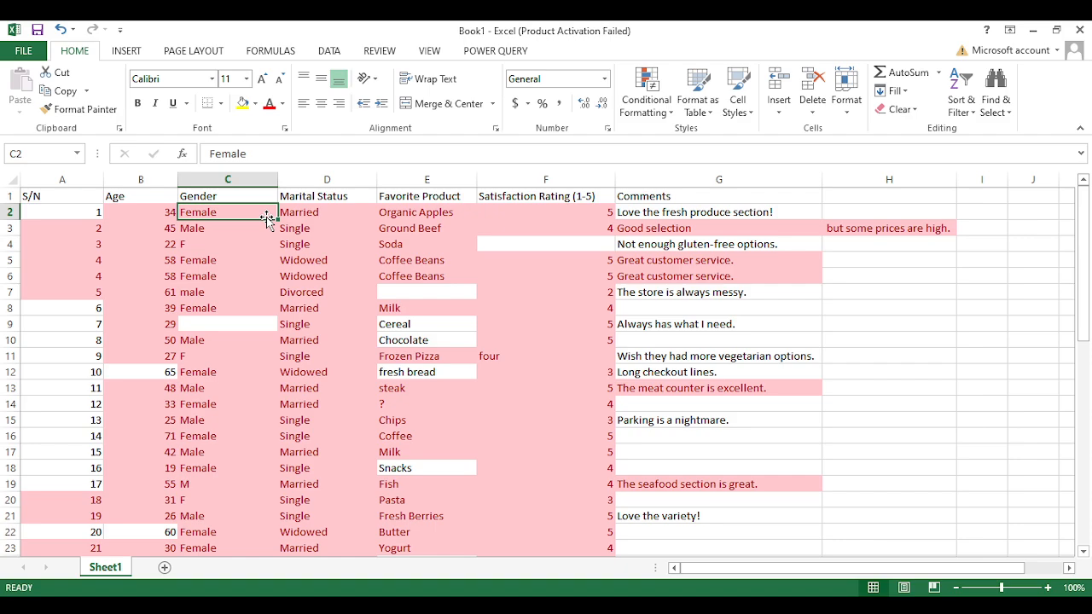
pyautogui.press('Left')
pyautogui.press('Down')
pyautogui.press('Down')
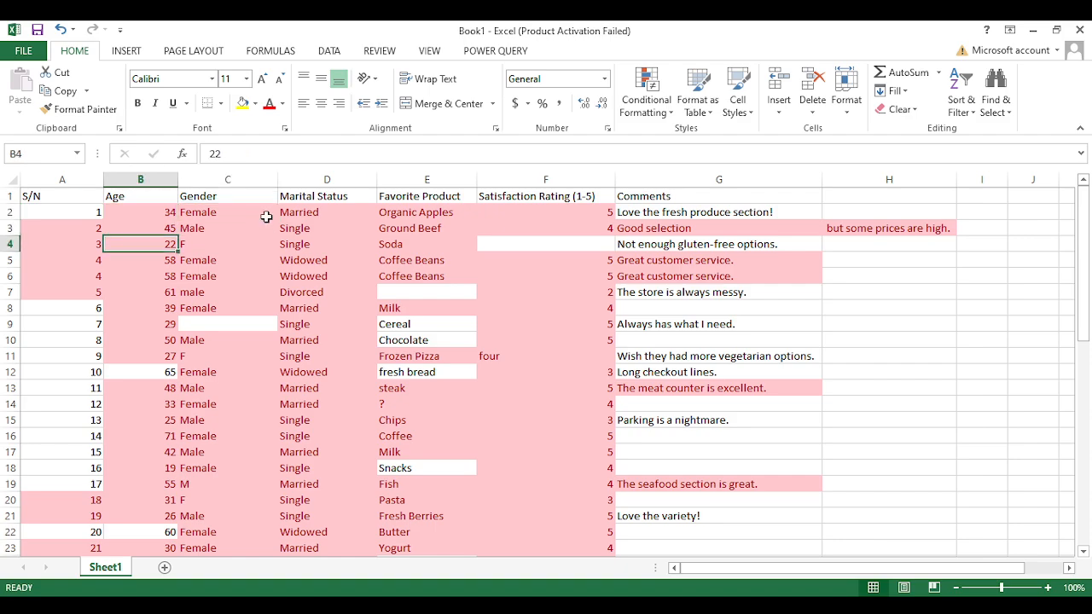
pyautogui.press('Down')
pyautogui.press('Down')
pyautogui.press('Down')
pyautogui.press('Down')
pyautogui.press('Down')
pyautogui.press('Down')
pyautogui.press('Down')
pyautogui.press('Down')
pyautogui.press('Down')
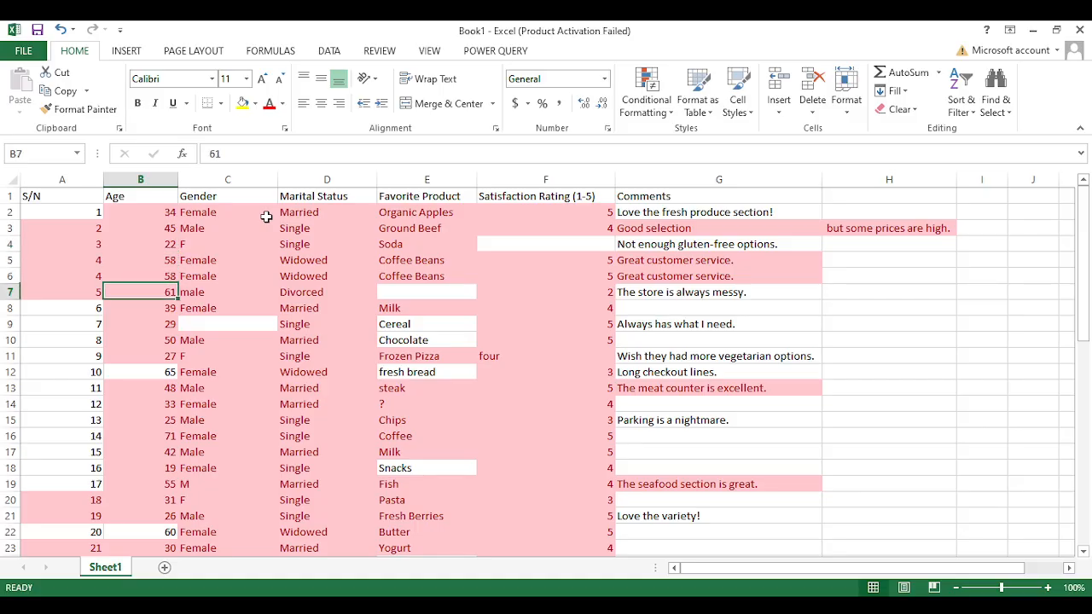
pyautogui.press('Up')
pyautogui.press('Down')
pyautogui.press('Down')
pyautogui.press('Down')
pyautogui.press('Down')
pyautogui.press('Down')
pyautogui.press('Down')
pyautogui.press('Down')
pyautogui.press('Down')
pyautogui.press('Down')
pyautogui.press('Down')
pyautogui.press('Down')
pyautogui.press('Down')
pyautogui.press('Down')
pyautogui.press('Down')
pyautogui.press('Down')
pyautogui.press('Down')
pyautogui.press('Down')
pyautogui.press('Down')
pyautogui.press('Down')
pyautogui.press('Down')
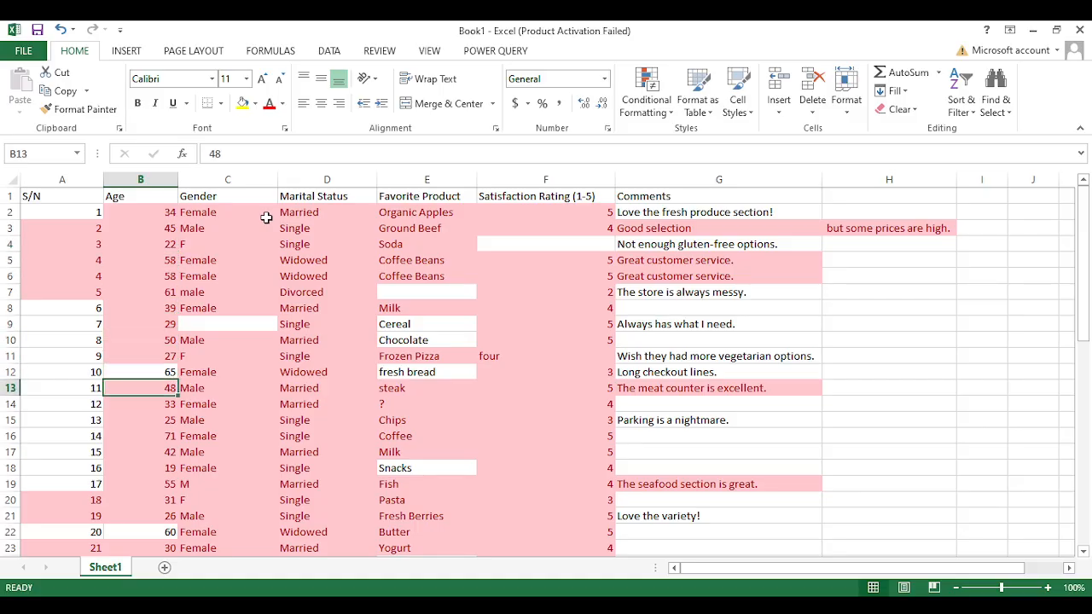
pyautogui.press('Up')
pyautogui.press('Down')
pyautogui.press('Down')
pyautogui.press('Down')
pyautogui.press('Down')
pyautogui.press('Down')
pyautogui.press('Down')
pyautogui.press('Down')
pyautogui.press('Down')
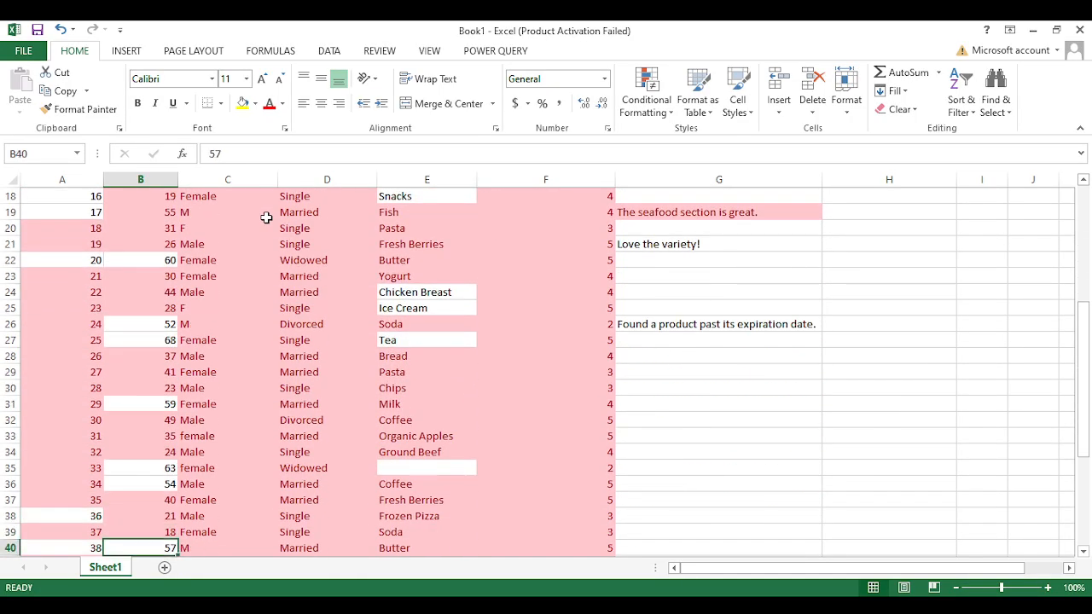
pyautogui.press('Down')
pyautogui.press('Down')
pyautogui.press('Down')
pyautogui.press('Down')
pyautogui.press('Down')
pyautogui.press('Down')
pyautogui.press('Down')
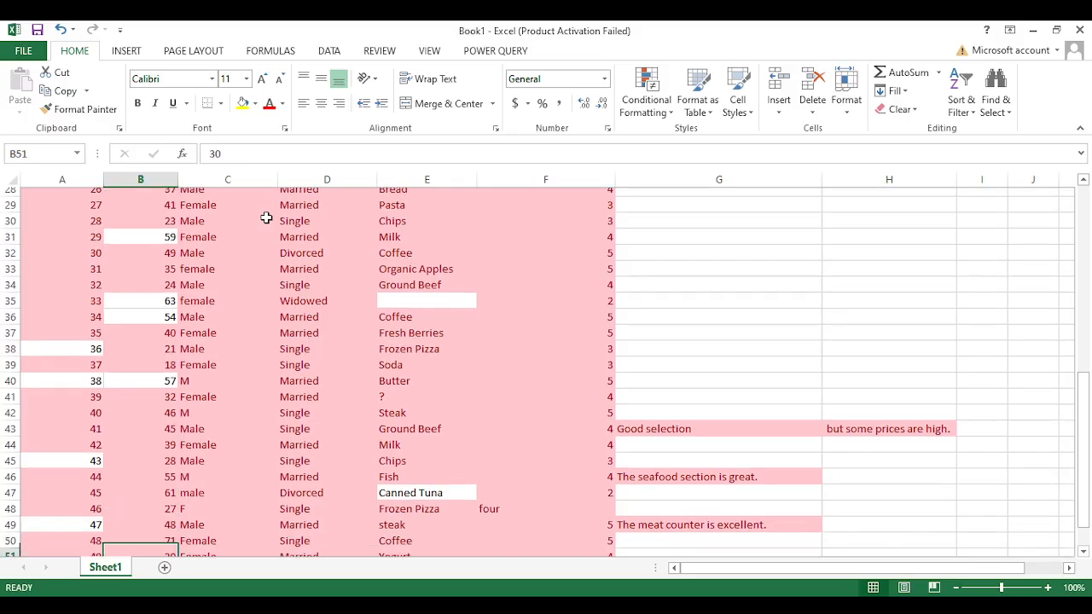
pyautogui.press('Up')
pyautogui.press('Up')
pyautogui.press('Up')
pyautogui.press('Up')
pyautogui.press('Up')
pyautogui.press('Up')
pyautogui.press('Up')
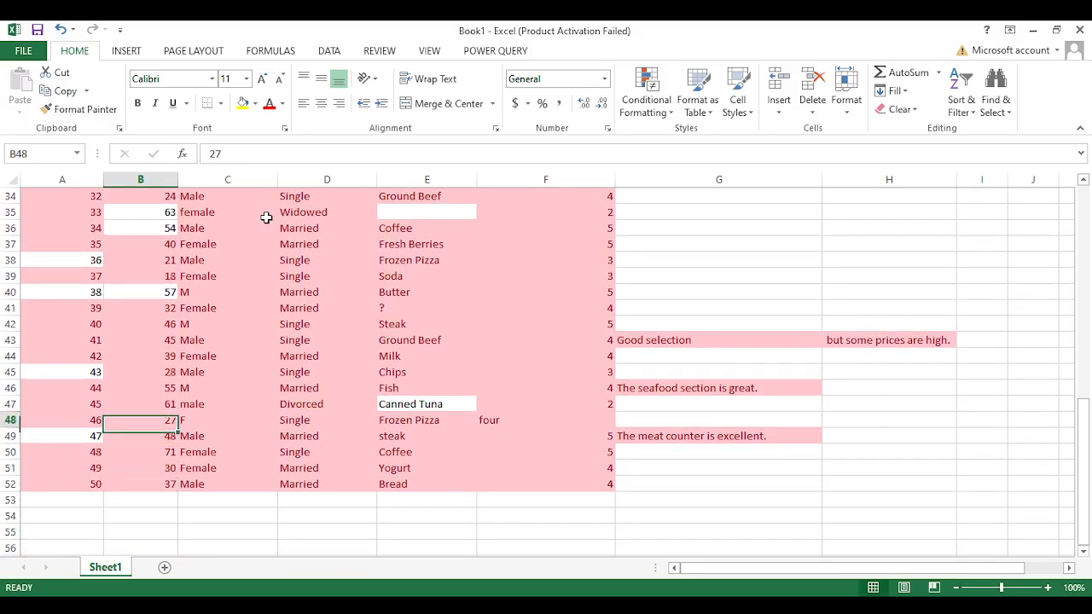
pyautogui.press('Up')
pyautogui.press('Up')
pyautogui.press('Up')
pyautogui.press('Up')
pyautogui.press('Up')
pyautogui.press('Up')
pyautogui.press('Up')
pyautogui.press('Up')
pyautogui.press('Up')
pyautogui.press('Up')
pyautogui.press('Up')
pyautogui.press('Up')
pyautogui.press('Up')
pyautogui.press('Up')
pyautogui.press('Up')
pyautogui.press('Up')
pyautogui.press('Up')
pyautogui.press('Up')
pyautogui.press('Up')
pyautogui.press('Up')
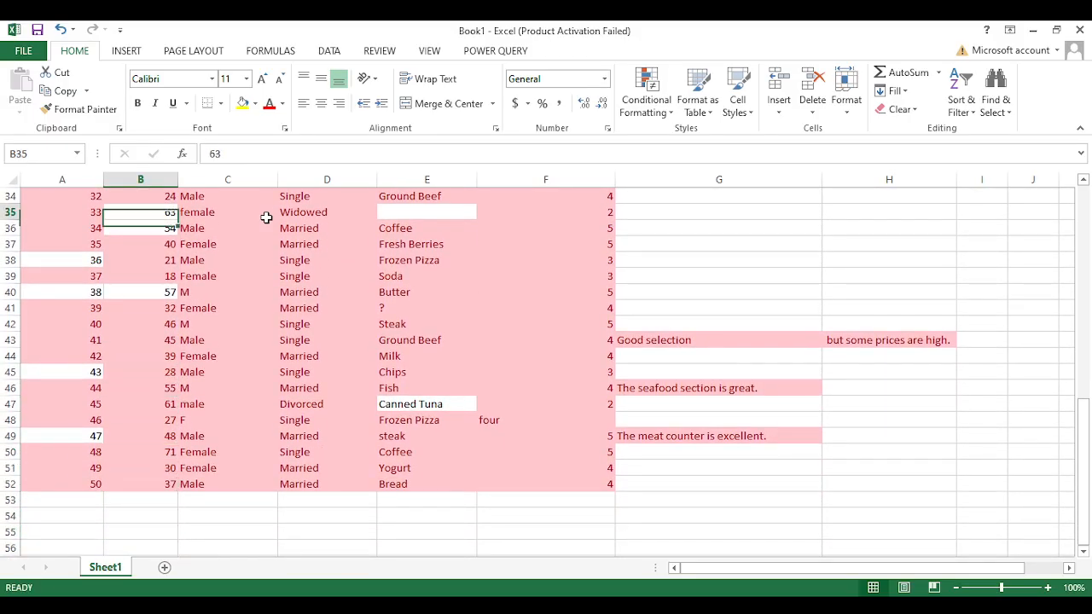
pyautogui.press('Up')
pyautogui.press('Up')
pyautogui.press('Up')
pyautogui.press('Up')
pyautogui.press('Up')
pyautogui.press('Up')
pyautogui.press('Up')
pyautogui.press('Up')
pyautogui.press('Up')
pyautogui.press('Up')
pyautogui.press('Up')
pyautogui.press('Down')
pyautogui.press('Down')
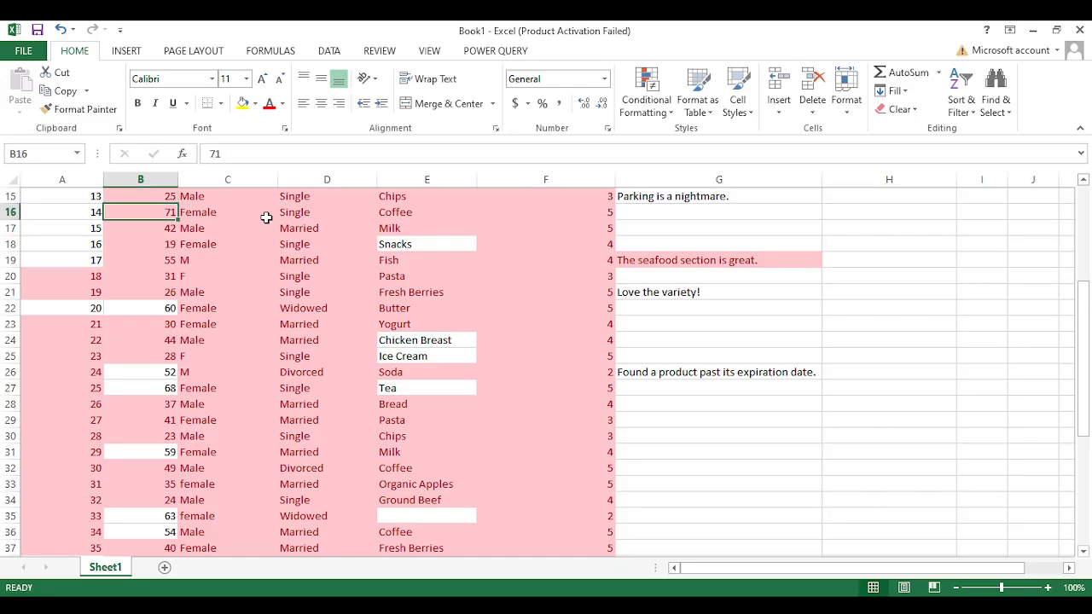
pyautogui.press('Up')
pyautogui.press('Up')
pyautogui.press('Up')
pyautogui.press('Up')
pyautogui.press('Up')
pyautogui.press('Up')
pyautogui.press('Up')
pyautogui.press('Up')
pyautogui.press('Up')
pyautogui.press('Up')
pyautogui.press('Up')
pyautogui.press('Up')
pyautogui.press('Up')
pyautogui.press('Up')
pyautogui.press('Up')
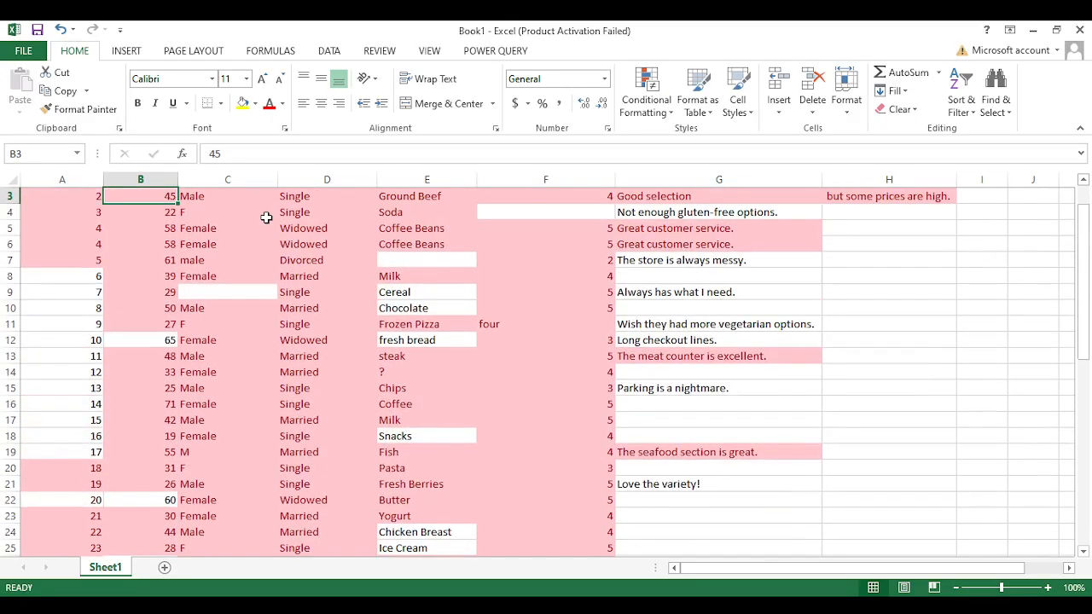
pyautogui.press('Up')
pyautogui.press('Down')
pyautogui.press('Down')
pyautogui.press('Down')
pyautogui.press('Down')
pyautogui.press('Down')
pyautogui.press('Down')
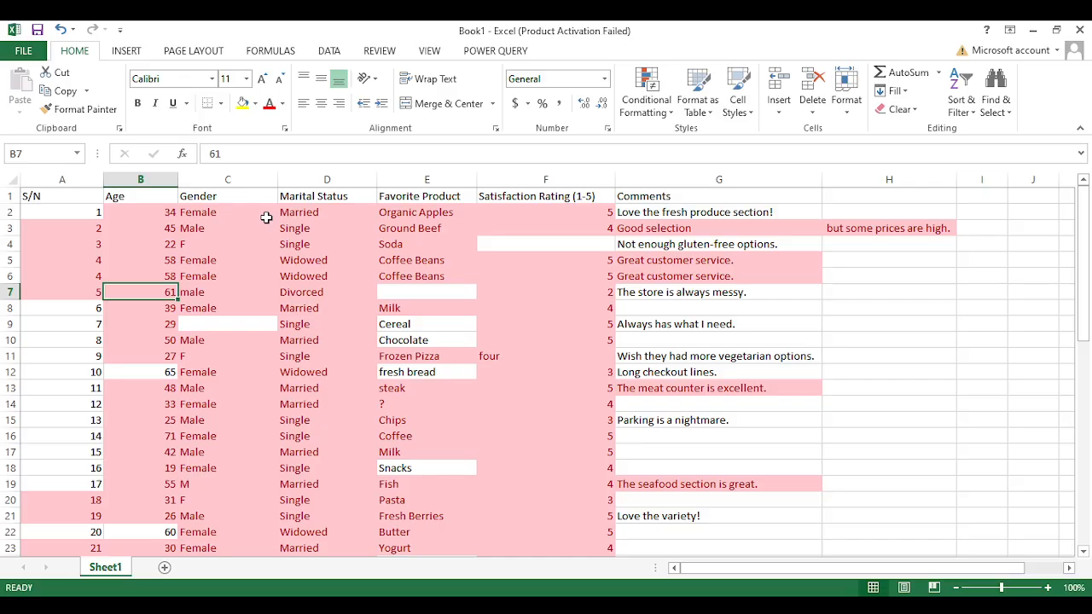
pyautogui.press('Down')
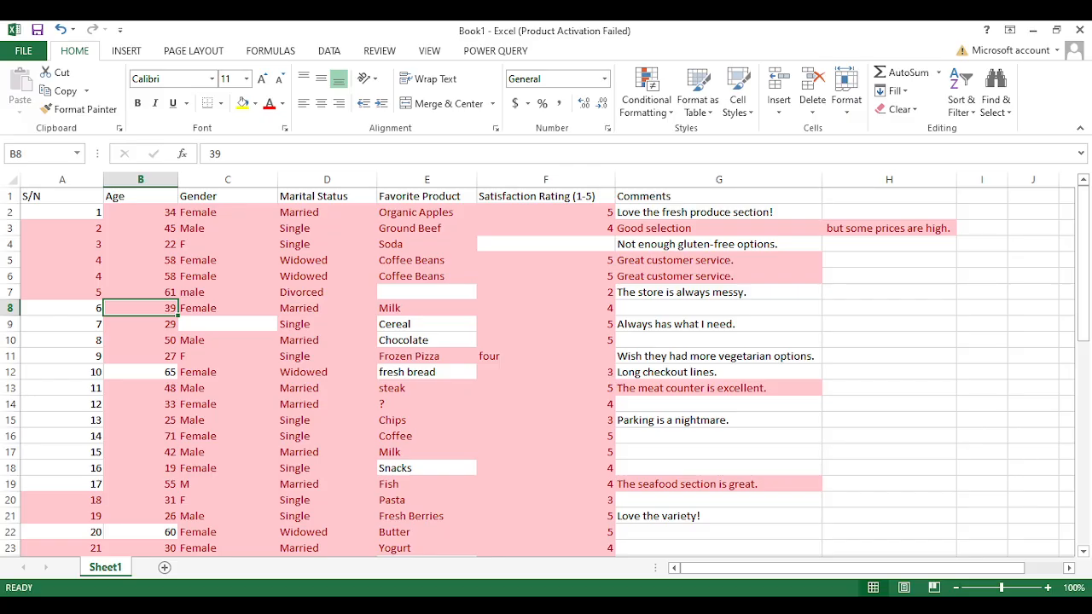
# Step: Select the whole sheet, remove its duplicate records with Remove Duplicates, and clear the selection
pyautogui.click(62, 179)
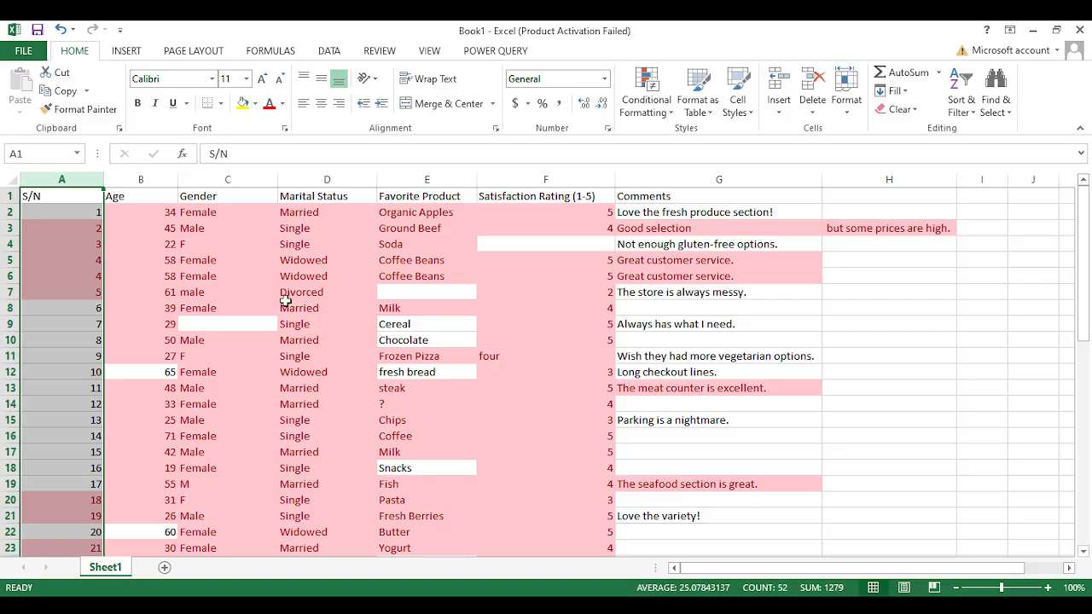
pyautogui.hotkey('ctrl', 'a')
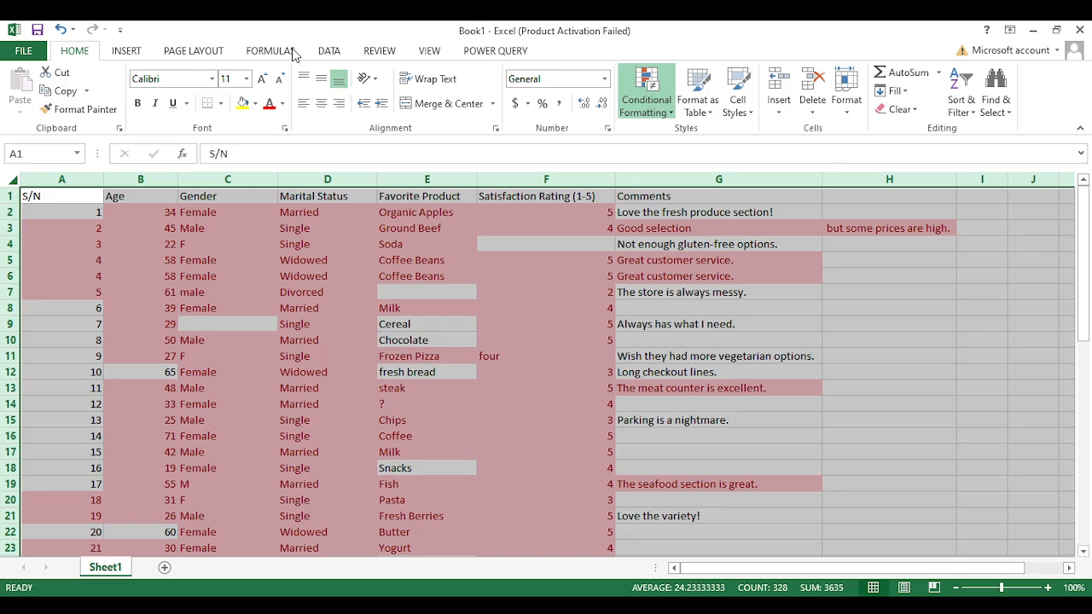
pyautogui.click(335, 57)
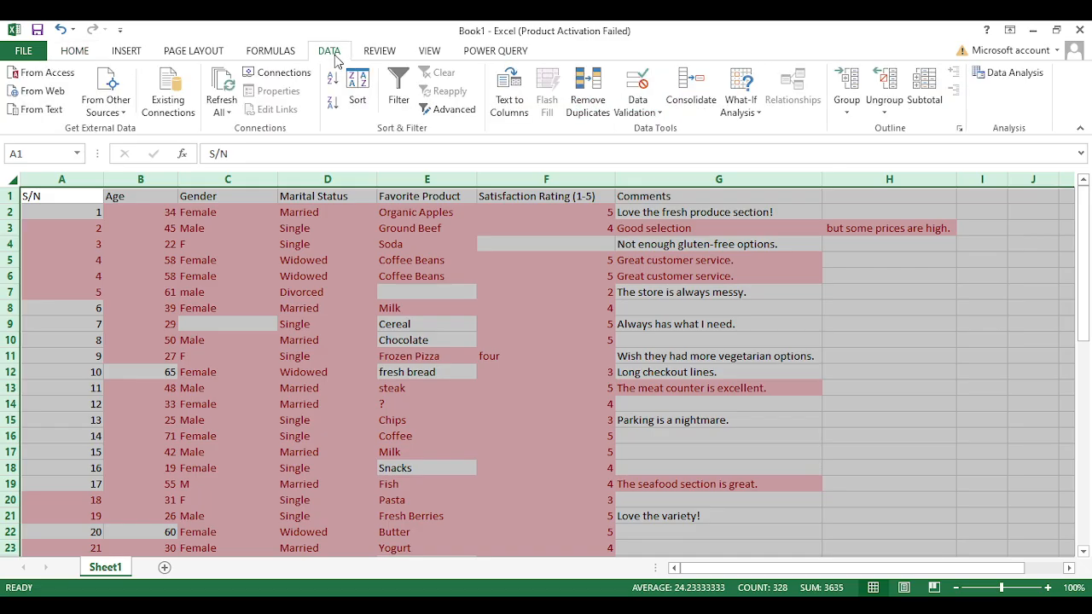
pyautogui.click(600, 120)
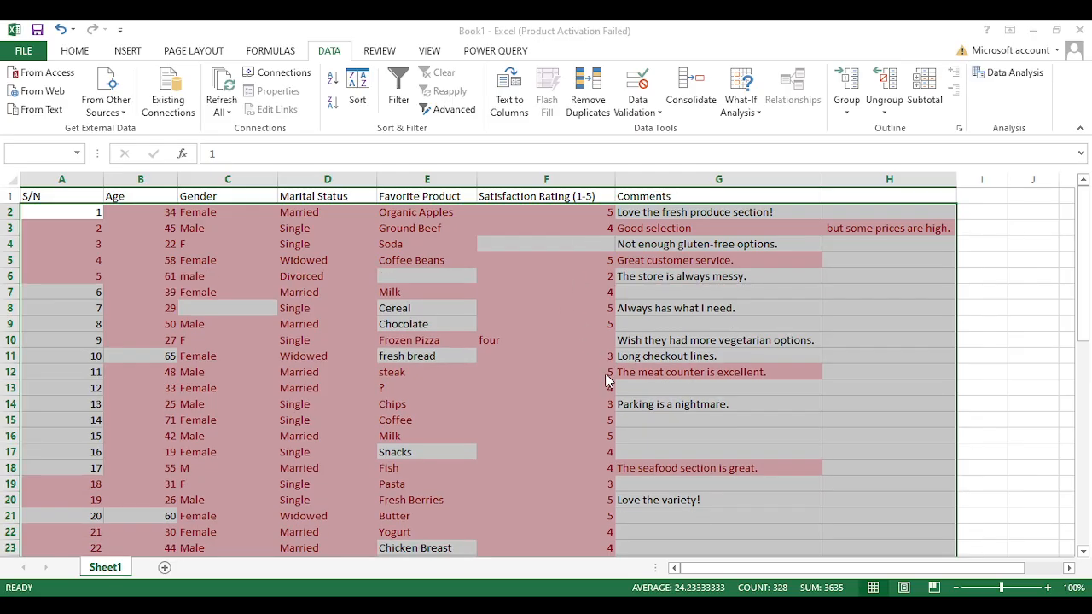
pyautogui.click(718, 313)
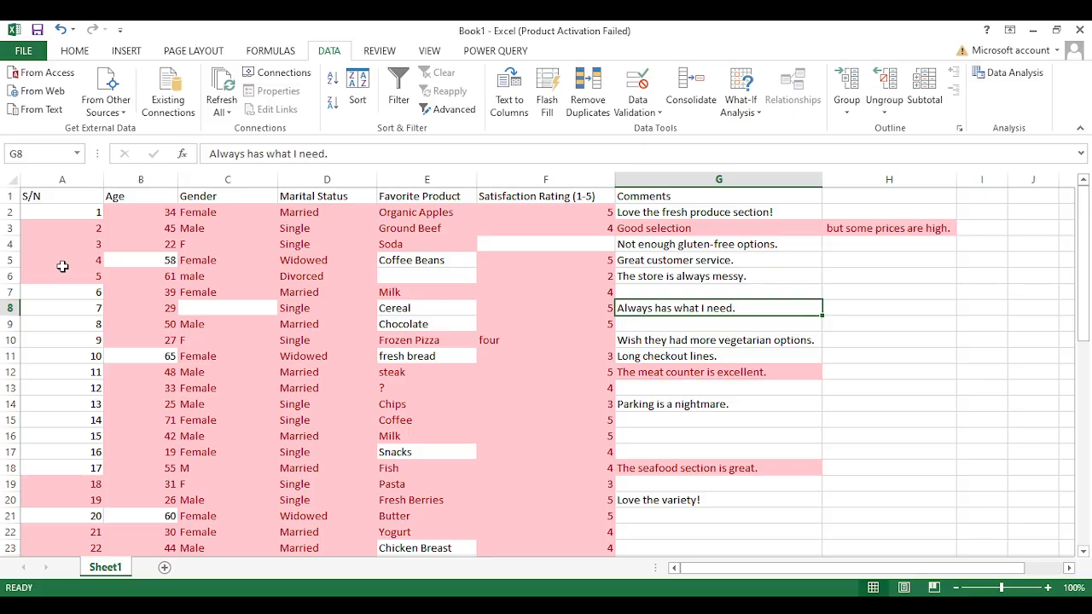
# Step: Undo the duplicate removal and compare the S/N and Comments cells of the two S/N 4 records
pyautogui.hotkey('ctrl', 'z')
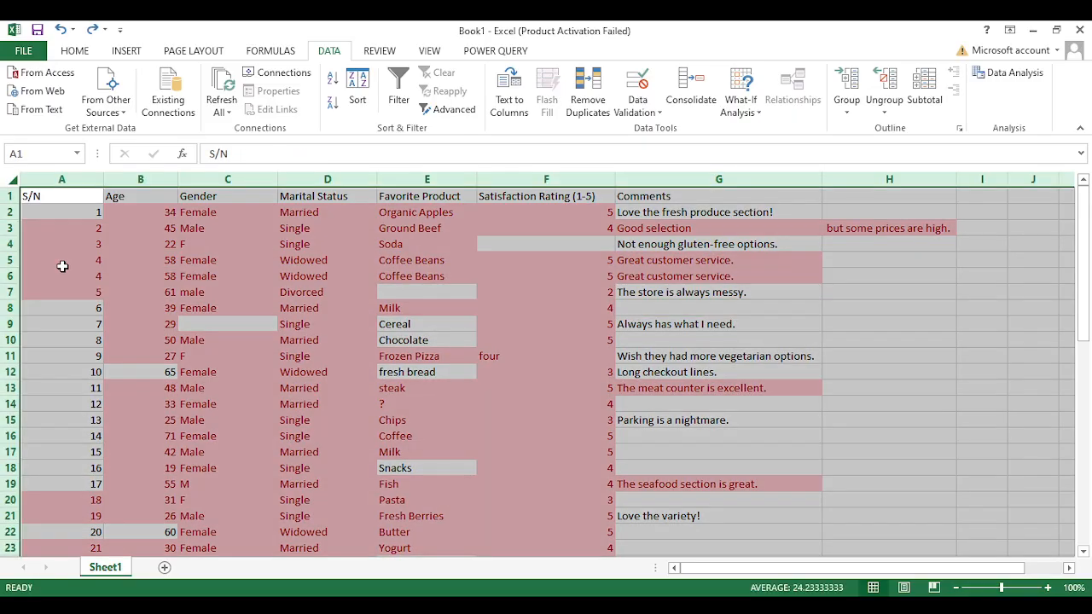
pyautogui.click(324, 291)
pyautogui.click(89, 276)
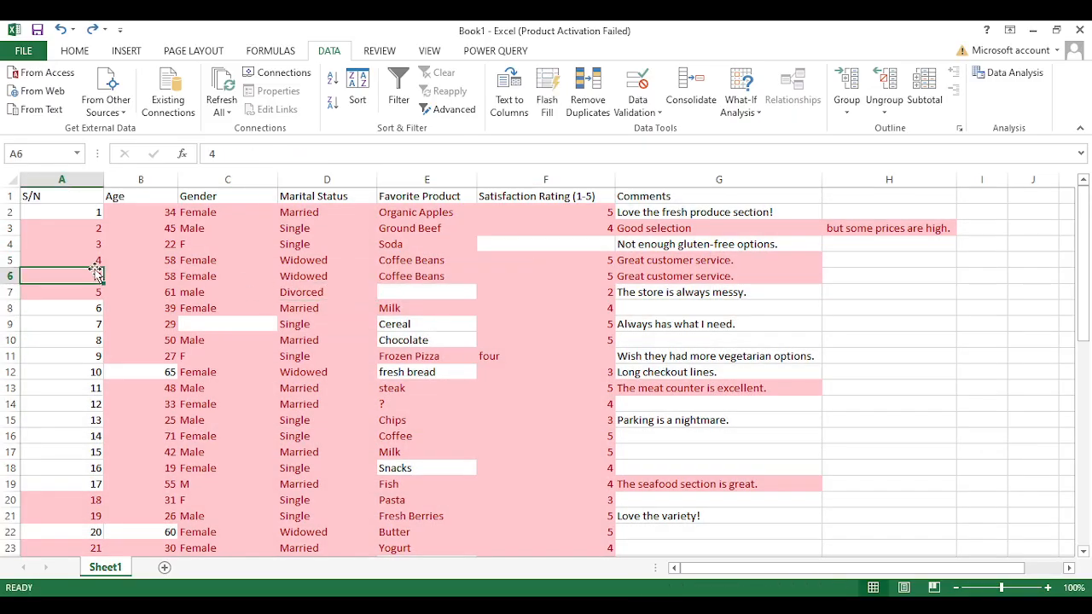
pyautogui.click(93, 257)
pyautogui.click(650, 259)
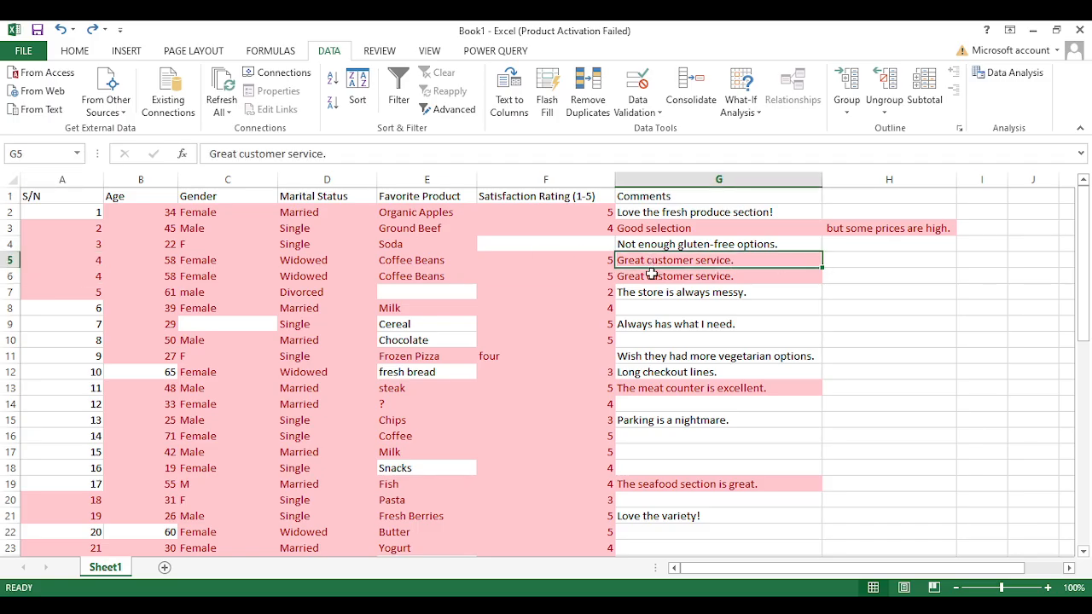
pyautogui.press('Down')
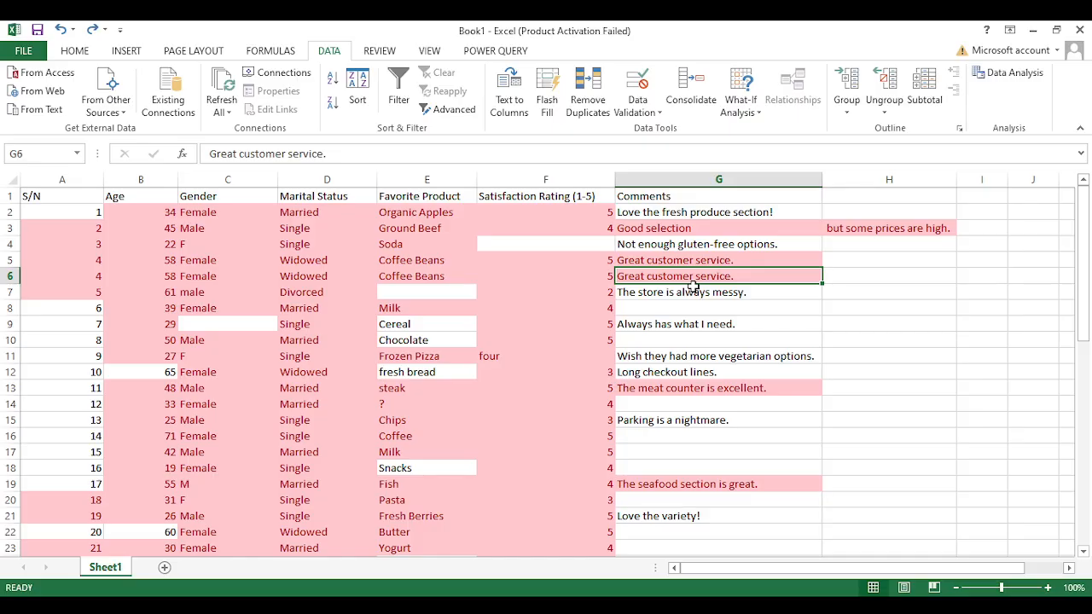
# Step: Examine the repeated comments further down the sheet, comparing the two seafood section comments and checking the meat counter comment
pyautogui.scroll(-5, 674, 316)
pyautogui.click(632, 242)
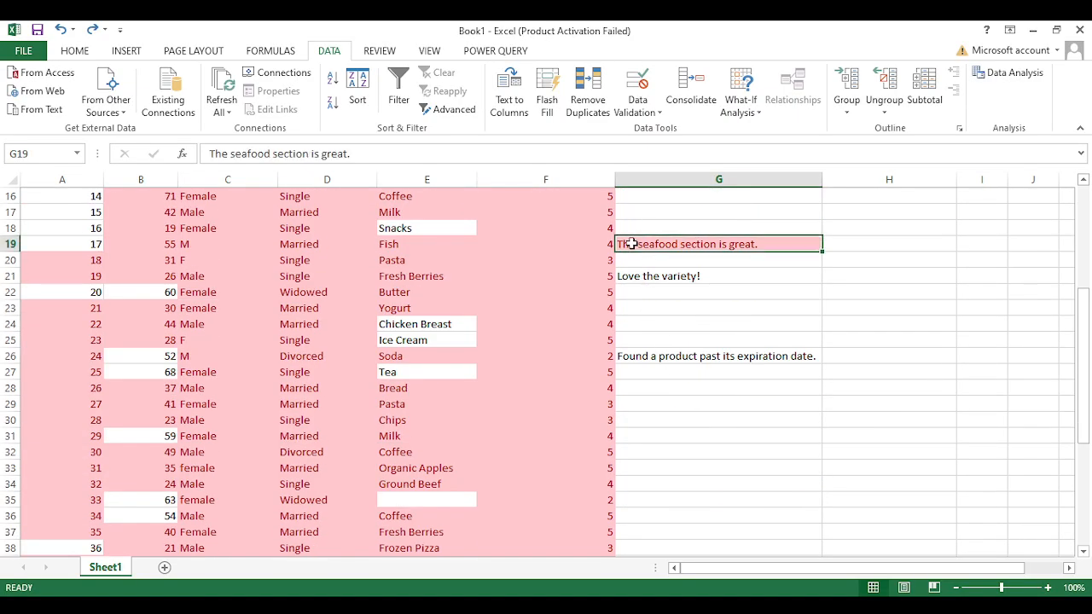
pyautogui.scroll(5, 635, 256)
pyautogui.scroll(-10, 636, 254)
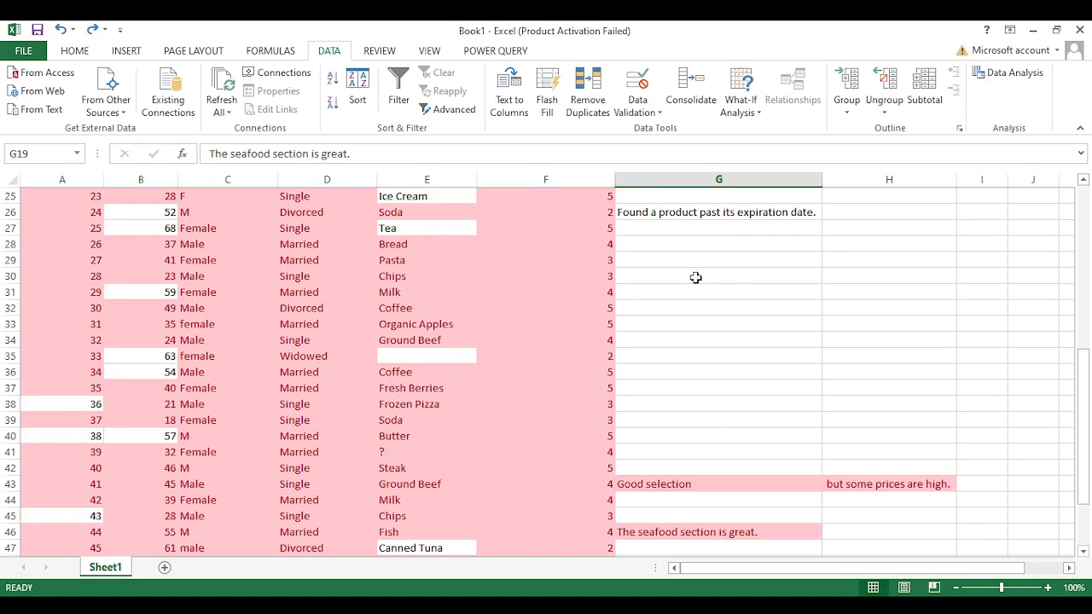
pyautogui.click(688, 437)
pyautogui.scroll(-4, 688, 437)
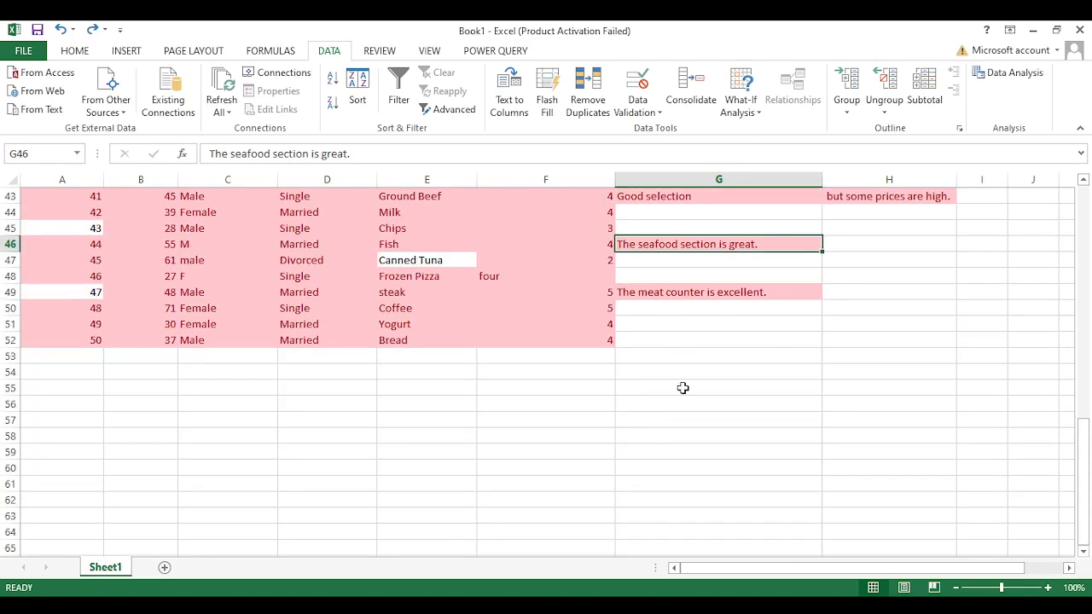
pyautogui.click(693, 280)
pyautogui.click(694, 289)
pyautogui.click(679, 261)
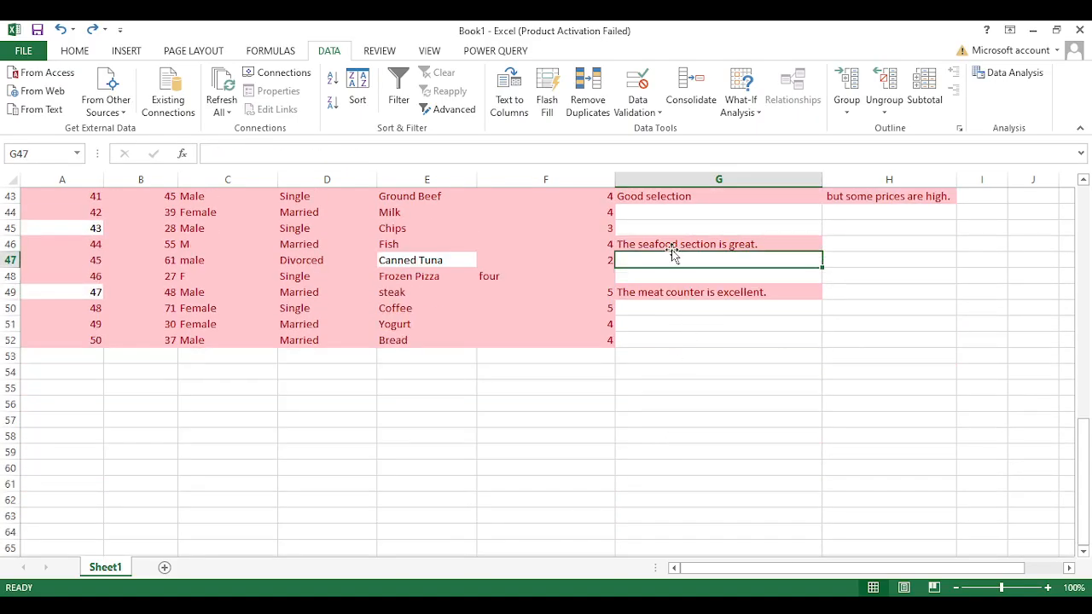
# Step: Examine the S/N 44 record with the seafood section comment, going through its cells from Comments back to Gender
pyautogui.click(670, 243)
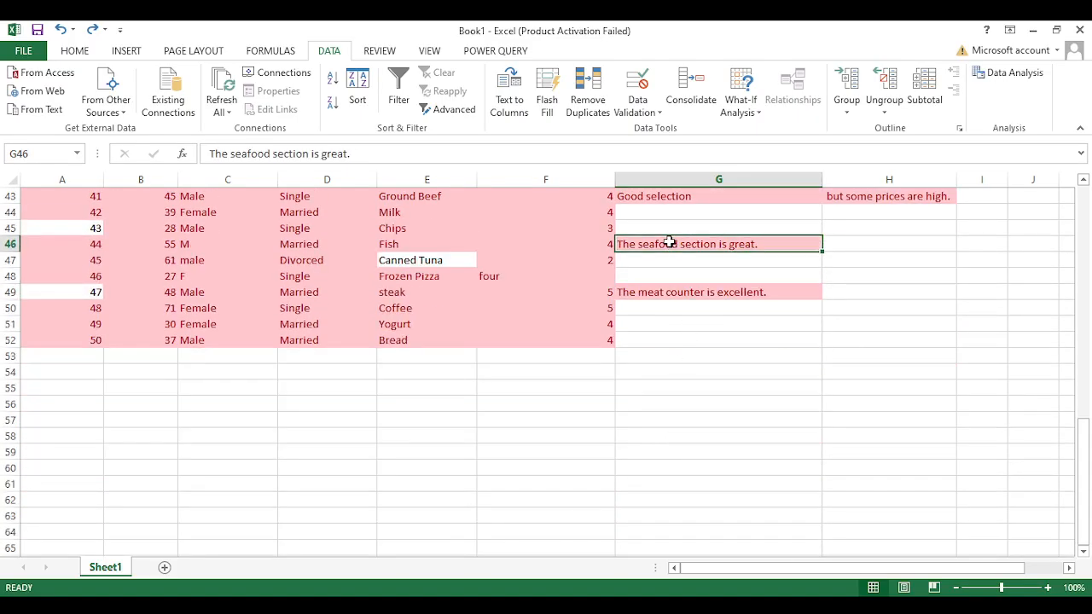
pyautogui.scroll(1, 666, 273)
pyautogui.scroll(2, 690, 303)
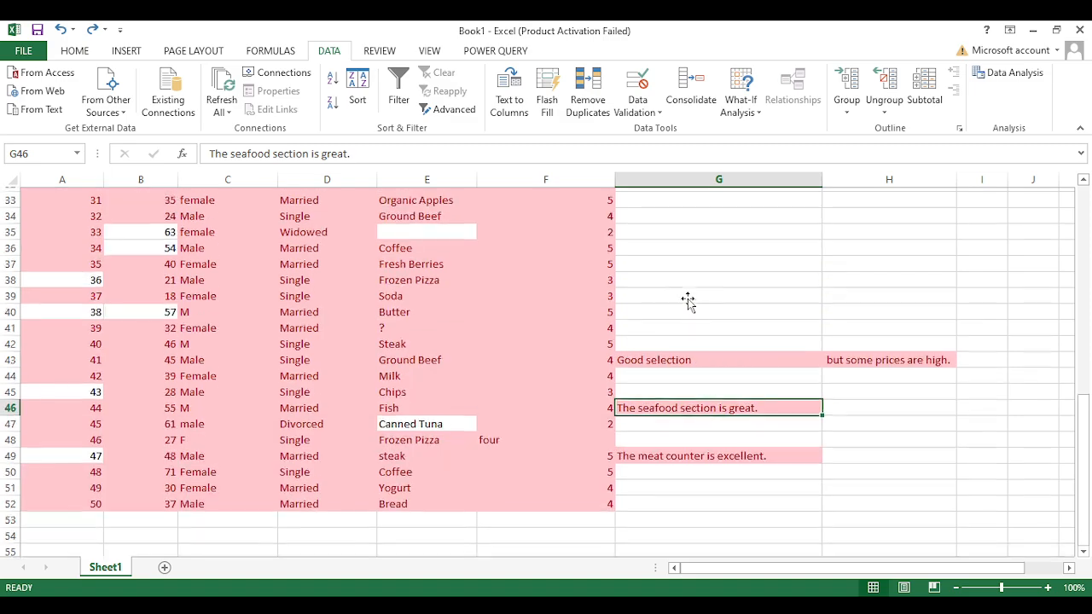
pyautogui.scroll(1, 688, 301)
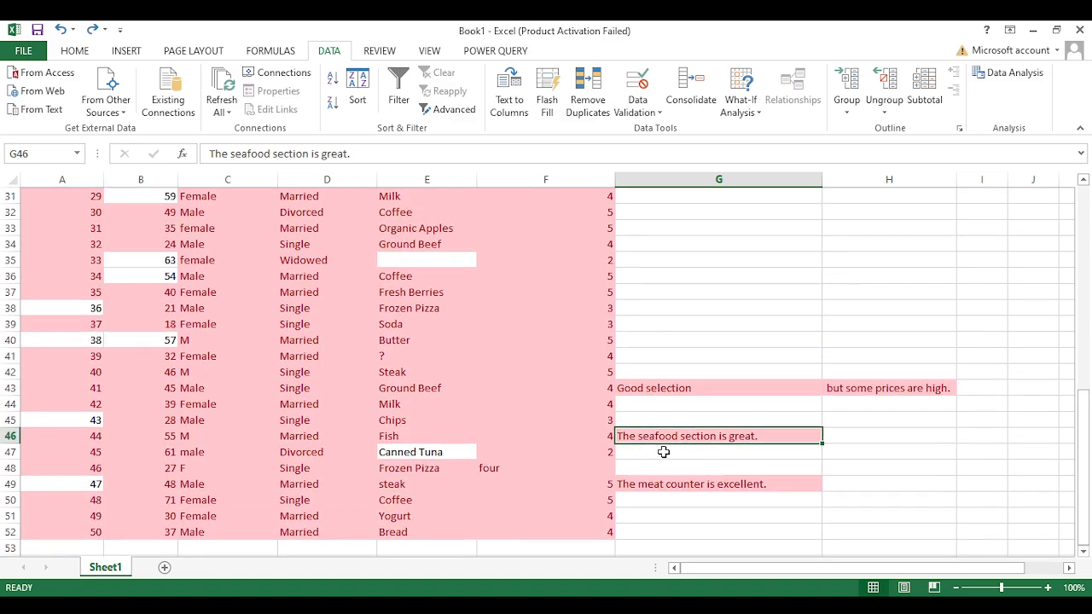
pyautogui.press('Left')
pyautogui.press('Left')
pyautogui.press('Left')
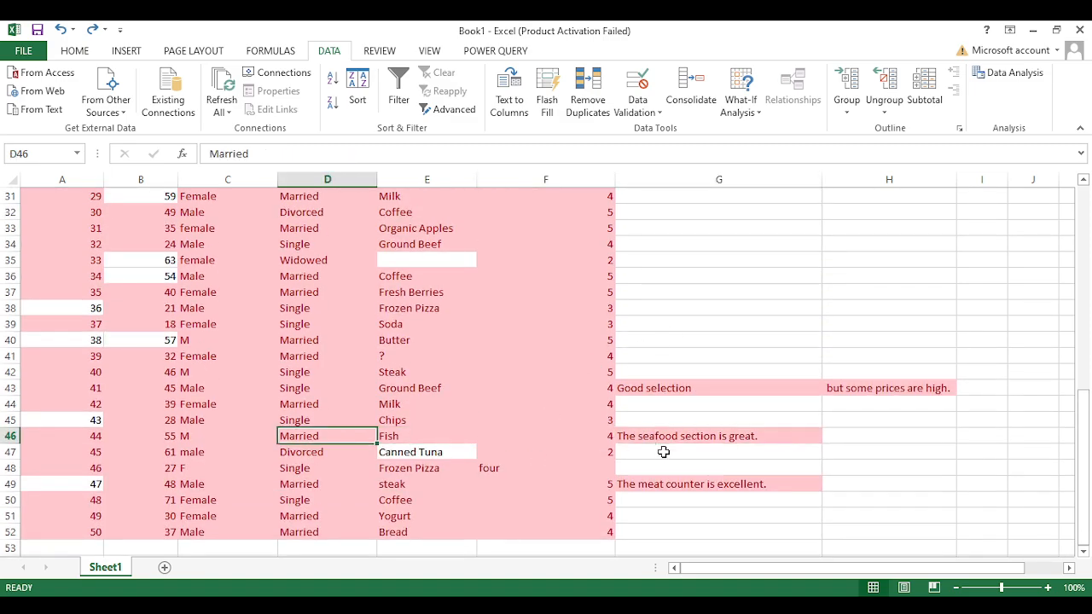
pyautogui.press('Left')
pyautogui.scroll(5, 664, 452)
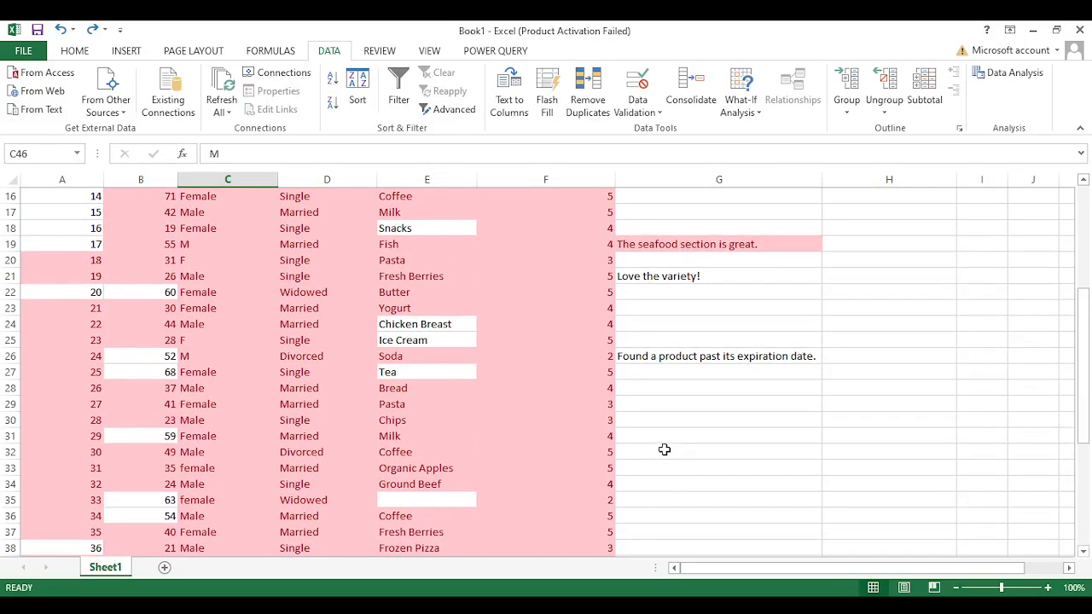
# Step: Compare the S/N 17 record's gender, marital status, favorite product and rating with those of the S/N 44 record
pyautogui.click(604, 243)
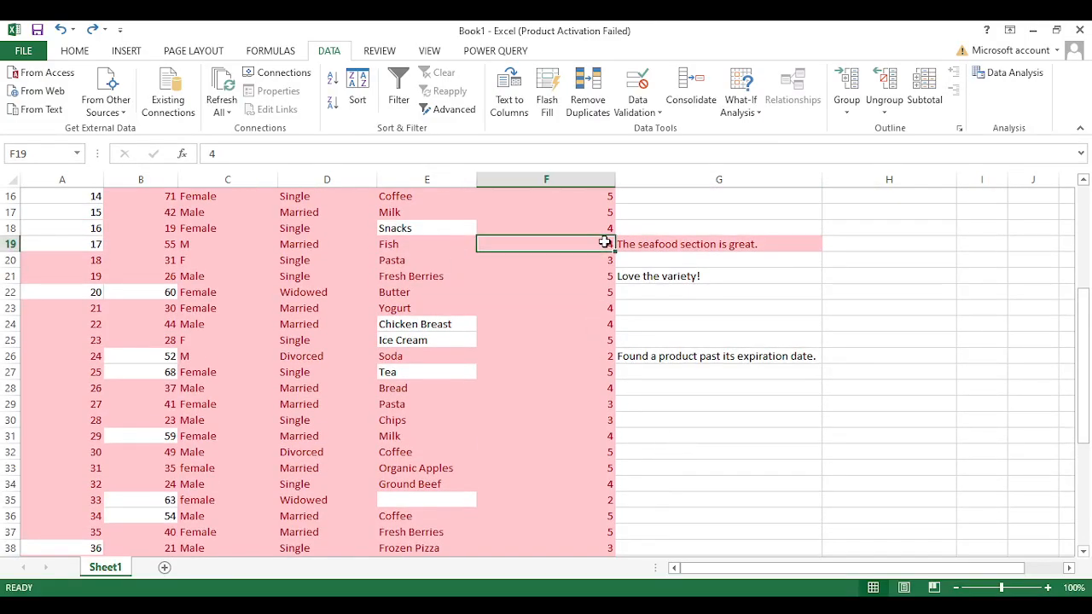
pyautogui.press('Left')
pyautogui.press('Left')
pyautogui.press('Left')
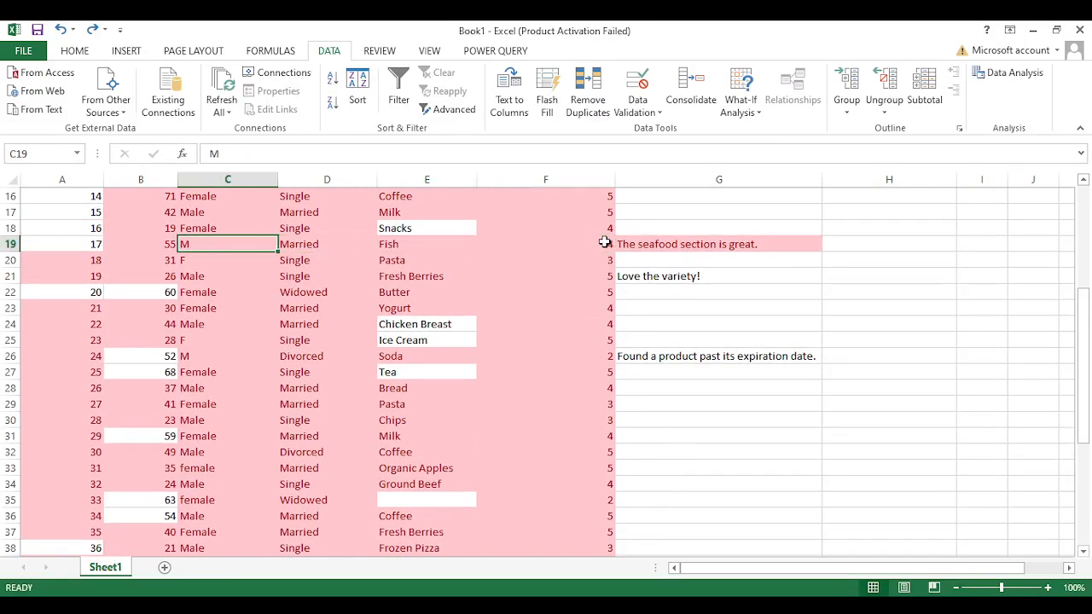
pyautogui.scroll(-4, 605, 243)
pyautogui.scroll(-1, 605, 243)
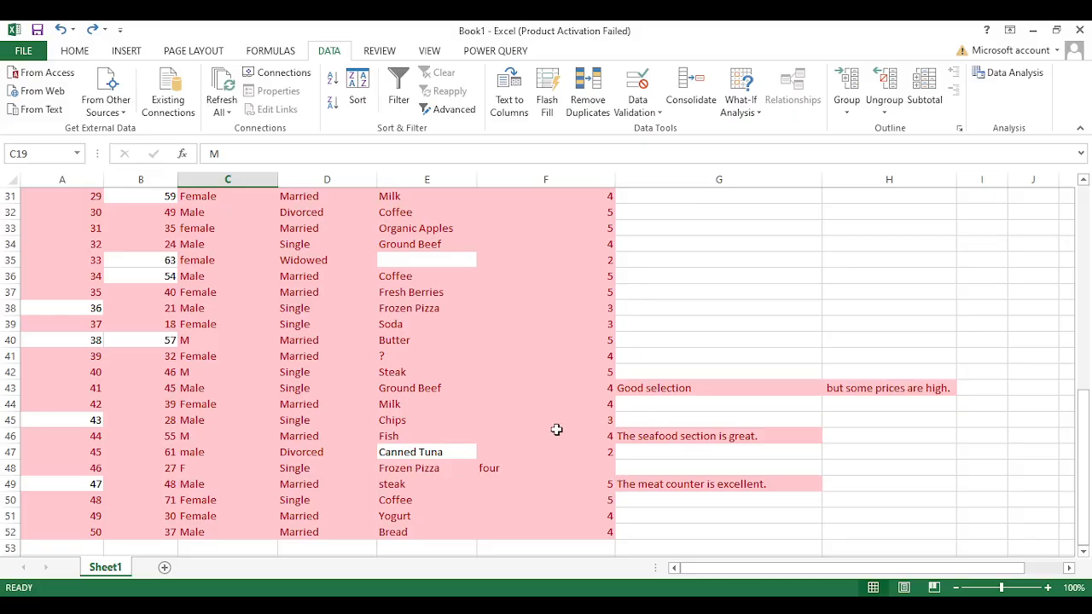
pyautogui.scroll(7, 231, 413)
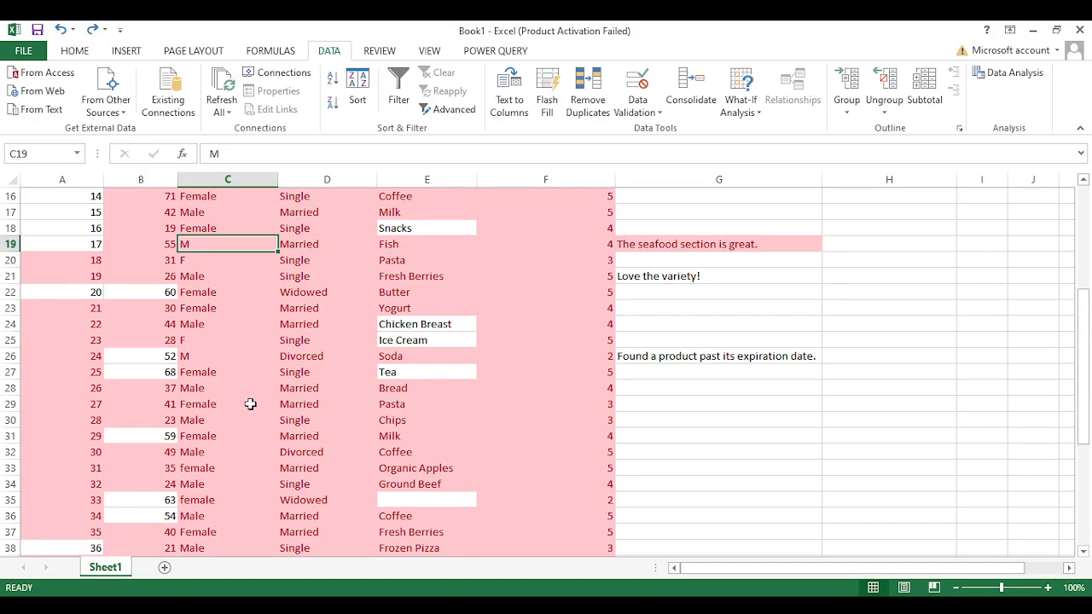
pyautogui.press('Left')
pyautogui.press('Right')
pyautogui.press('Right')
pyautogui.press('Right')
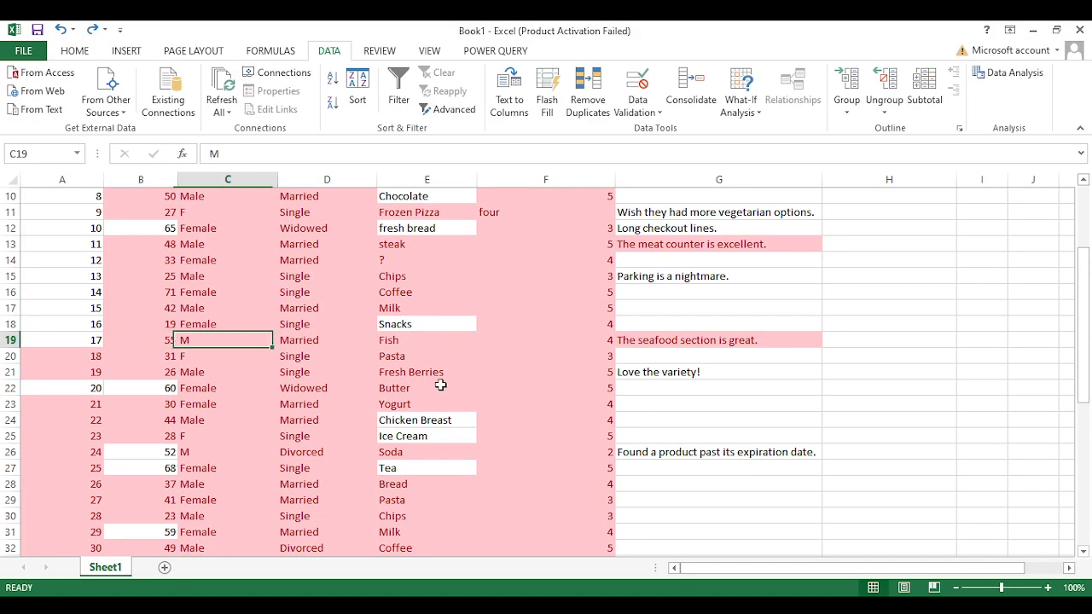
pyautogui.press('Right')
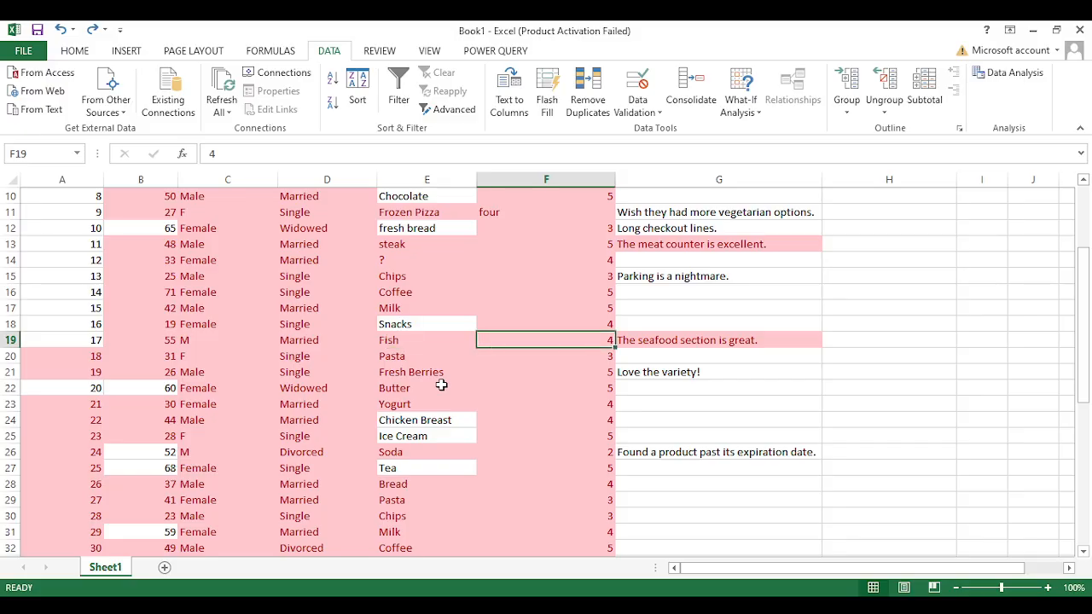
pyautogui.scroll(-6, 441, 385)
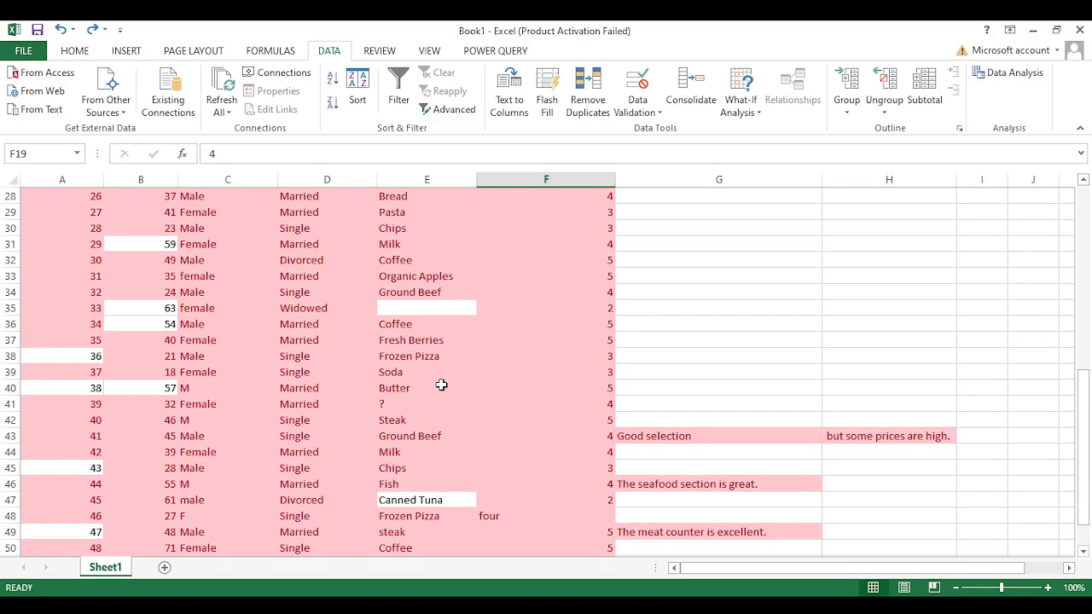
pyautogui.scroll(9, 441, 385)
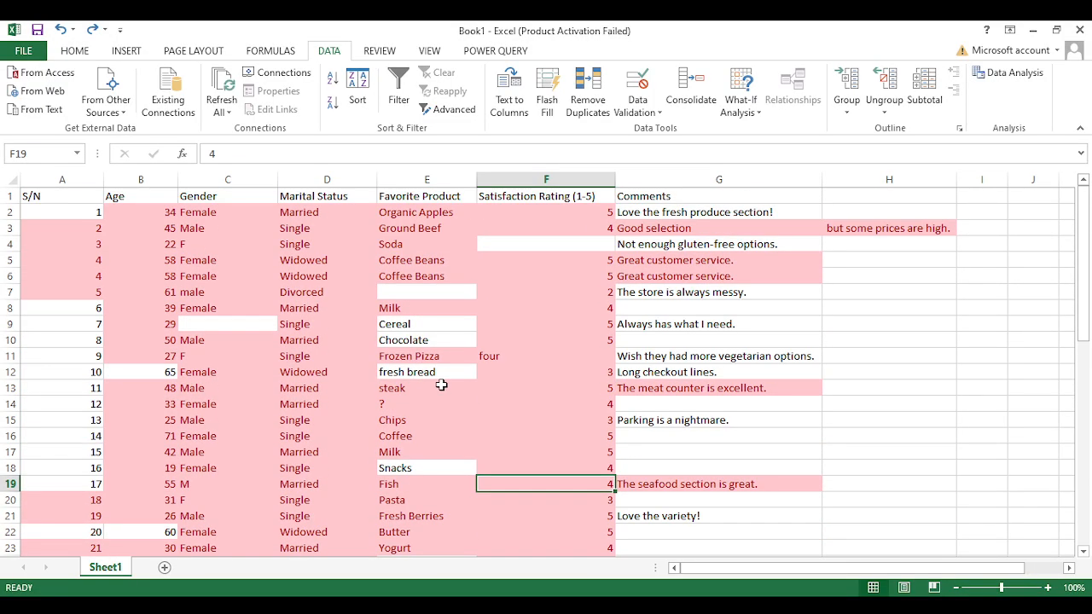
# Step: Select all the survey data, remove its duplicate records using every column, and clear the selection at the S/N 4 record
pyautogui.hotkey('ctrl', 'a')
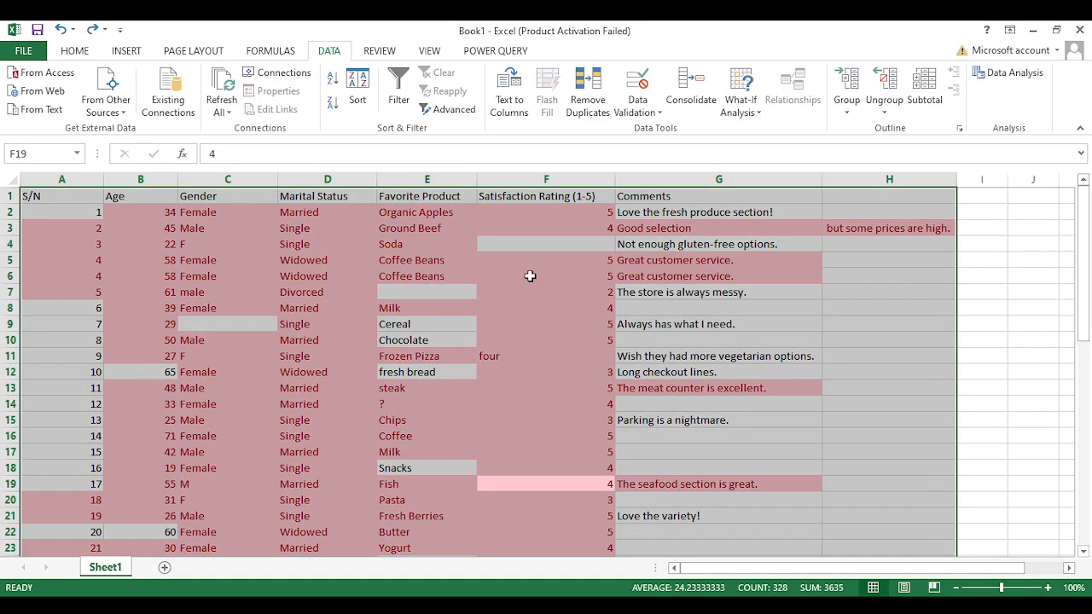
pyautogui.doubleClick(339, 50)
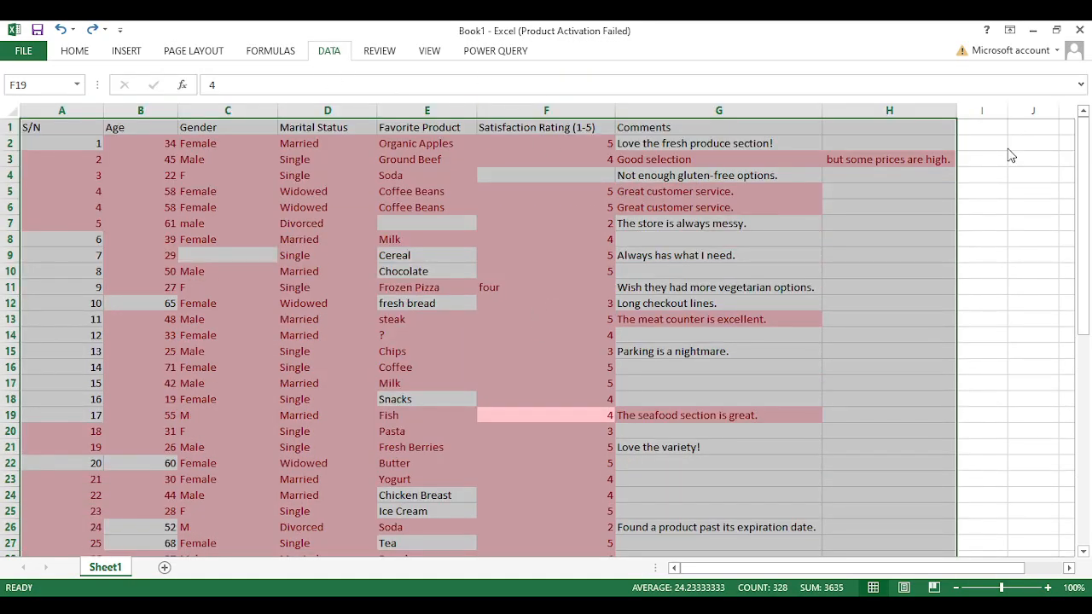
pyautogui.hotkey('ctrl', 'F1')
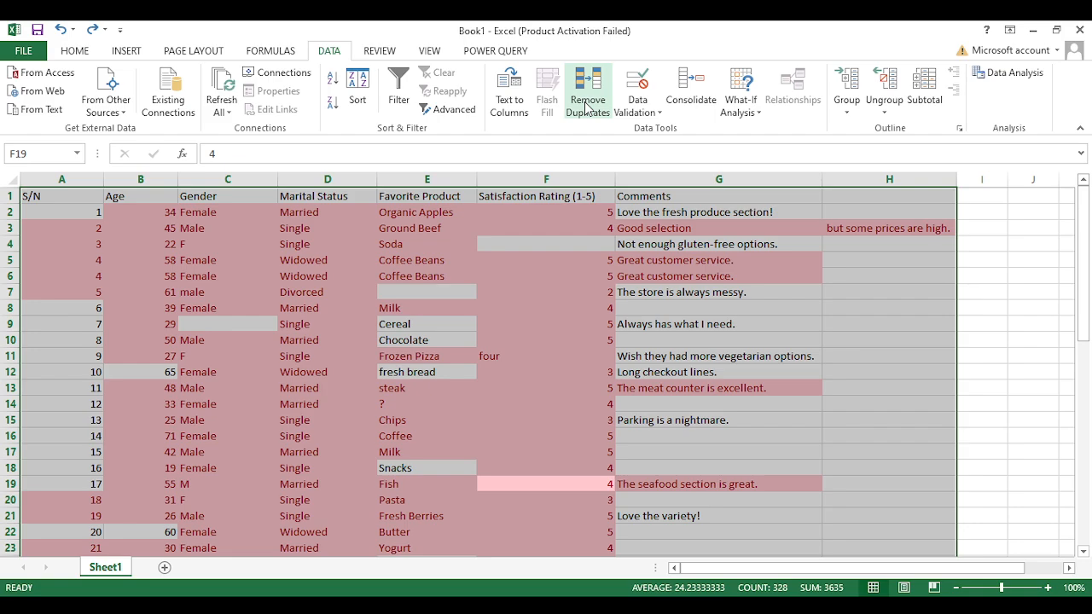
pyautogui.click(587, 105)
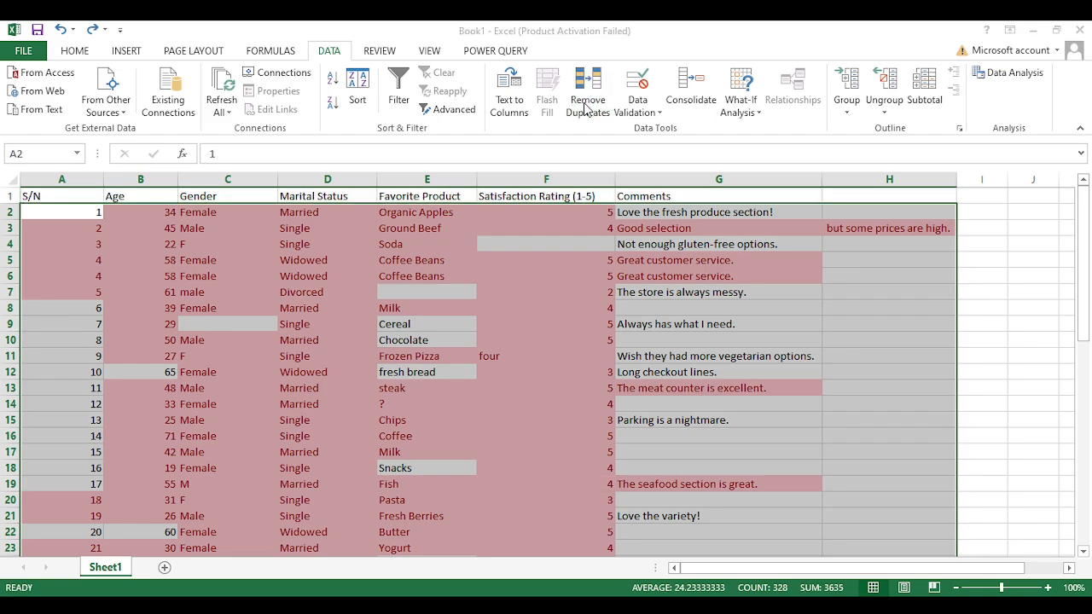
pyautogui.click(607, 375)
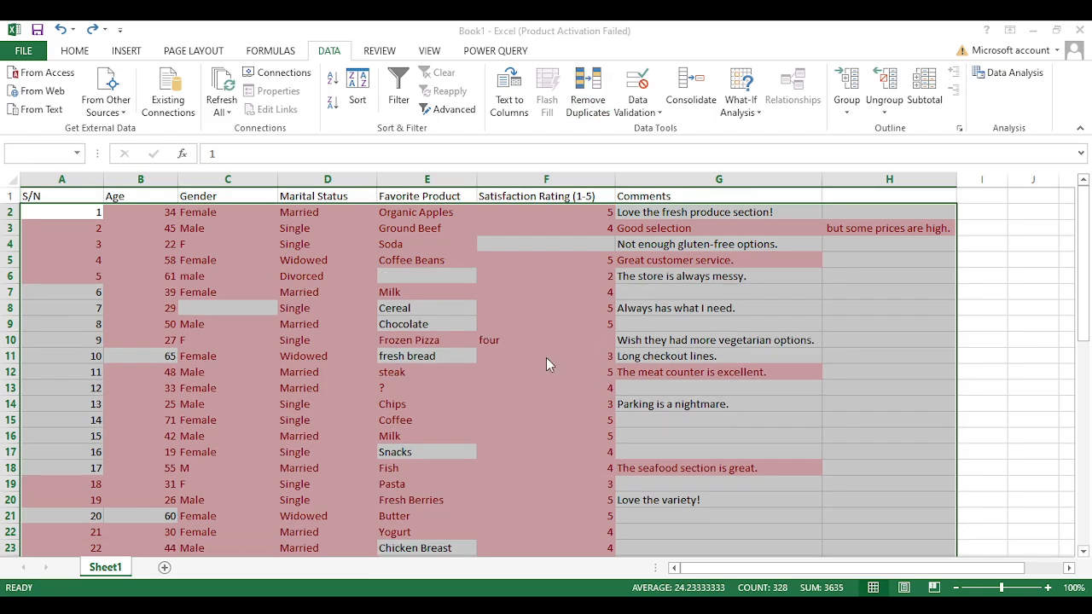
pyautogui.click(94, 264)
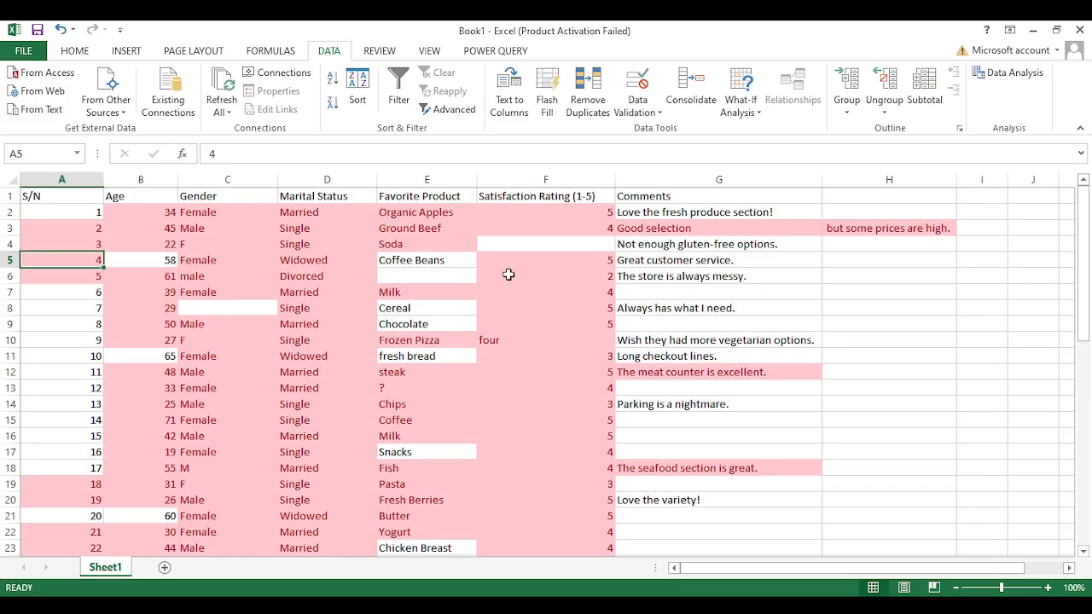
# Step: Go down the Comments column from the S/N 4 record to the first seafood section comment, checking which comments are highlighted
pyautogui.click(642, 270)
pyautogui.click(641, 265)
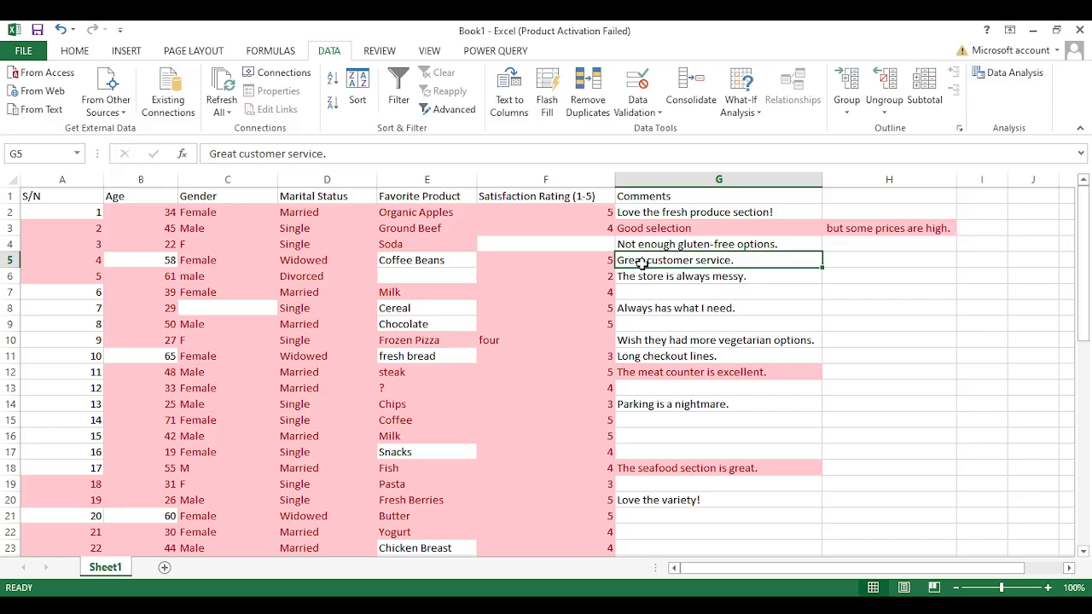
pyautogui.press('Down')
pyautogui.press('Down')
pyautogui.press('Down')
pyautogui.press('Down')
pyautogui.press('Down')
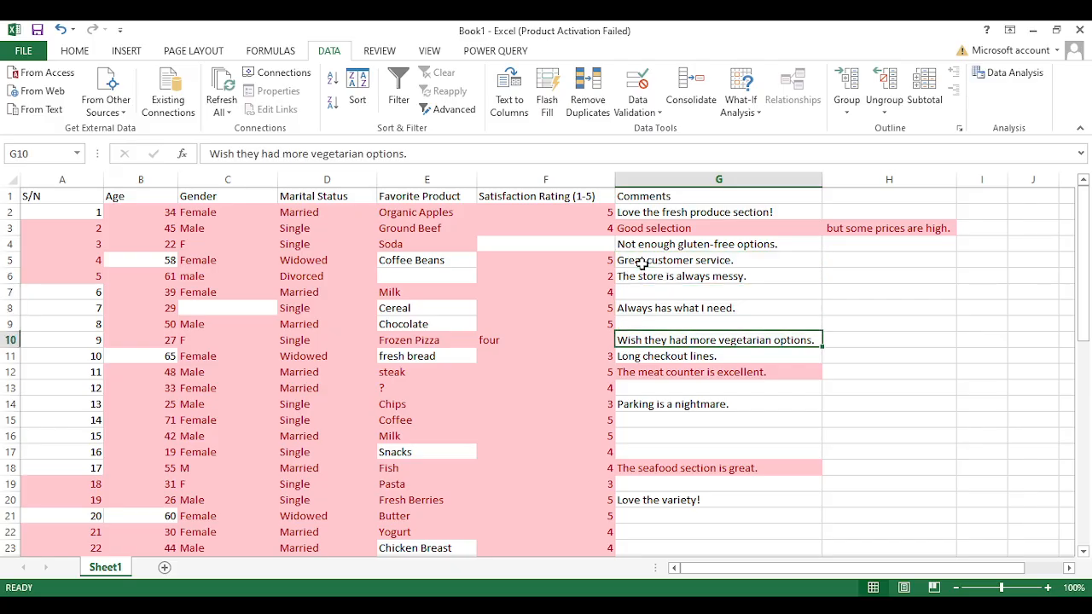
pyautogui.press('Down')
pyautogui.press('Down')
pyautogui.press('Down')
pyautogui.press('Down')
pyautogui.press('Down')
pyautogui.press('Down')
pyautogui.press('Down')
pyautogui.press('Down')
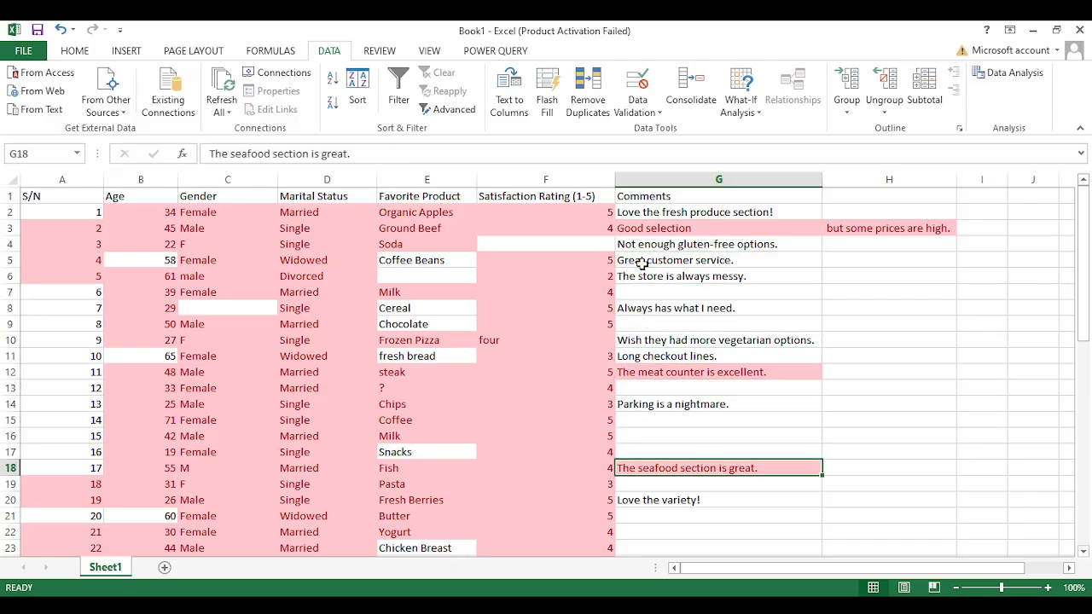
# Step: Check the S/N 17 record's cells on either side of its seafood section comment
pyautogui.press('Left')
pyautogui.press('Left')
pyautogui.press('Left')
pyautogui.press('Right')
pyautogui.press('Right')
pyautogui.press('Right')
pyautogui.press('Right')
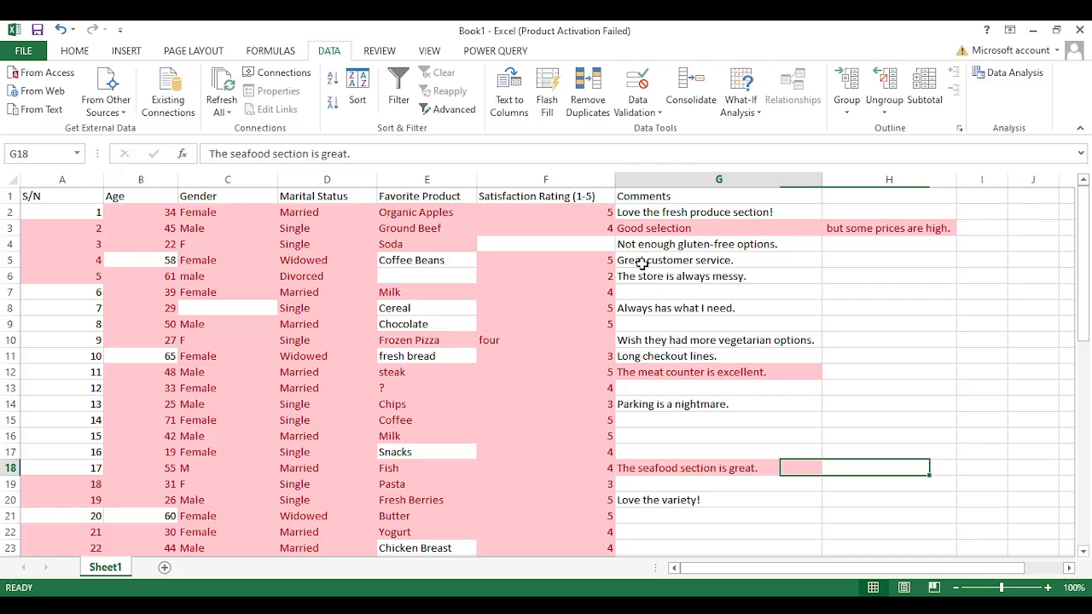
pyautogui.press('Left')
pyautogui.press('Left')
# Step: Go down the Satisfaction Rating column from the S/N 17 record to the S/N 44 record with the same seafood comment
pyautogui.press('Down')
pyautogui.press('Down')
pyautogui.press('Down')
pyautogui.press('Down')
pyautogui.press('Down')
pyautogui.press('Down')
pyautogui.press('Down')
pyautogui.press('Down')
pyautogui.press('Down')
pyautogui.press('Down')
pyautogui.press('Down')
pyautogui.press('Down')
pyautogui.press('Down')
pyautogui.press('Down')
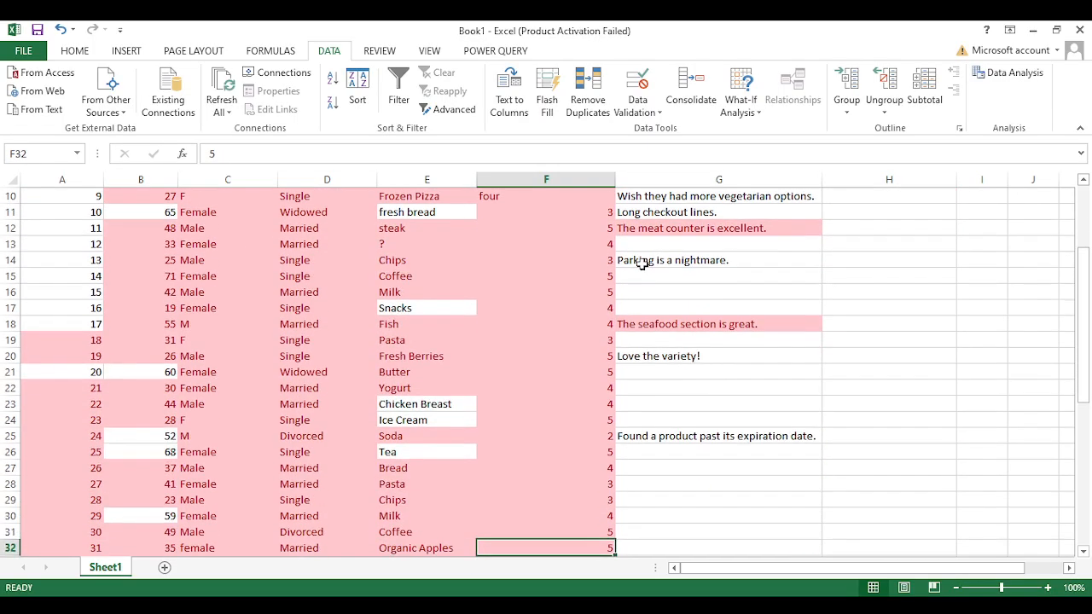
pyautogui.press('Down')
pyautogui.press('Down')
pyautogui.press('Down')
pyautogui.press('Down')
pyautogui.press('Down')
pyautogui.press('Down')
pyautogui.press('Down')
pyautogui.press('Down')
pyautogui.press('Down')
pyautogui.press('Down')
pyautogui.press('Down')
pyautogui.press('Down')
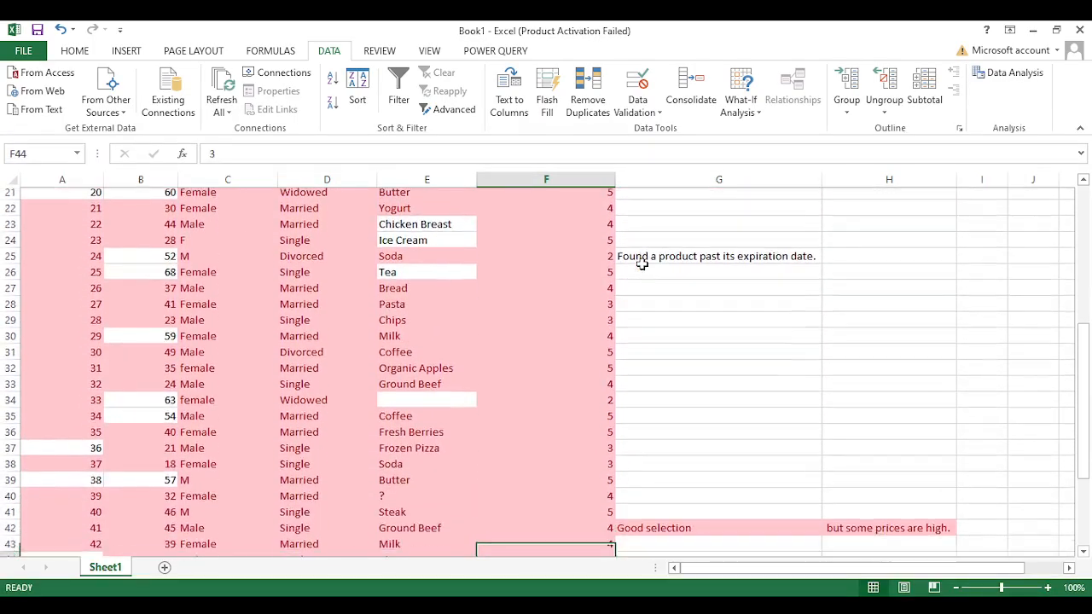
pyautogui.press('Down')
pyautogui.press('Down')
pyautogui.press('Down')
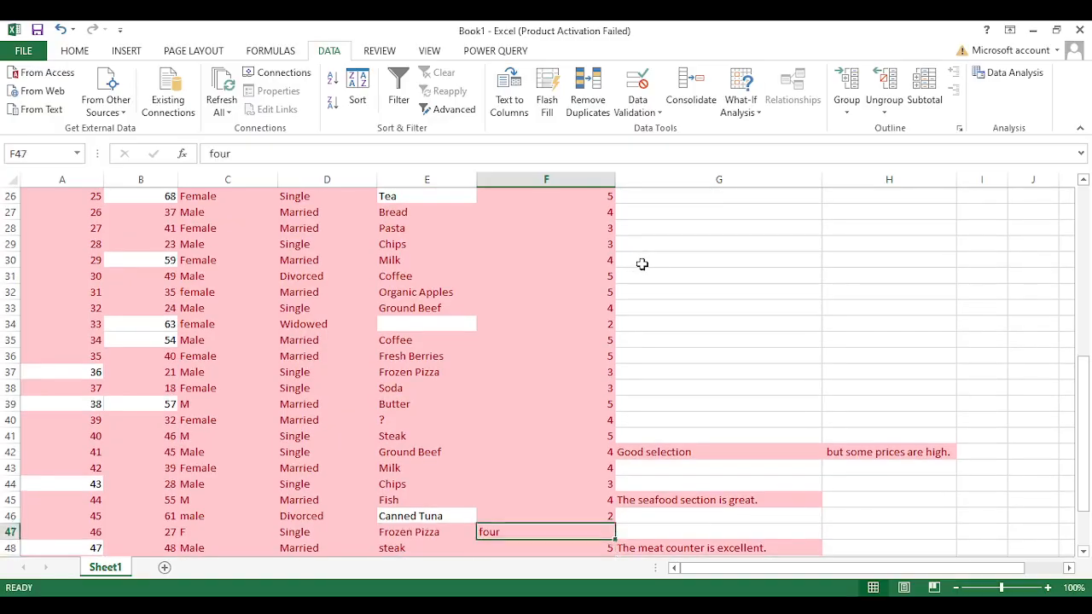
pyautogui.press('Up')
pyautogui.press('Up')
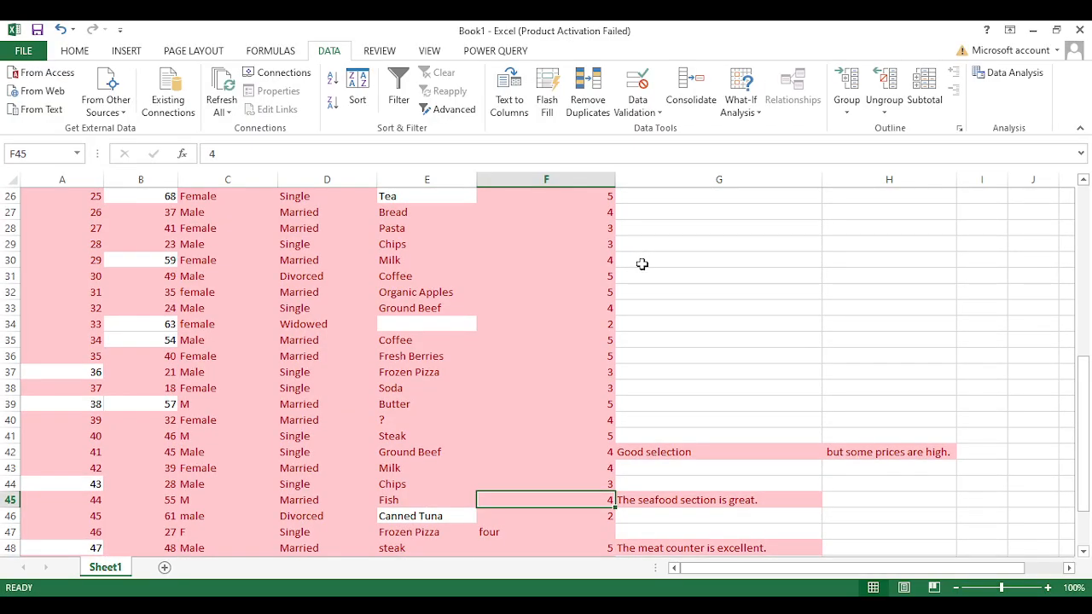
# Step: Check the S/N 44 record's cells back to its S/N and Age, and review the S/N column against the other records
pyautogui.press('Left')
pyautogui.press('Left')
pyautogui.press('Left')
pyautogui.press('Left')
pyautogui.press('Left')
pyautogui.press('Right')
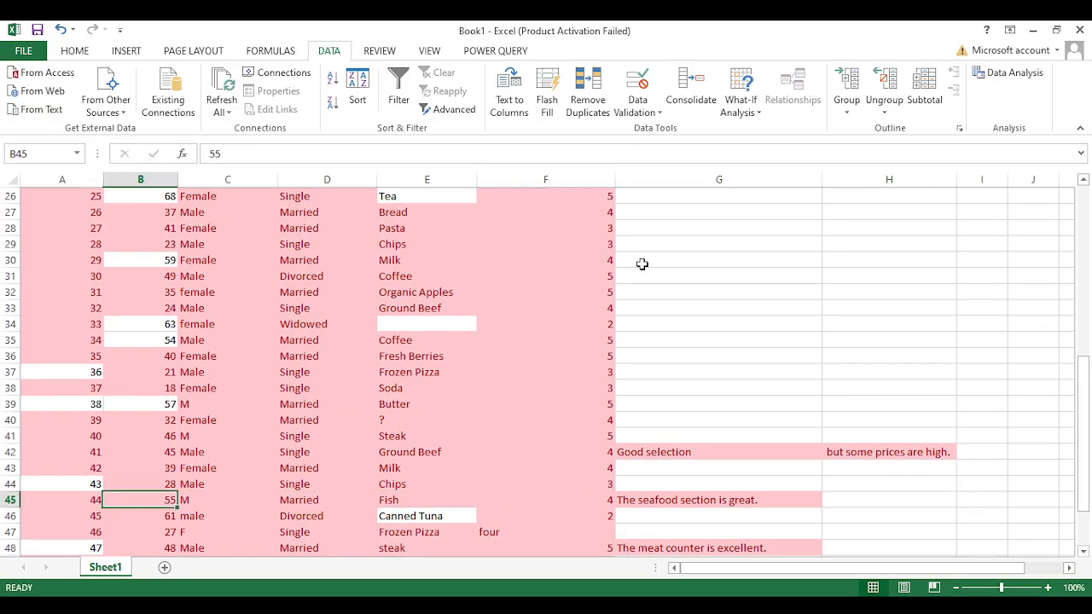
pyautogui.press('Left')
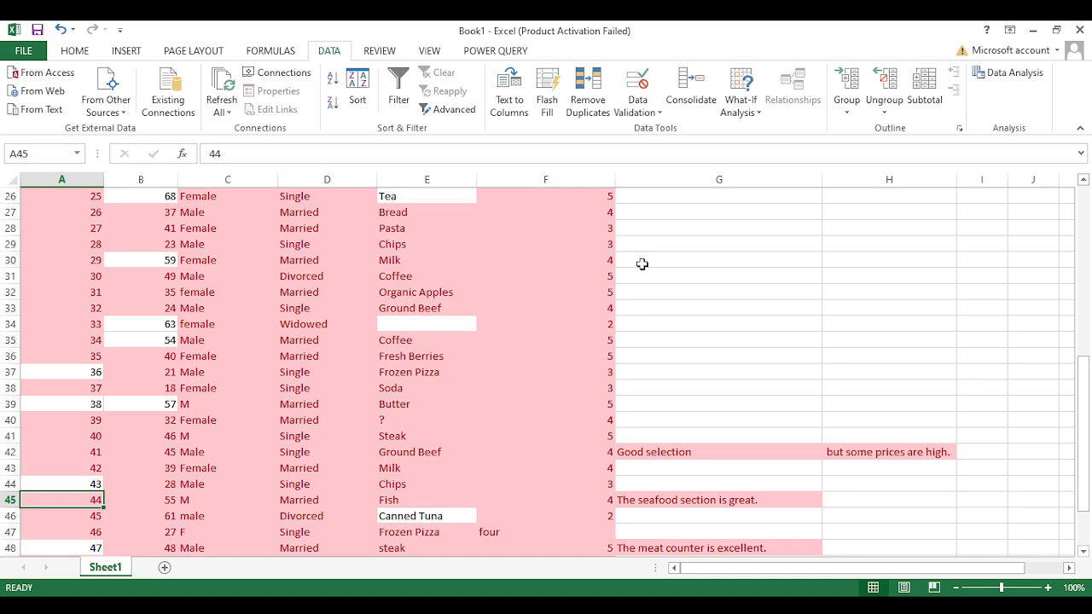
pyautogui.press('Right')
pyautogui.press('Left')
pyautogui.scroll(8, 631, 260)
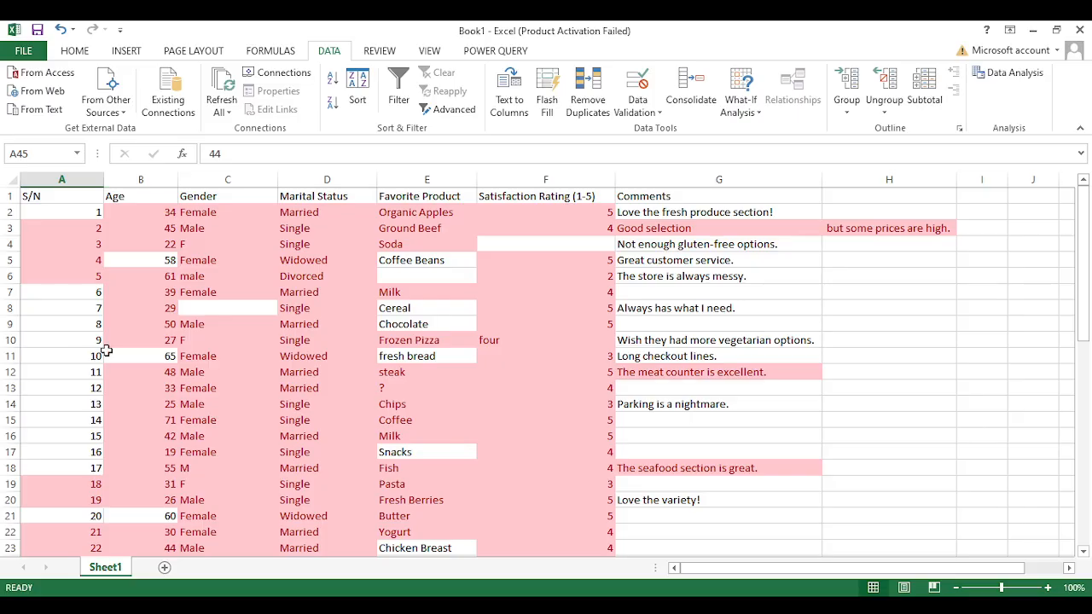
pyautogui.scroll(-4, 116, 348)
pyautogui.scroll(4, 117, 347)
pyautogui.click(81, 53)
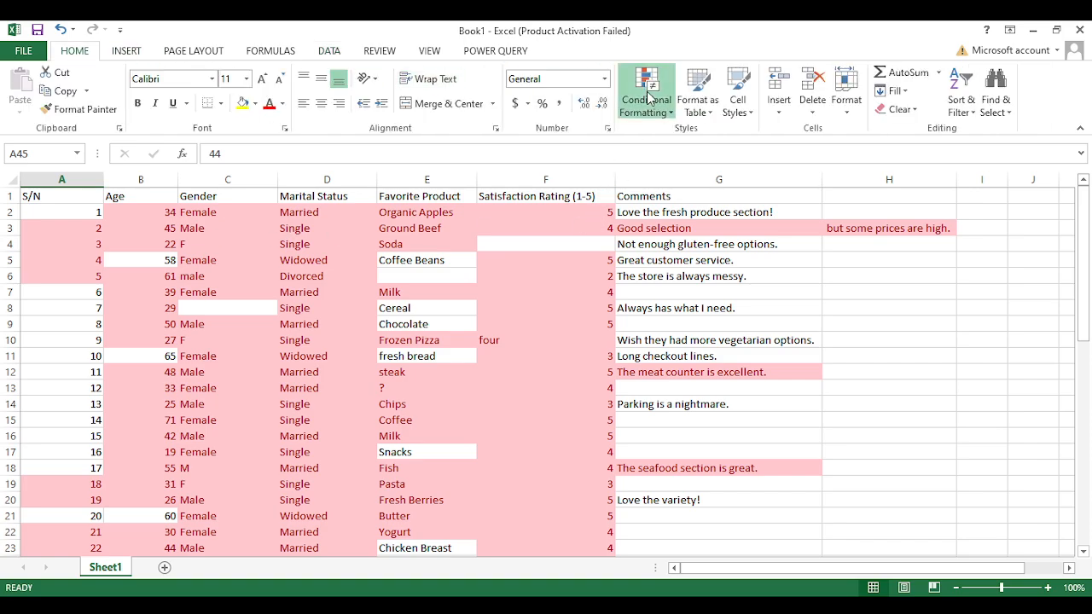
pyautogui.click(130, 198)
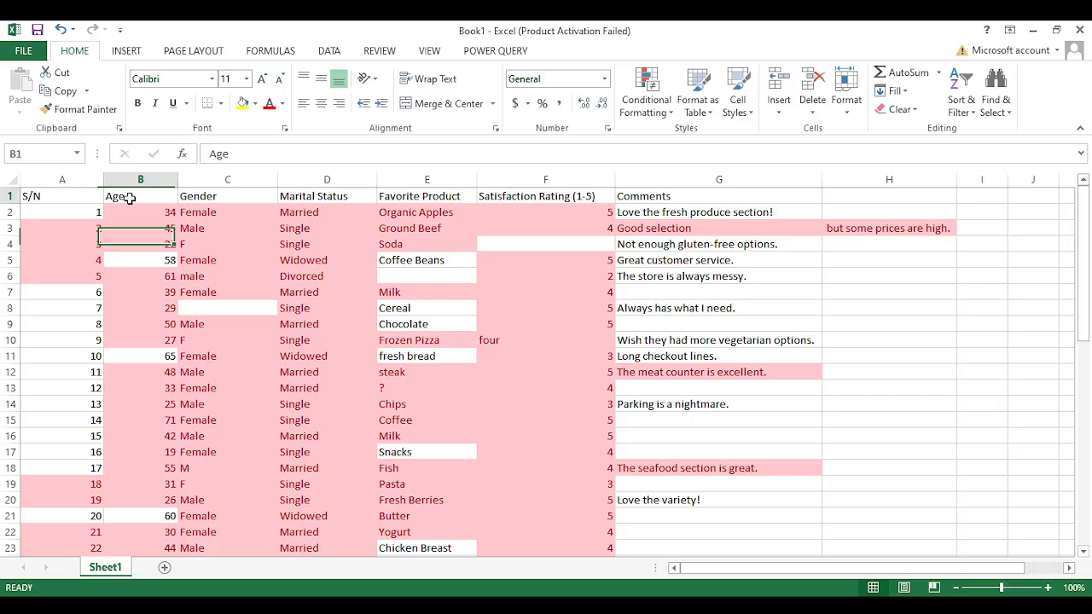
pyautogui.click(198, 195)
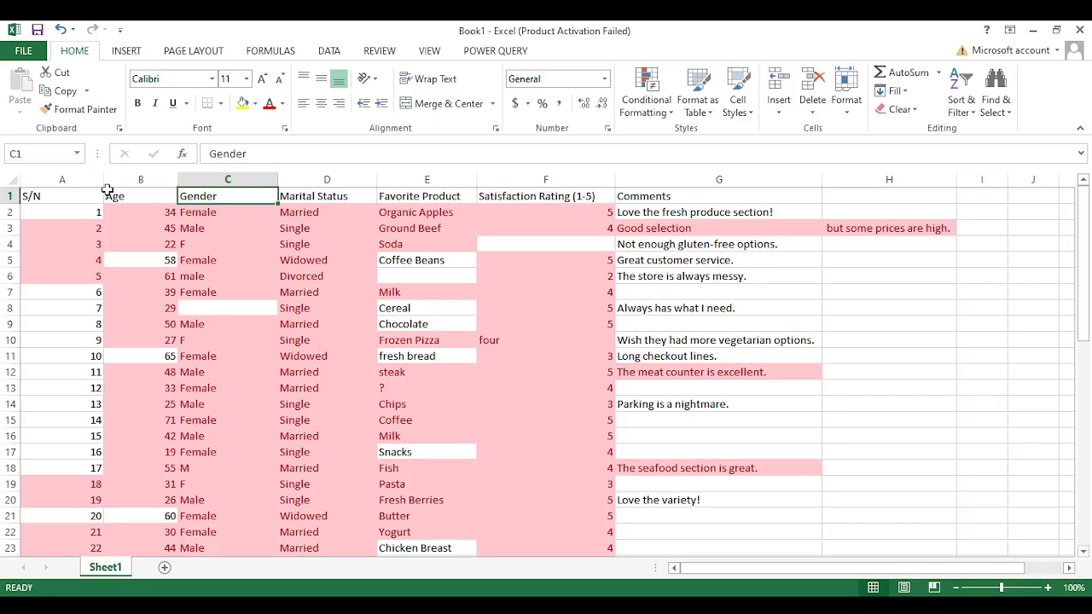
pyautogui.click(189, 279)
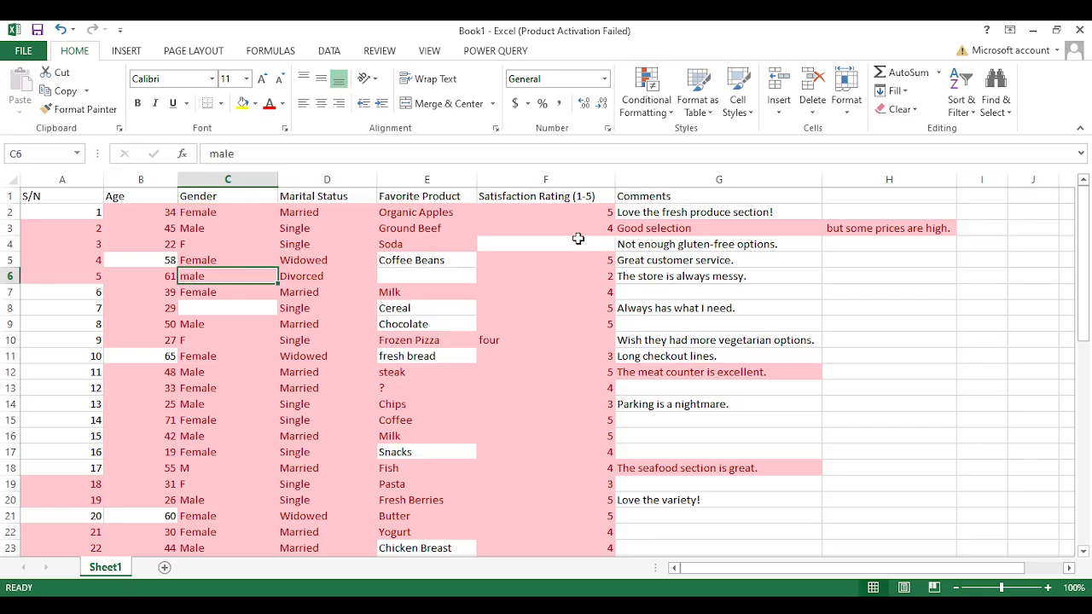
# Step: Remove duplicate records from the Age through Comments range down to row 51, leaving the S/N column out
pyautogui.moveTo(152, 196); pyautogui.dragTo(653, 533)
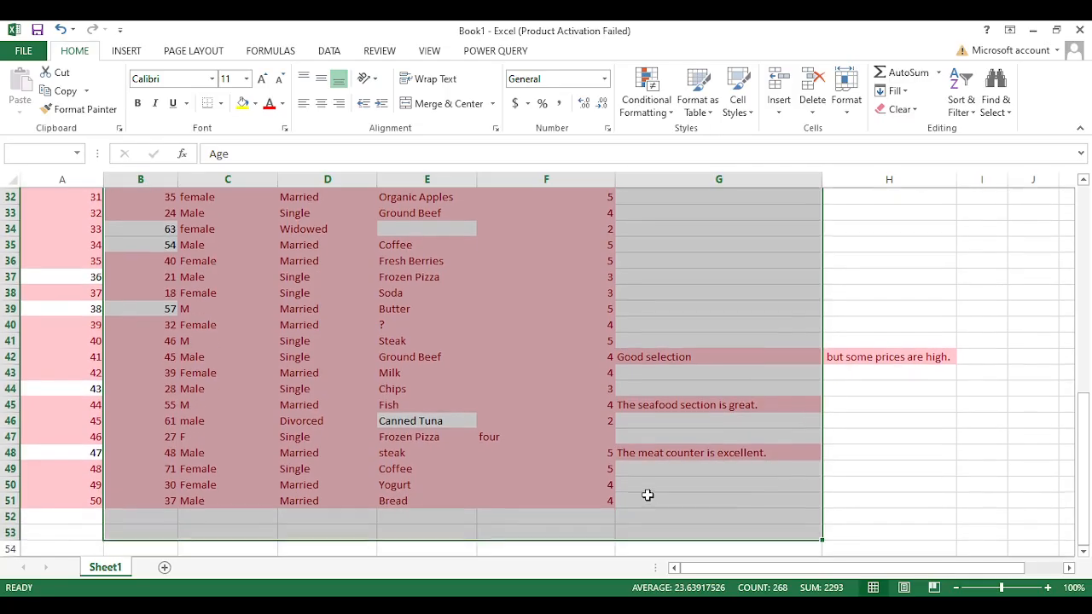
pyautogui.moveTo(647, 495); pyautogui.dragTo(647, 495)
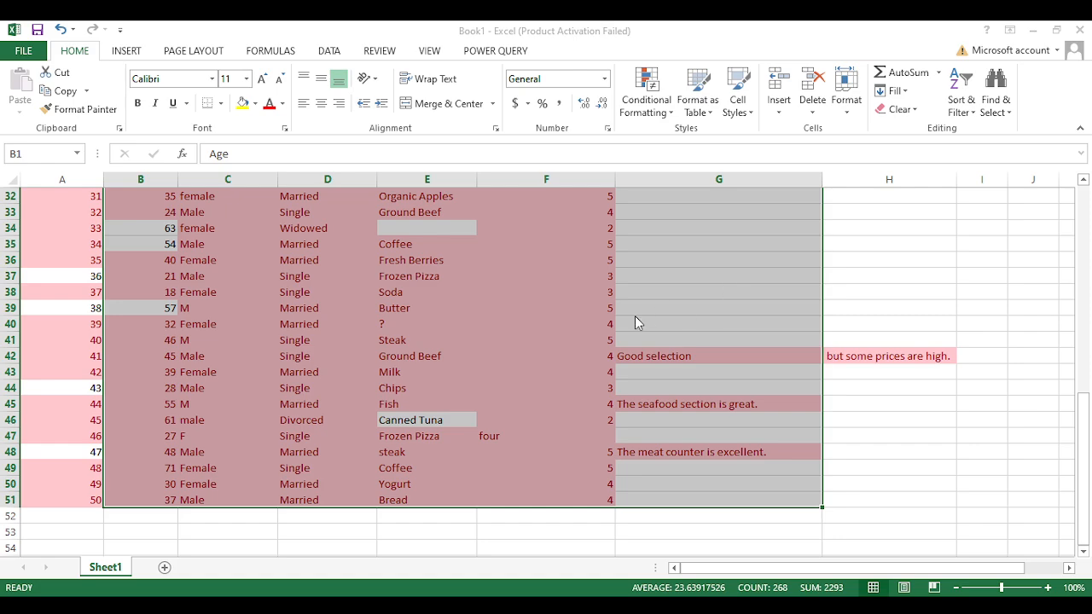
pyautogui.scroll(10, 578, 322)
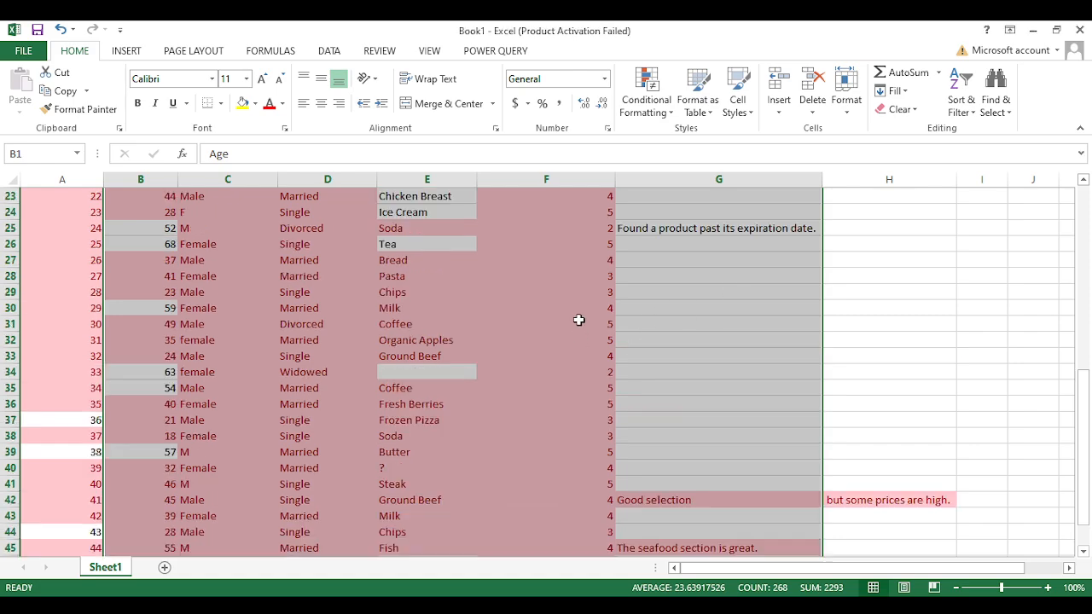
pyautogui.scroll(1, 578, 320)
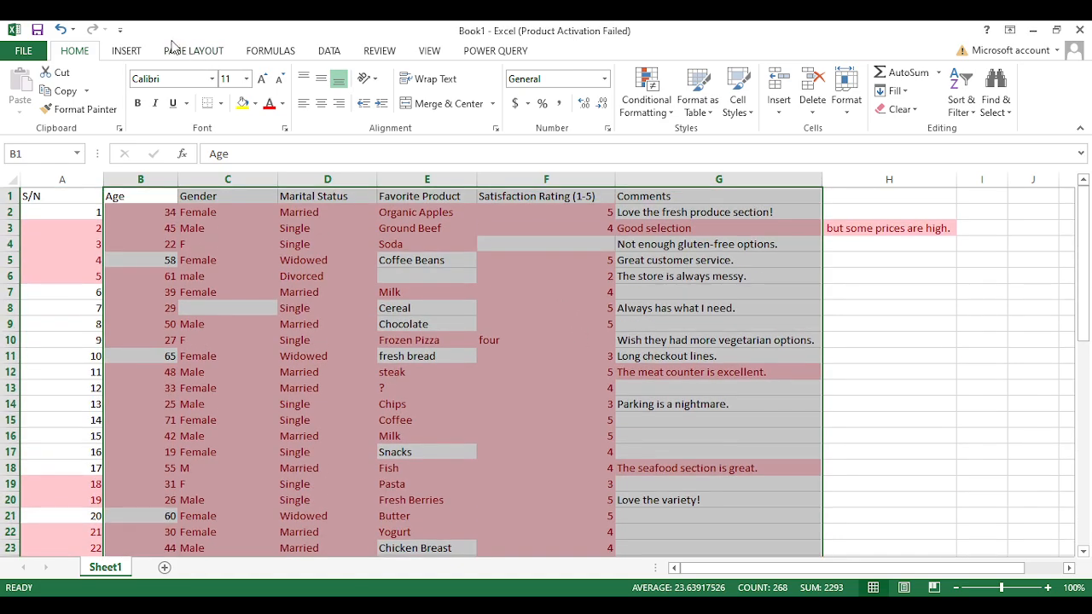
pyautogui.click(327, 52)
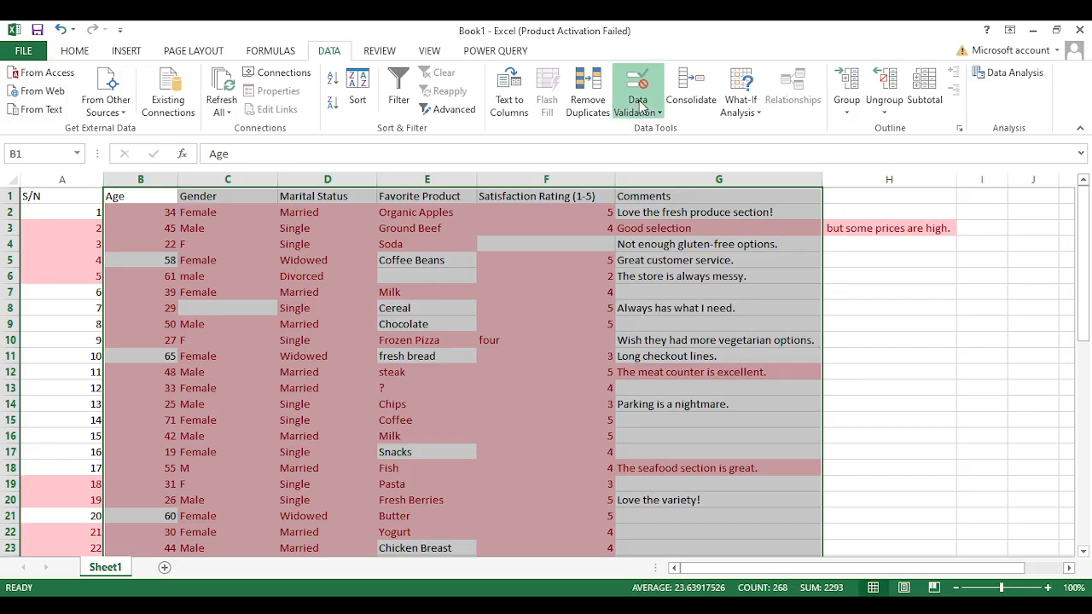
pyautogui.click(595, 105)
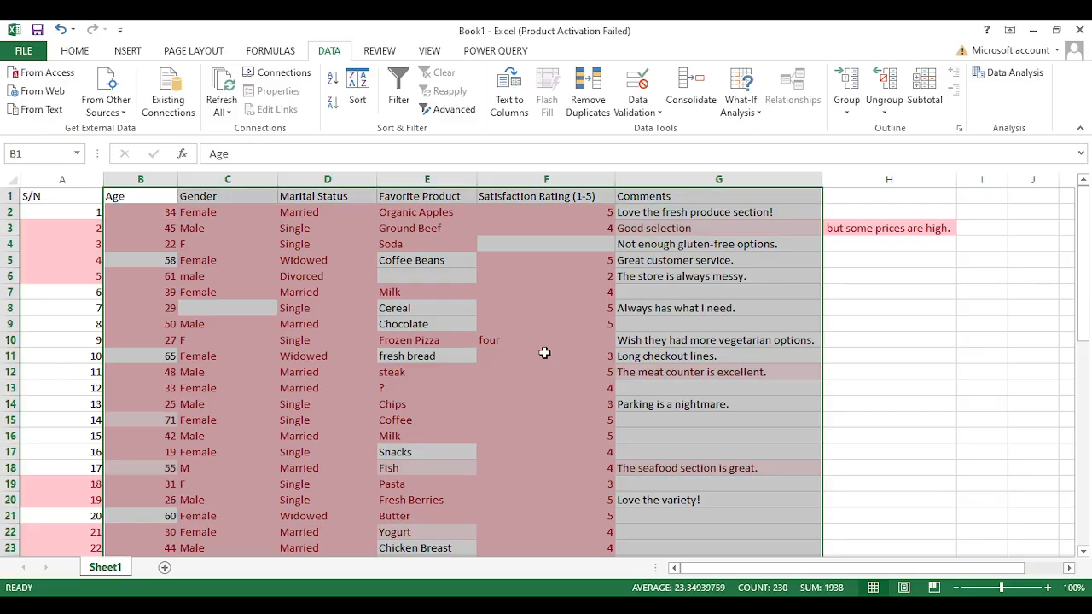
# Step: Review the deduplicated records and the leftover S/N entries from the end of the table back to the header row
pyautogui.scroll(-15, 541, 359)
pyautogui.scroll(4, 533, 374)
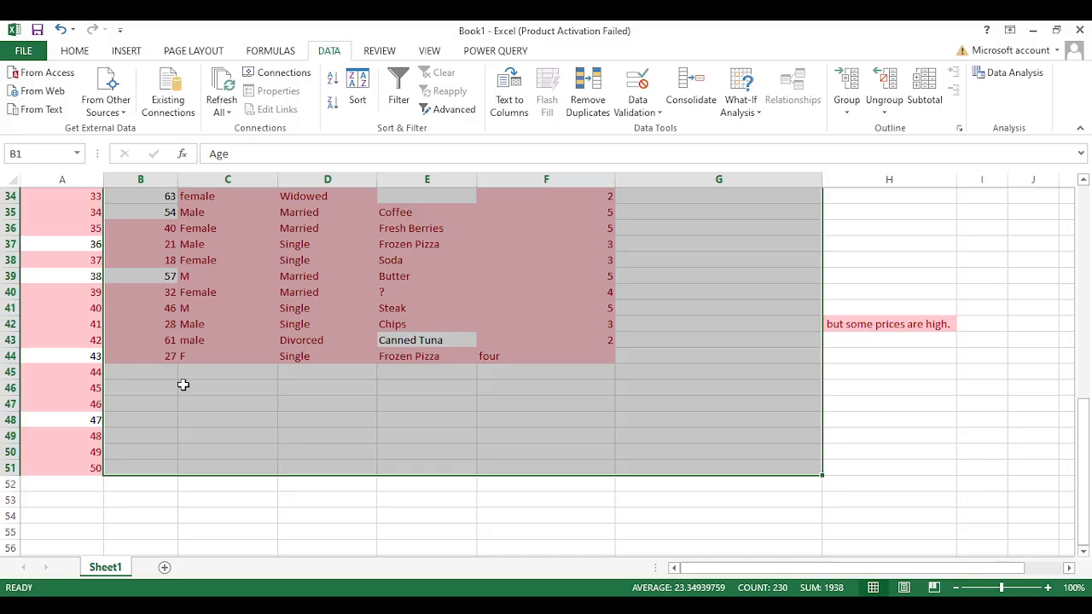
pyautogui.scroll(11, 183, 385)
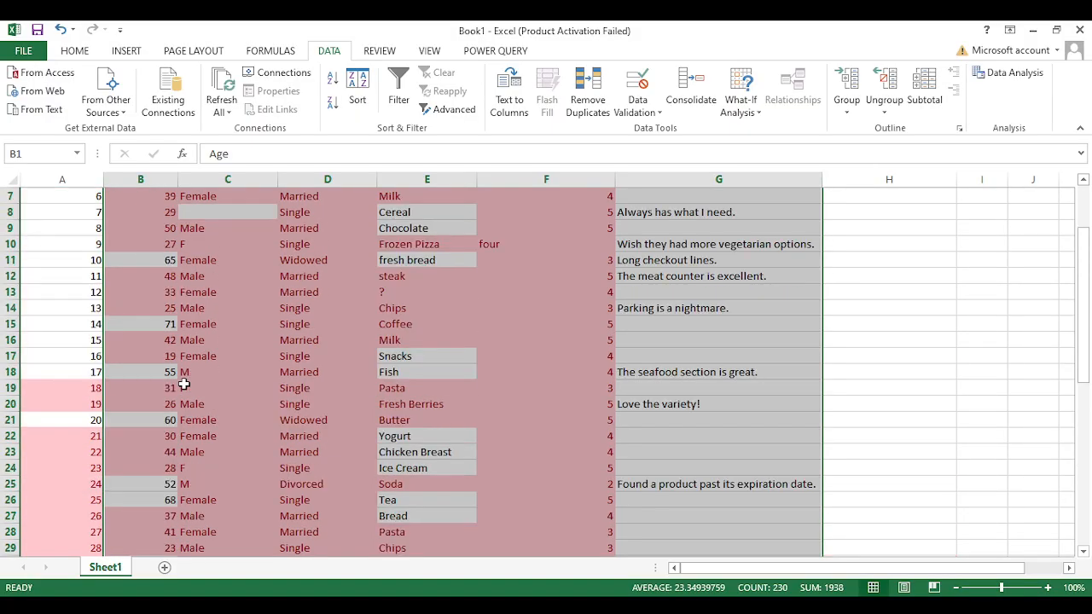
pyautogui.click(665, 307)
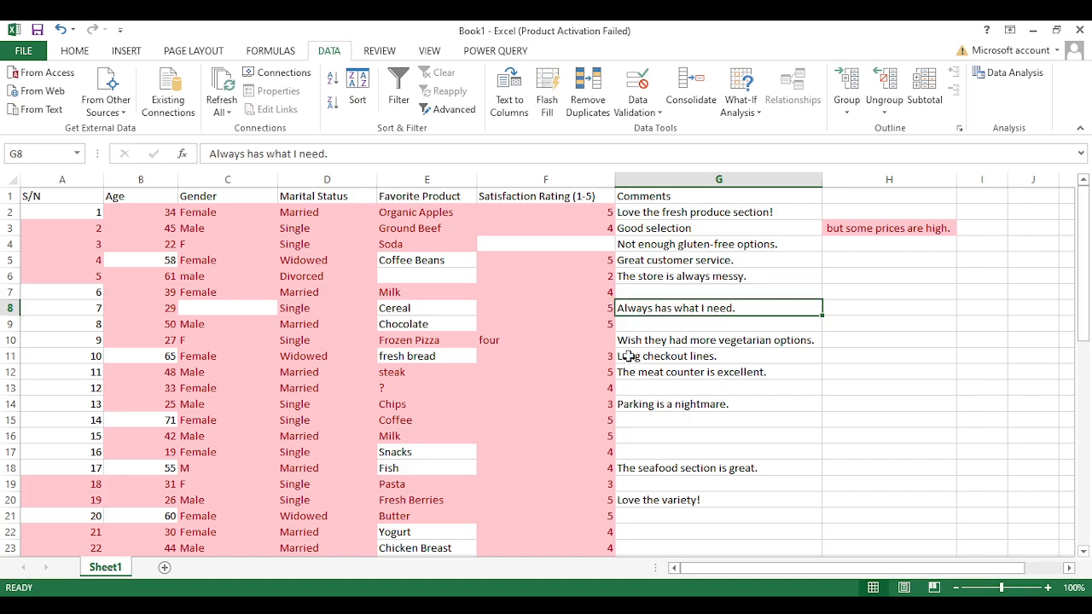
pyautogui.scroll(-4, 646, 331)
pyautogui.scroll(4, 648, 328)
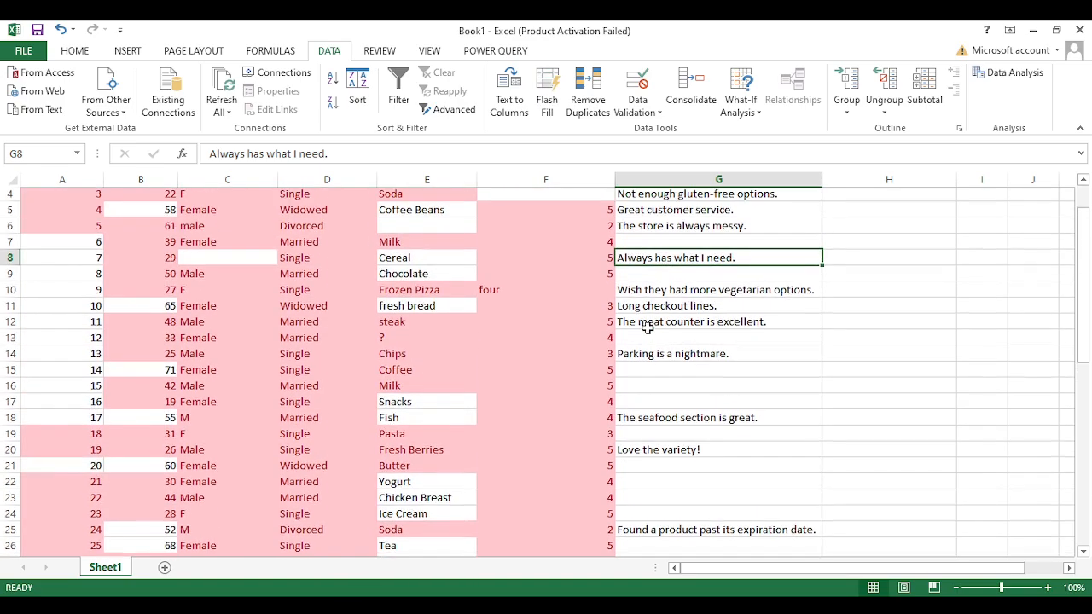
pyautogui.scroll(-5, 648, 328)
pyautogui.scroll(-3, 648, 327)
pyautogui.scroll(8, 648, 328)
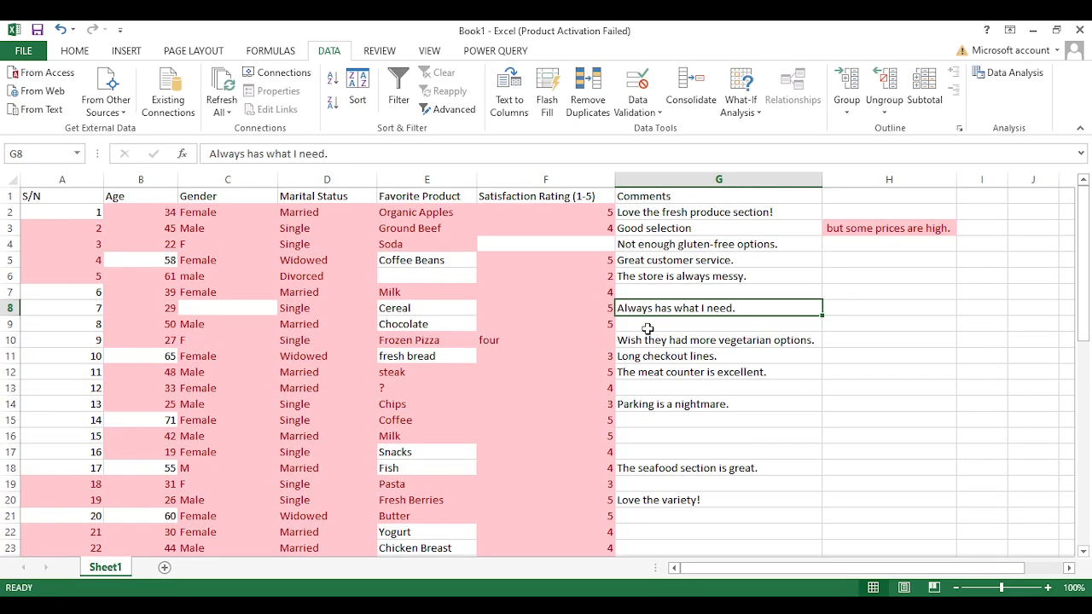
# Step: Check the cells across the S/N 17 record with the seafood comment, and scan the records around it for repeats
pyautogui.click(650, 277)
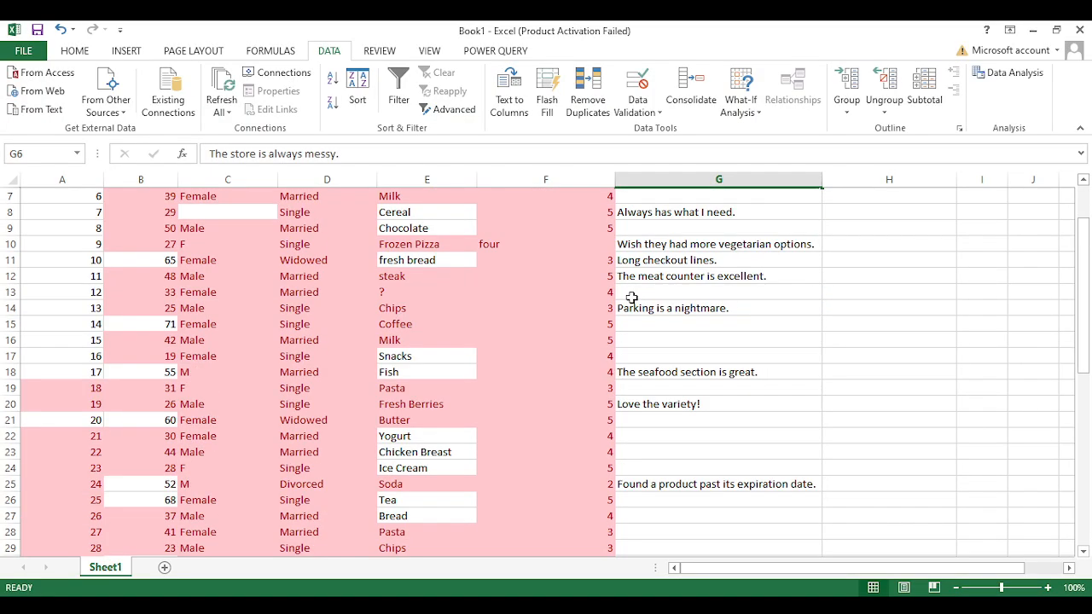
pyautogui.scroll(-2, 638, 290)
pyautogui.click(685, 386)
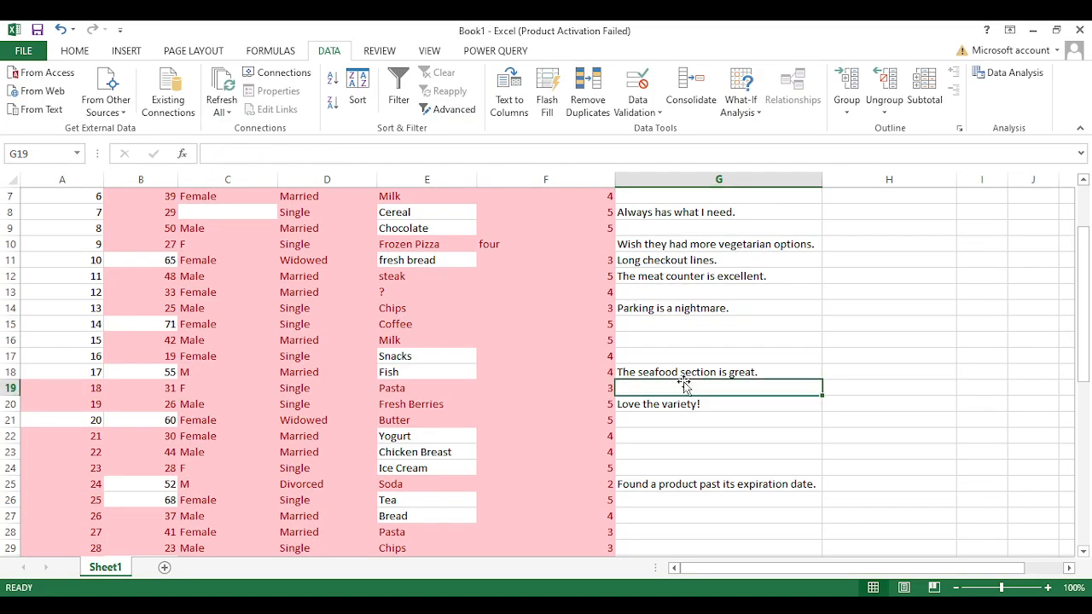
pyautogui.click(674, 372)
pyautogui.press('Left')
pyautogui.press('Left')
pyautogui.press('Left')
pyautogui.press('Left')
pyautogui.press('Left')
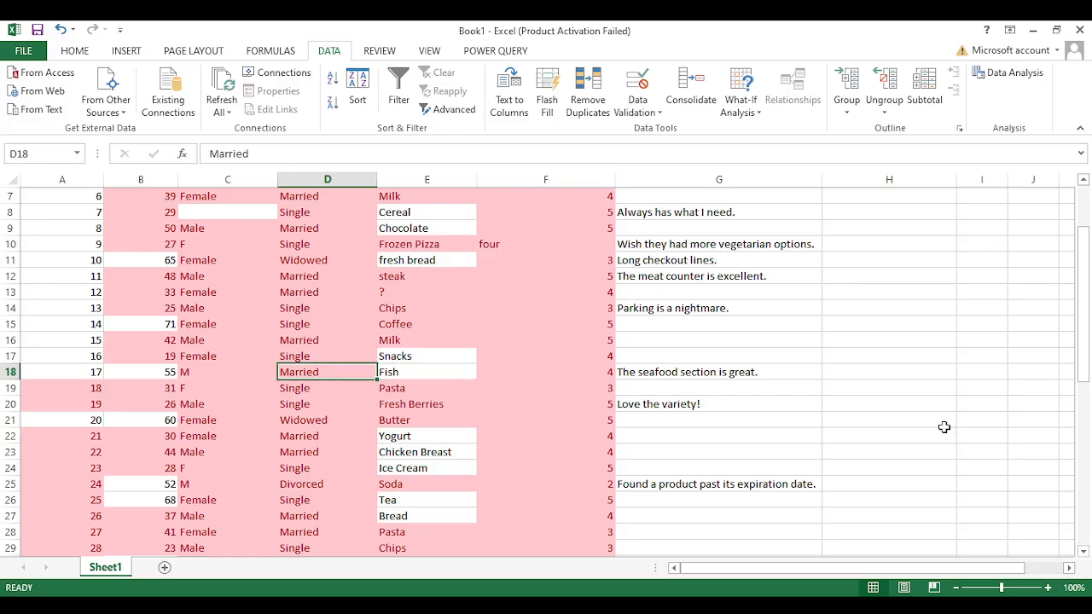
pyautogui.press('Right')
pyautogui.press('Right')
pyautogui.press('Right')
pyautogui.press('Right')
pyautogui.press('Right')
pyautogui.press('Right')
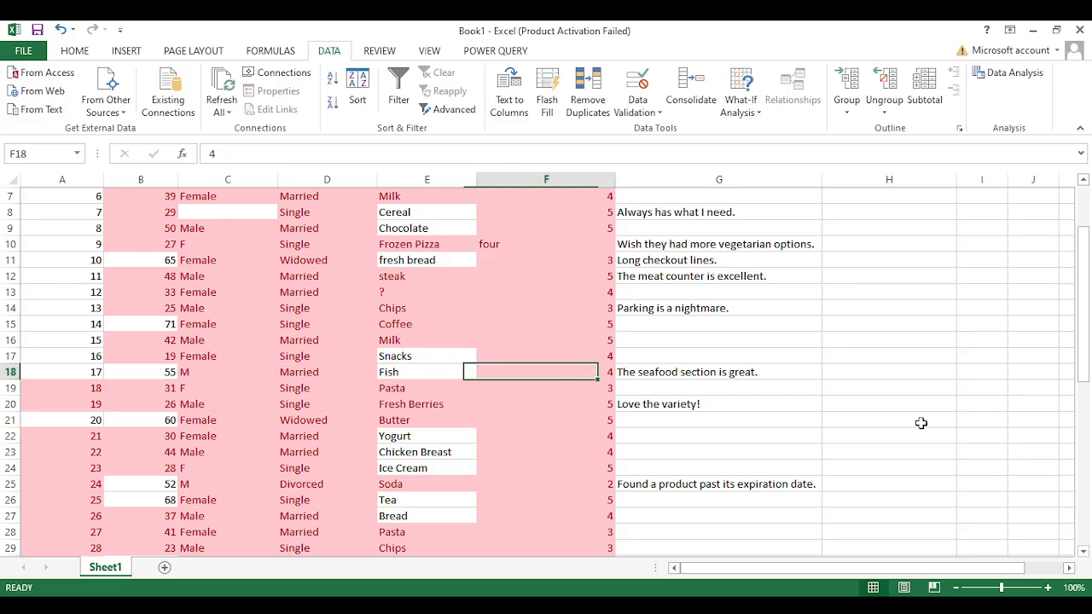
pyautogui.press('Left')
pyautogui.press('Left')
pyautogui.press('Left')
pyautogui.press('Left')
pyautogui.press('Left')
pyautogui.scroll(-8, 750, 410)
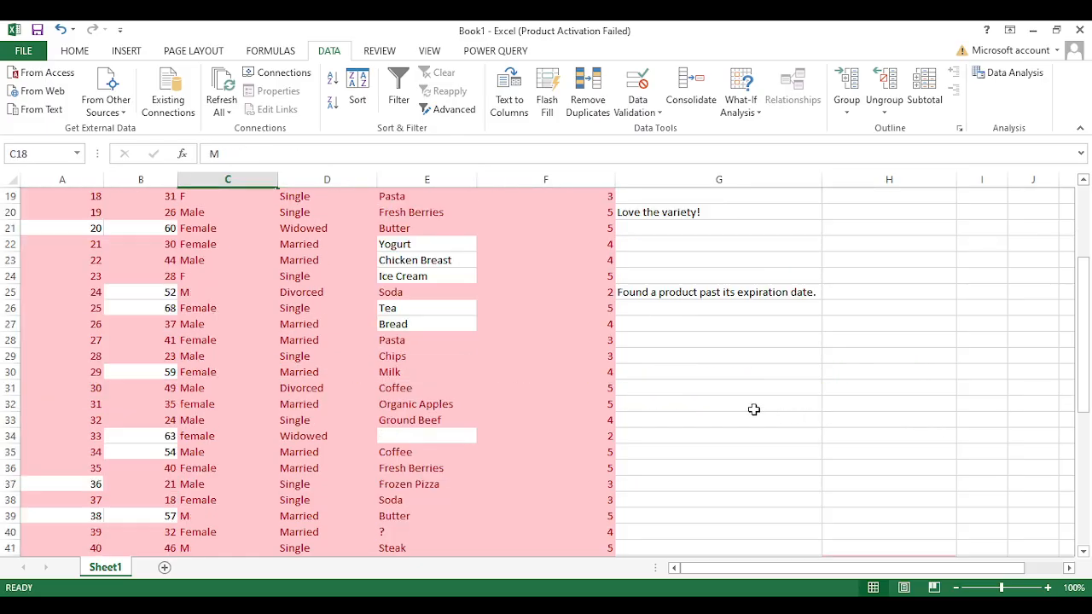
pyautogui.scroll(6, 751, 410)
pyautogui.scroll(4, 751, 410)
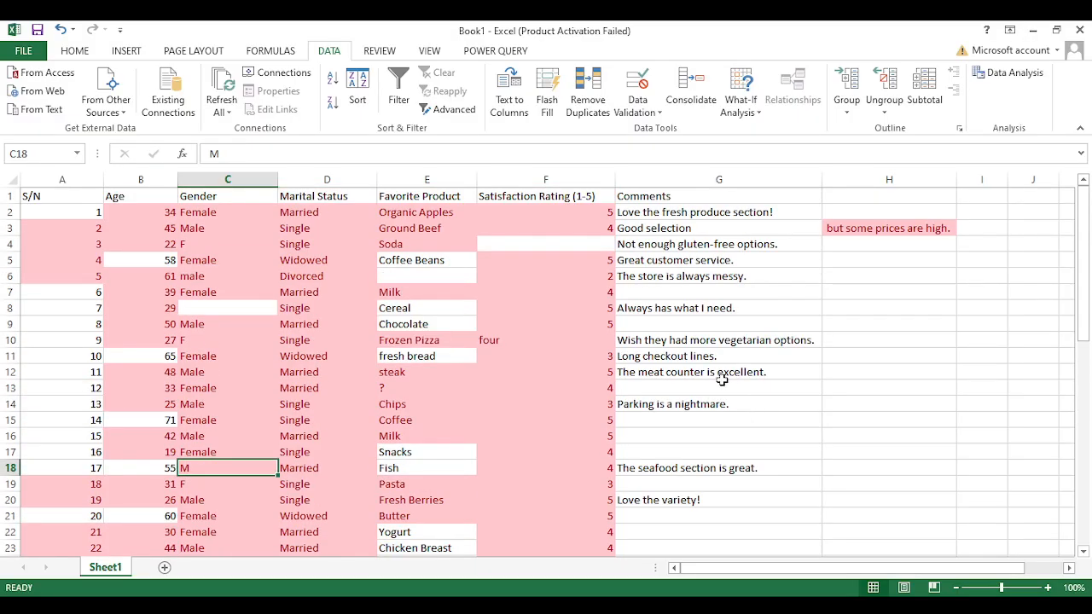
# Step: Undo the duplicate removal and inspect the final records of the restored table
pyautogui.scroll(-2, 722, 378)
pyautogui.scroll(-9, 668, 326)
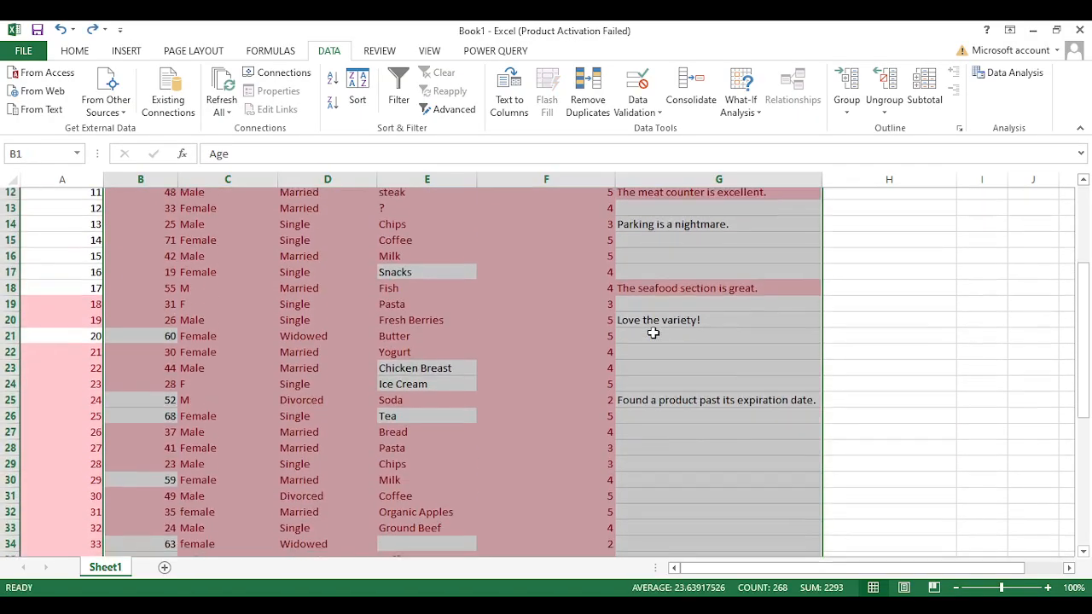
pyautogui.scroll(-10, 654, 331)
pyautogui.click(865, 308)
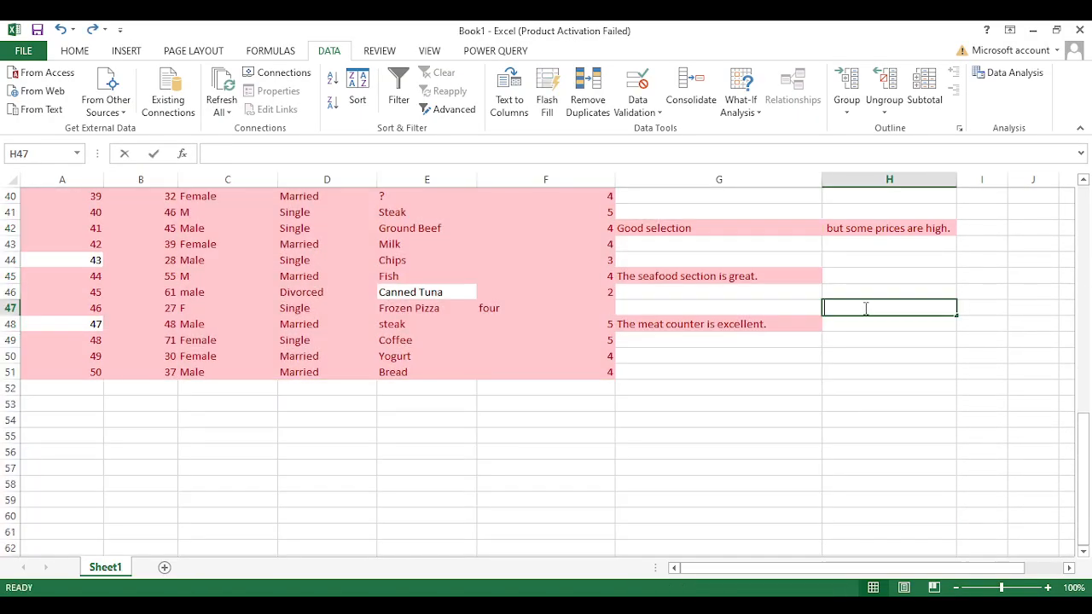
pyautogui.click(742, 342)
pyautogui.scroll(13, 556, 338)
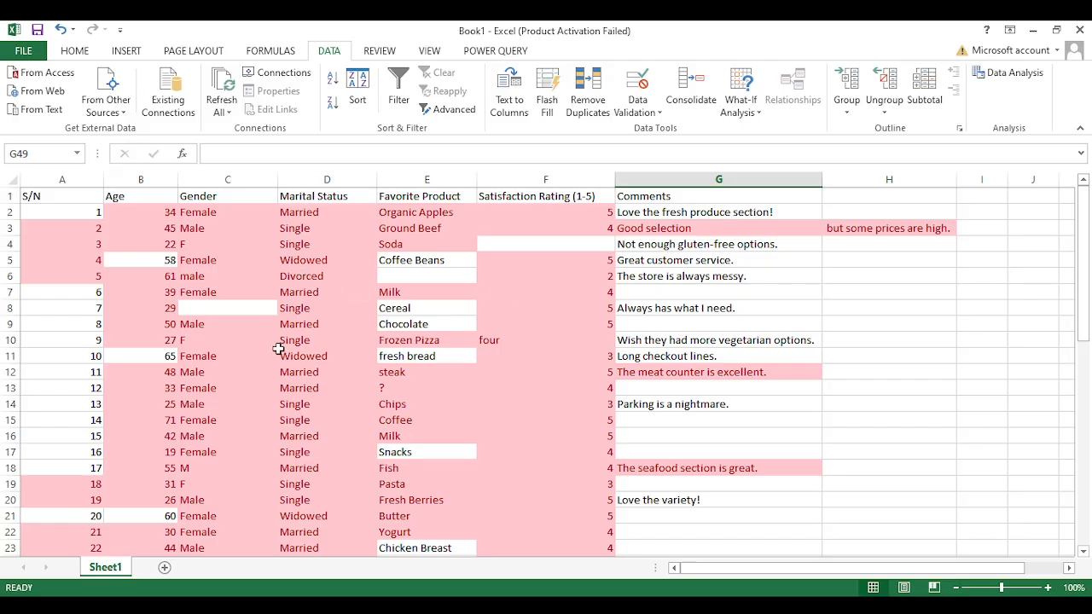
# Step: Review the highlighted duplicate values throughout the restored table
pyautogui.scroll(-10, 217, 364)
pyautogui.scroll(10, 218, 365)
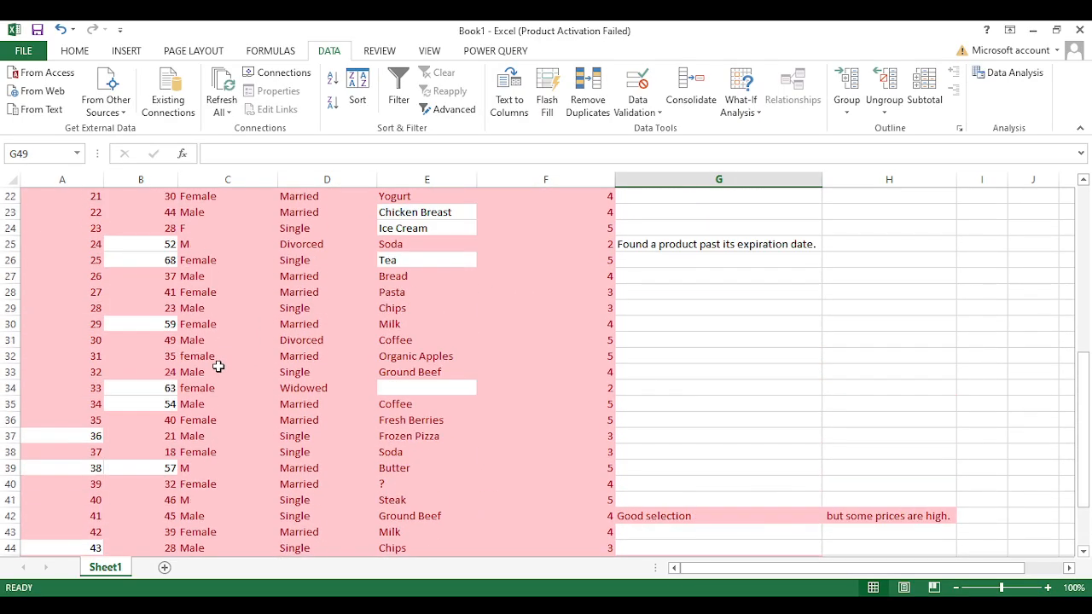
pyautogui.scroll(-2, 217, 365)
pyautogui.scroll(2, 217, 365)
pyautogui.scroll(-14, 220, 365)
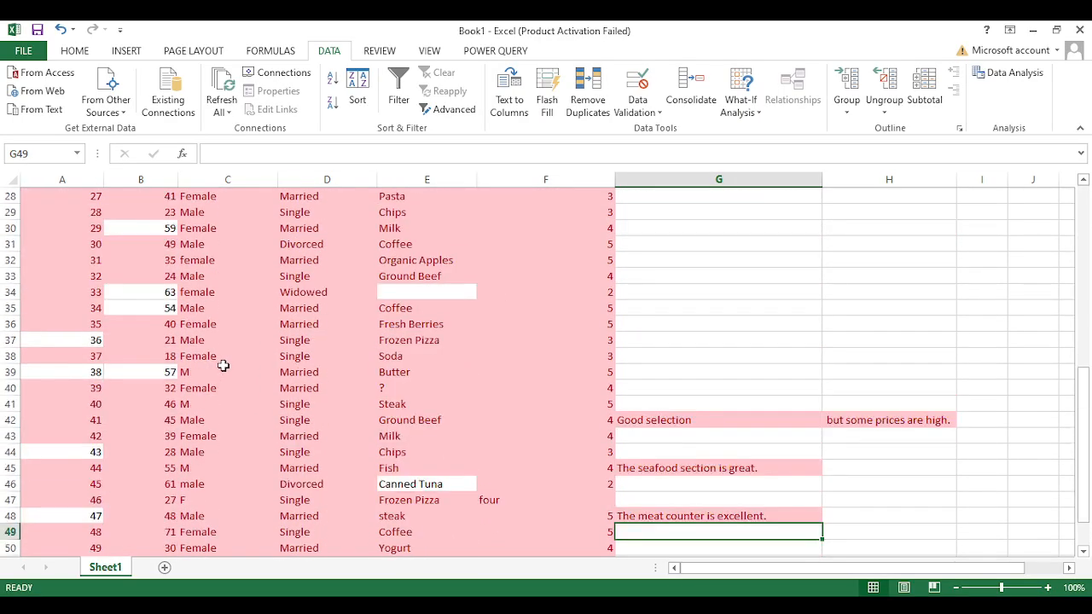
pyautogui.scroll(14, 223, 365)
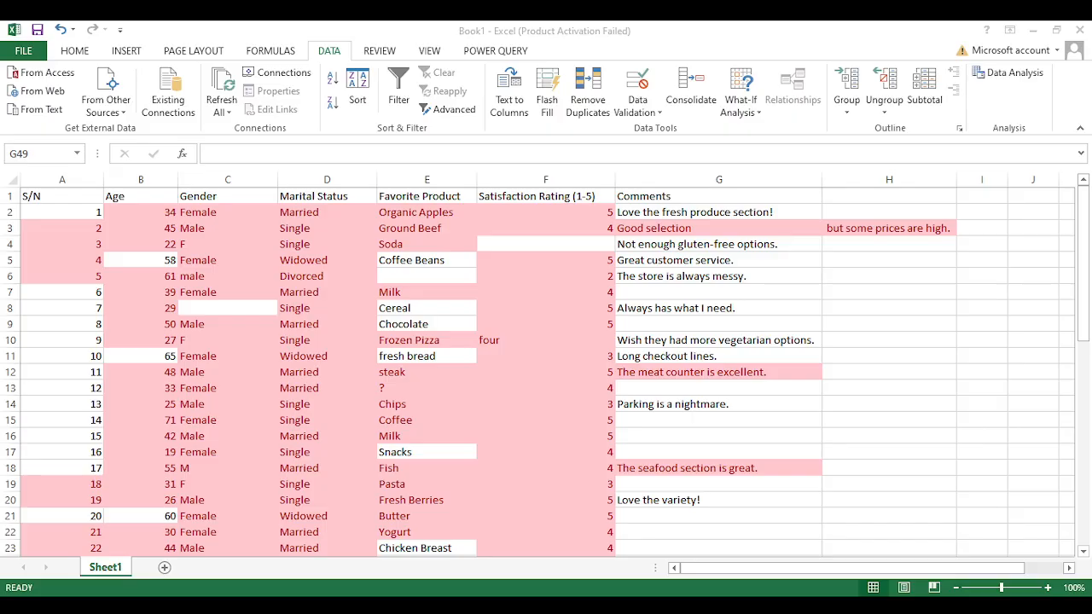
# Step: Examine the table's blank cells, including the Favorite Product for S/N 5 and the Satisfaction Rating for S/N 3
pyautogui.click(541, 246)
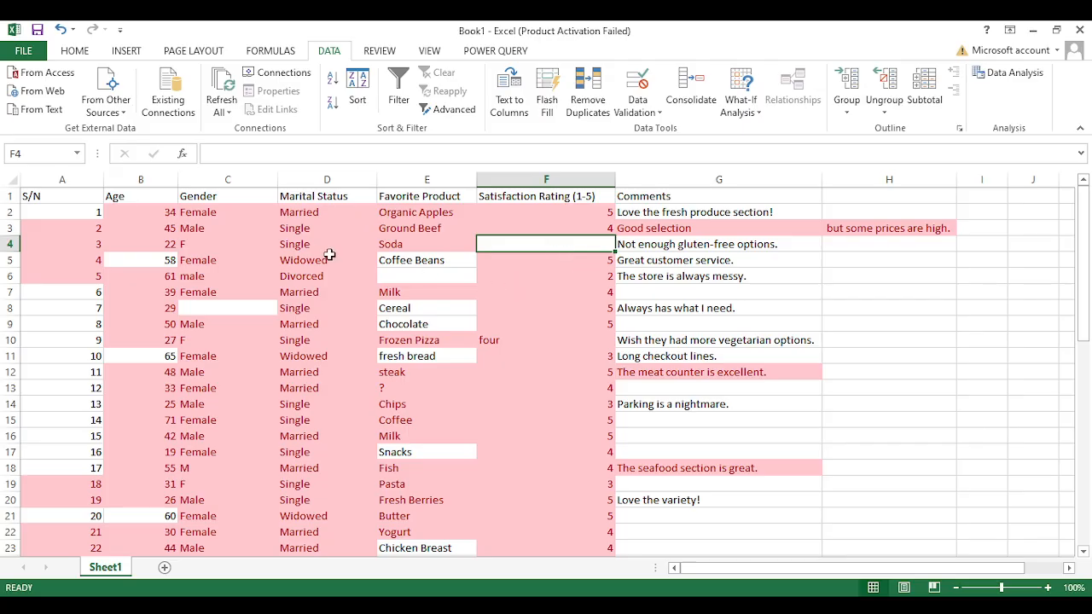
pyautogui.click(240, 320)
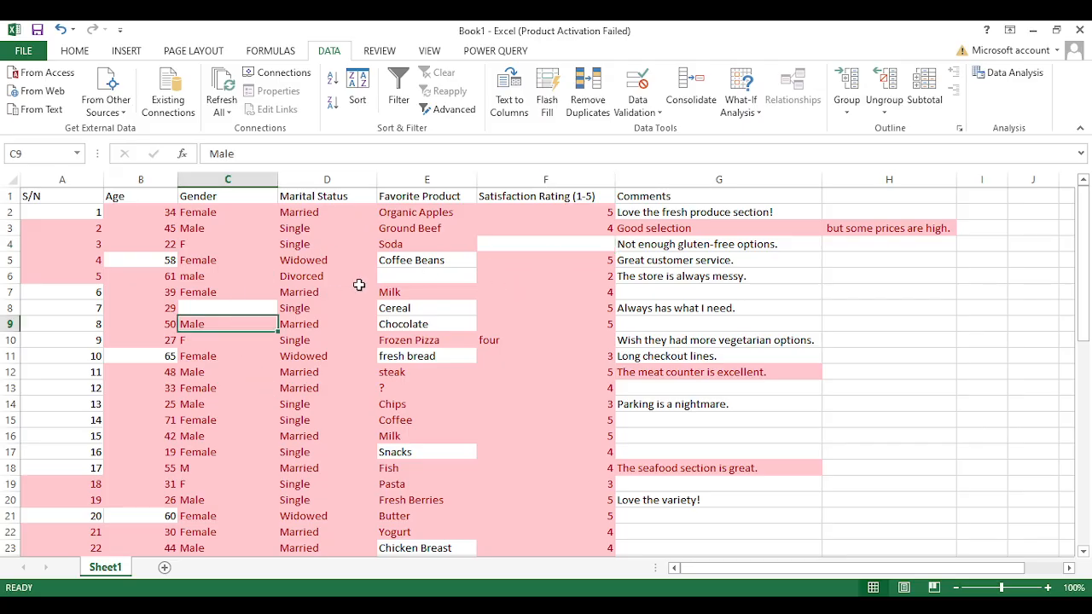
pyautogui.click(401, 277)
pyautogui.click(512, 245)
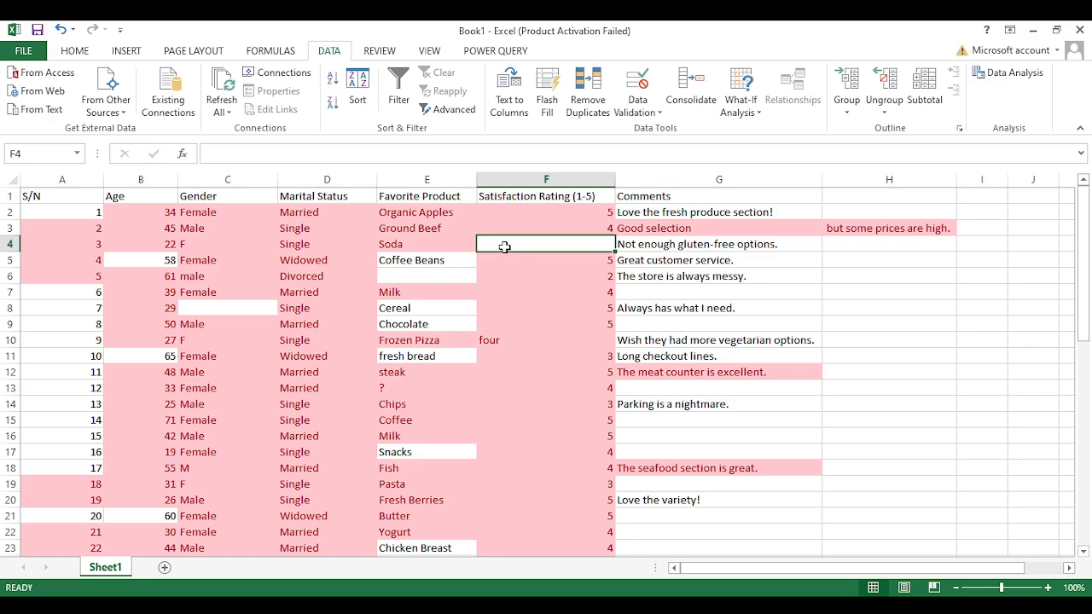
pyautogui.doubleClick(504, 246)
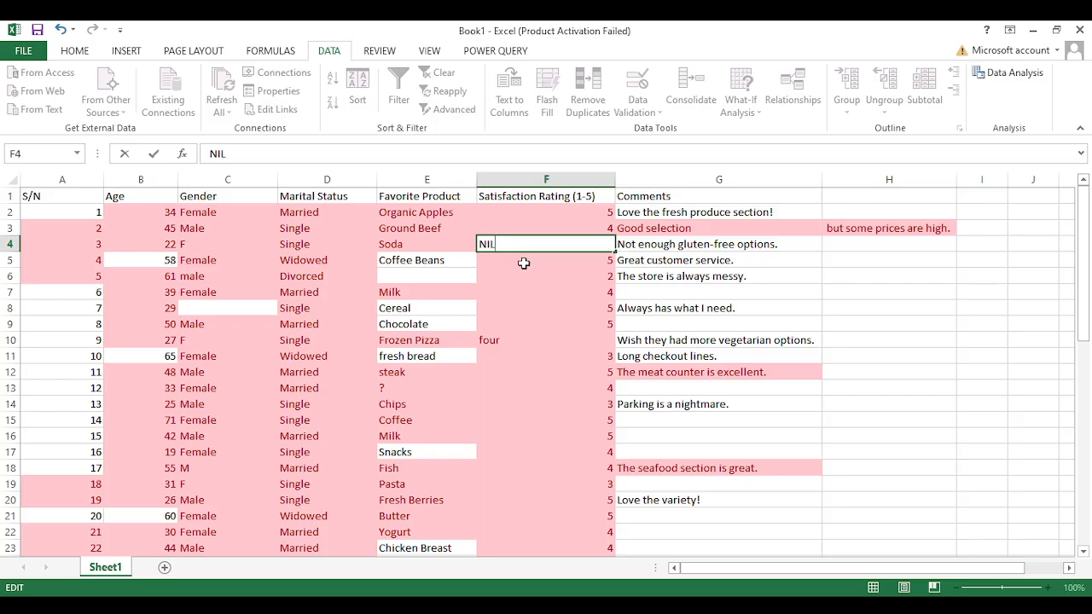
pyautogui.press('BackSpace')
pyautogui.press('BackSpace')
pyautogui.press('BackSpace')
# Step: Enter NIL in the spare cell J6, copy it, and clear that cell
pyautogui.click(1009, 279)
pyautogui.write('NIL')
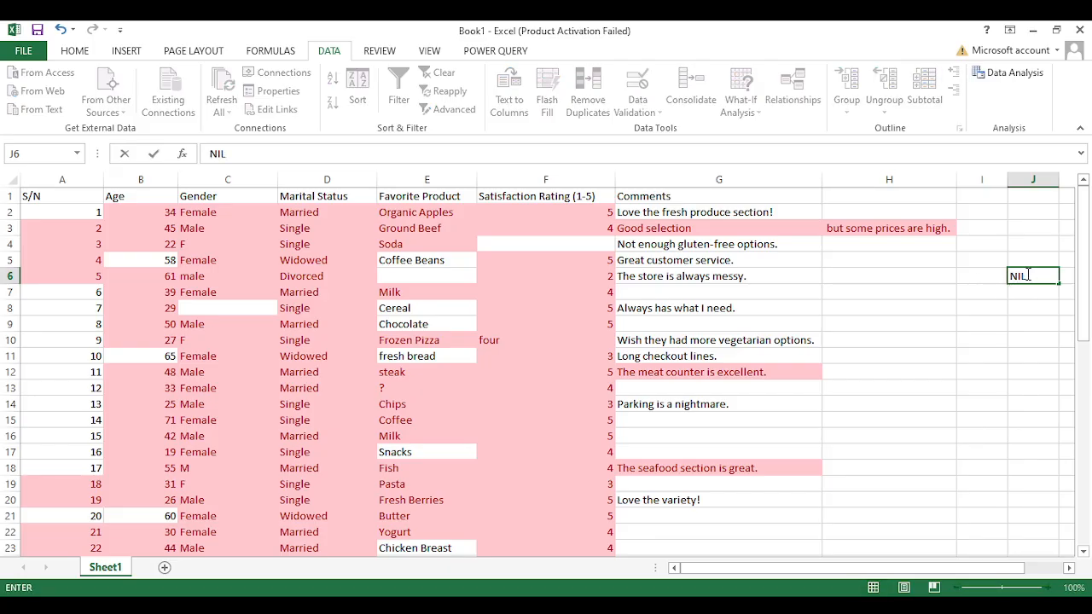
pyautogui.moveTo(1028, 274); pyautogui.dragTo(1011, 280)
pyautogui.press('Return')
pyautogui.click(1025, 276)
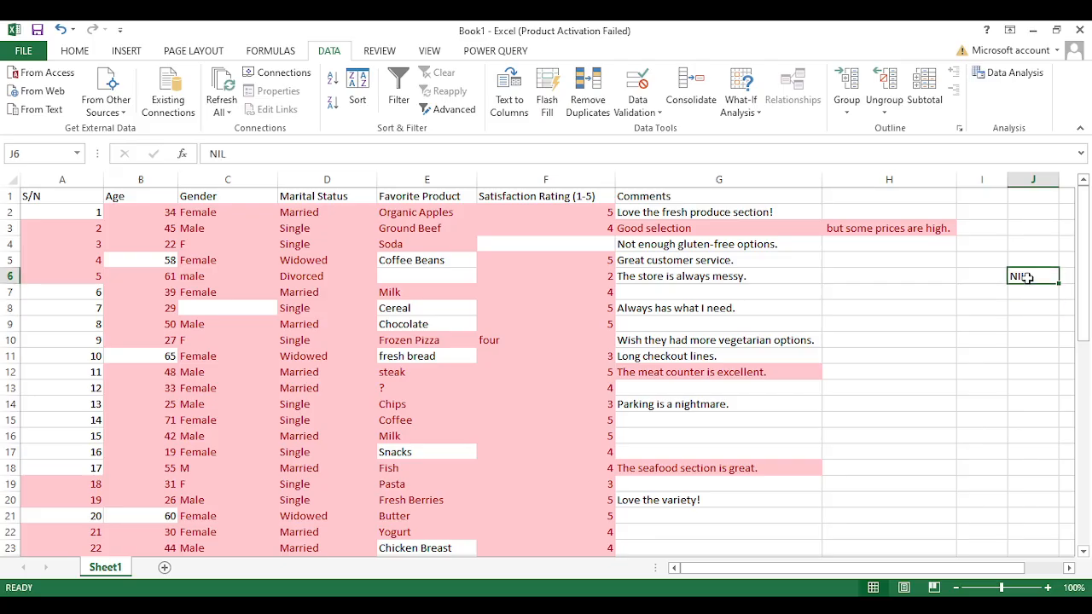
pyautogui.hotkey('ctrl', 'c')
pyautogui.press('Delete')
pyautogui.click(1030, 325)
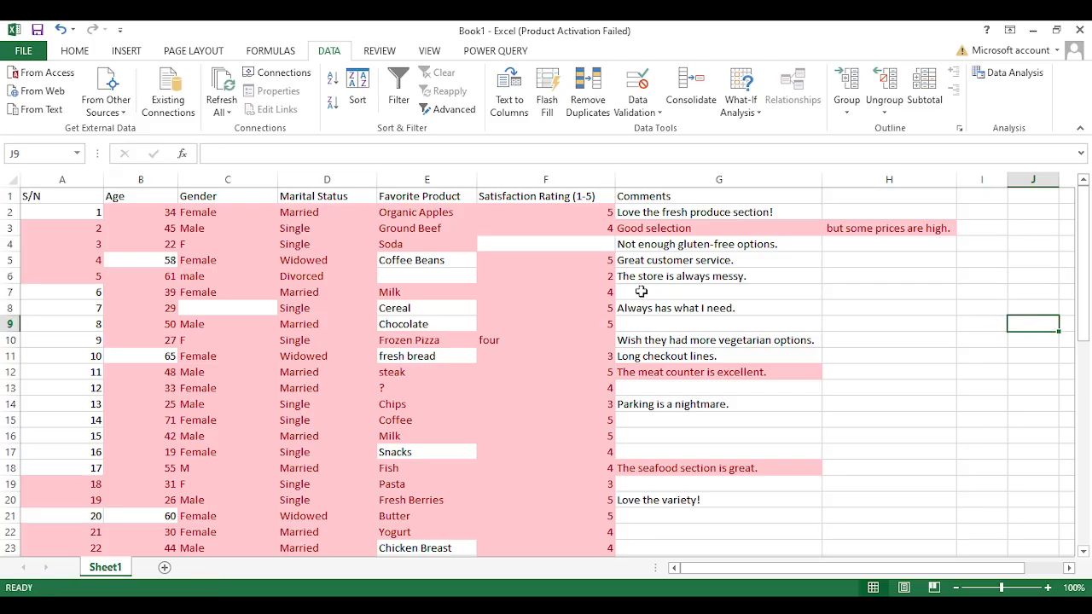
pyautogui.click(77, 53)
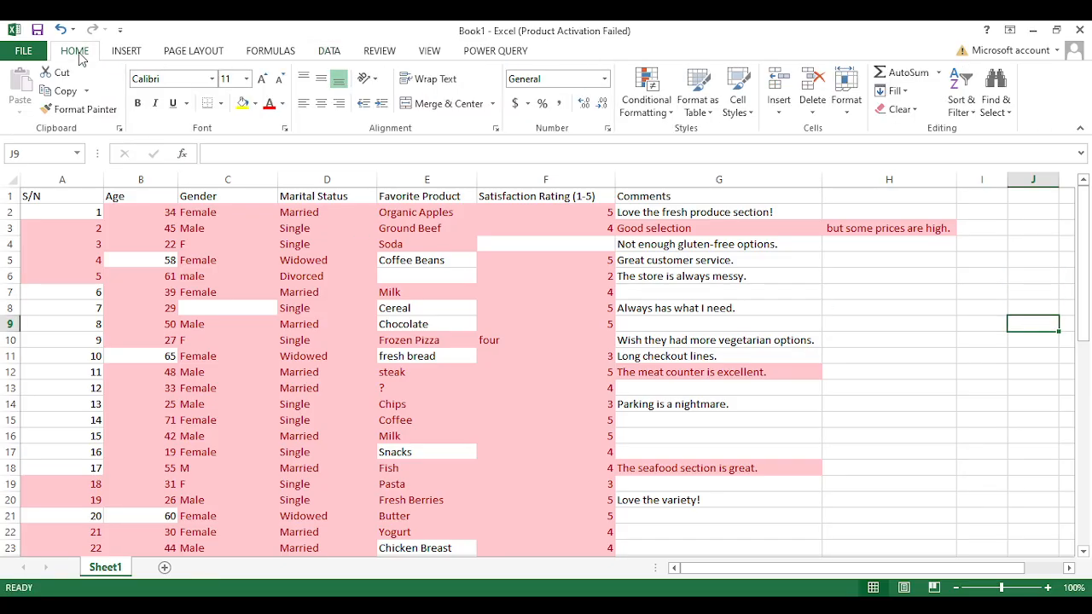
# Step: Select every blank cell on the sheet, then drop that selection
pyautogui.click(1003, 116)
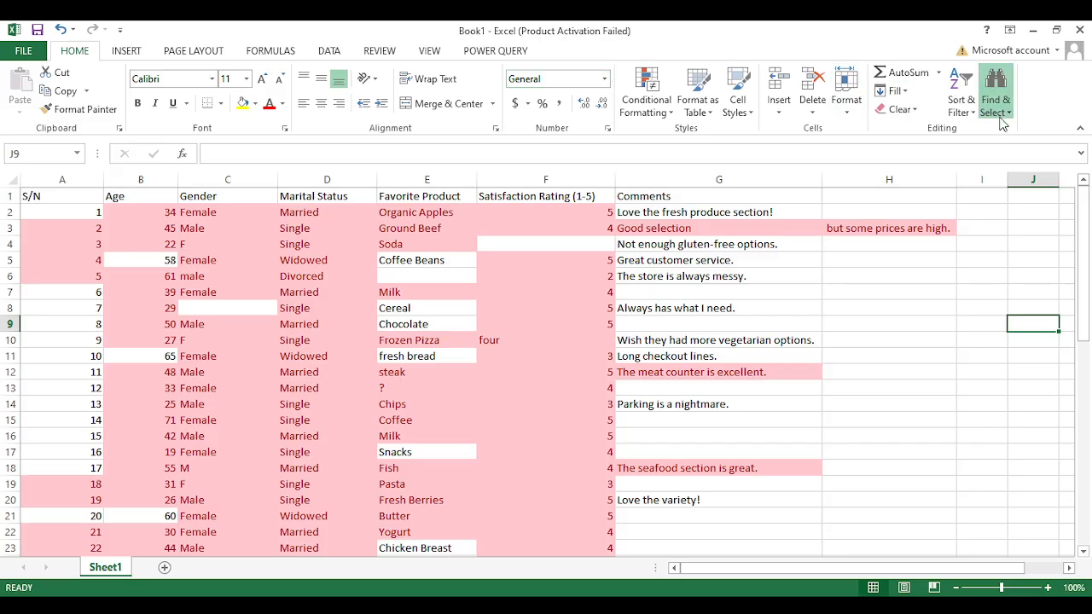
pyautogui.click(1006, 186)
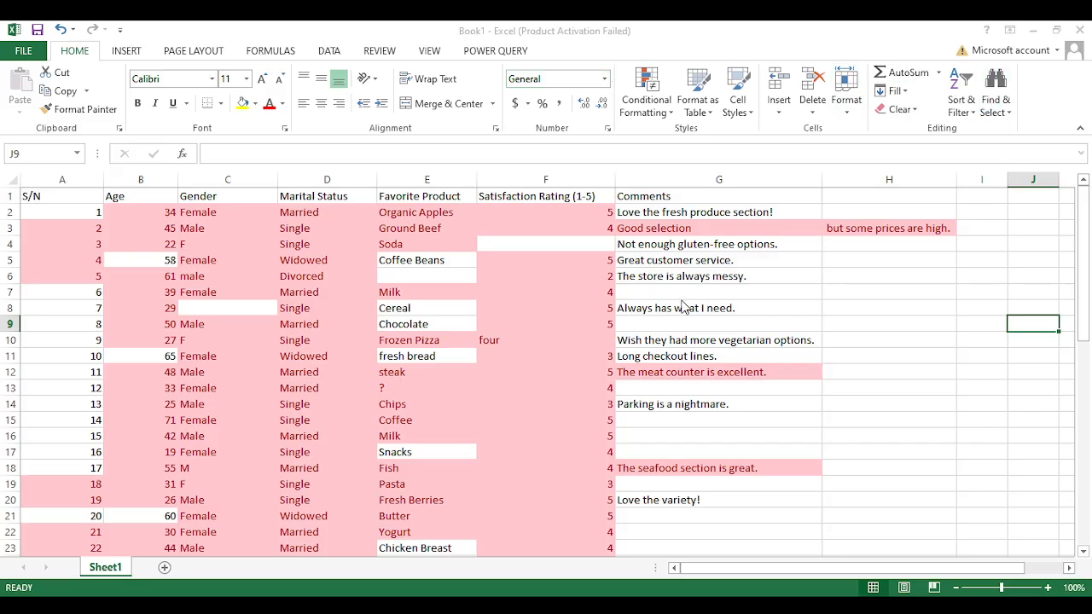
pyautogui.click(548, 399)
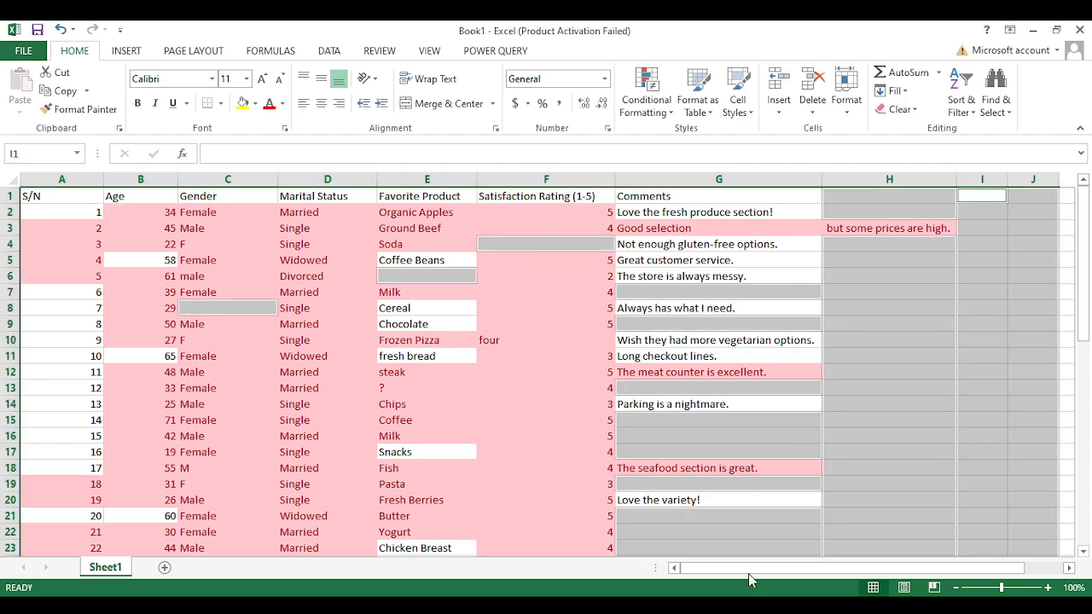
pyautogui.moveTo(749, 570); pyautogui.dragTo(677, 585)
pyautogui.click(574, 404)
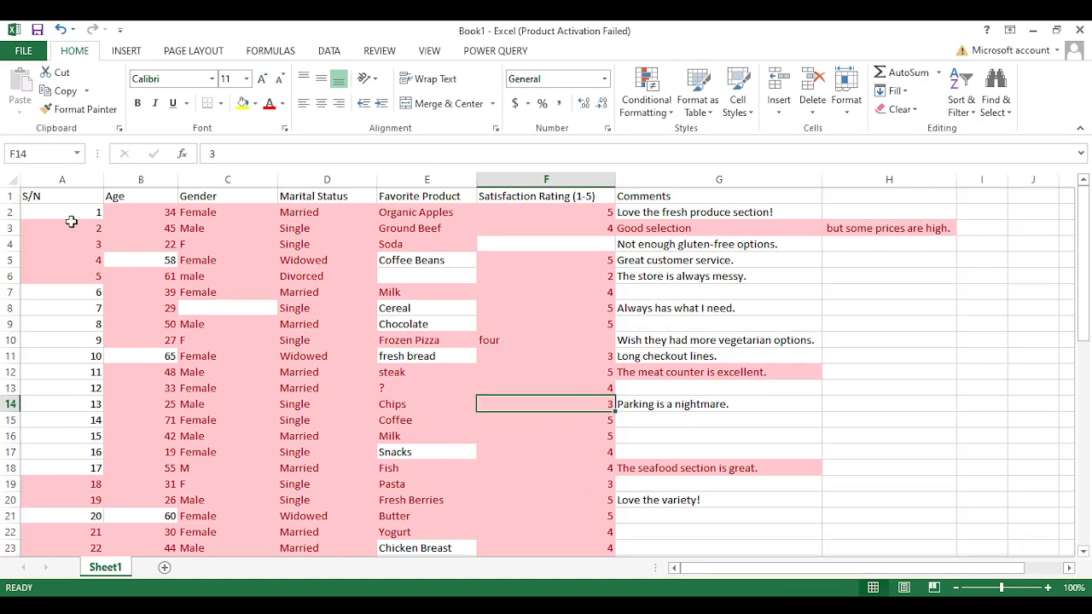
# Step: Select only the blank cells within the range B1:H51
pyautogui.moveTo(109, 197); pyautogui.dragTo(901, 529)
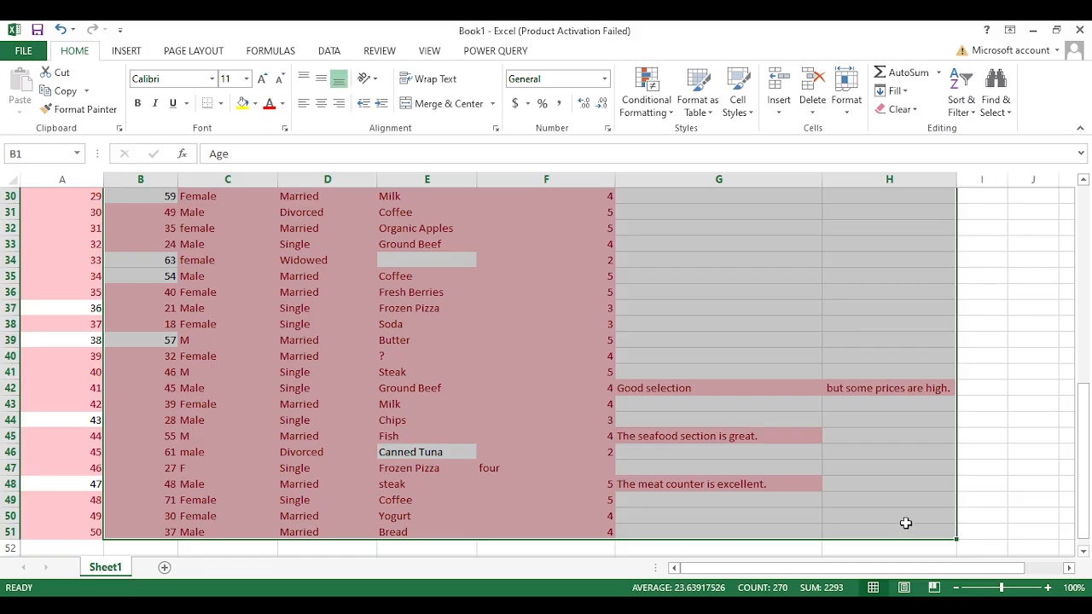
pyautogui.click(1005, 87)
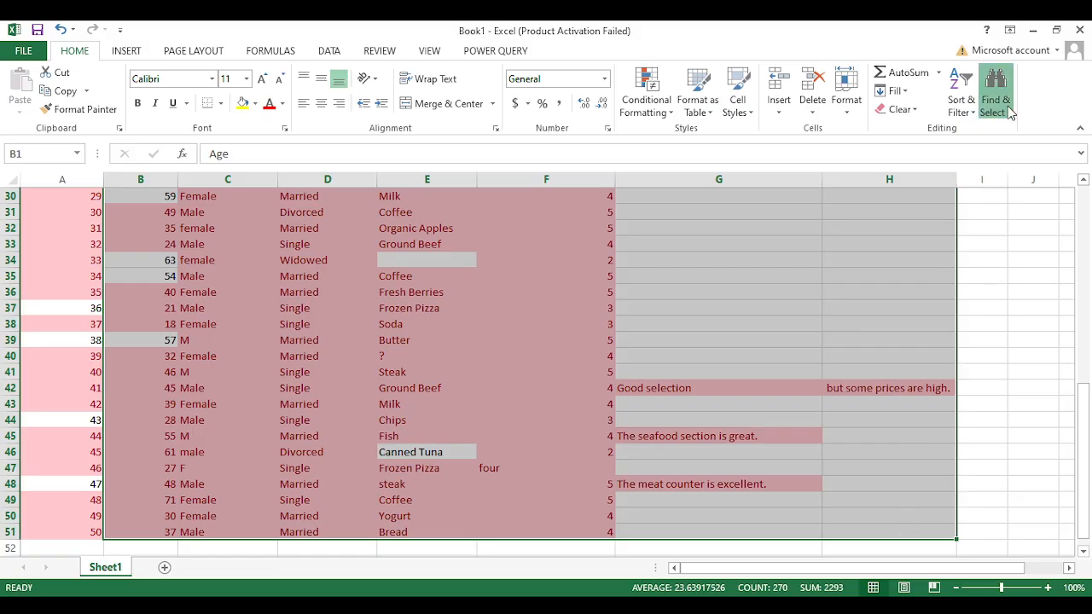
pyautogui.click(990, 180)
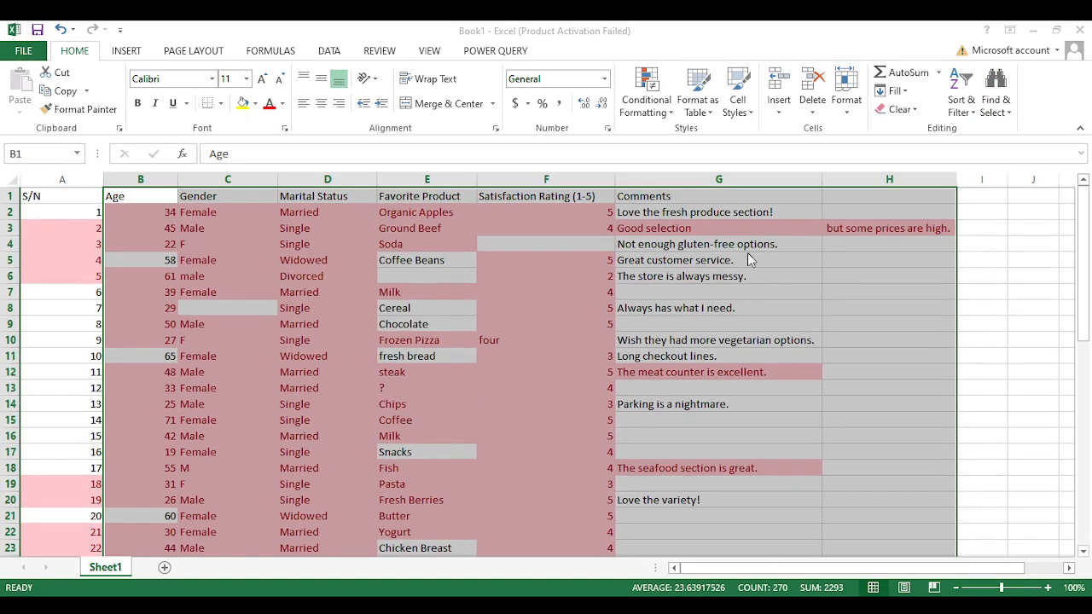
pyautogui.click(555, 396)
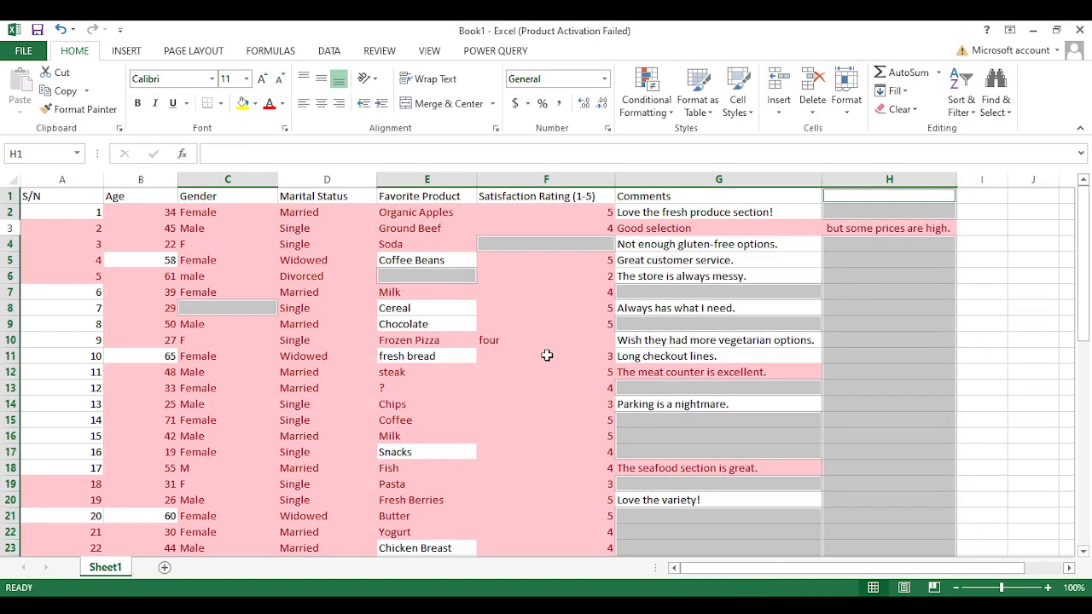
# Step: Enter NIL as the Satisfaction Rating for S/N 3 in cell F4 and copy that text
pyautogui.click(558, 242)
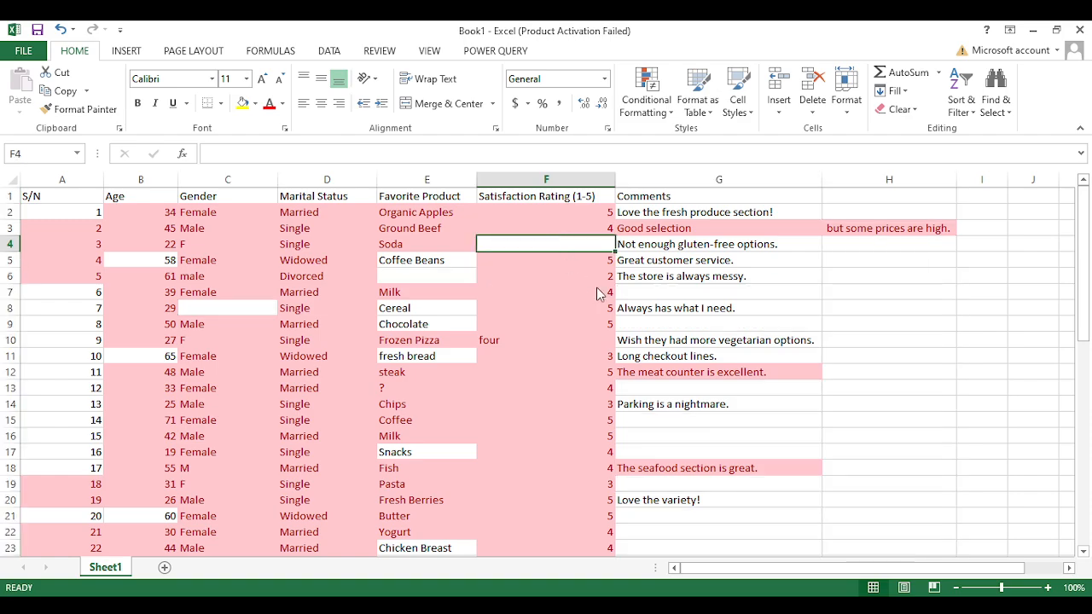
pyautogui.doubleClick(520, 245)
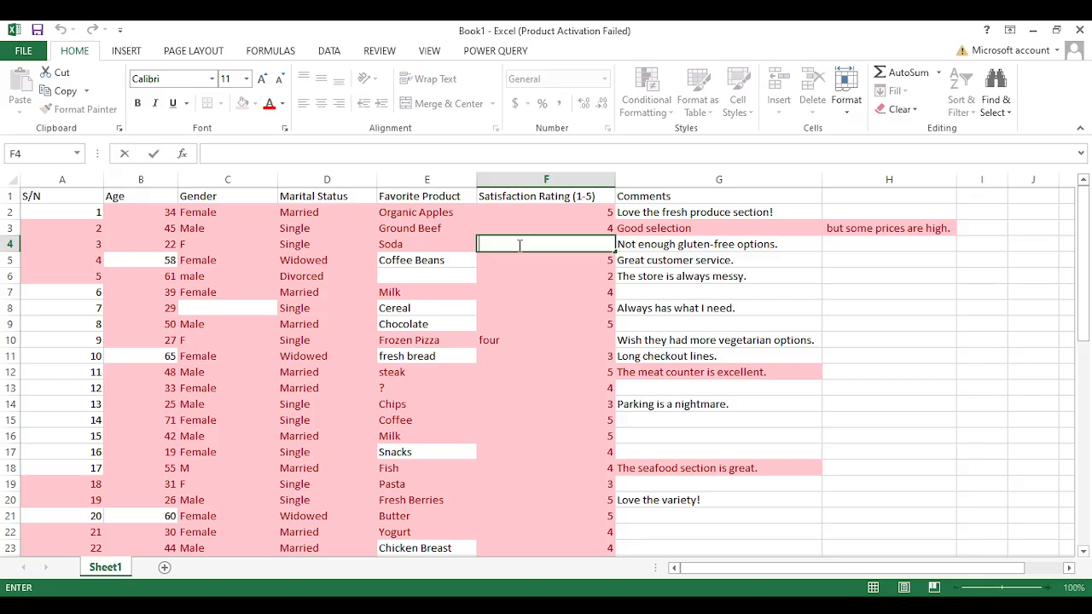
pyautogui.write('NIL')
pyautogui.hotkey('ctrl', 'Return')
pyautogui.doubleClick(518, 245)
pyautogui.moveTo(518, 245); pyautogui.dragTo(481, 248)
pyautogui.hotkey('ctrl', 'c')
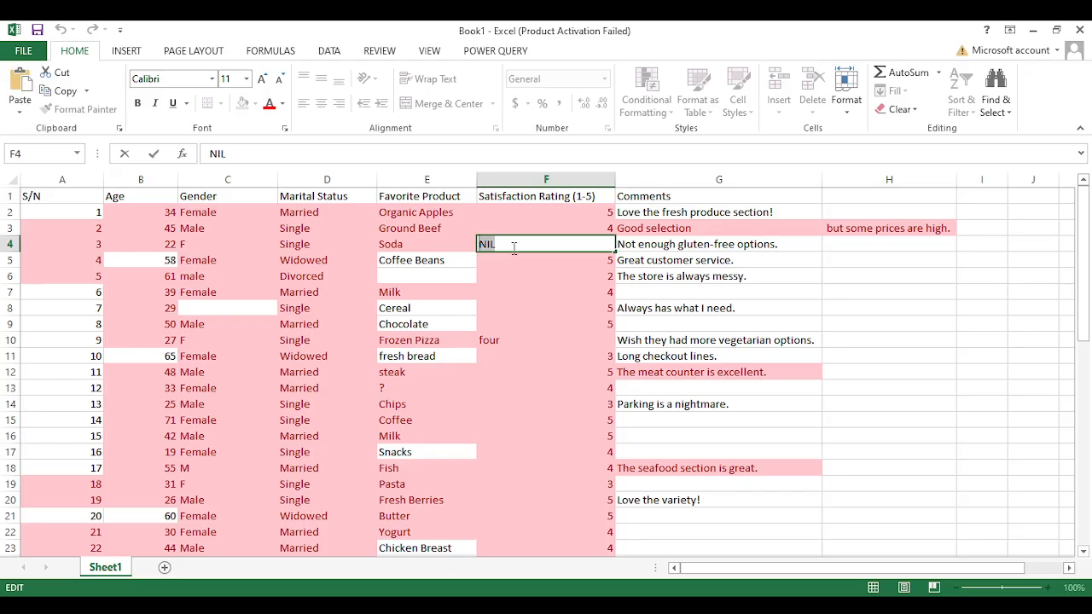
pyautogui.press('BackSpace')
pyautogui.hotkey('ctrl', 'v')
pyautogui.press('Escape')
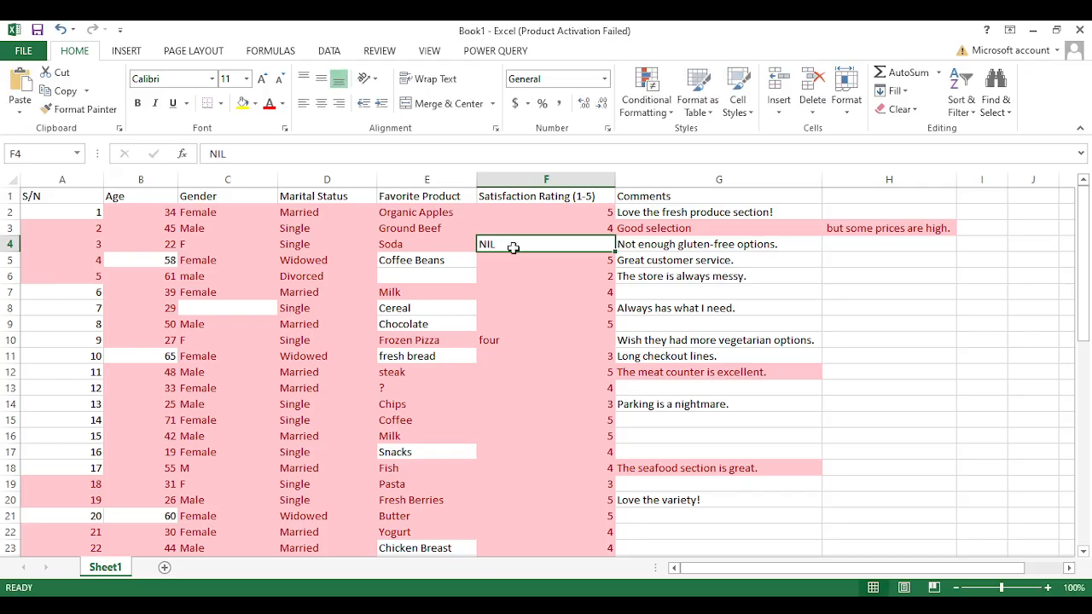
# Step: Clear the NIL entry from cell F4
pyautogui.doubleClick(513, 247)
pyautogui.moveTo(514, 247); pyautogui.dragTo(469, 247)
pyautogui.press('BackSpace')
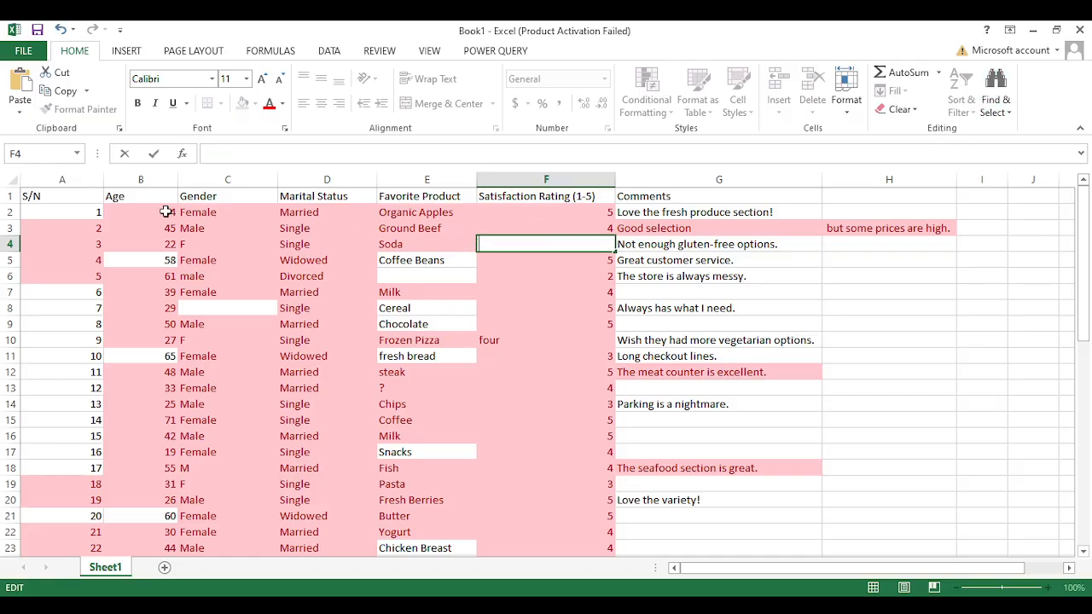
pyautogui.moveTo(130, 196); pyautogui.dragTo(726, 480)
pyautogui.scroll(-4, 722, 478)
pyautogui.moveTo(802, 507); pyautogui.dragTo(353, 307)
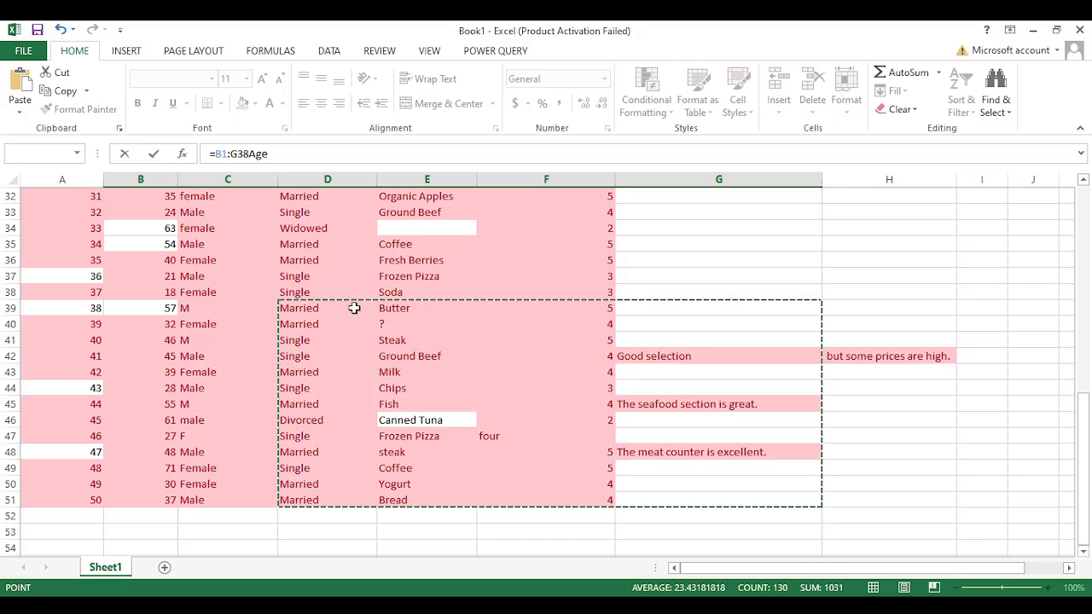
pyautogui.click(353, 307)
pyautogui.click(727, 362)
pyautogui.click(770, 340)
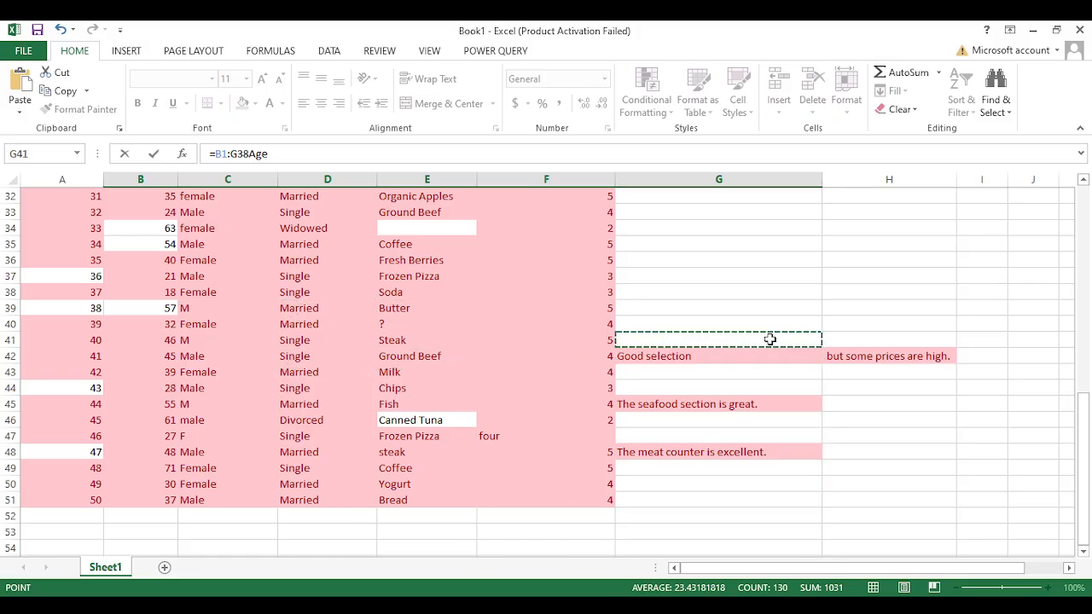
pyautogui.press('Return')
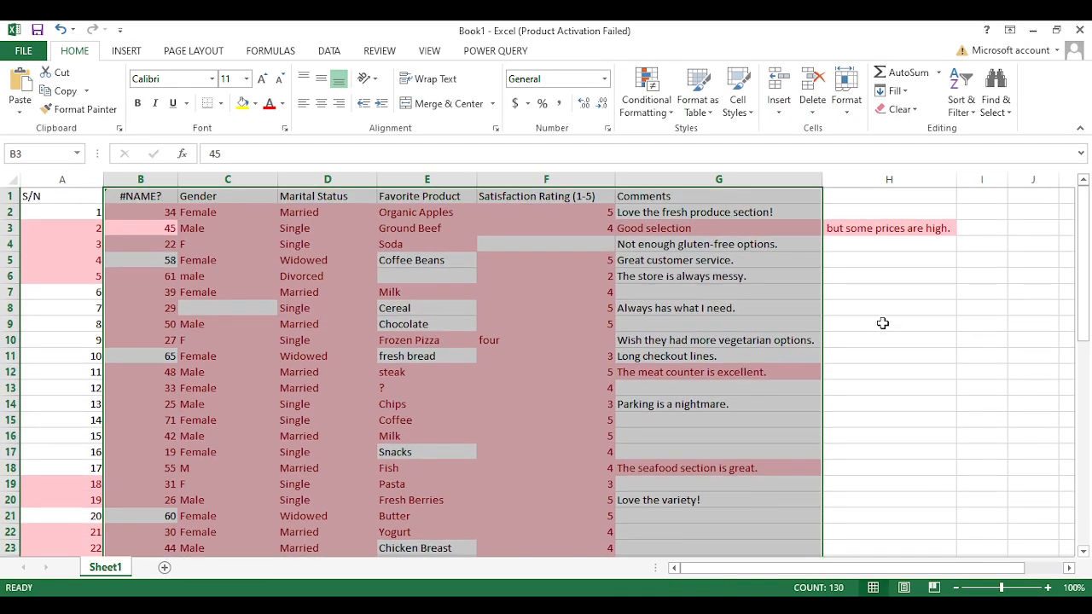
pyautogui.click(884, 321)
# Step: Remove the stray range reference from header cell B1 so that it reads Age
pyautogui.click(130, 197)
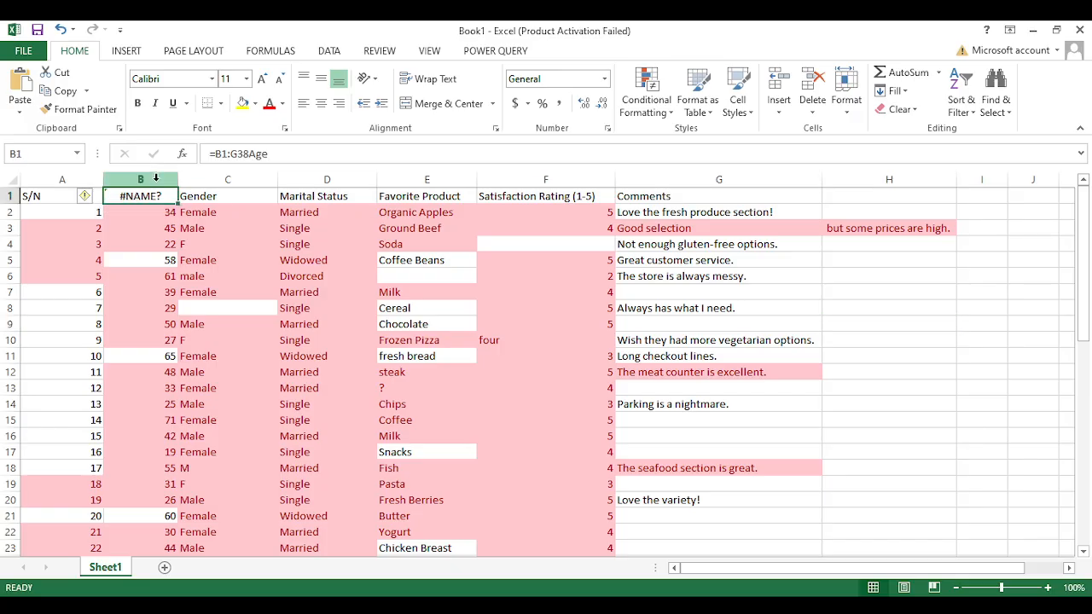
pyautogui.click(244, 154)
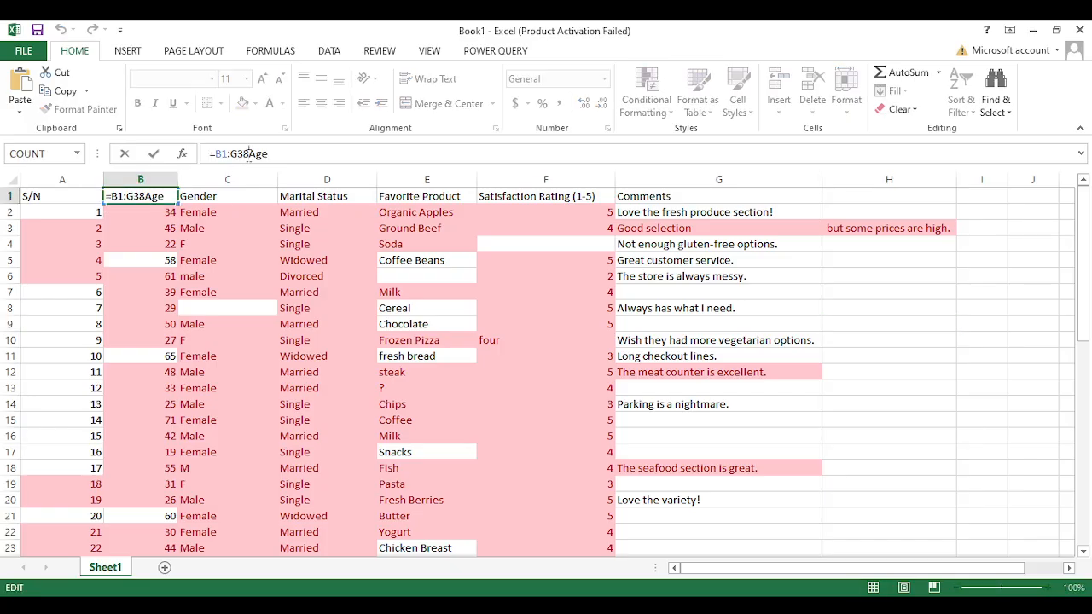
pyautogui.press('BackSpace')
pyautogui.press('BackSpace')
pyautogui.press('BackSpace')
pyautogui.press('BackSpace')
pyautogui.press('BackSpace')
pyautogui.press('BackSpace')
pyautogui.press('BackSpace')
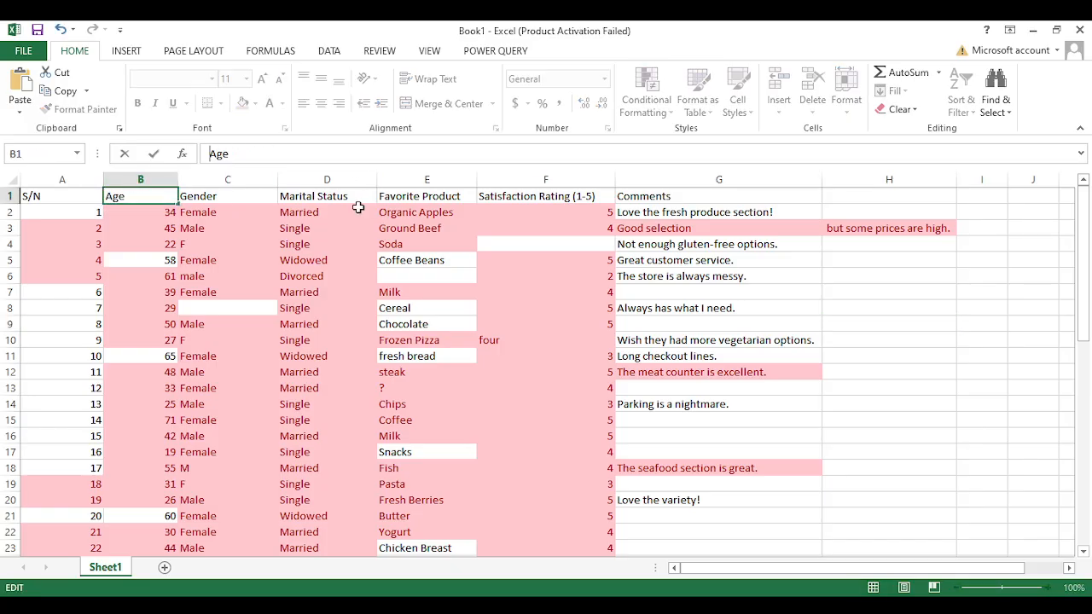
# Step: Select the blank cells within B1:G51 and try to fill them with the copied filler text
pyautogui.moveTo(158, 200); pyautogui.dragTo(748, 524)
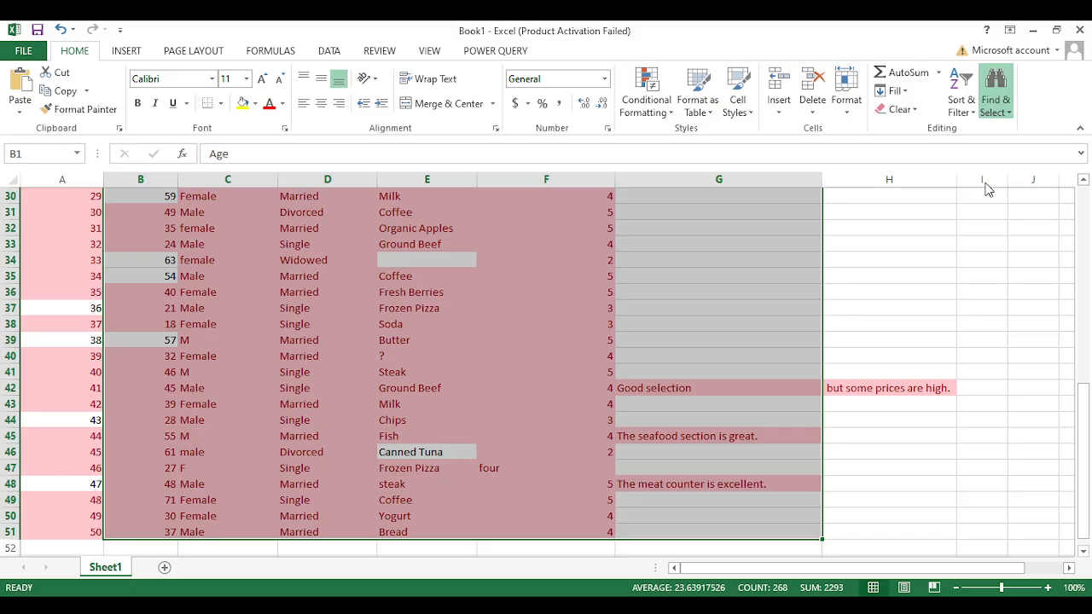
pyautogui.scroll(10, 895, 222)
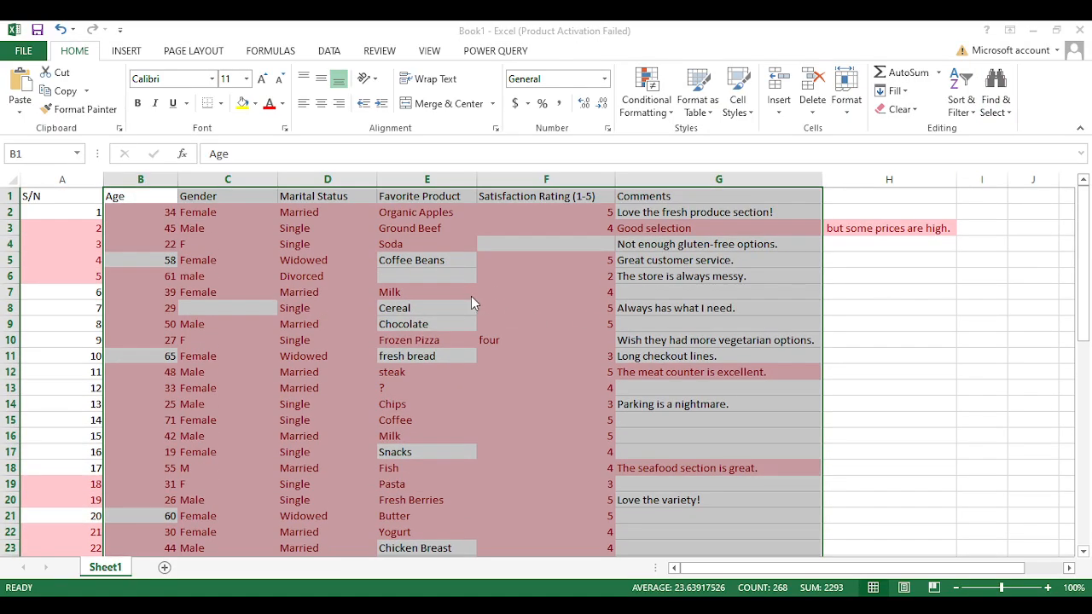
pyautogui.click(595, 388)
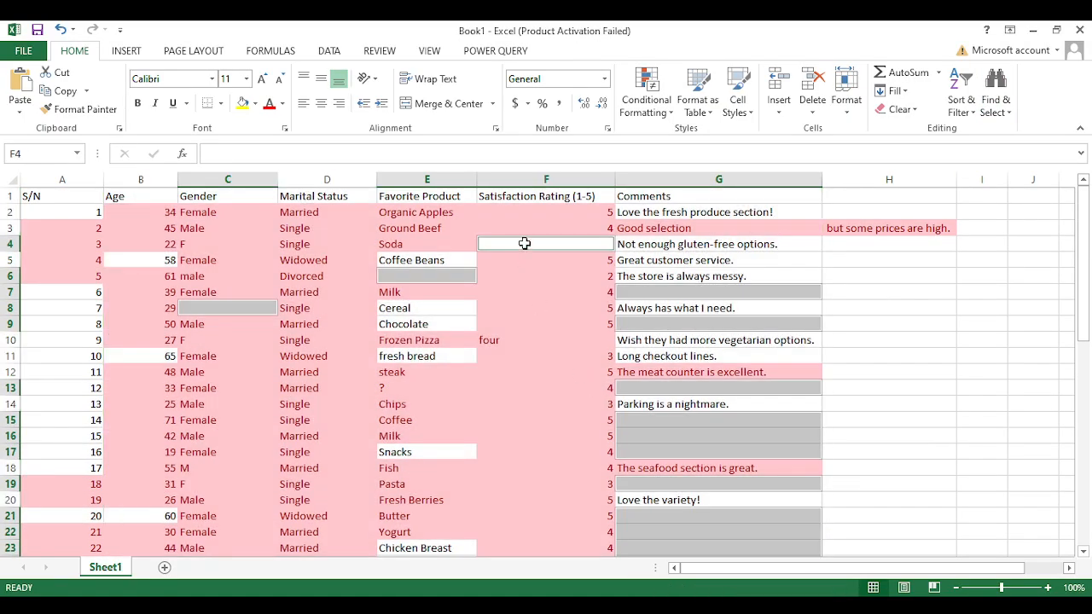
pyautogui.hotkey('ctrl', '-')
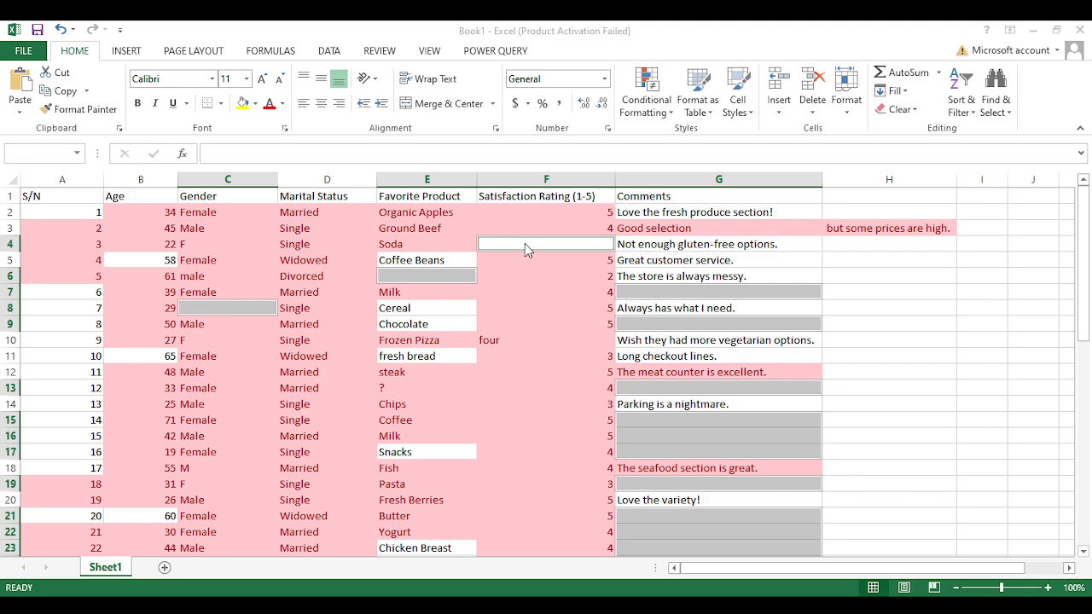
pyautogui.click(561, 359)
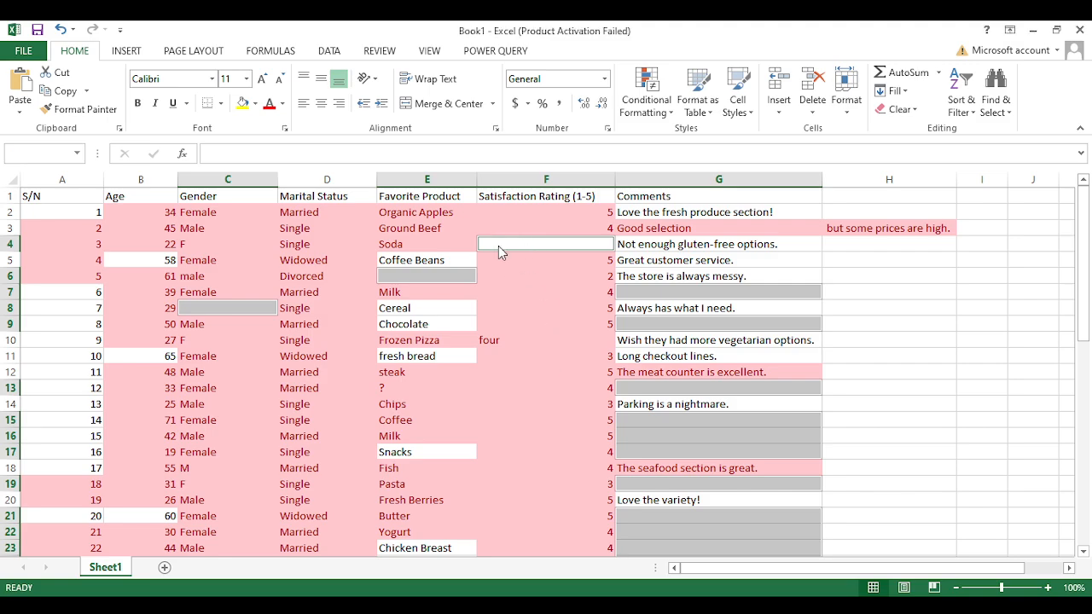
pyautogui.hotkey('ctrl', '-')
pyautogui.click(544, 358)
pyautogui.hotkey('ctrl', '-')
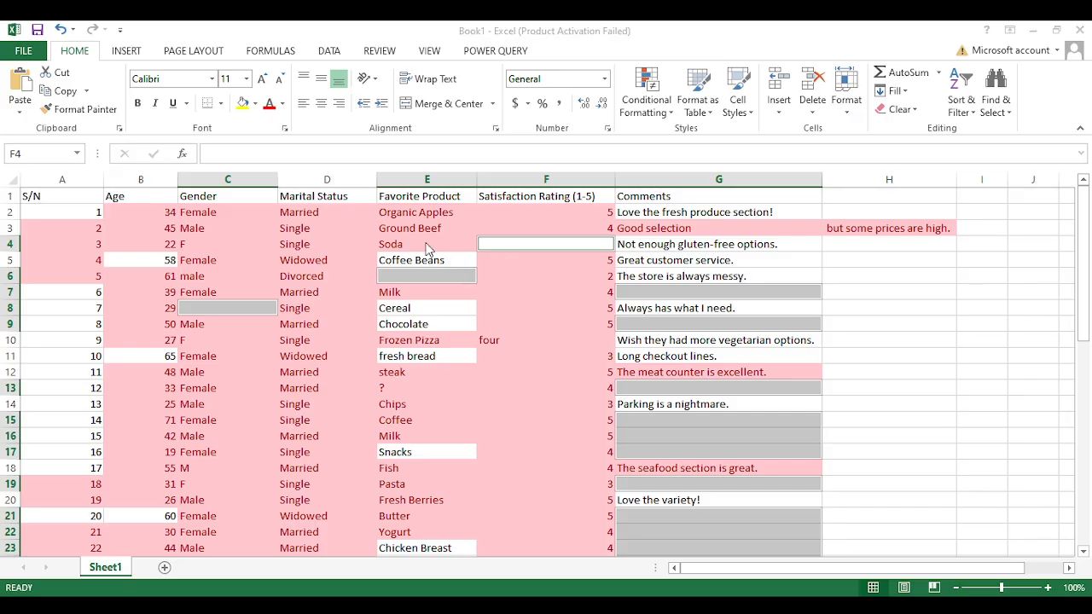
pyautogui.click(537, 363)
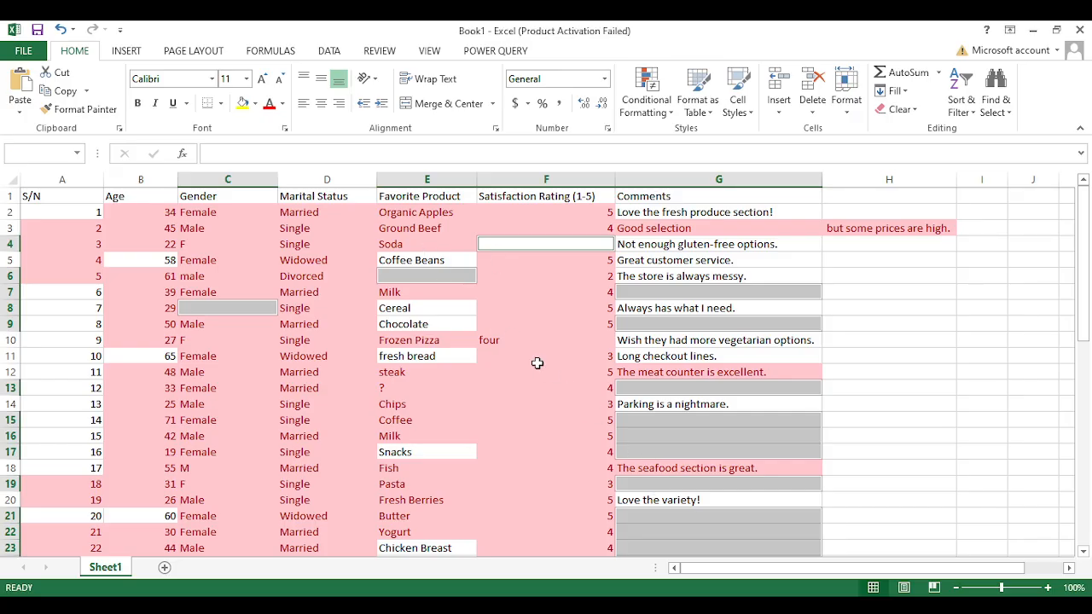
# Step: Enter NILL in the spare cell H7 and copy that cell
pyautogui.click(896, 291)
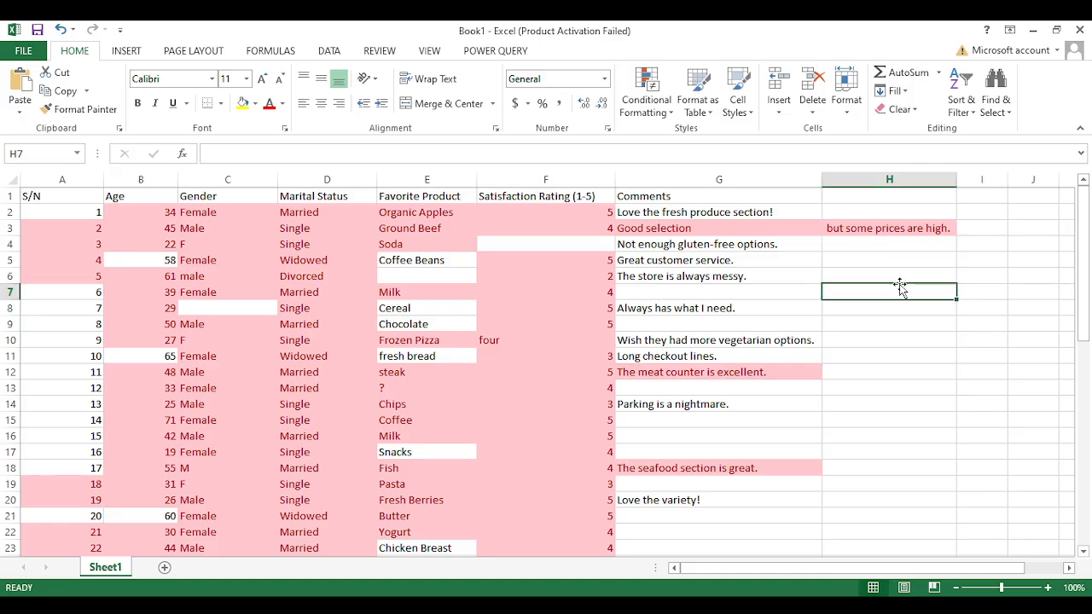
pyautogui.write('NILL')
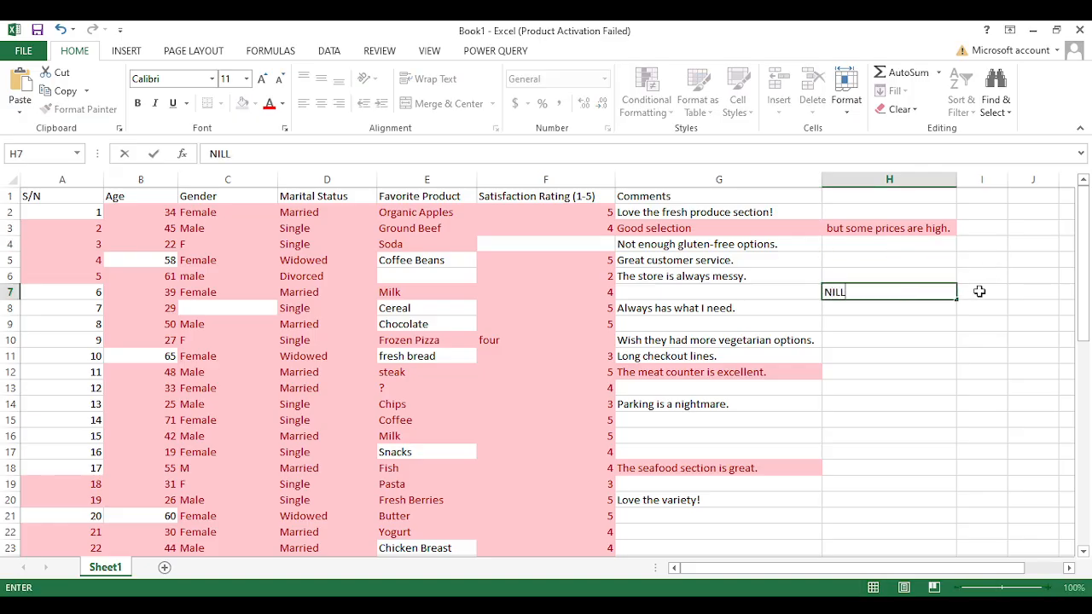
pyautogui.press('Return')
pyautogui.click(876, 294)
pyautogui.hotkey('ctrl', 'c')
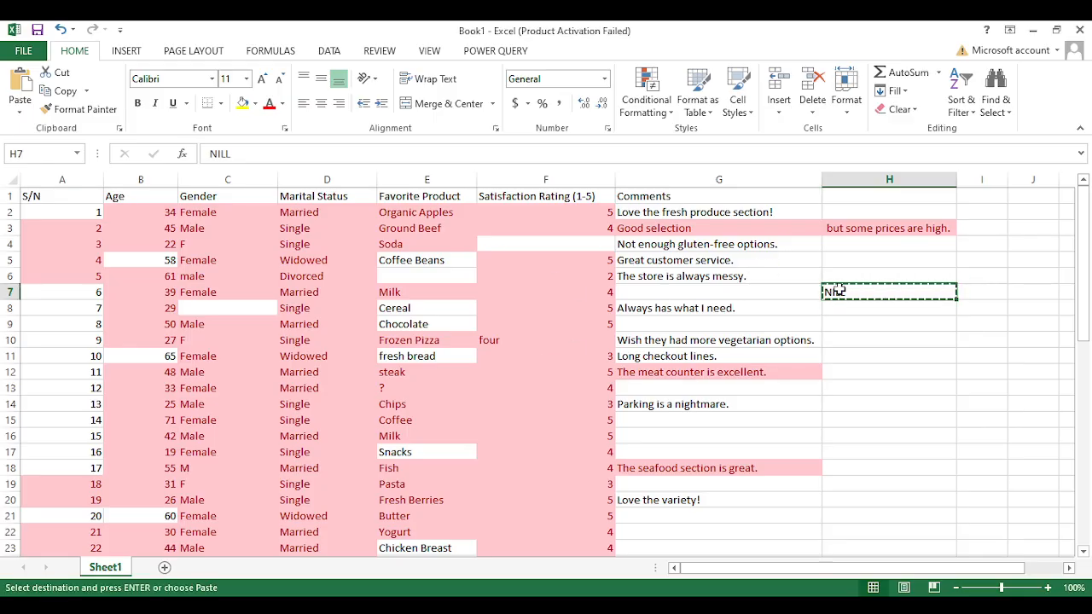
# Step: Select the blank cells in columns B through G, paste the copied NILL into them, and review the filled rows
pyautogui.moveTo(114, 178); pyautogui.dragTo(755, 363)
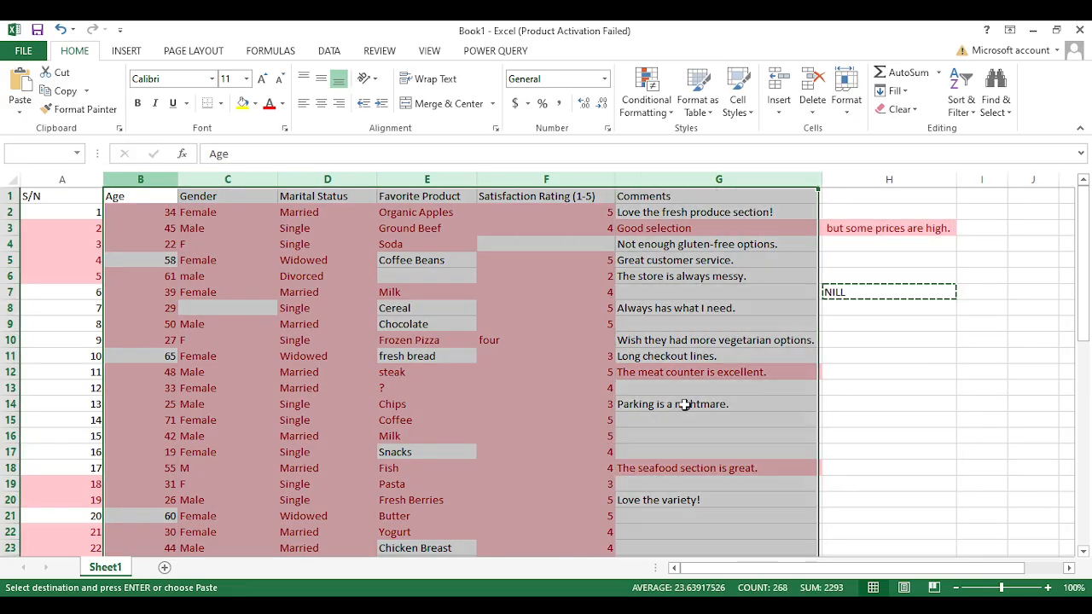
pyautogui.scroll(-14, 760, 390)
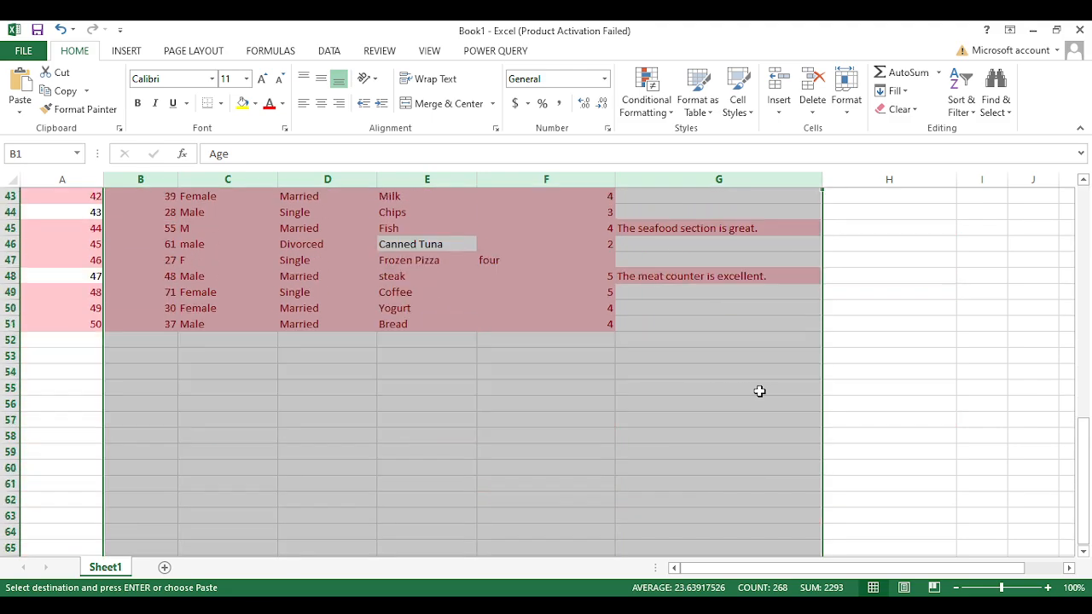
pyautogui.scroll(2, 759, 391)
pyautogui.scroll(5, 759, 391)
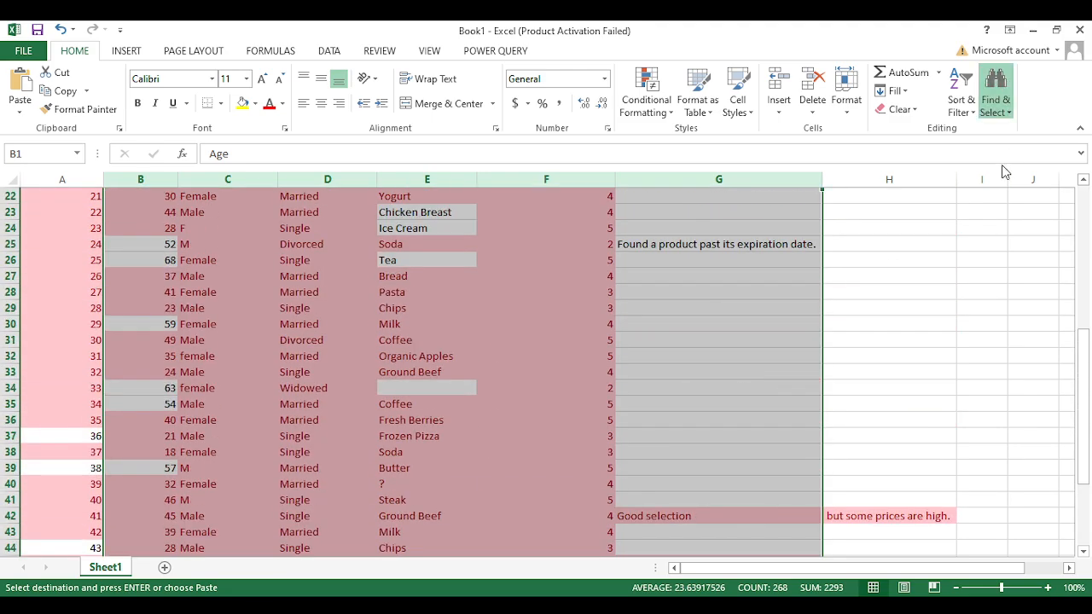
pyautogui.scroll(7, 872, 248)
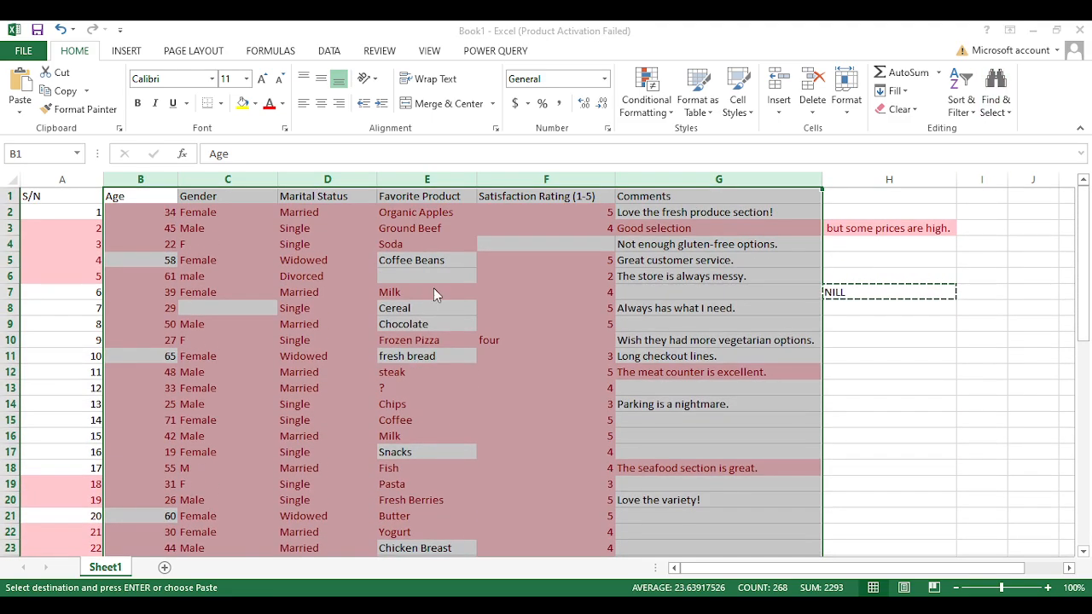
pyautogui.hotkey('ctrl', 'v')
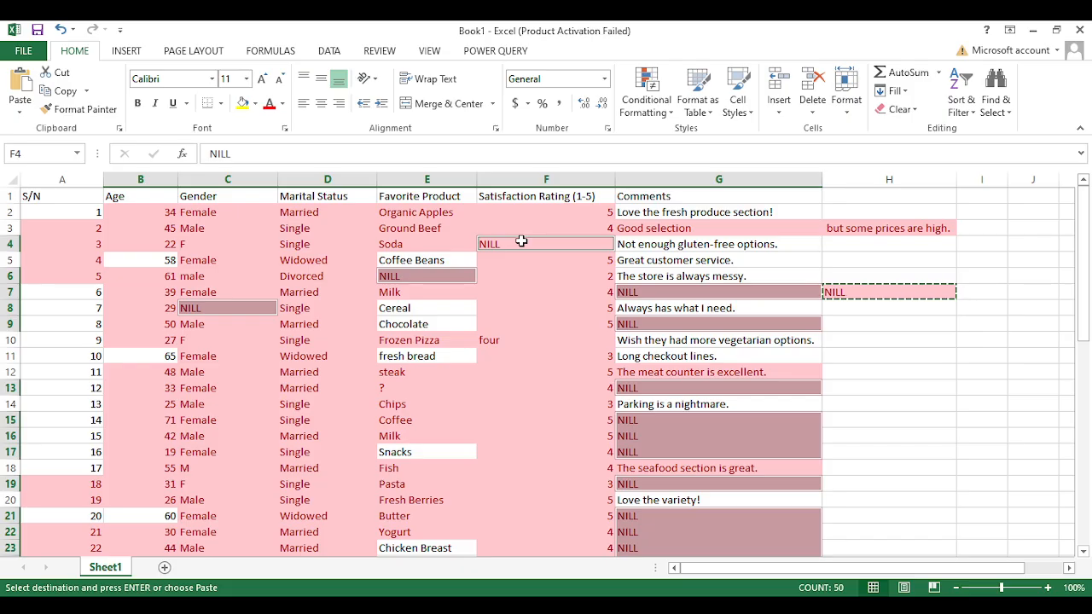
pyautogui.scroll(-11, 521, 242)
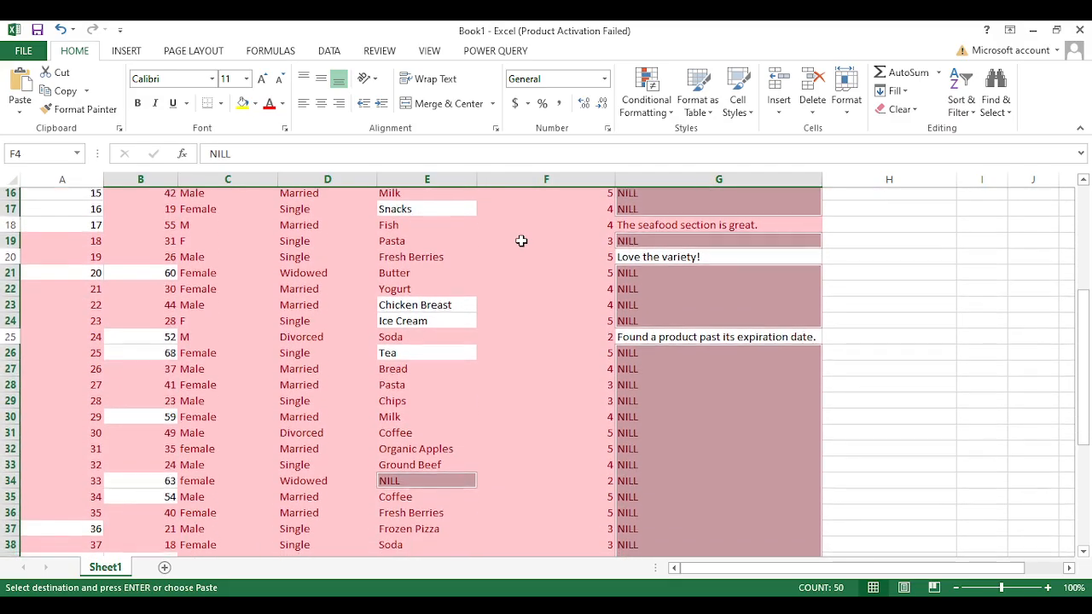
# Step: Clear the stray NILL entries from the two rows below the data, A52:G53
pyautogui.scroll(-6, 522, 242)
pyautogui.scroll(5, 522, 240)
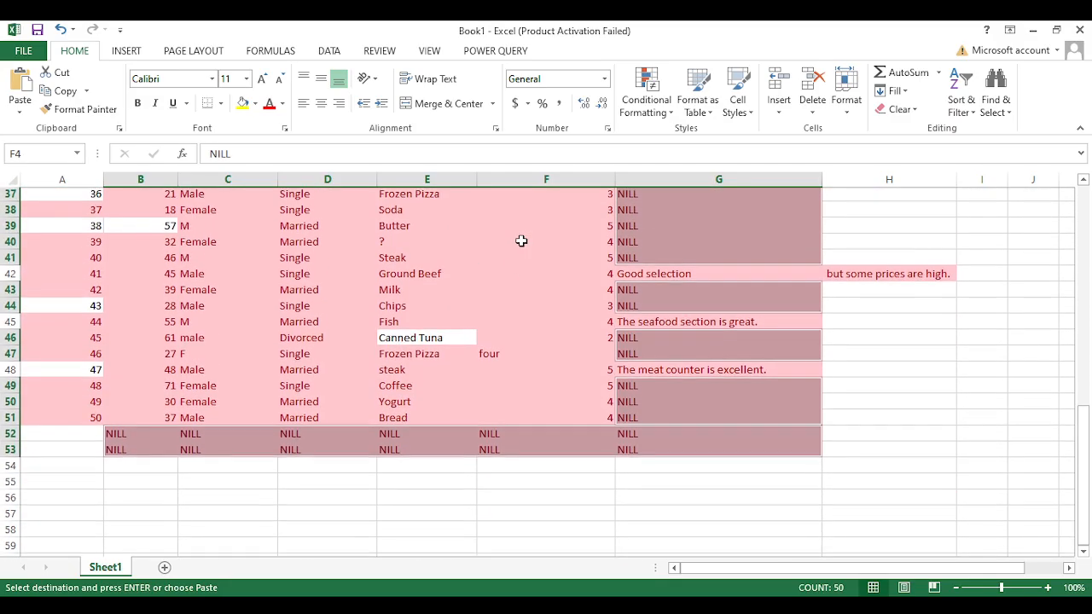
pyautogui.scroll(-1, 521, 240)
pyautogui.scroll(-1, 645, 378)
pyautogui.click(670, 418)
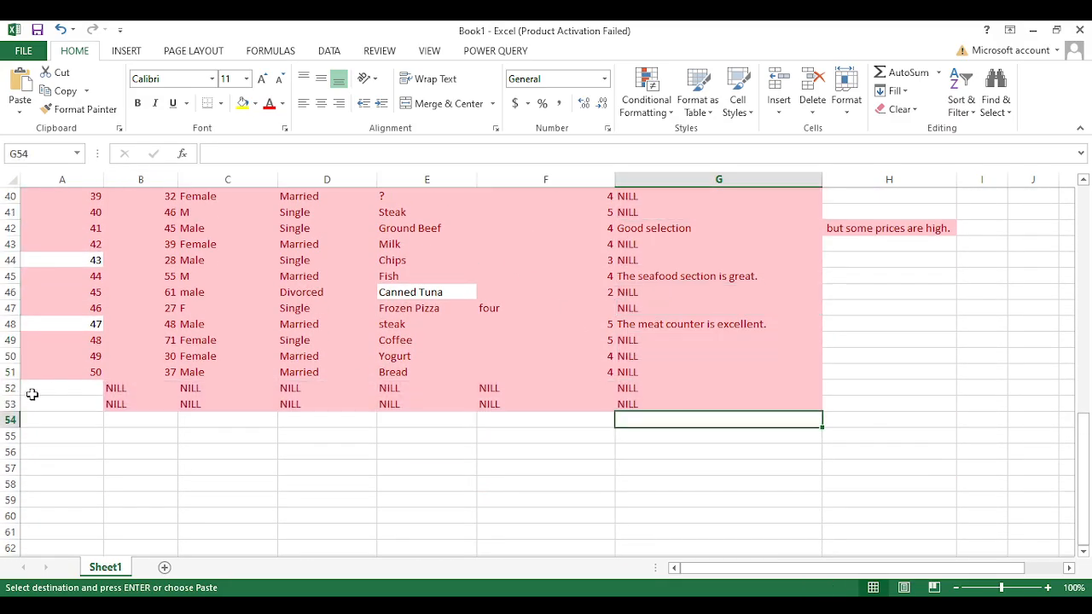
pyautogui.click(87, 392)
pyautogui.moveTo(87, 392); pyautogui.dragTo(721, 408)
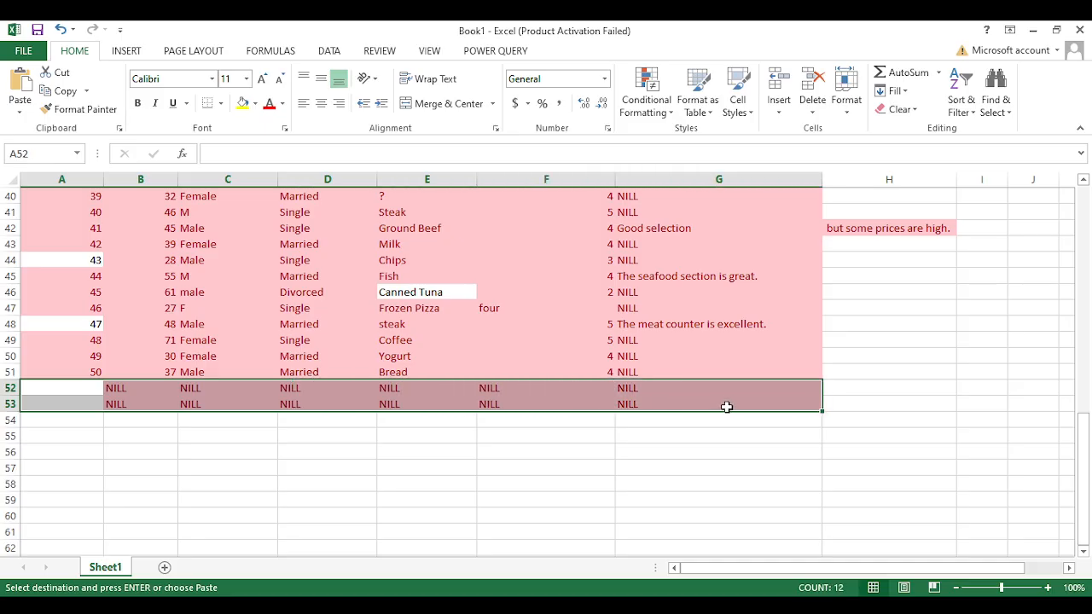
pyautogui.press('Delete')
pyautogui.scroll(13, 722, 408)
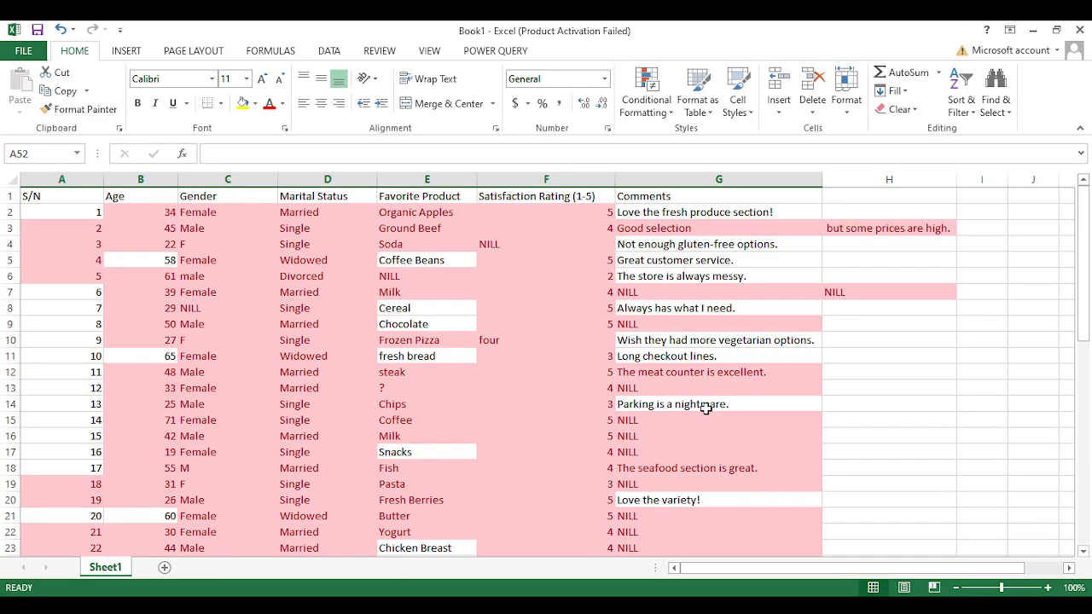
# Step: Replace every NILL entry in the sheet with 0
pyautogui.click(803, 233)
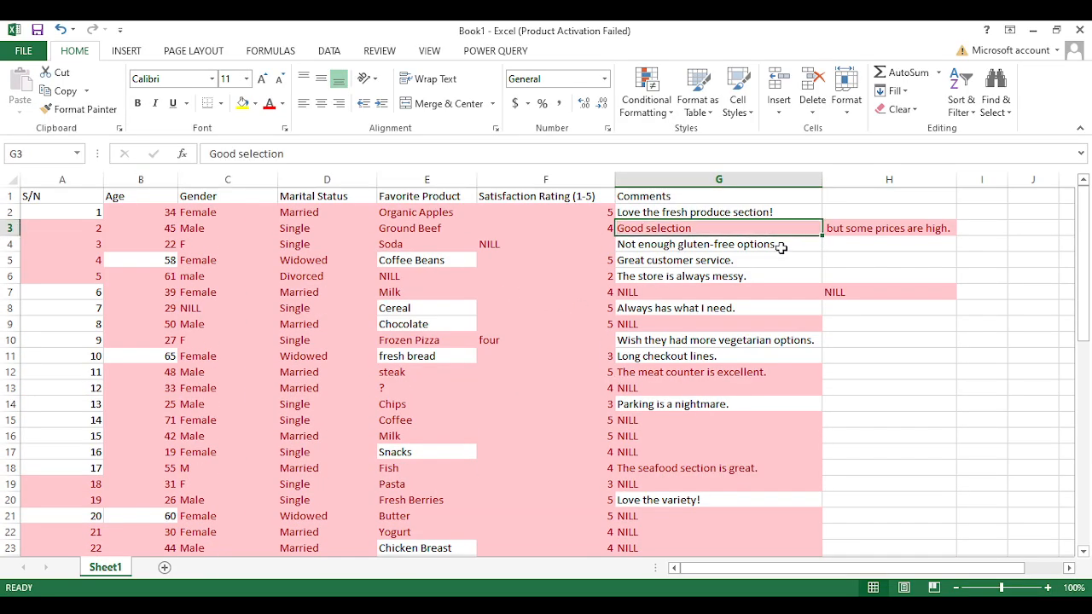
pyautogui.click(848, 280)
pyautogui.click(725, 280)
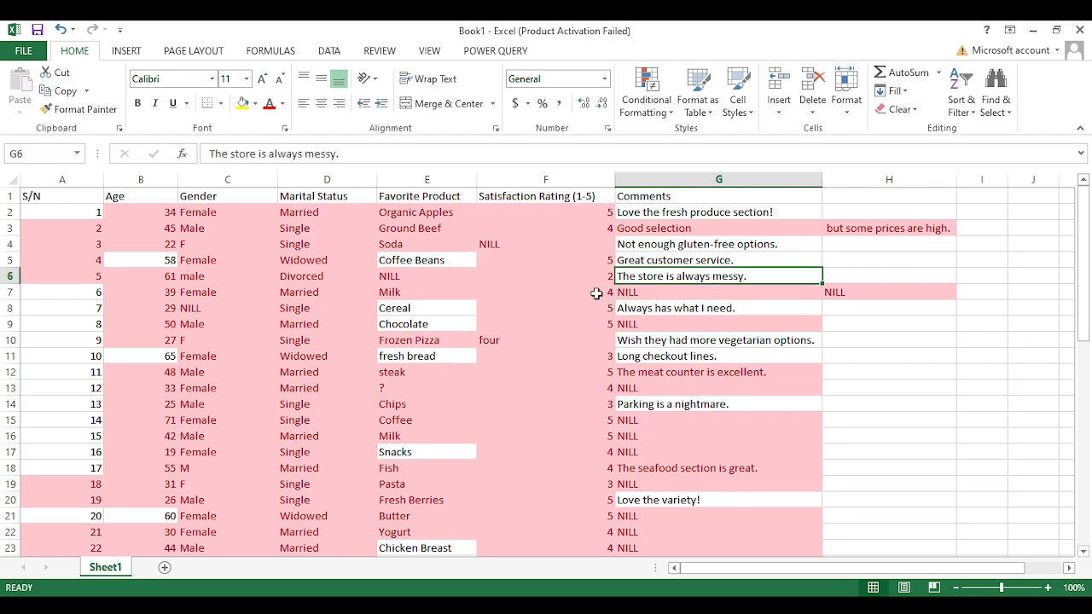
pyautogui.click(480, 245)
pyautogui.click(686, 290)
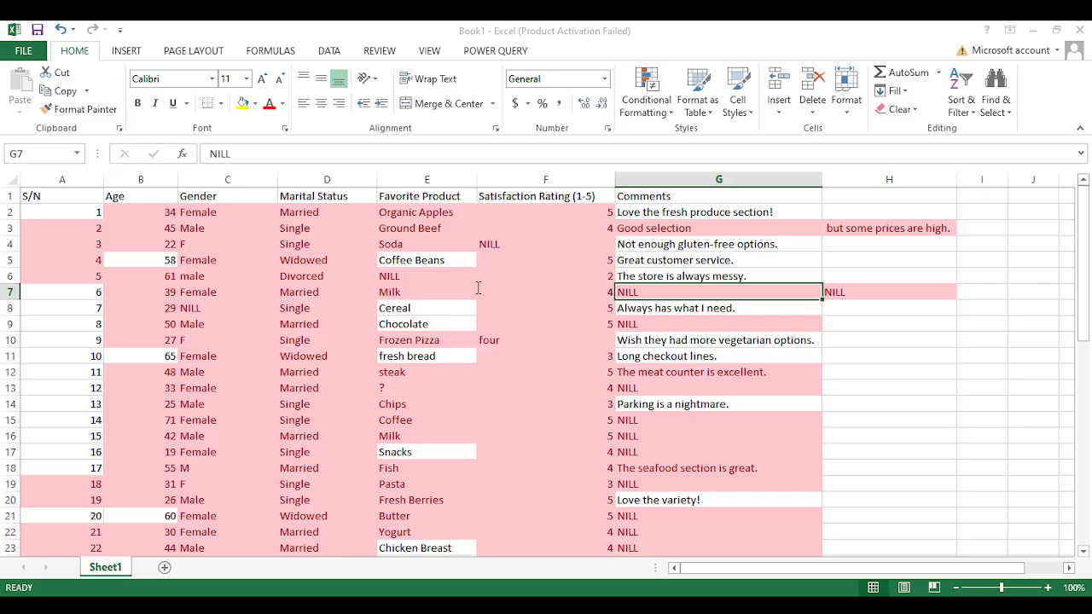
pyautogui.press('Right')
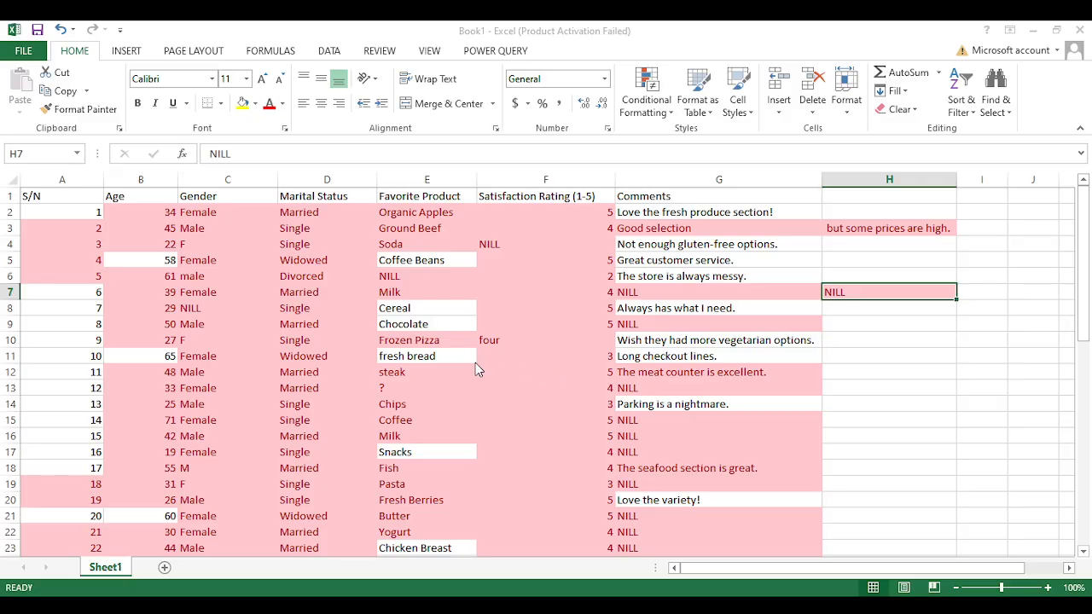
pyautogui.click(404, 372)
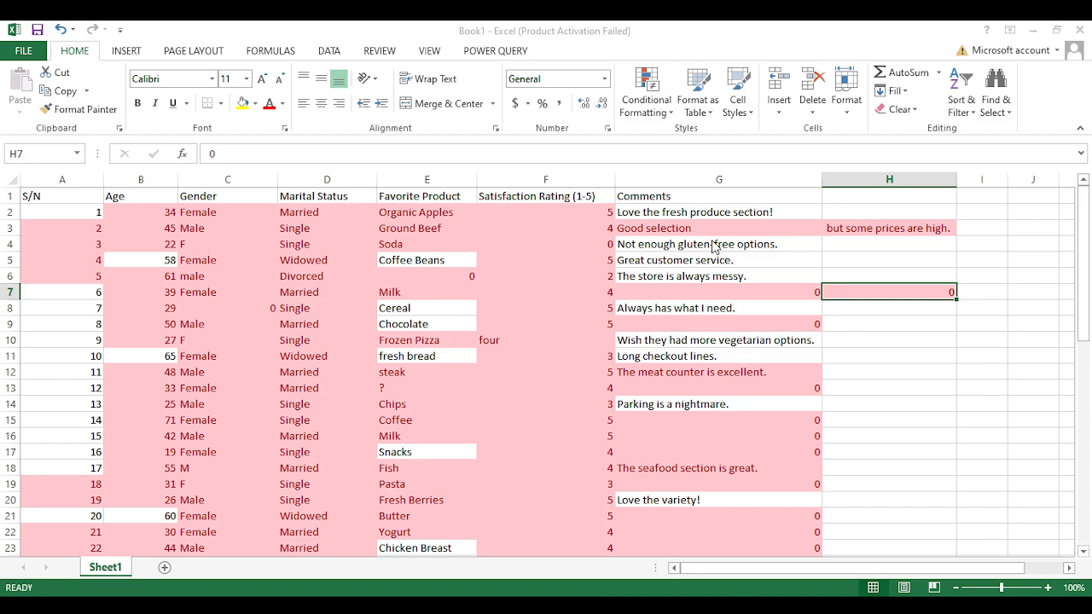
# Step: Clear the leftover filler value from spare cell H7 and review the zero-filled rows down to row 51
pyautogui.click(837, 322)
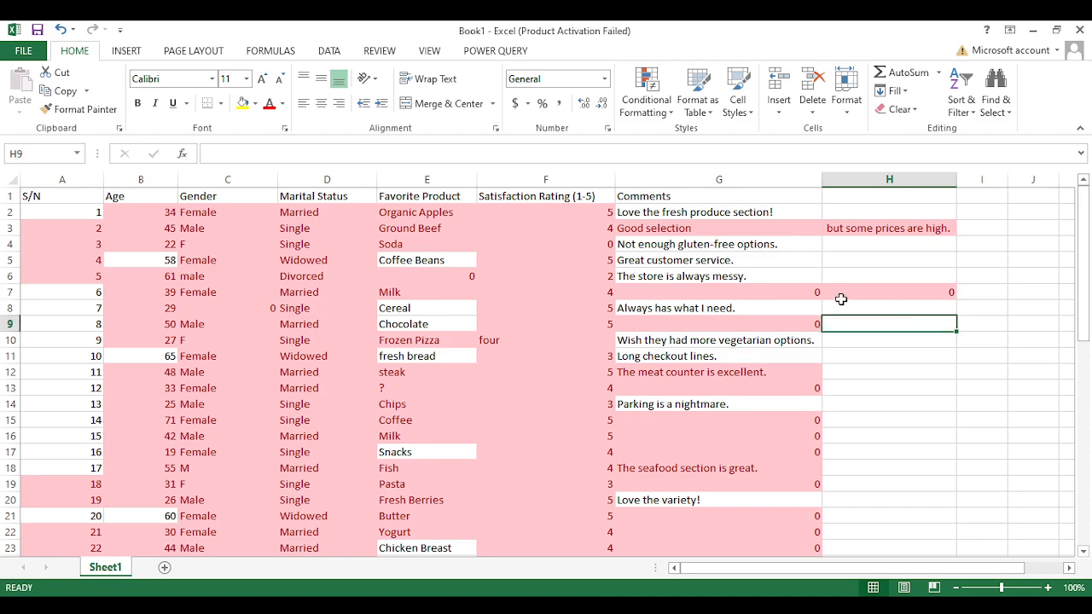
pyautogui.moveTo(841, 297); pyautogui.dragTo(895, 300)
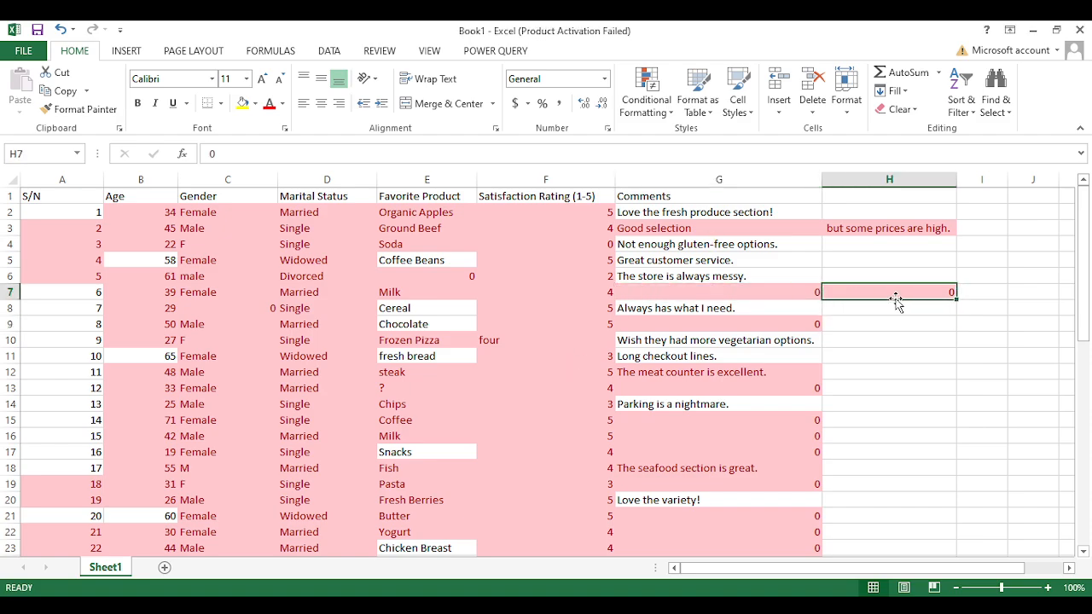
pyautogui.press('Delete')
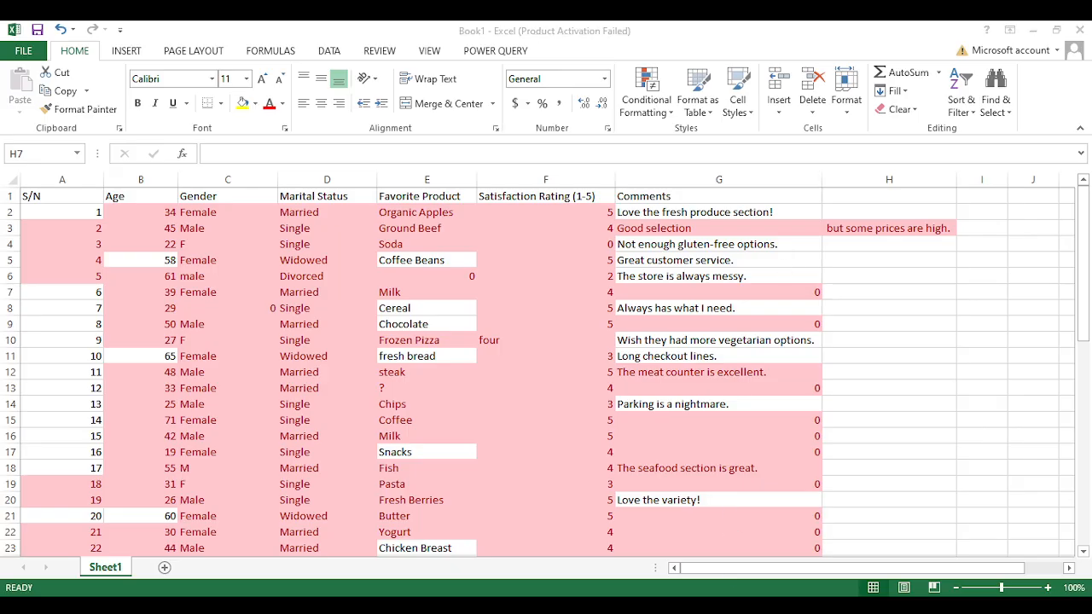
pyautogui.scroll(-10, 470, 454)
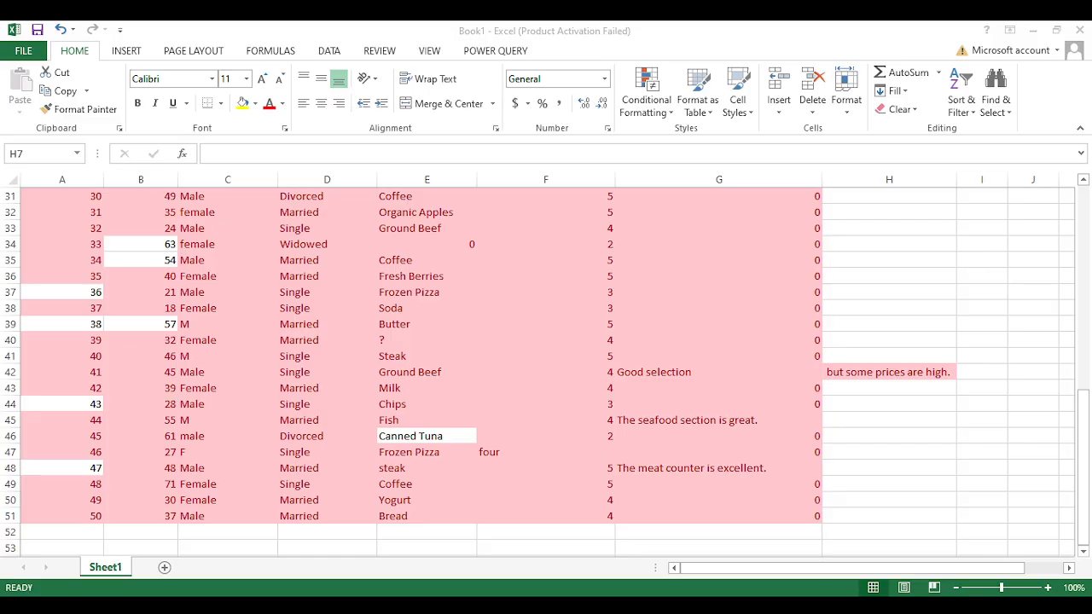
pyautogui.scroll(4, 290, 363)
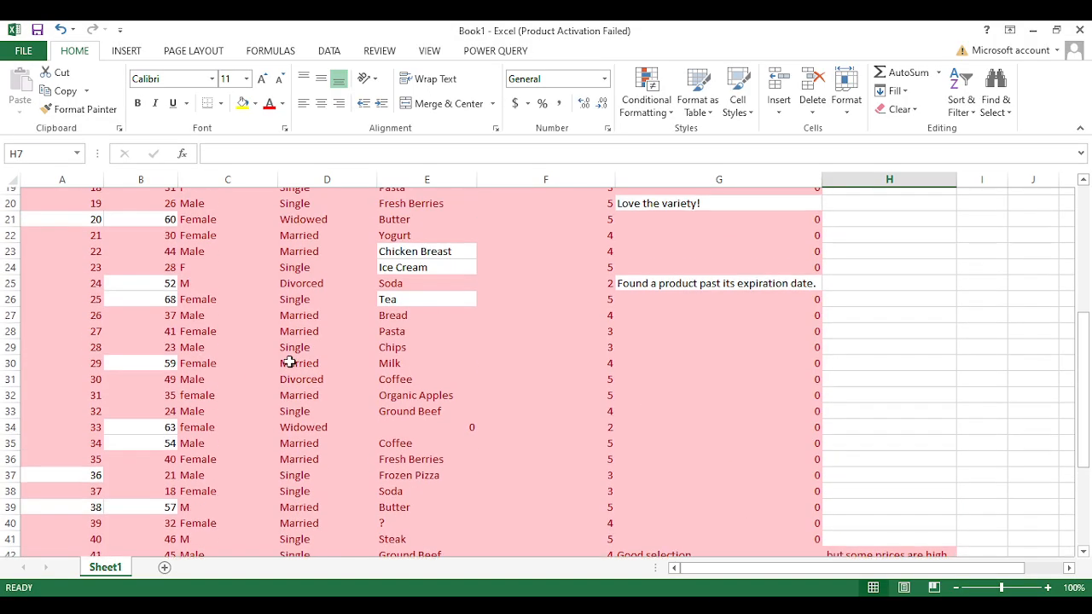
pyautogui.scroll(6, 290, 363)
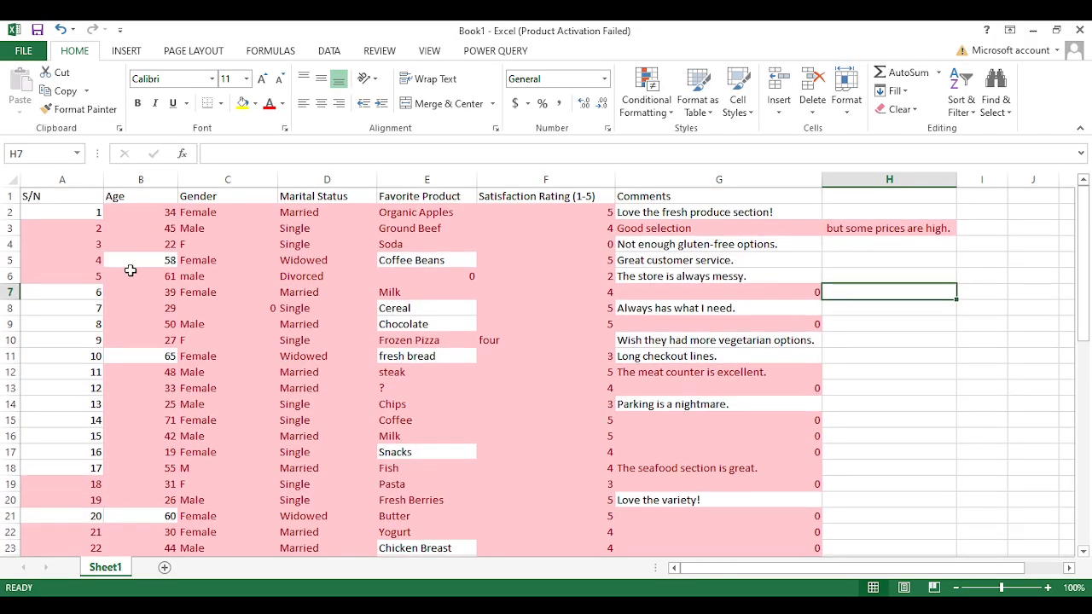
# Step: Try replacing F with FEMALE throughout the Gender column, and undo the replacement
pyautogui.click(212, 241)
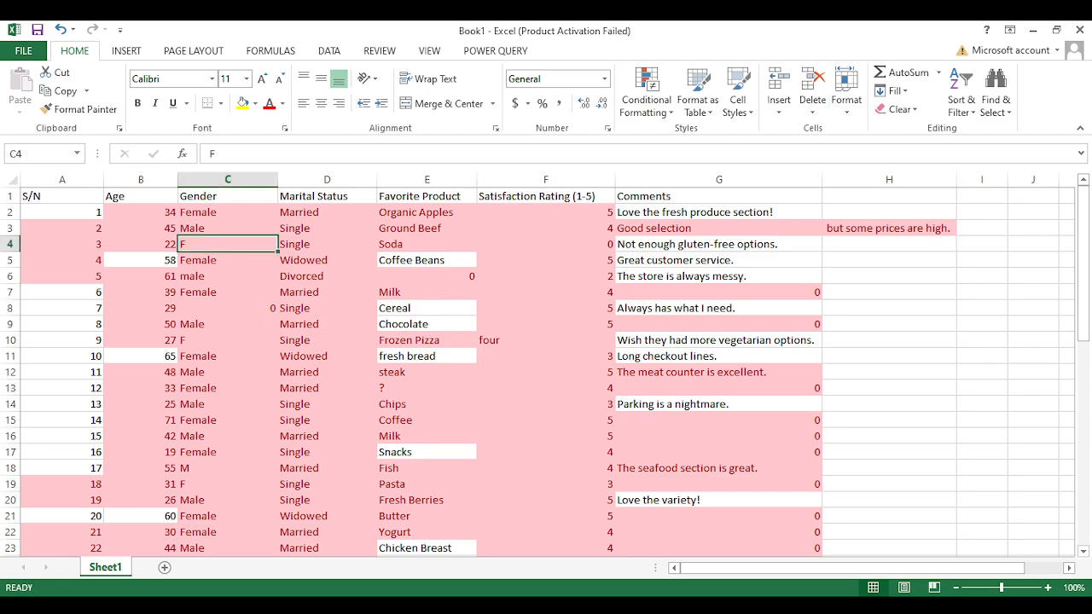
pyautogui.hotkey('alt', 'Tab')
pyautogui.hotkey('alt', 'Tab')
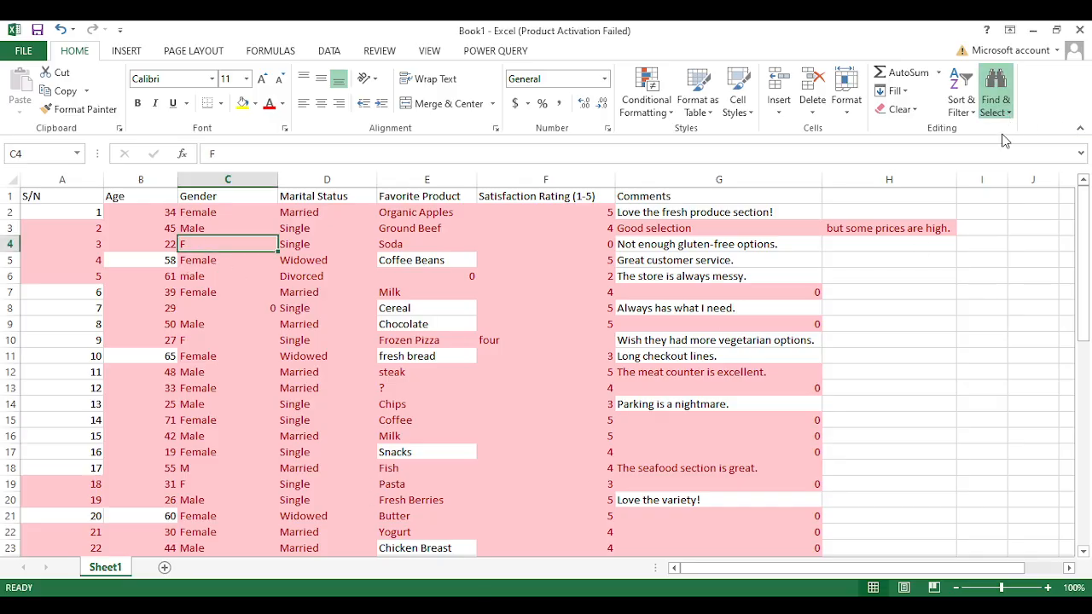
pyautogui.hotkey('alt', 'Tab')
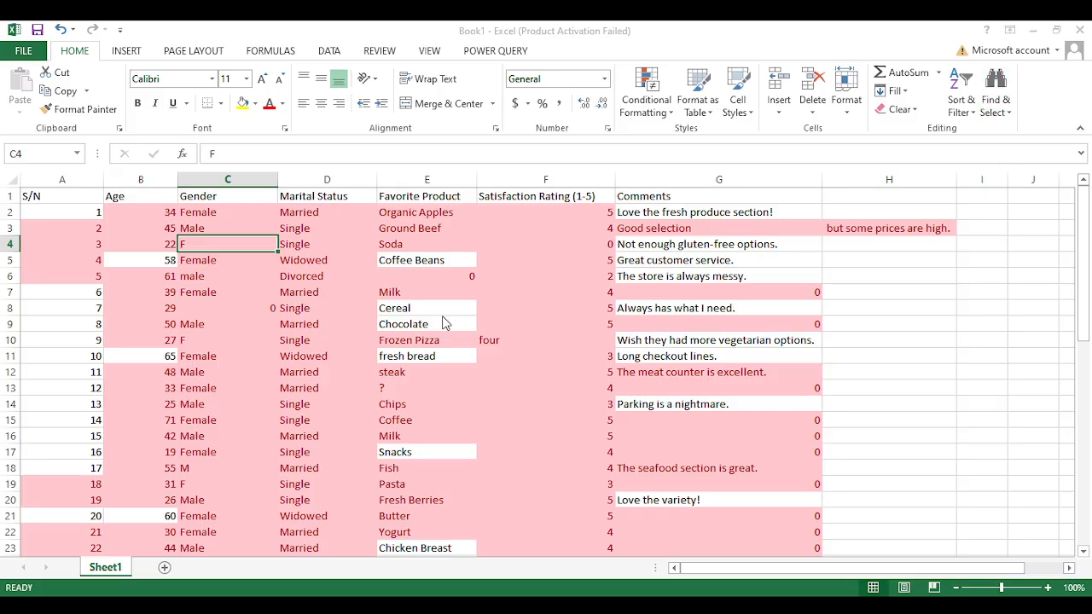
pyautogui.hotkey('alt', 'Tab')
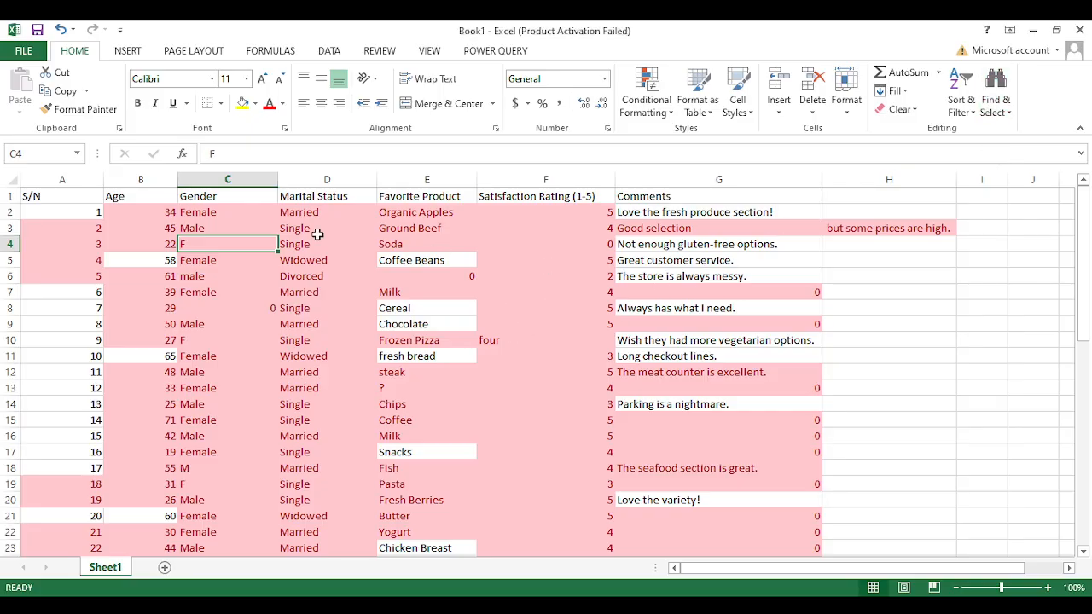
pyautogui.click(227, 179)
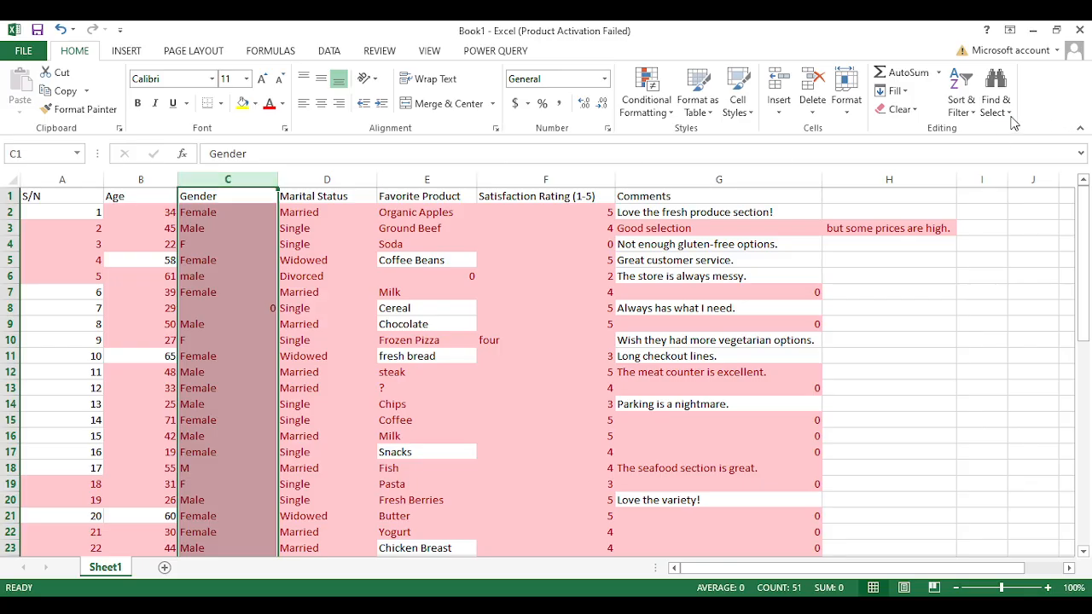
pyautogui.click(981, 153)
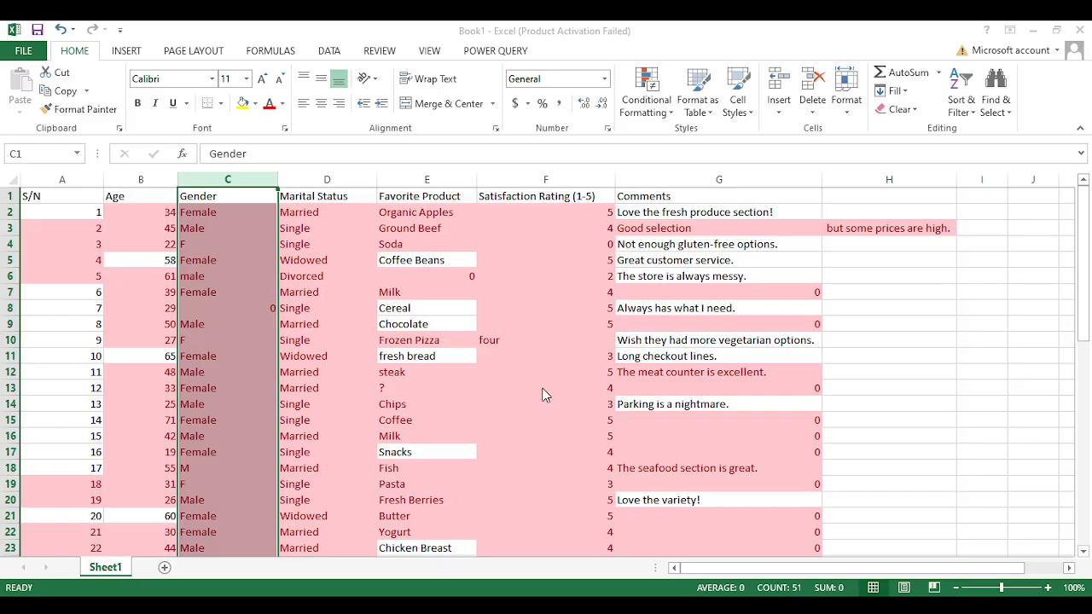
pyautogui.click(416, 405)
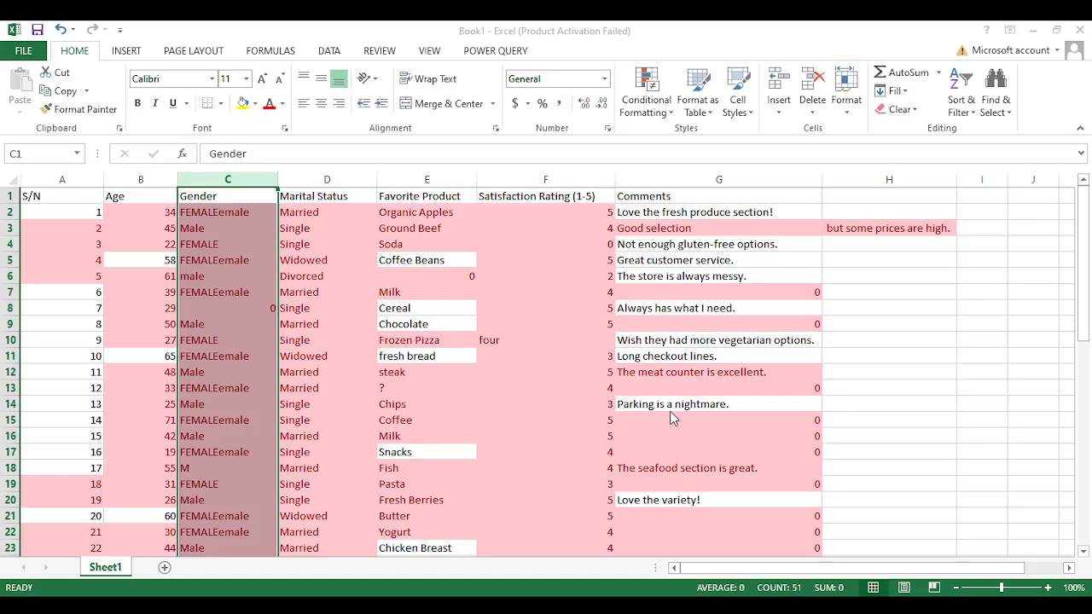
pyautogui.hotkey('ctrl', 'z')
pyautogui.click(567, 392)
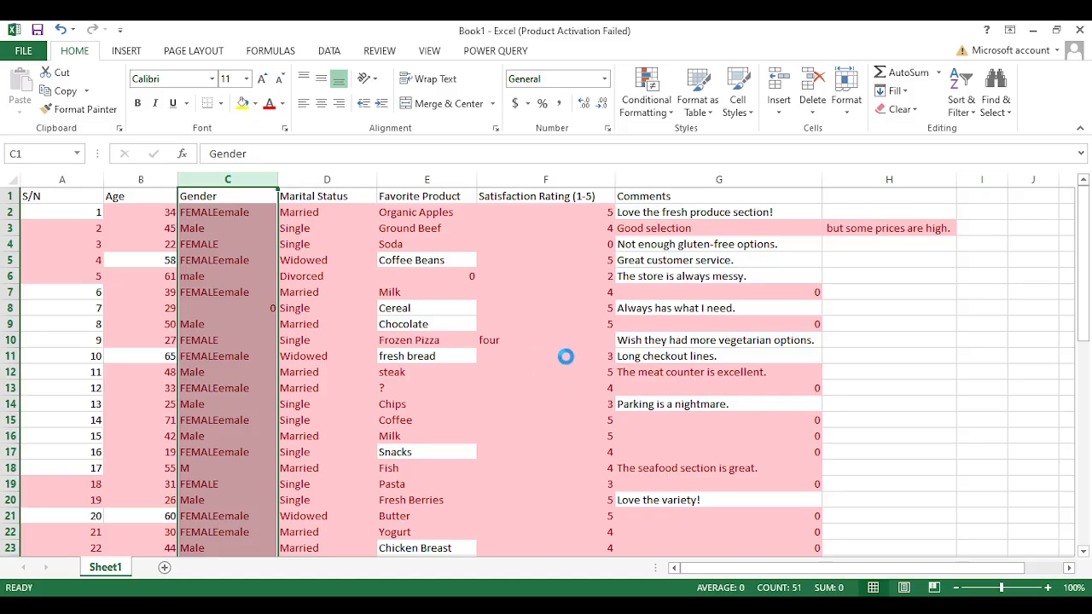
# Step: Copy the F entry in C4, try replacing F with FEMALE across the whole sheet, and undo the replacement
pyautogui.click(217, 238)
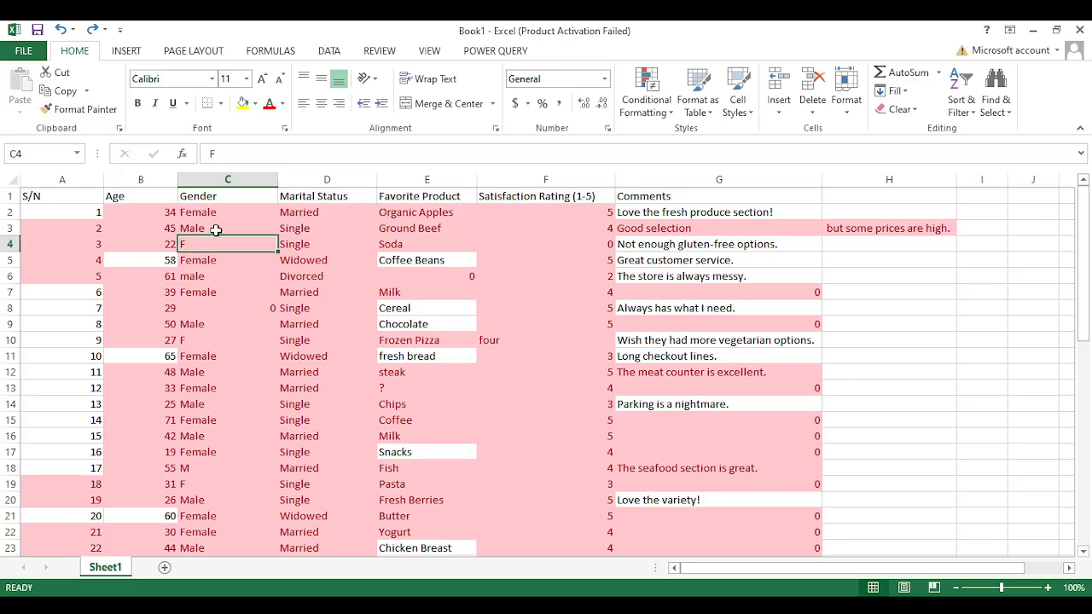
pyautogui.click(215, 229)
pyautogui.click(215, 244)
pyautogui.hotkey('ctrl', 'c')
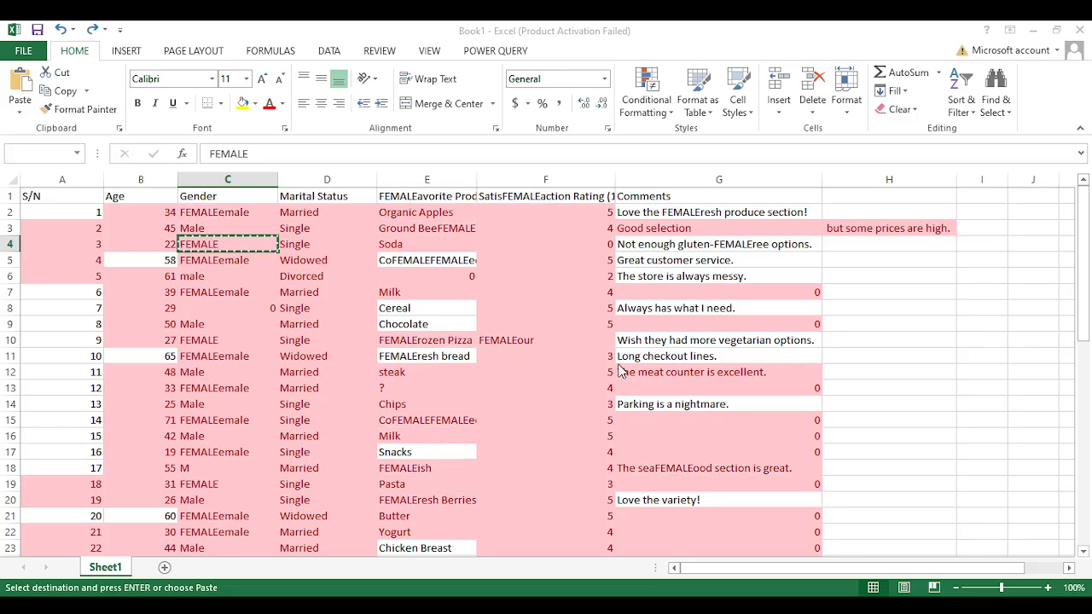
pyautogui.click(498, 389)
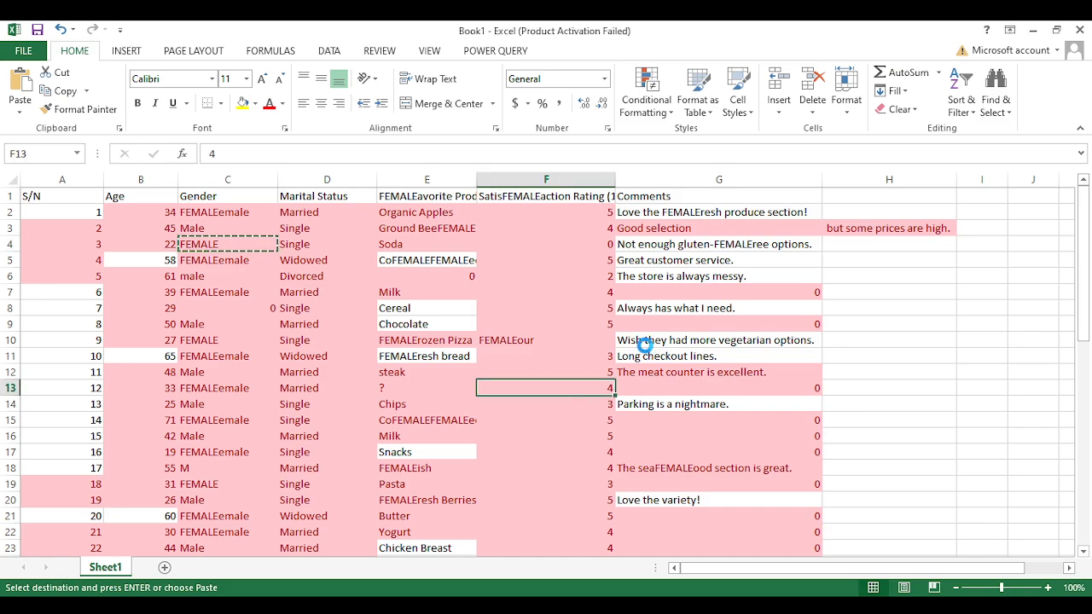
pyautogui.hotkey('ctrl', 'z')
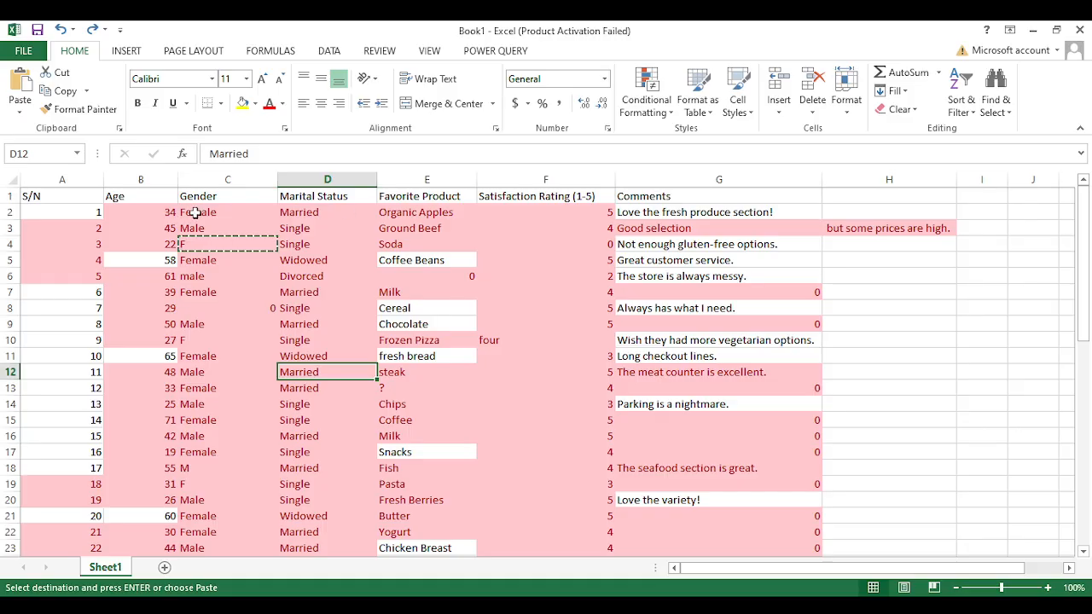
pyautogui.click(195, 213)
pyautogui.click(202, 248)
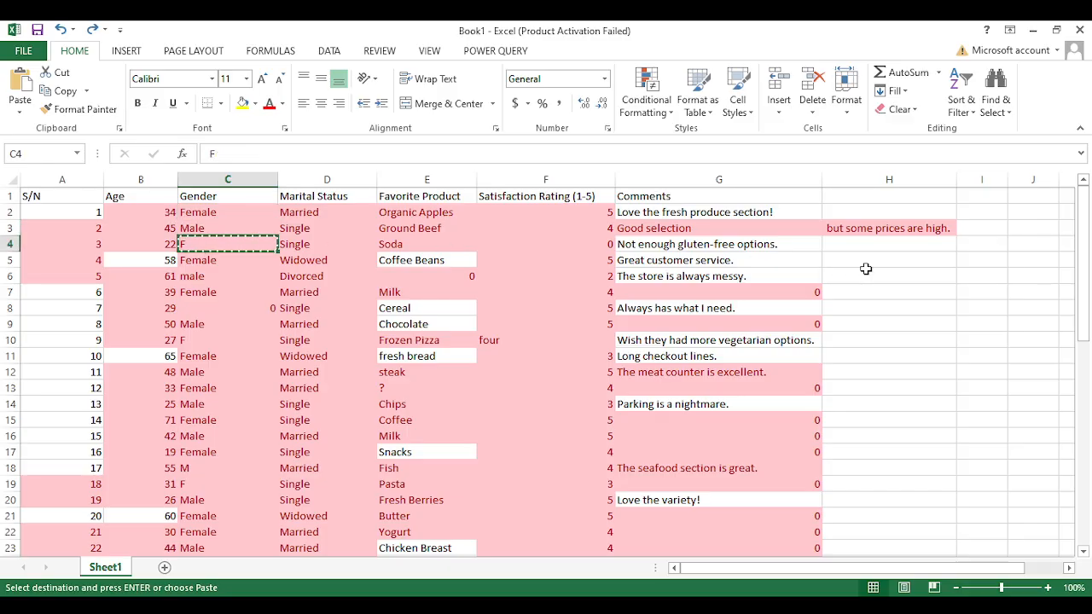
pyautogui.press('Escape')
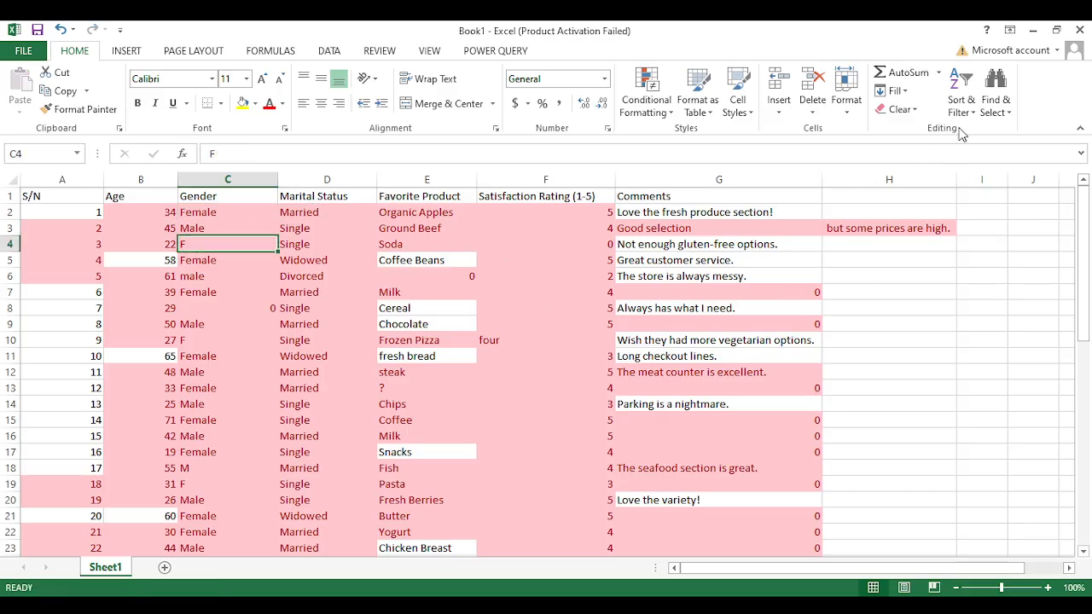
# Step: Standardize the Gender column by replacing Female with F and Male with M
pyautogui.click(215, 179)
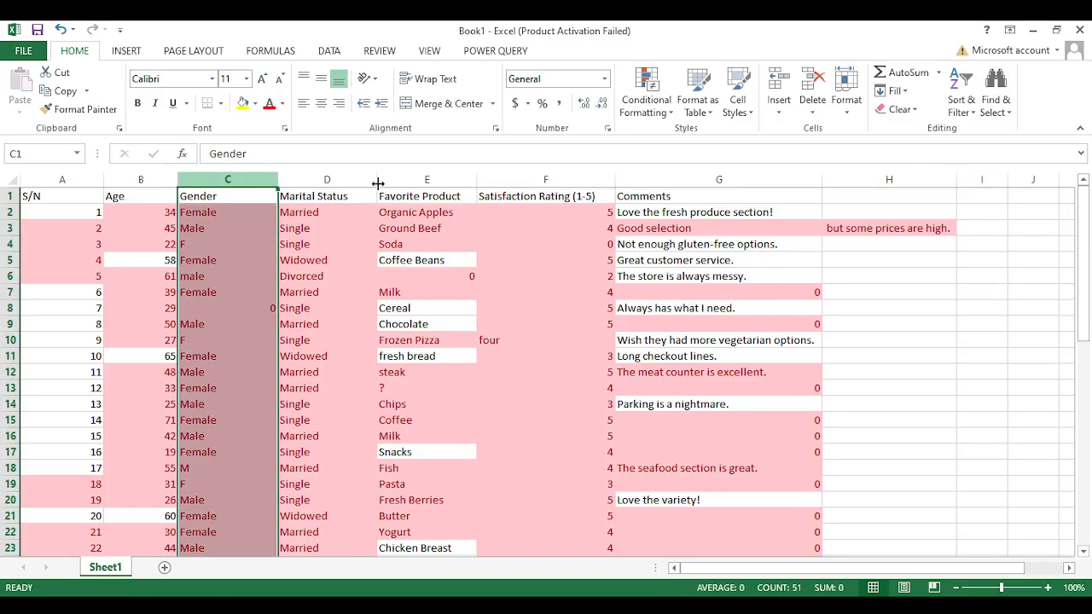
pyautogui.click(990, 135)
pyautogui.click(718, 337)
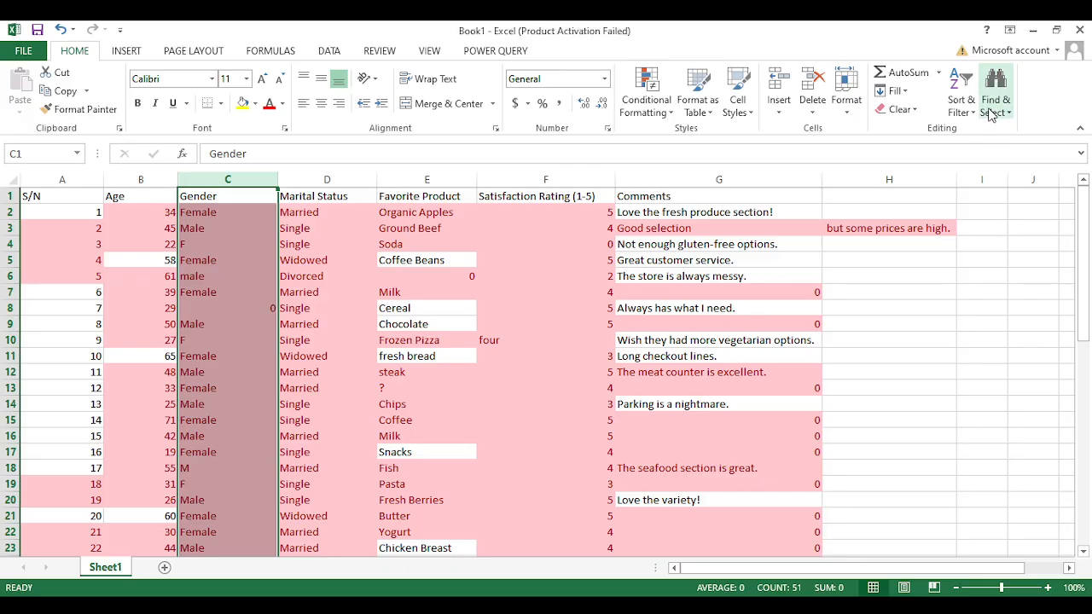
pyautogui.click(990, 109)
pyautogui.click(998, 145)
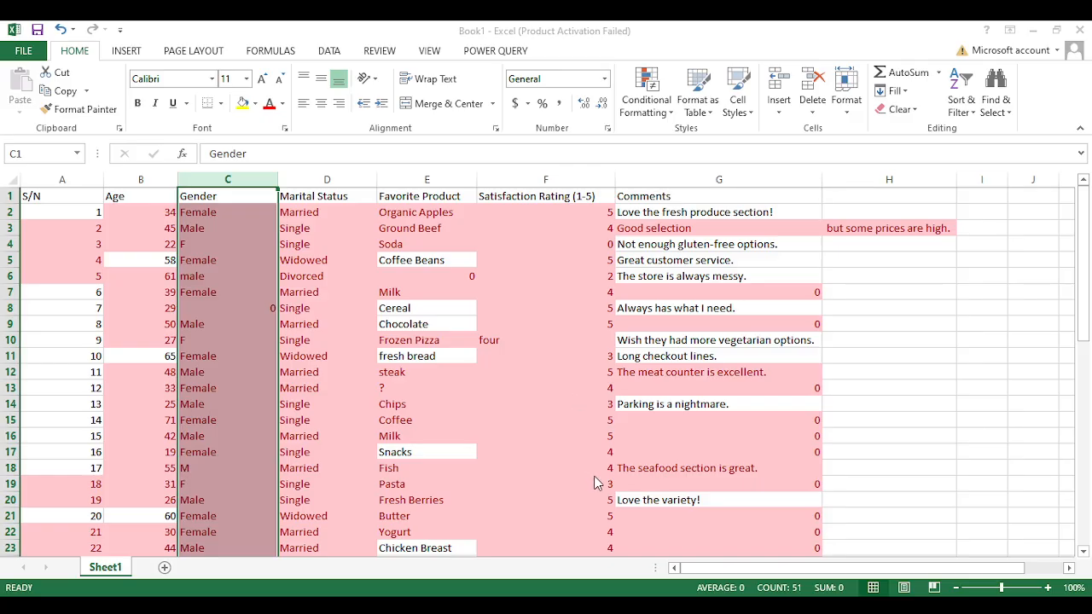
pyautogui.press('Return')
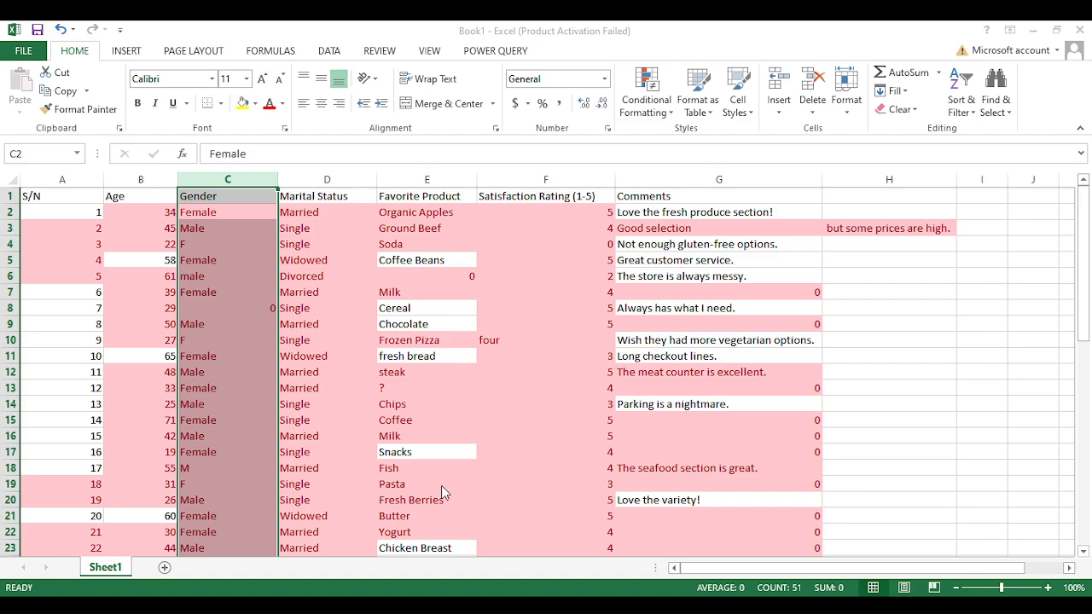
pyautogui.click(411, 480)
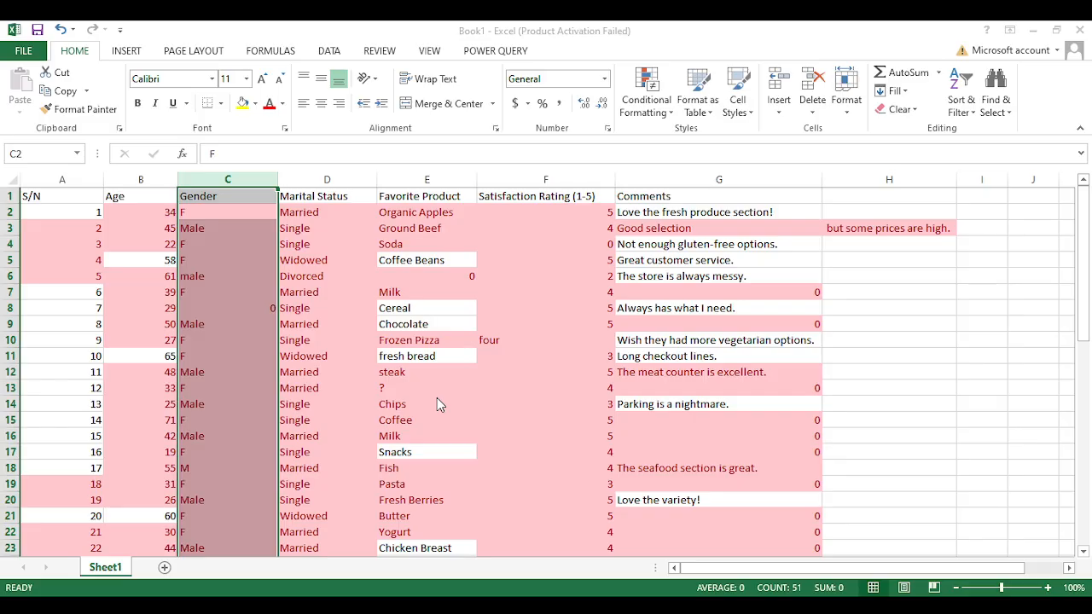
pyautogui.click(397, 482)
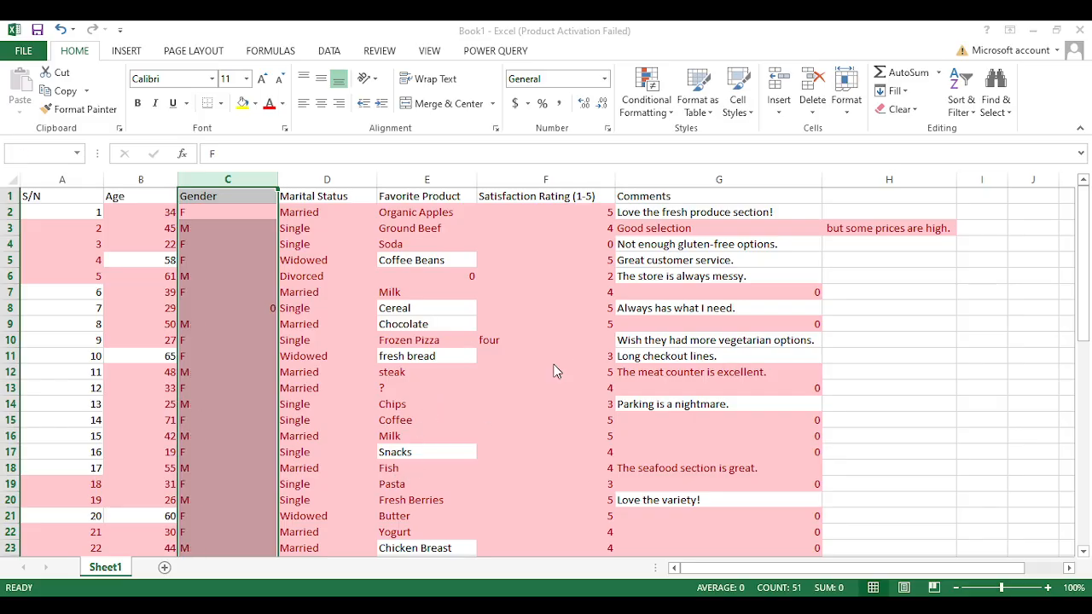
# Step: Review the standardized Gender entries down to row 50
pyautogui.scroll(-18, 598, 354)
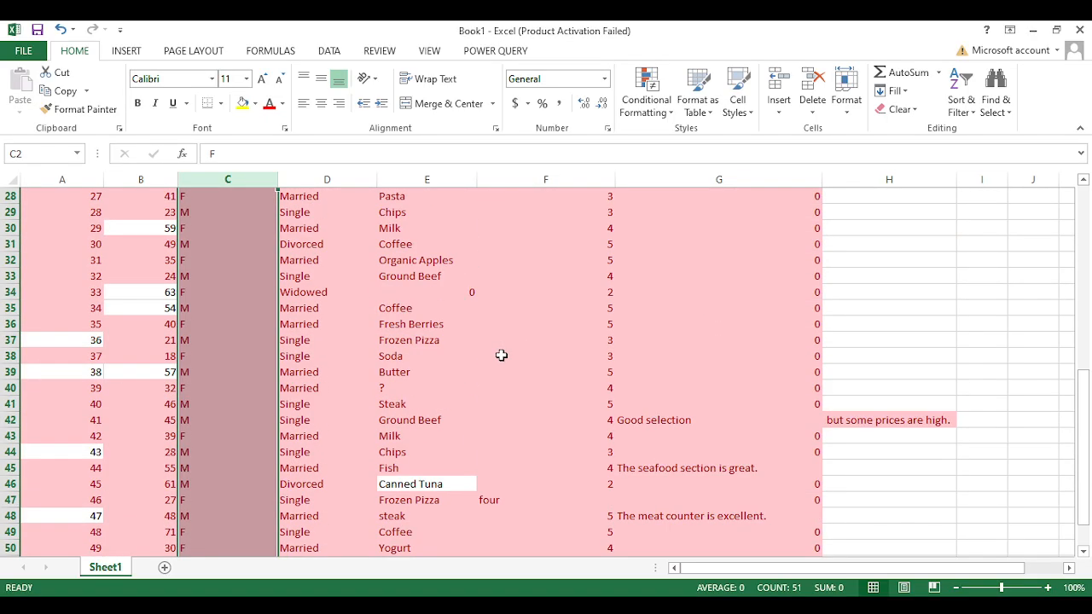
pyautogui.scroll(18, 502, 356)
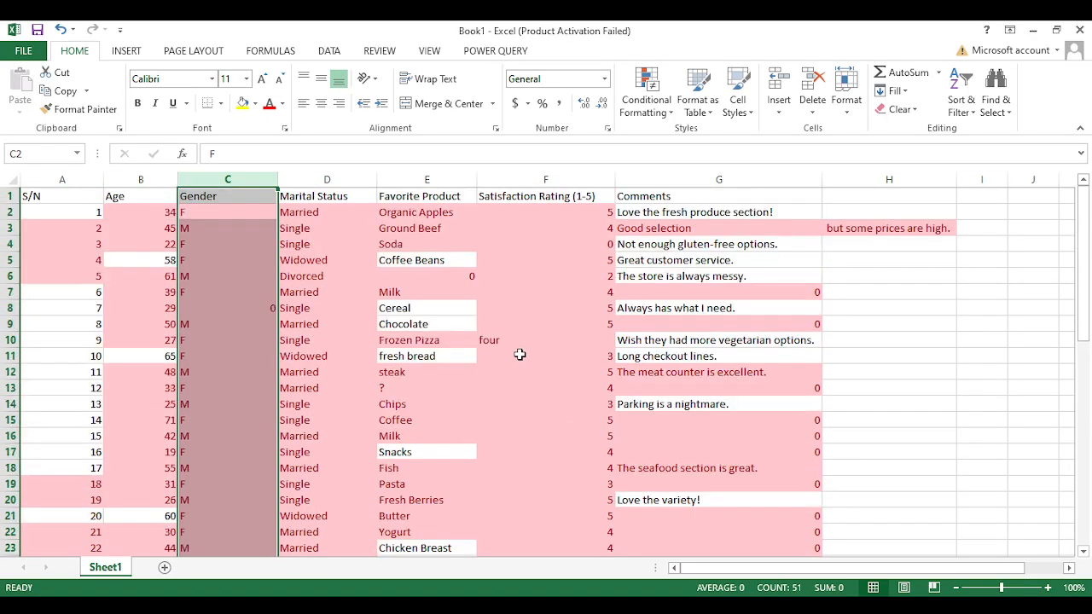
pyautogui.click(901, 308)
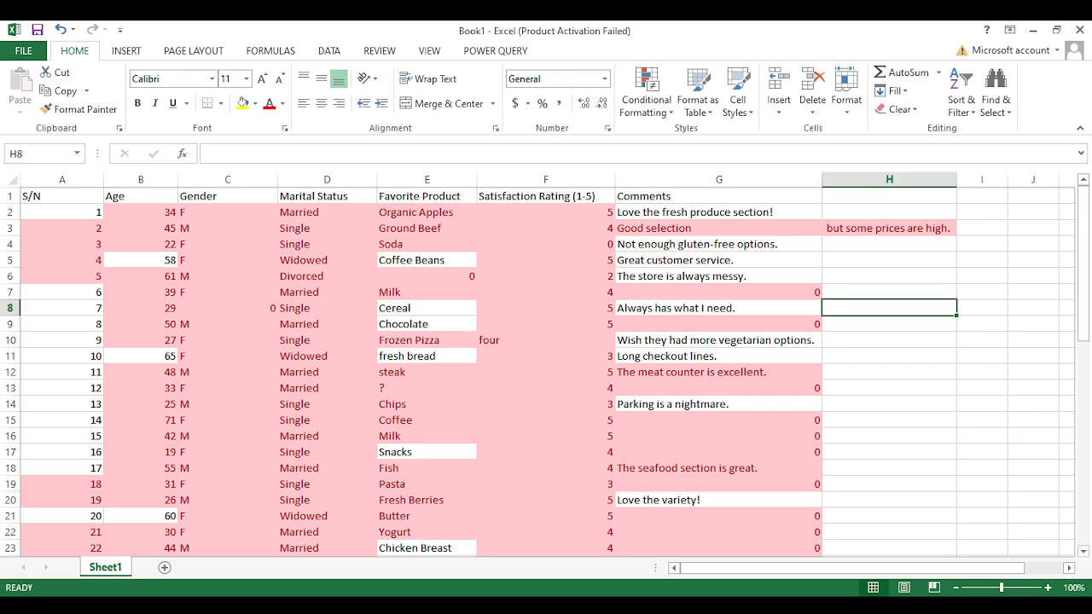
pyautogui.hotkey('ctrl', 'f')
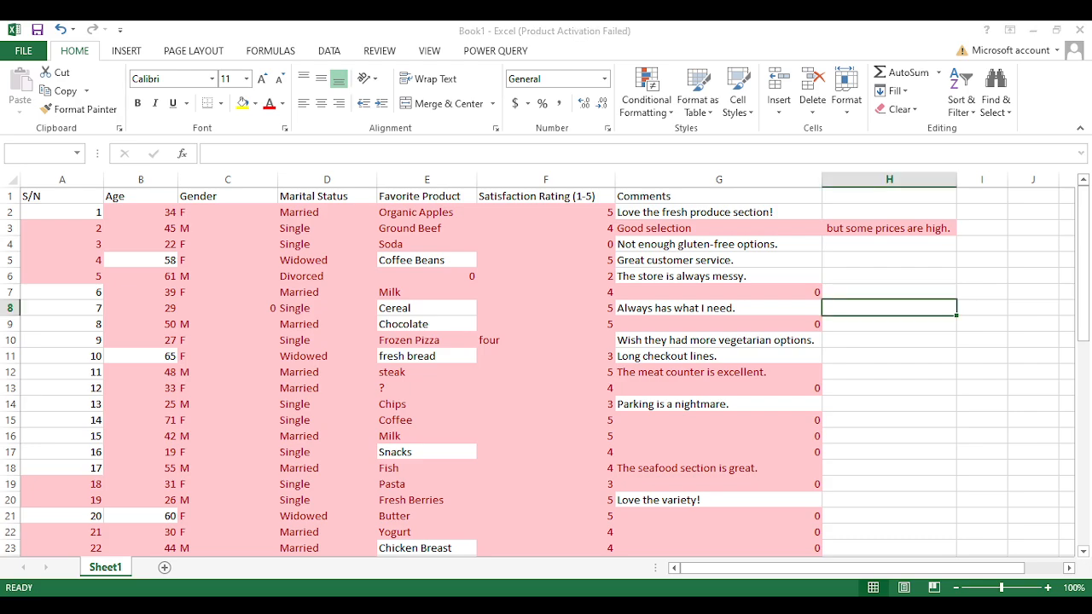
pyautogui.click(532, 358)
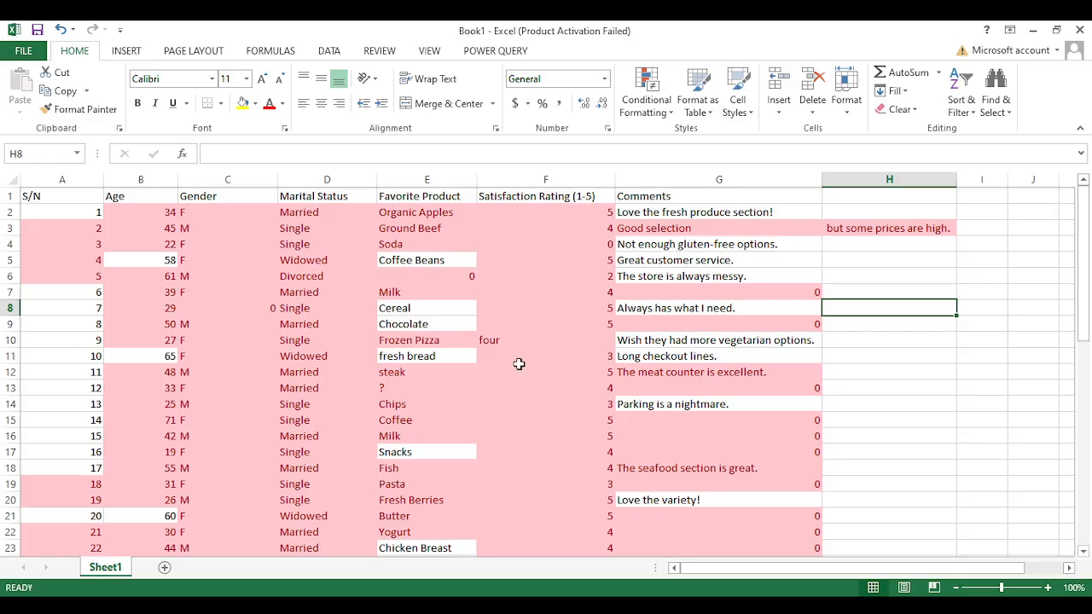
pyautogui.click(511, 607)
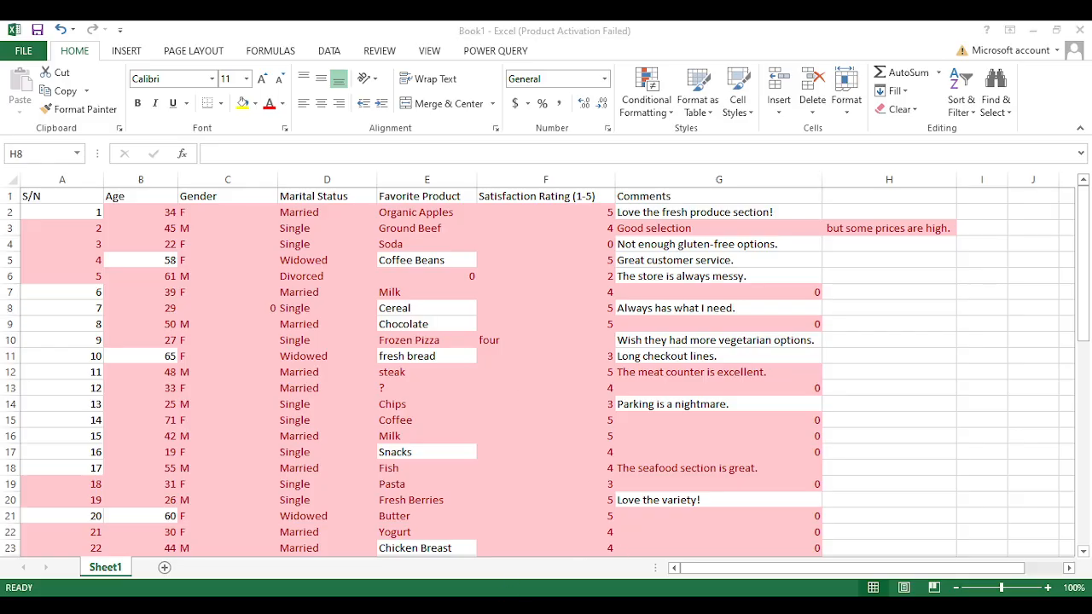
pyautogui.click(519, 606)
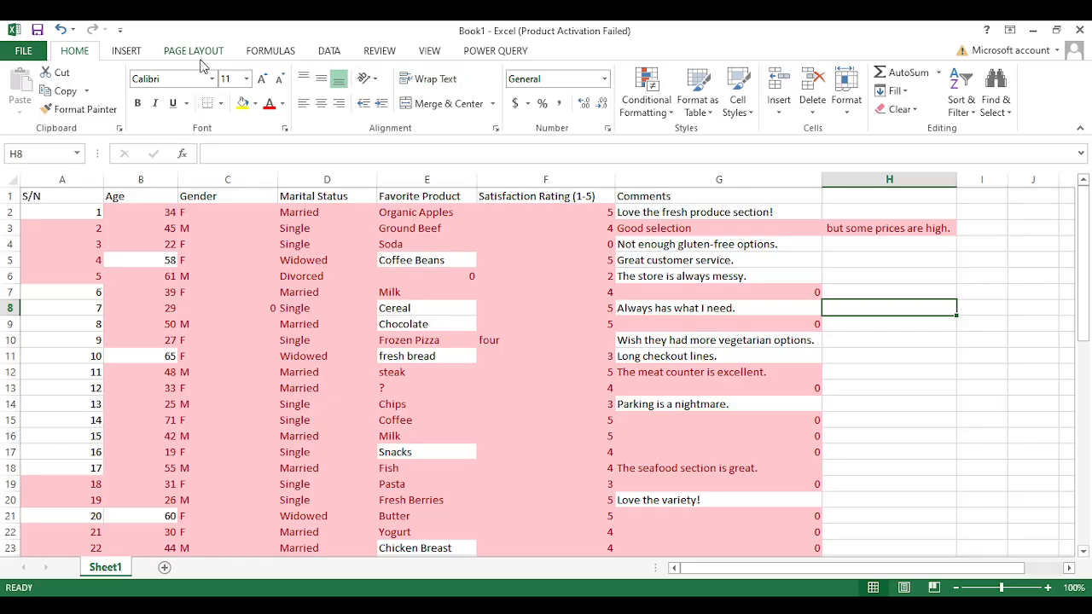
# Step: Run a spelling check on the survey sheet
pyautogui.click(128, 52)
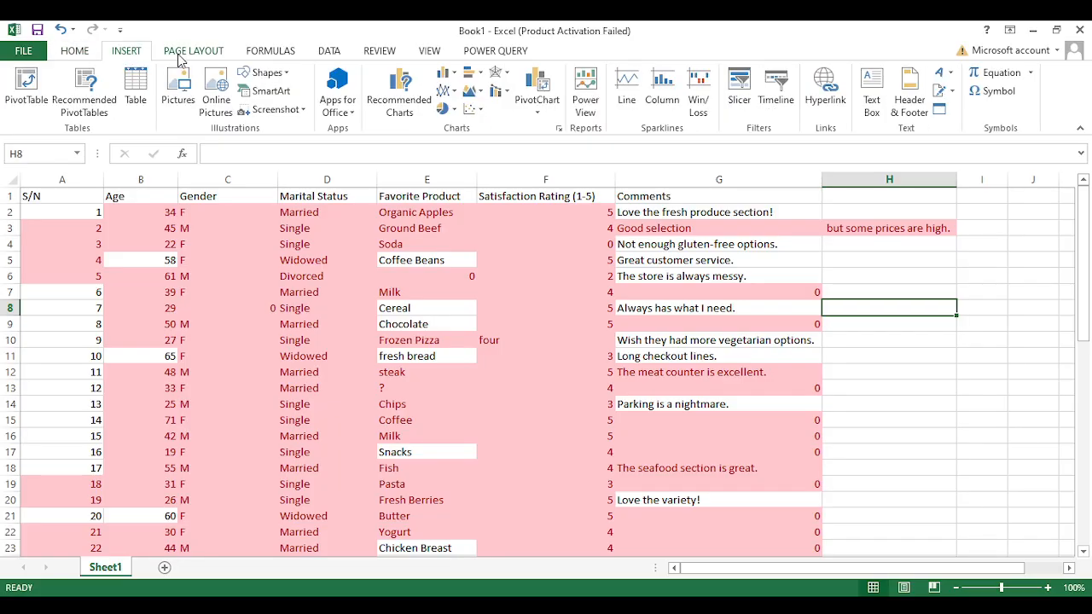
pyautogui.click(334, 53)
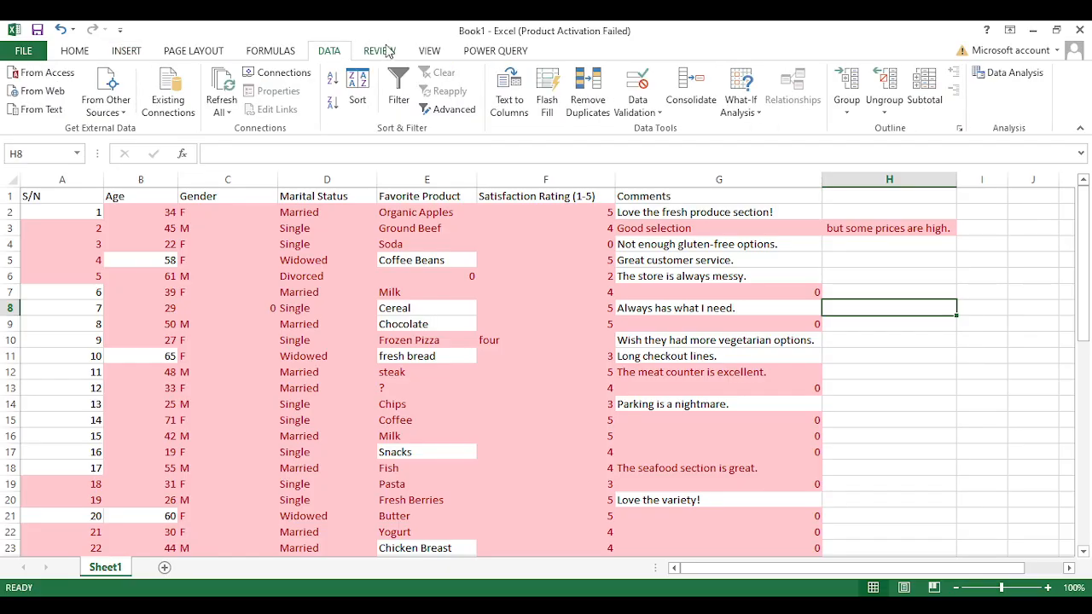
pyautogui.click(430, 57)
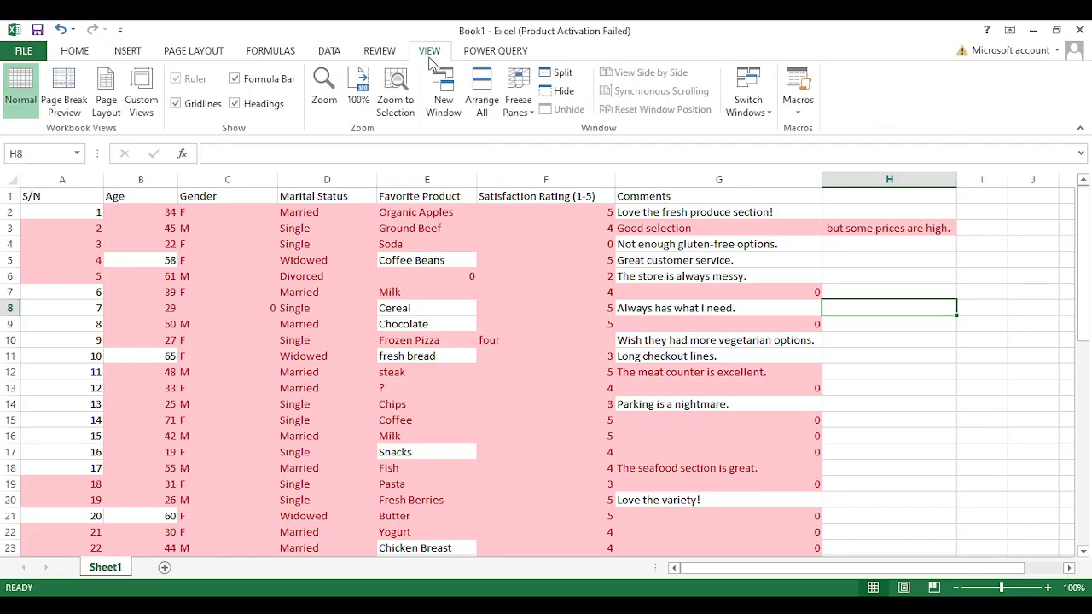
pyautogui.click(382, 51)
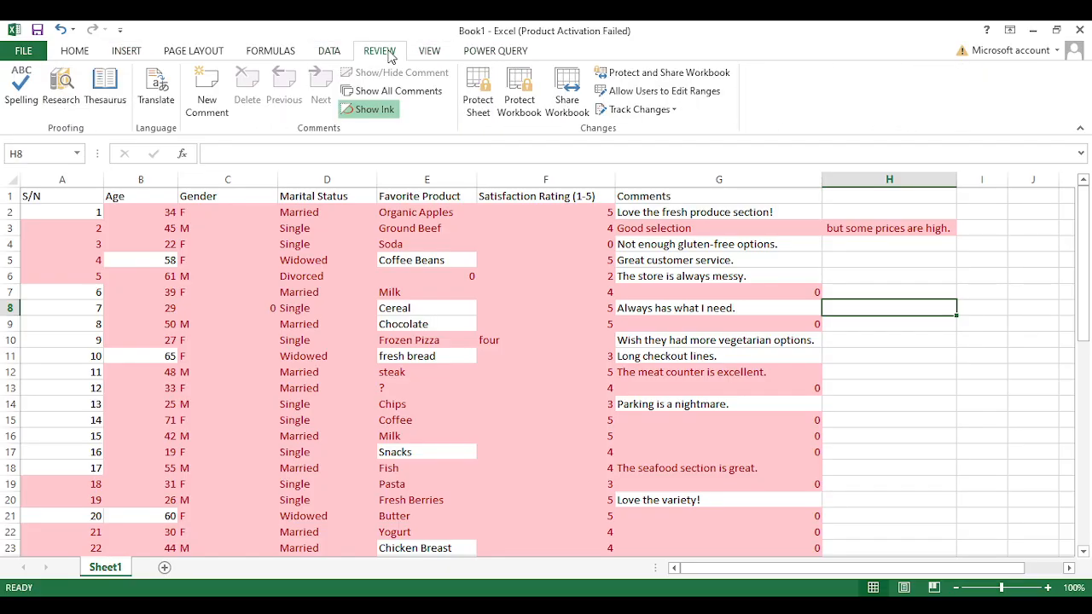
pyautogui.click(26, 101)
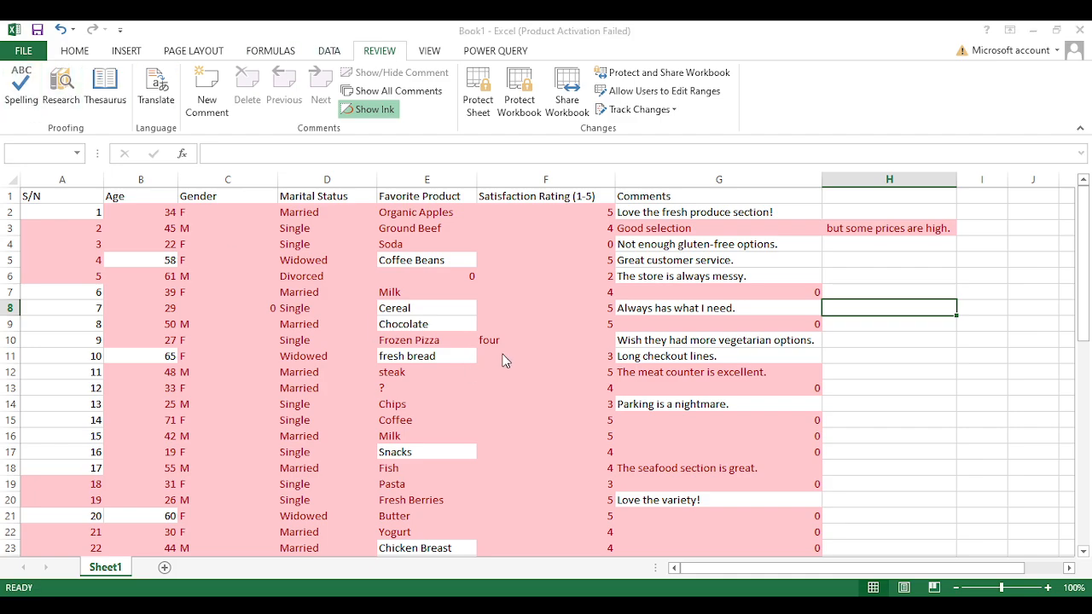
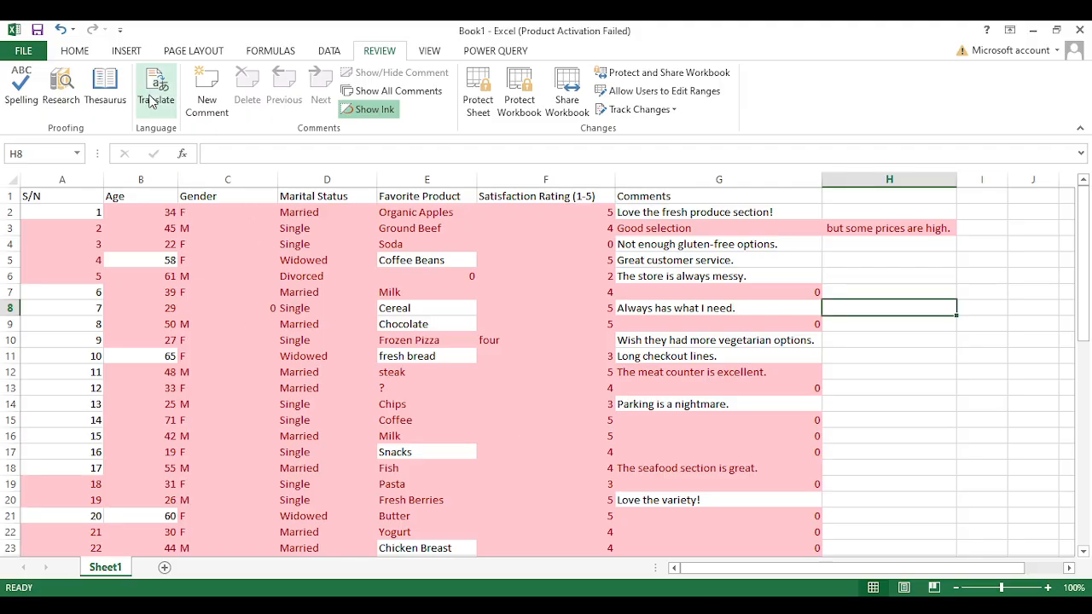
# Step: Convert the survey data in columns A to H into a table with headers and apply the light gray banded style
pyautogui.click(126, 53)
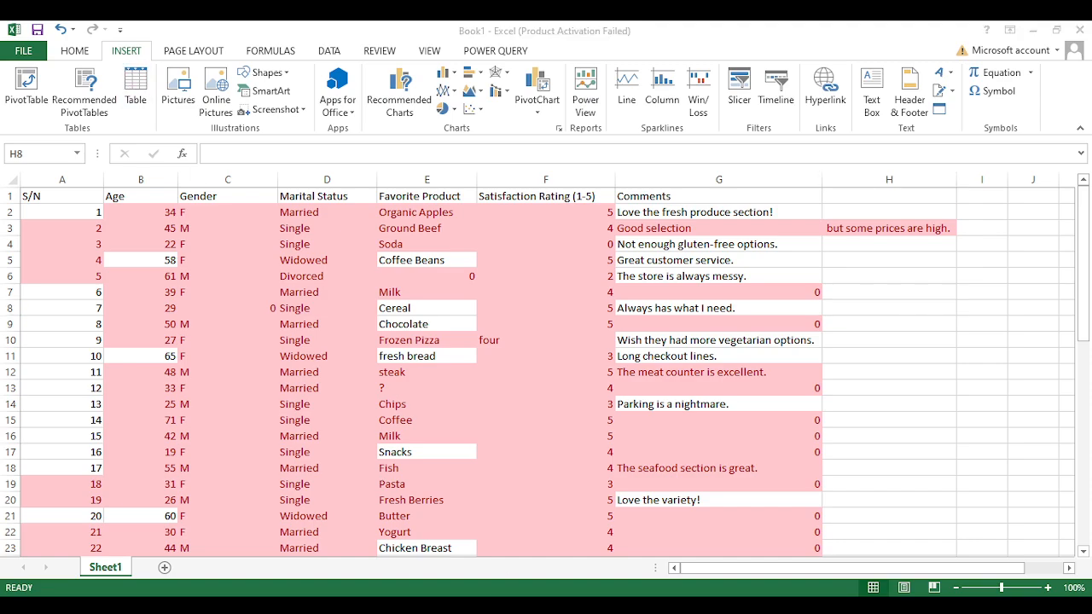
pyautogui.click(136, 102)
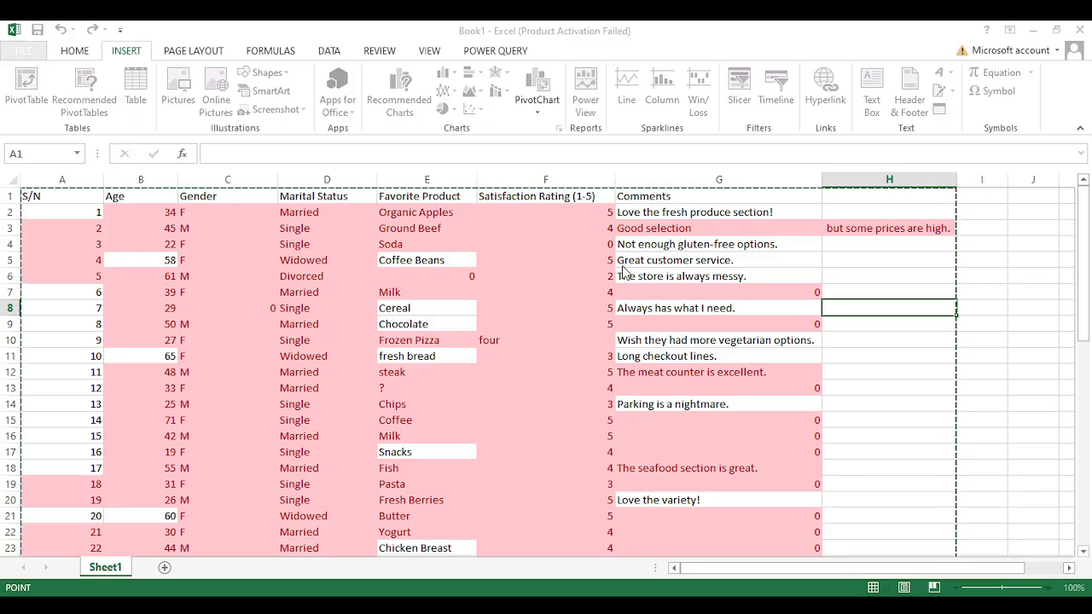
pyautogui.click(535, 322)
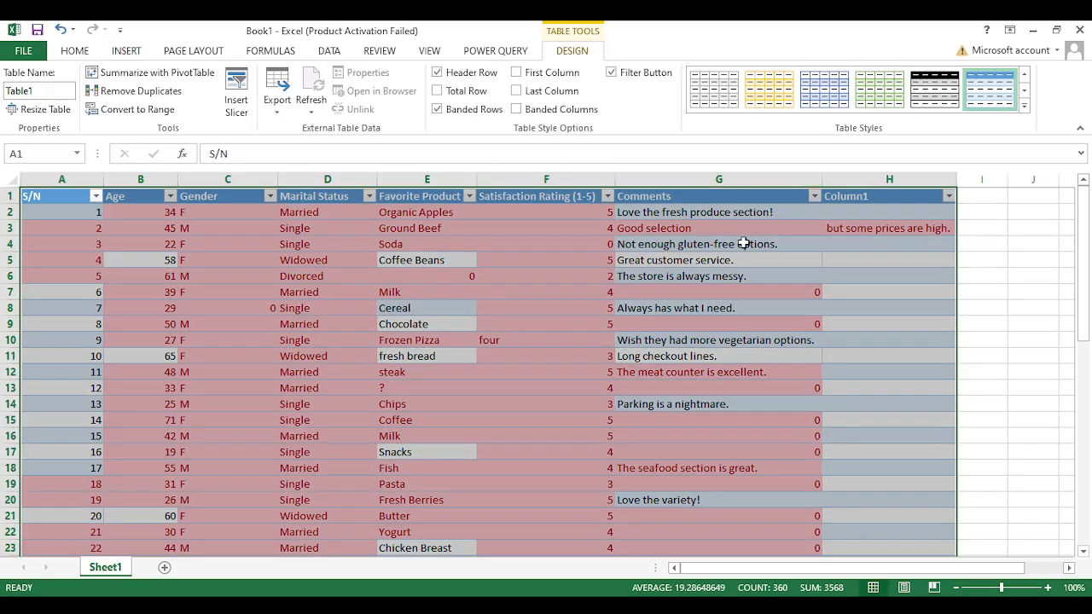
pyautogui.click(715, 92)
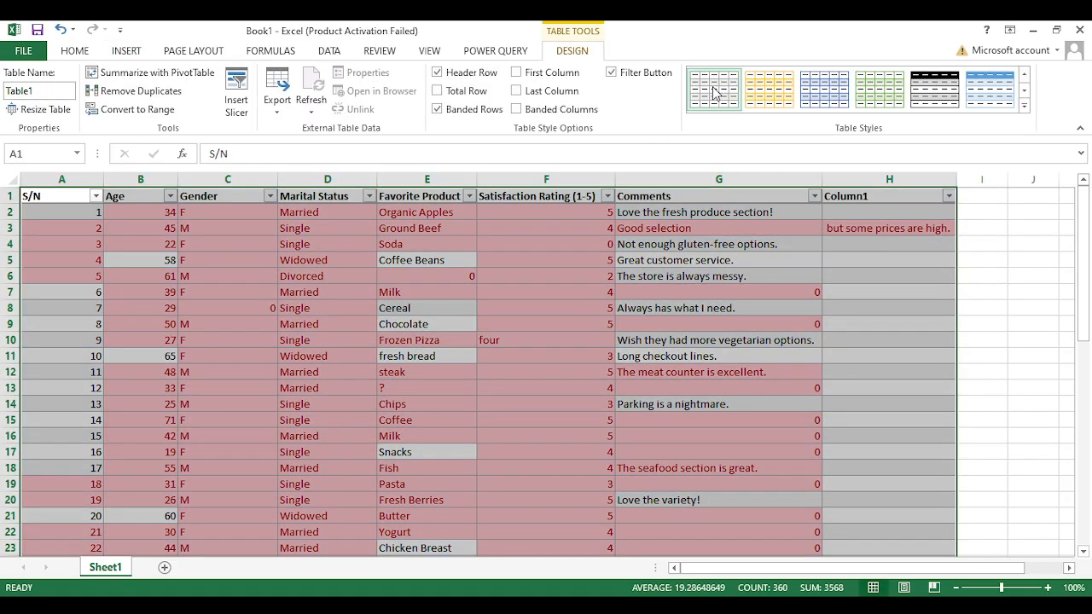
# Step: Collapse the ribbon to show more rows and deselect the table
pyautogui.doubleClick(572, 51)
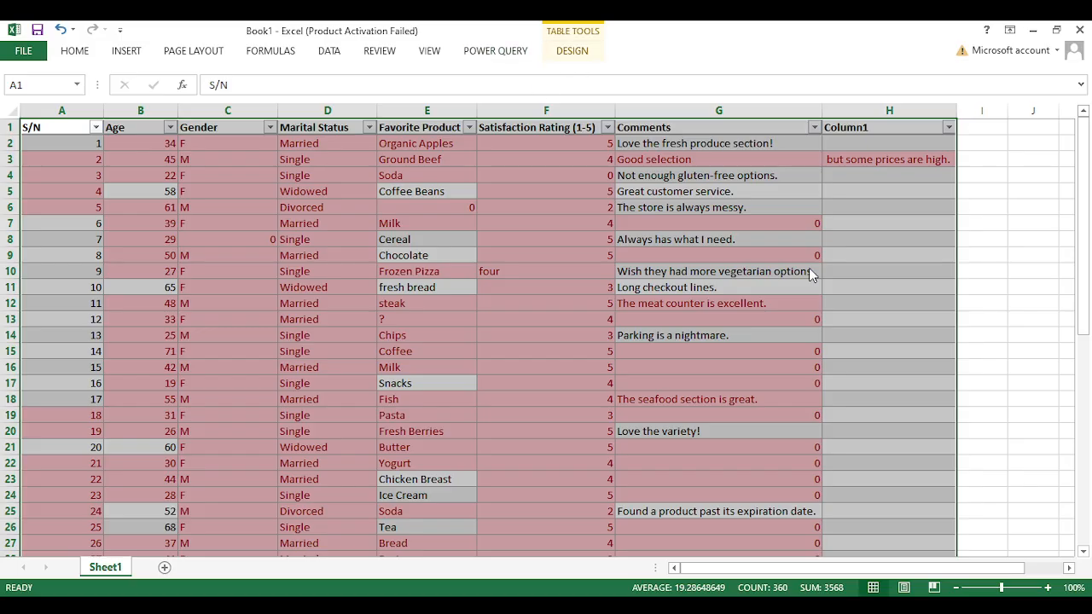
pyautogui.click(407, 159)
pyautogui.click(1038, 245)
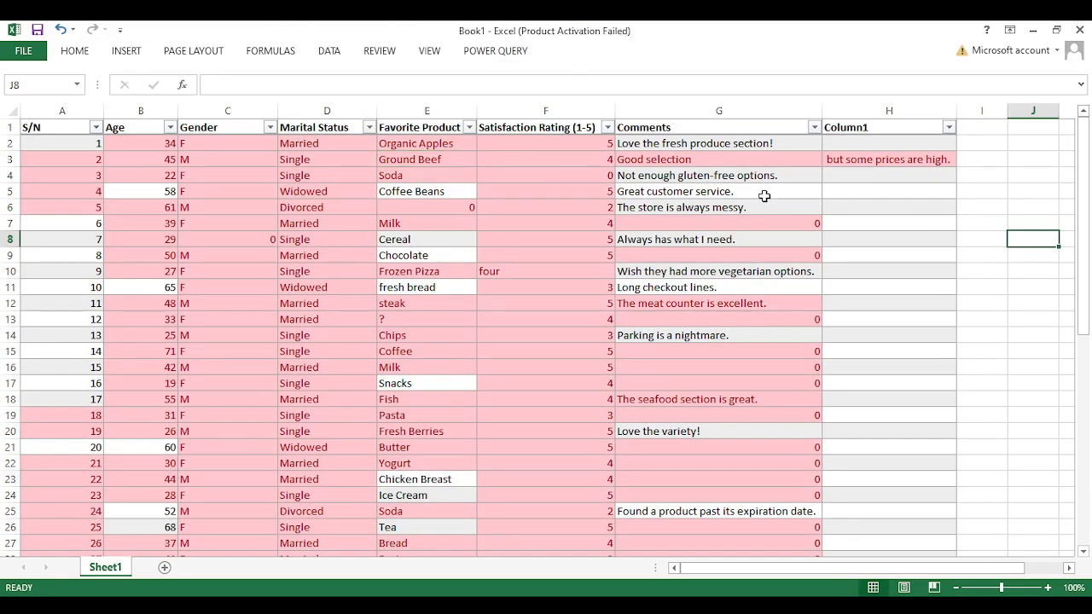
pyautogui.press('Down')
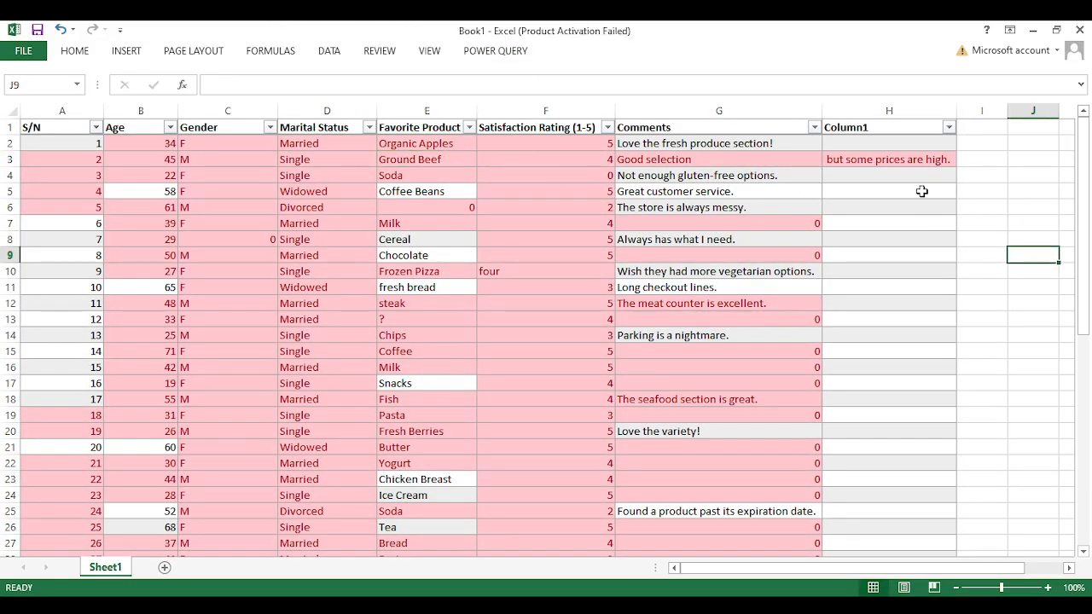
# Step: Filter the table's Gender column to show only F, and clear the filter
pyautogui.click(161, 132)
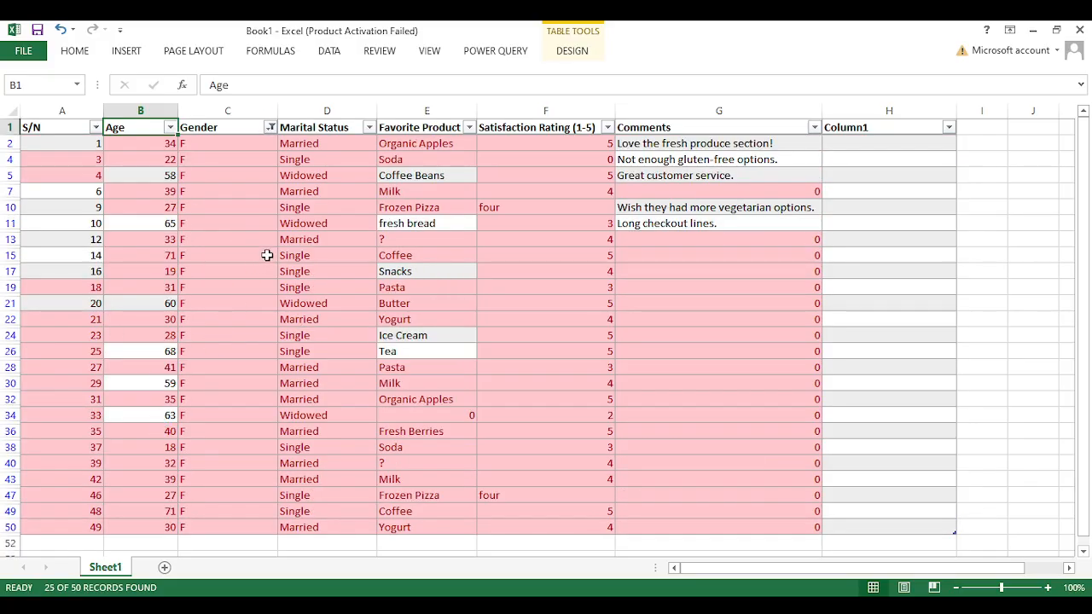
pyautogui.click(267, 255)
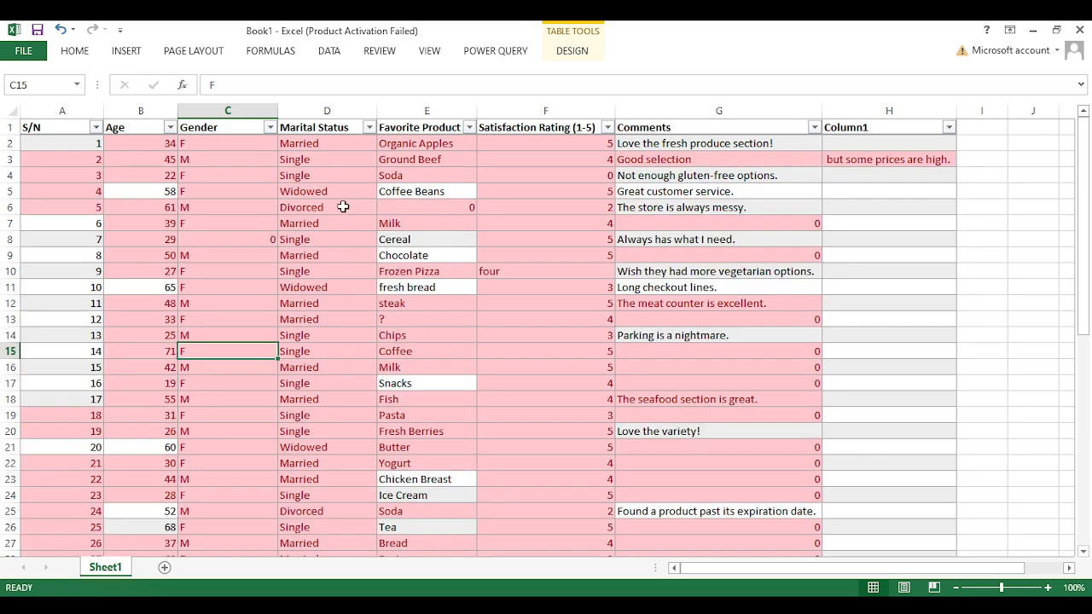
# Step: Look through the full survey table down to row 51
pyautogui.scroll(-13, 343, 207)
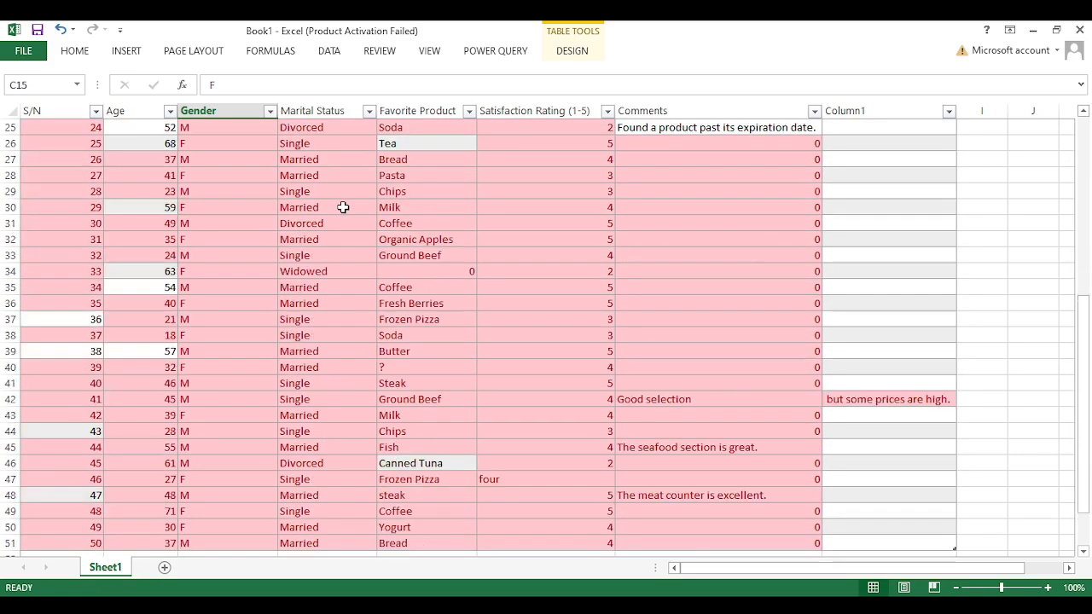
pyautogui.click(646, 253)
pyautogui.press('Down')
pyautogui.scroll(13, 560, 248)
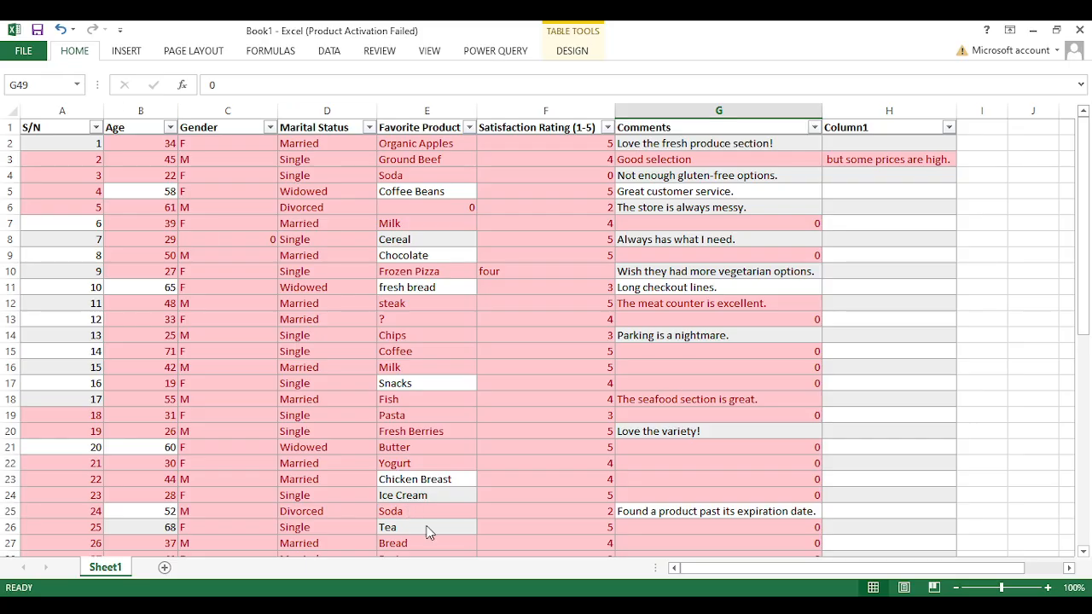
pyautogui.click(546, 604)
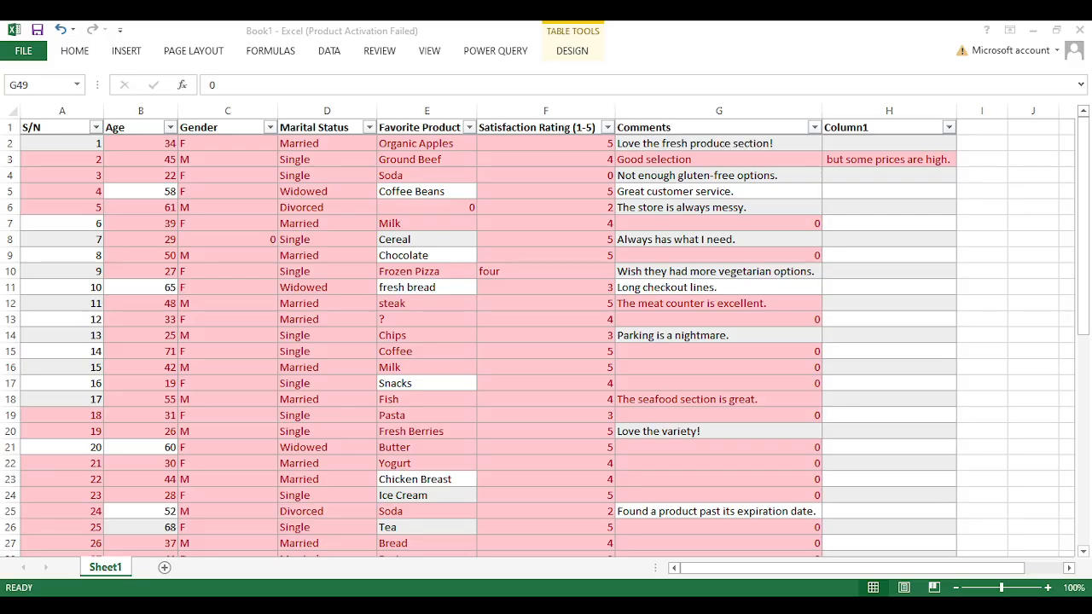
pyautogui.scroll(-6, 390, 421)
pyautogui.scroll(6, 655, 241)
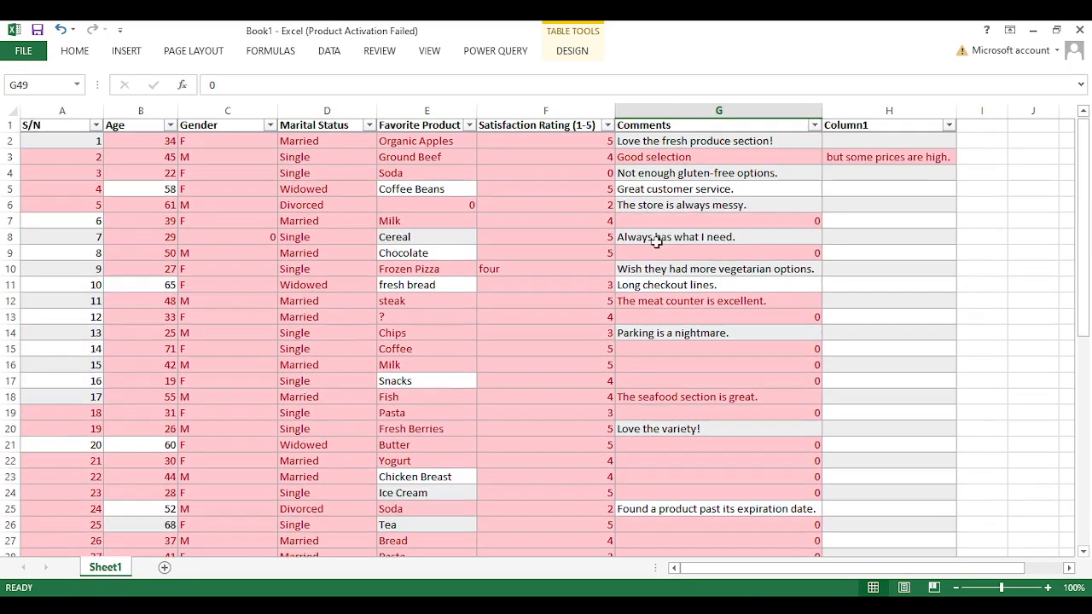
# Step: Add a new table column with the header PRICE in cell I1
pyautogui.click(979, 128)
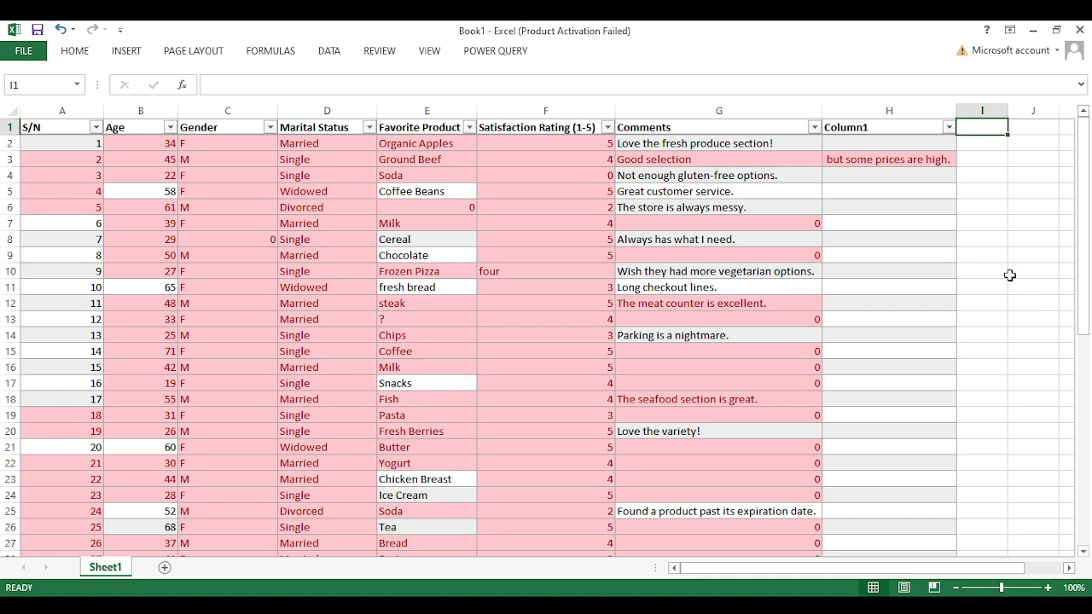
pyautogui.write('MON')
pyautogui.press('BackSpace')
pyautogui.press('BackSpace')
pyautogui.press('BackSpace')
pyautogui.write('PRI')
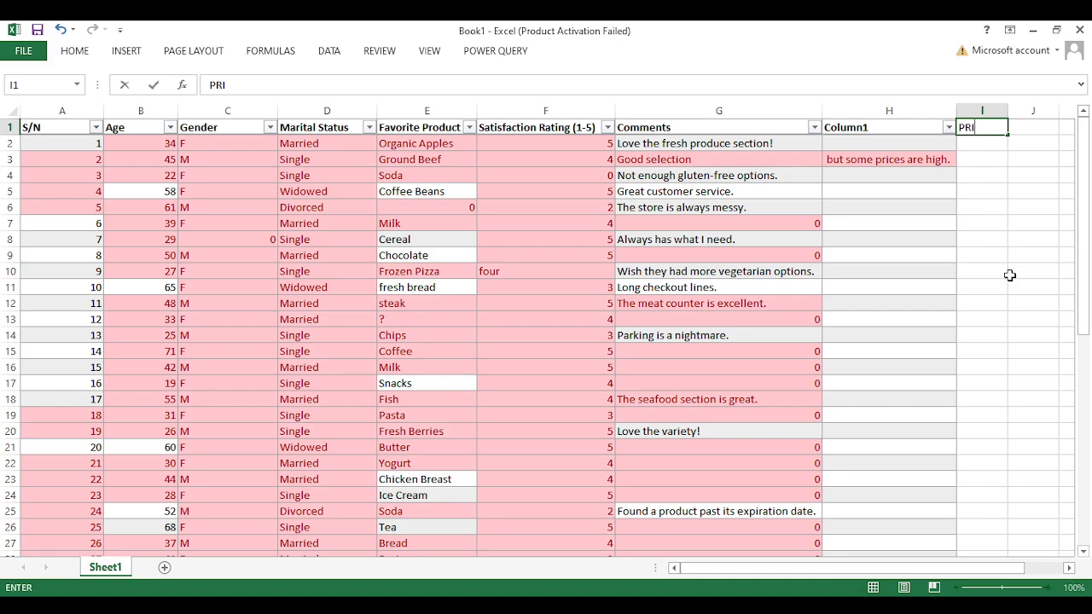
pyautogui.press('BackSpace')
pyautogui.write('ICE')
pyautogui.press('Return')
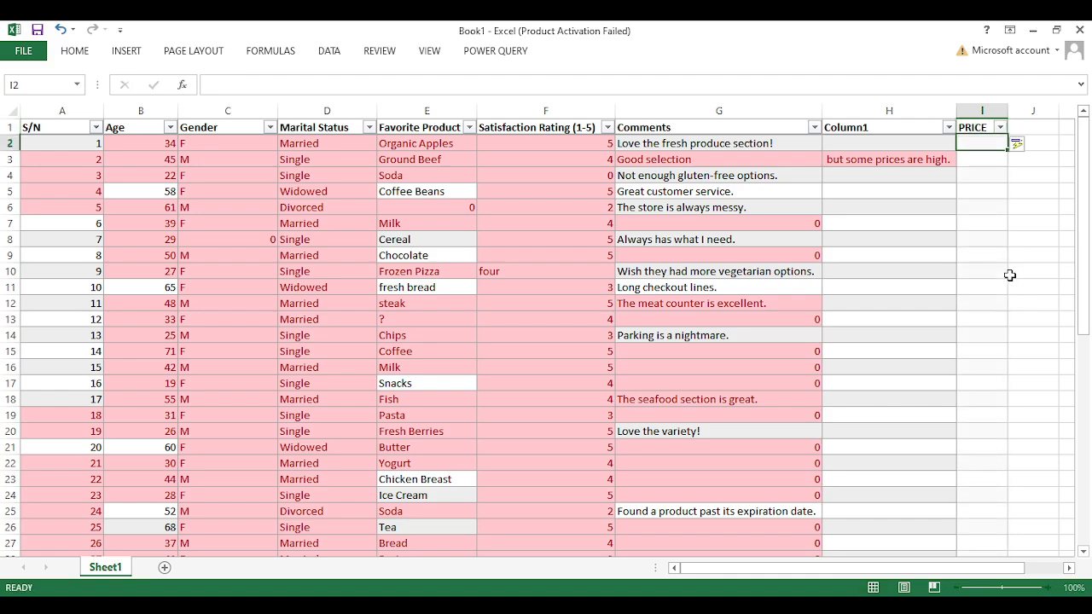
# Step: Enter the prices 10000, 2000 and 40000 in cells I2 to I4
pyautogui.write('10')
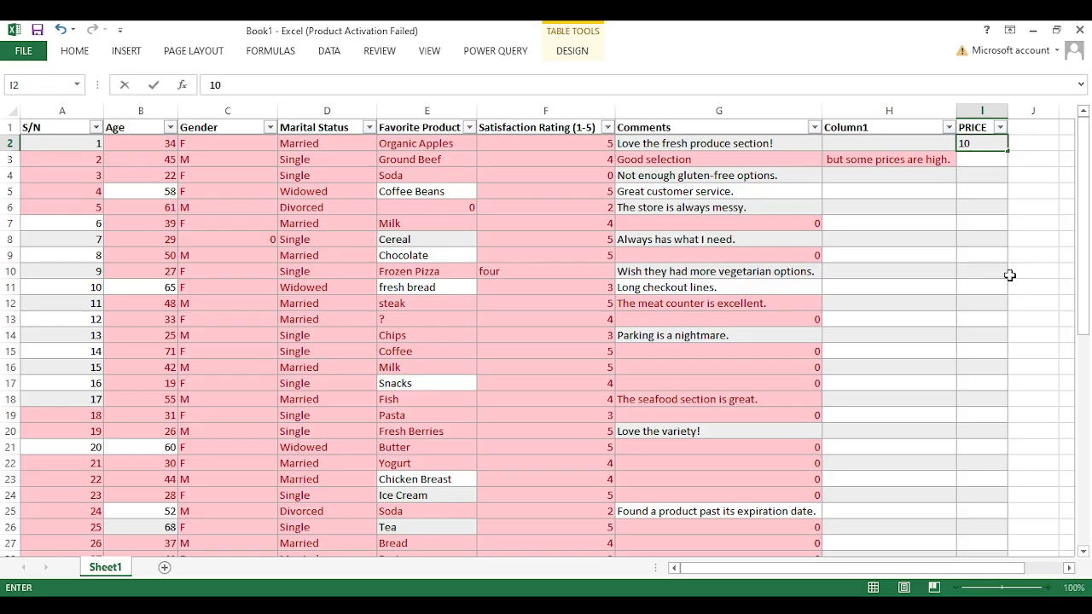
pyautogui.write('000')
pyautogui.press('Return')
pyautogui.write('2000')
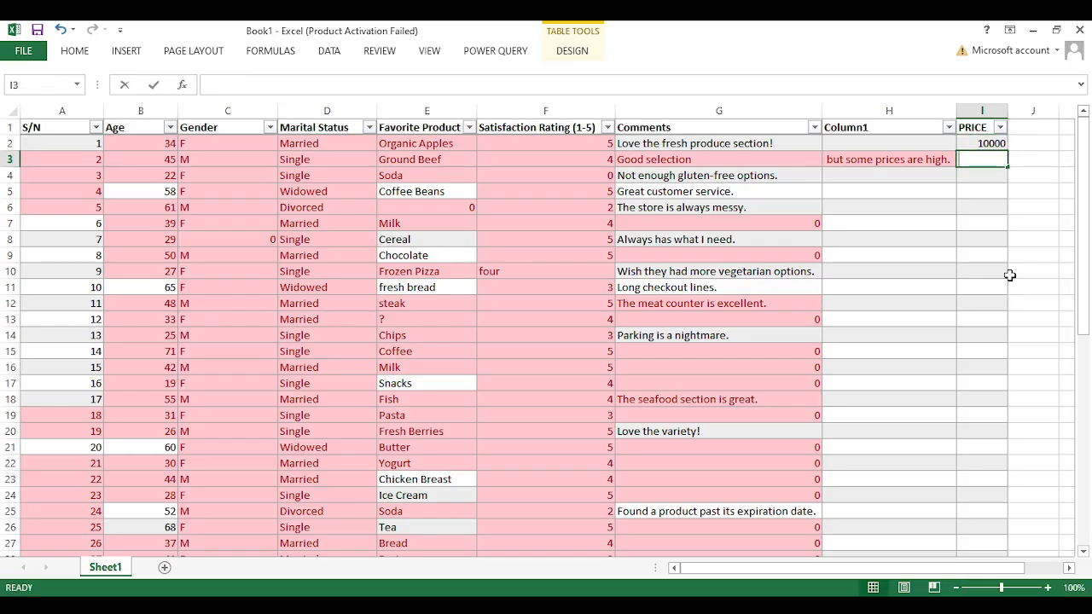
pyautogui.hotkey('ctrl', 'Return')
pyautogui.press('Return')
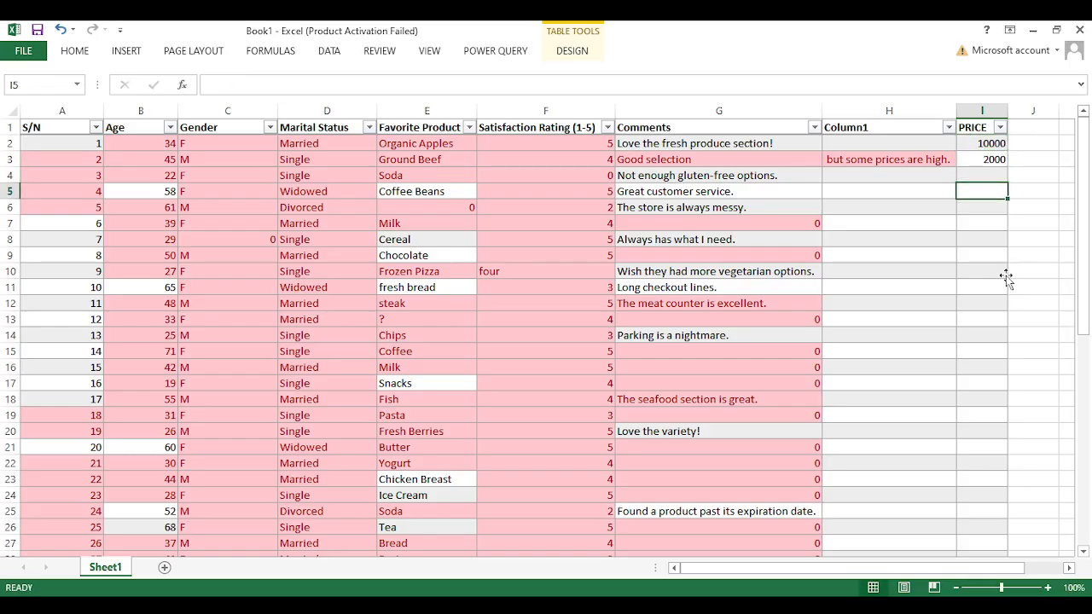
pyautogui.write('40000')
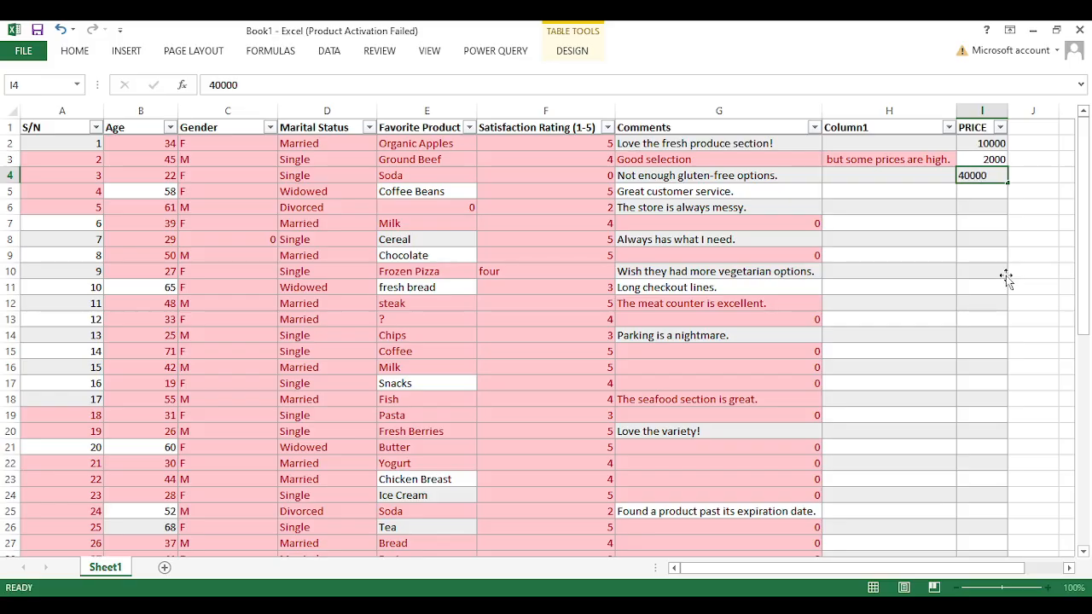
pyautogui.press('Return')
# Step: Apply a currency format to the PRICE column, and change it to thousands-separated numbers without decimals or a currency symbol
pyautogui.click(817, 607)
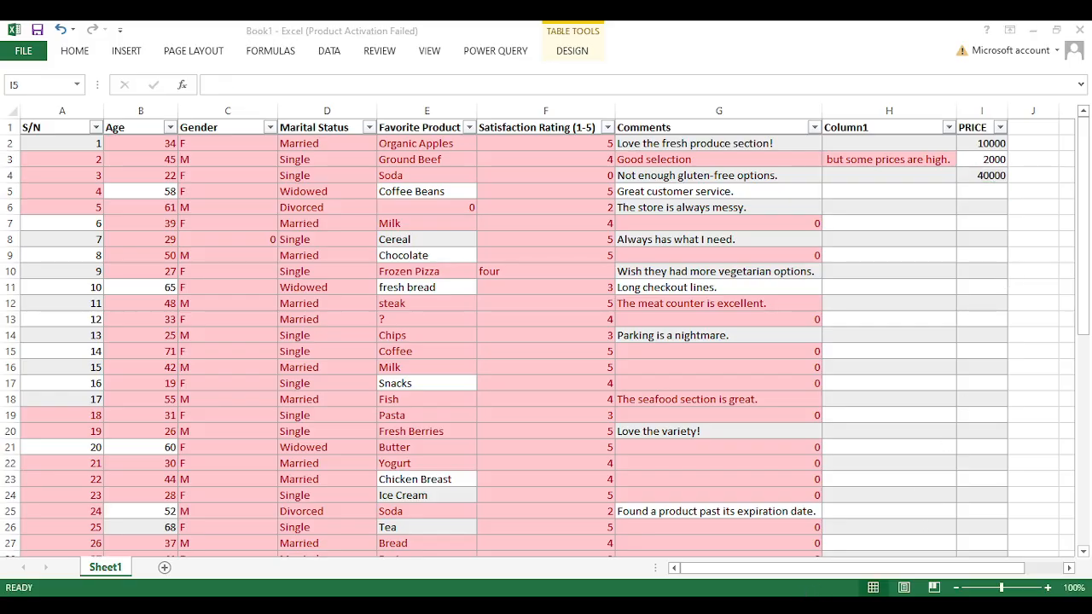
pyautogui.click(983, 106)
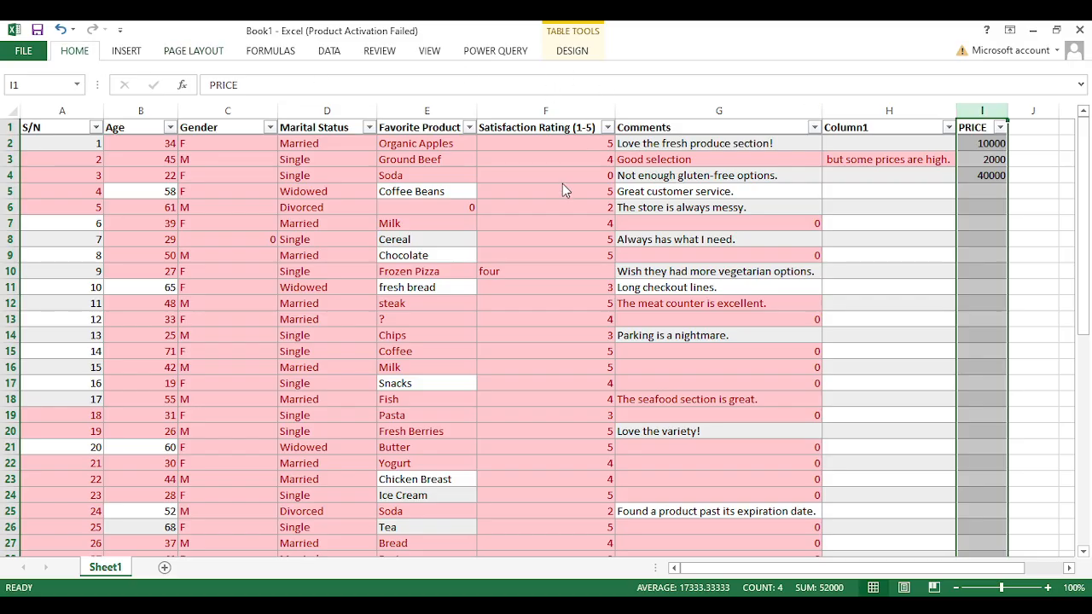
pyautogui.hotkey('ctrl', 'shift', '4')
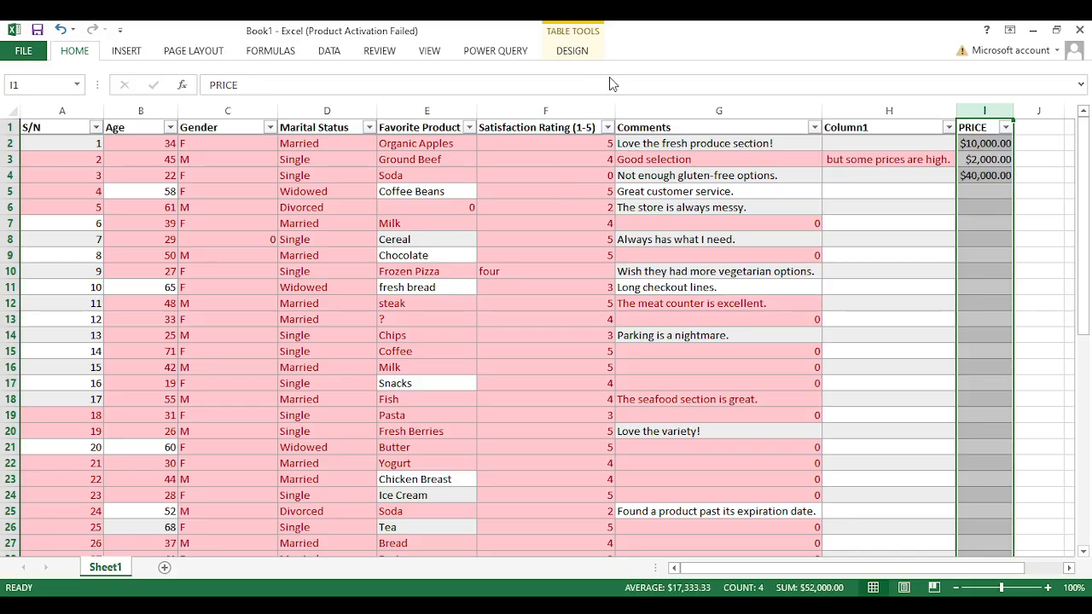
pyautogui.hotkey('ctrl', '1')
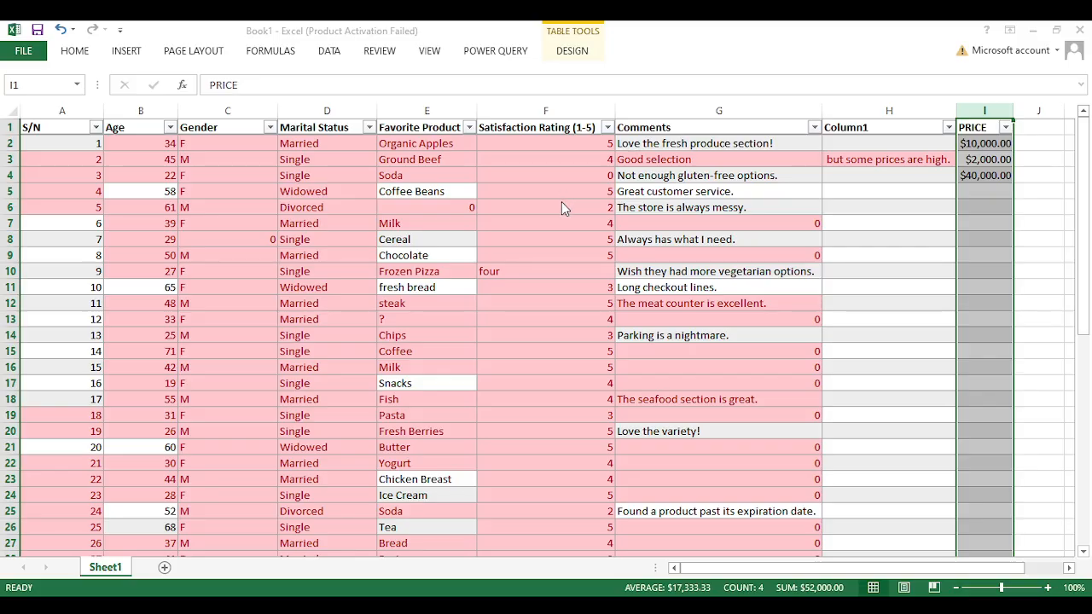
pyautogui.click(640, 453)
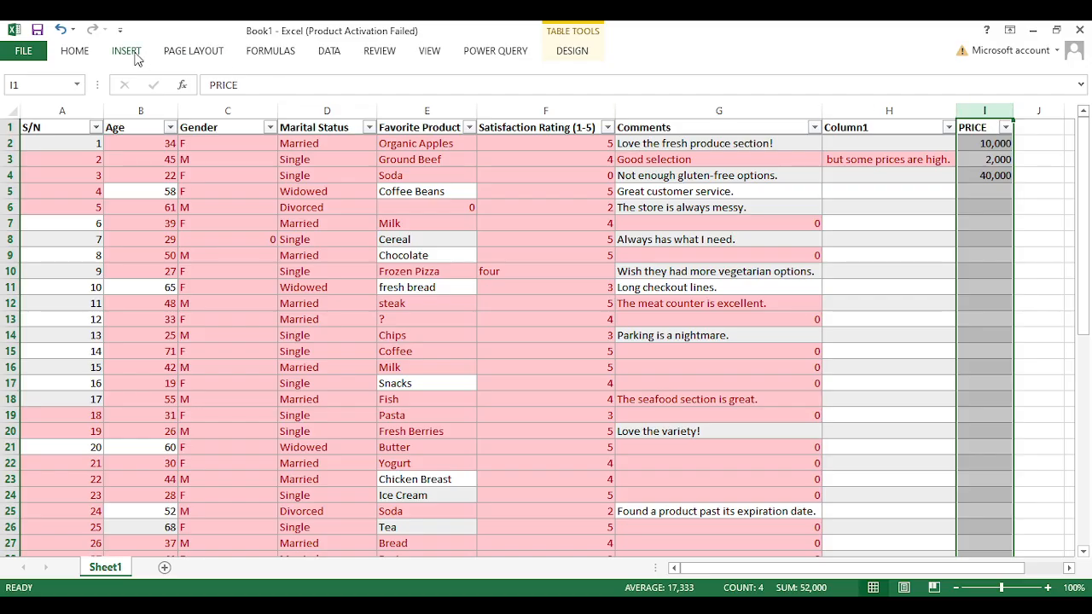
pyautogui.click(80, 46)
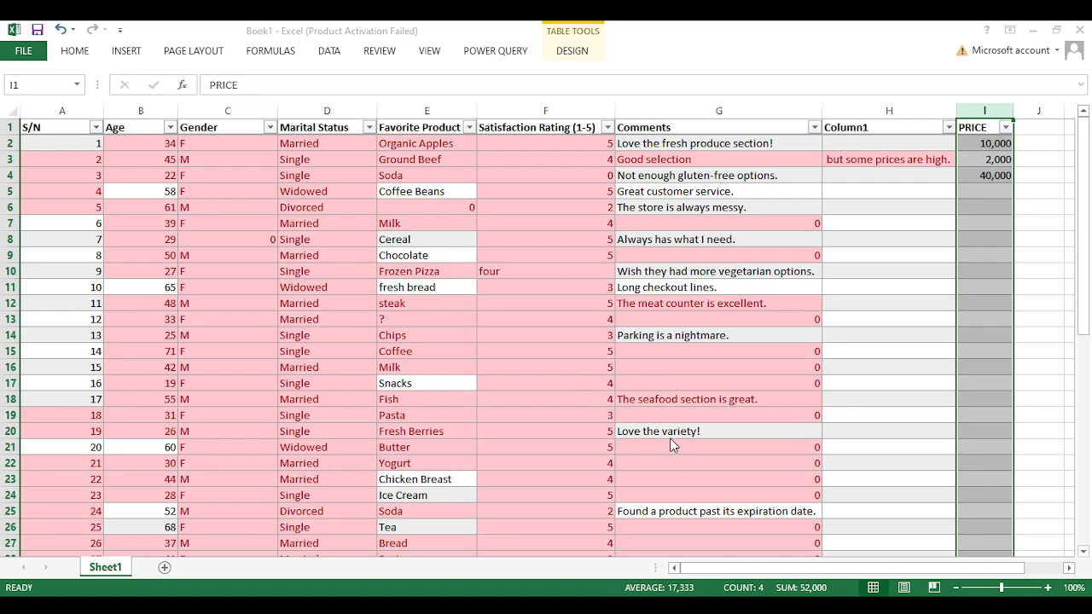
# Step: Add a new table column with the header DATE in cell J1
pyautogui.click(1044, 127)
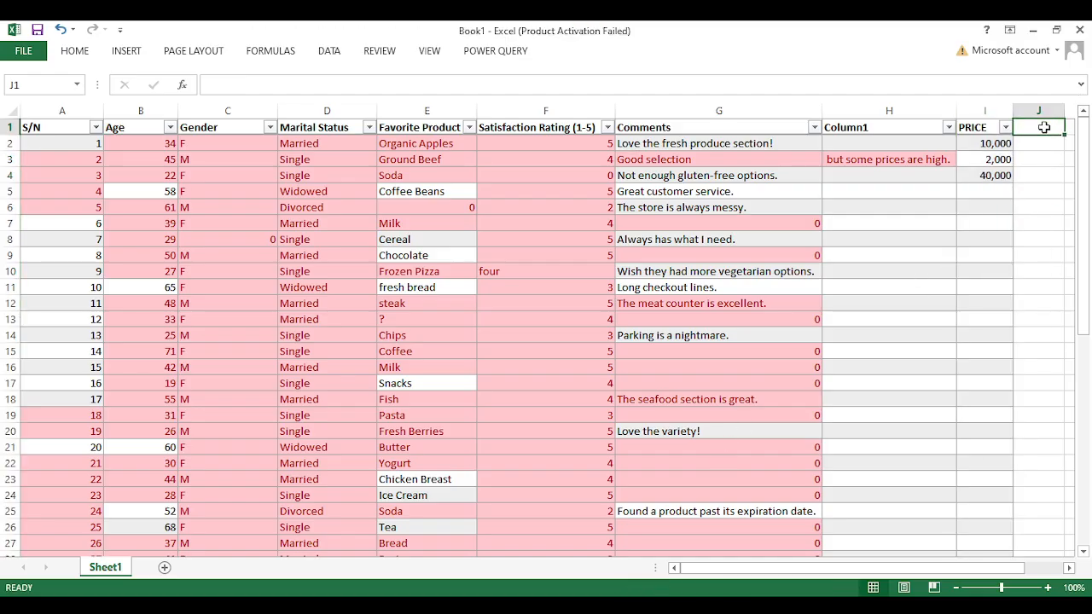
pyautogui.write('DATA')
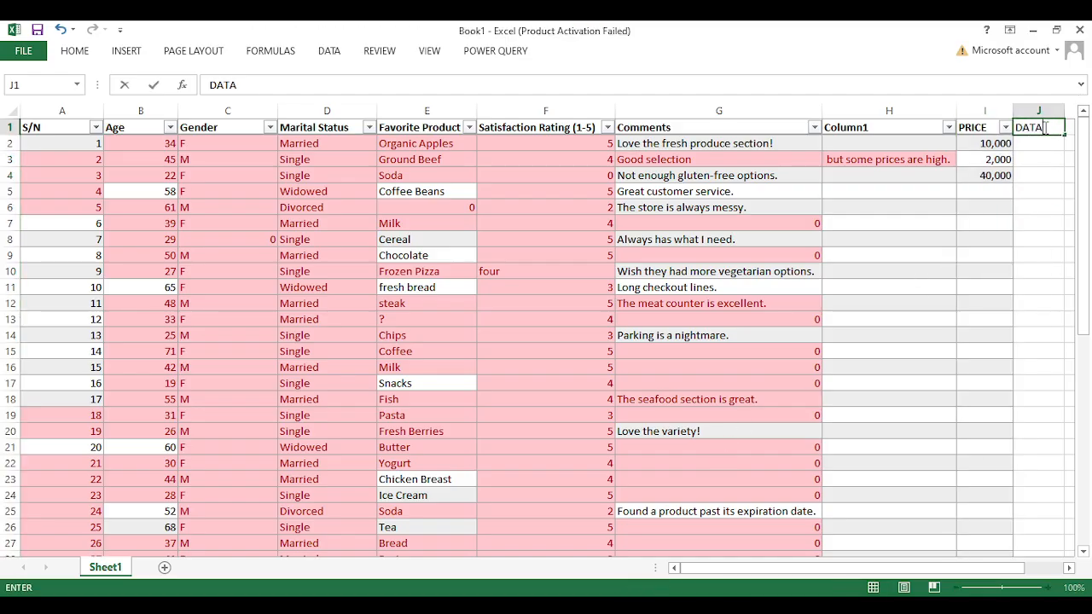
pyautogui.press('BackSpace')
pyautogui.write('E')
pyautogui.press('Return')
# Step: Enter 06072025 in cell J2 and 08072025 in cell J3 of the DATE column
pyautogui.write('0')
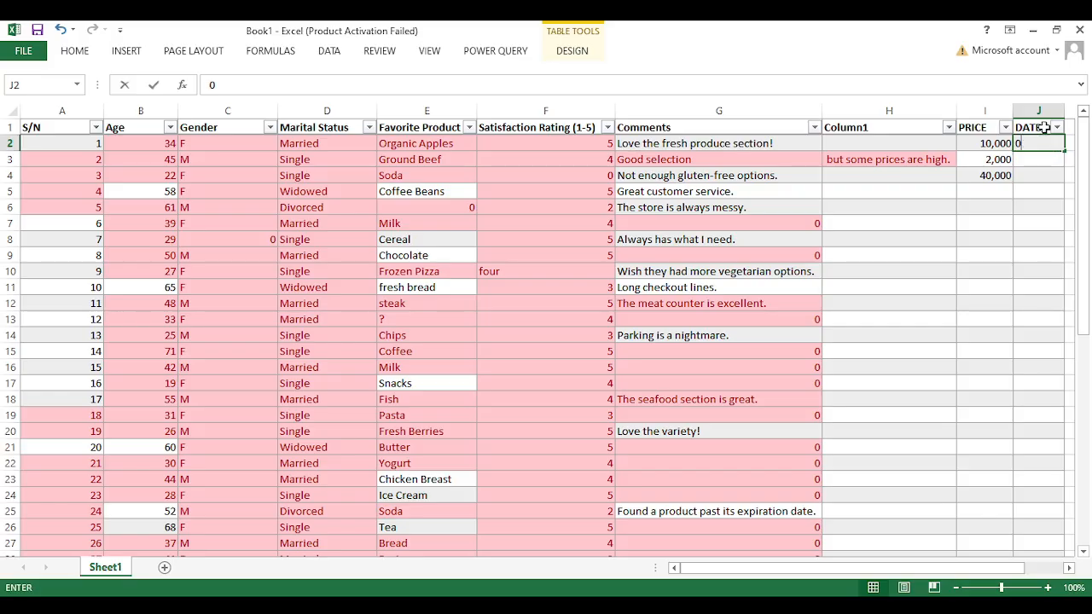
pyautogui.write('6072')
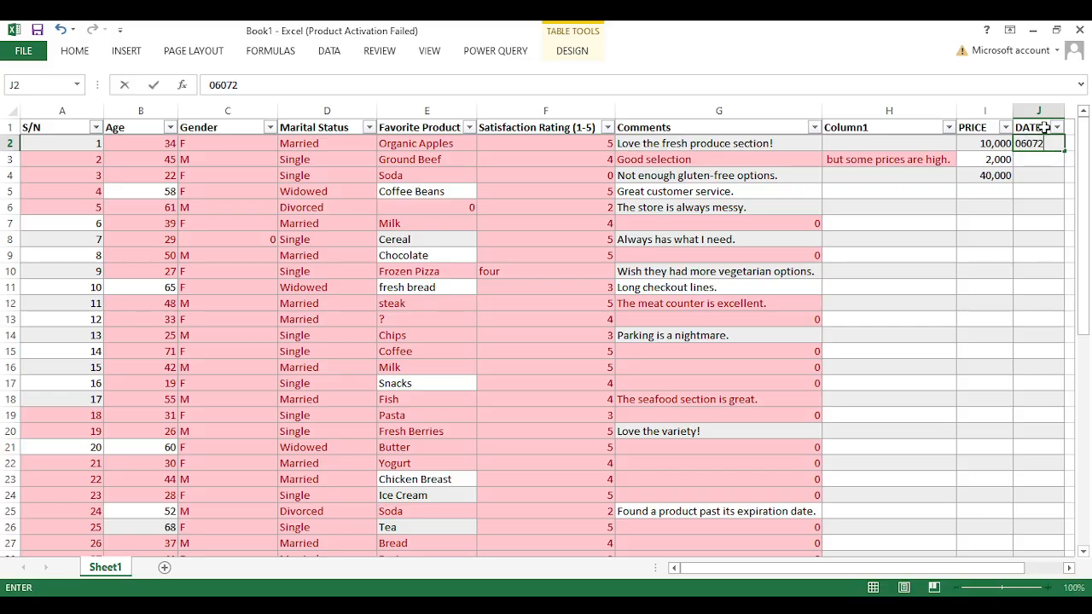
pyautogui.write('025')
pyautogui.press('Return')
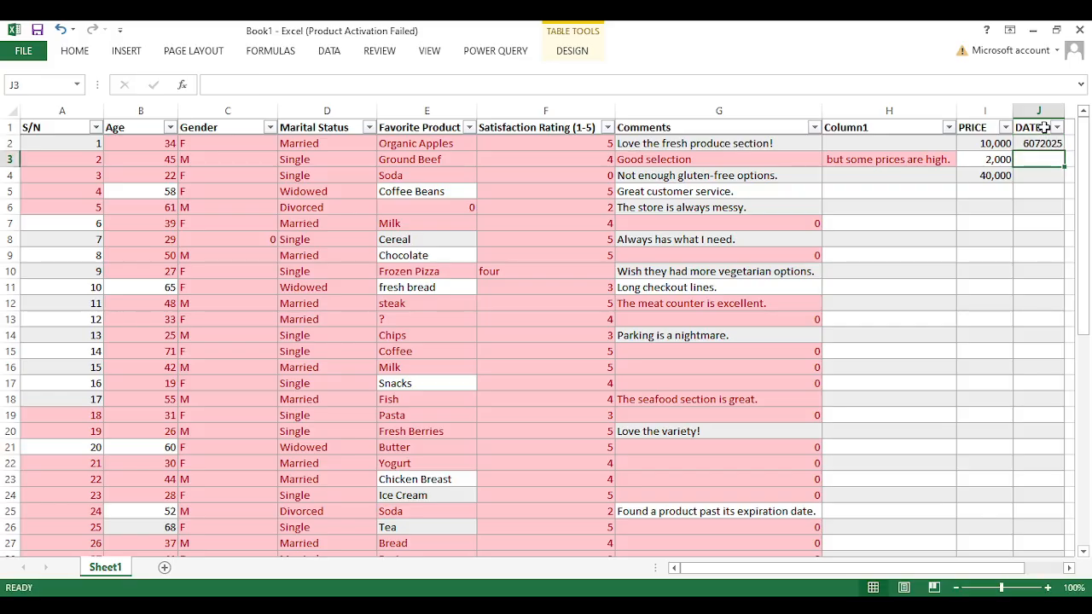
pyautogui.write('08')
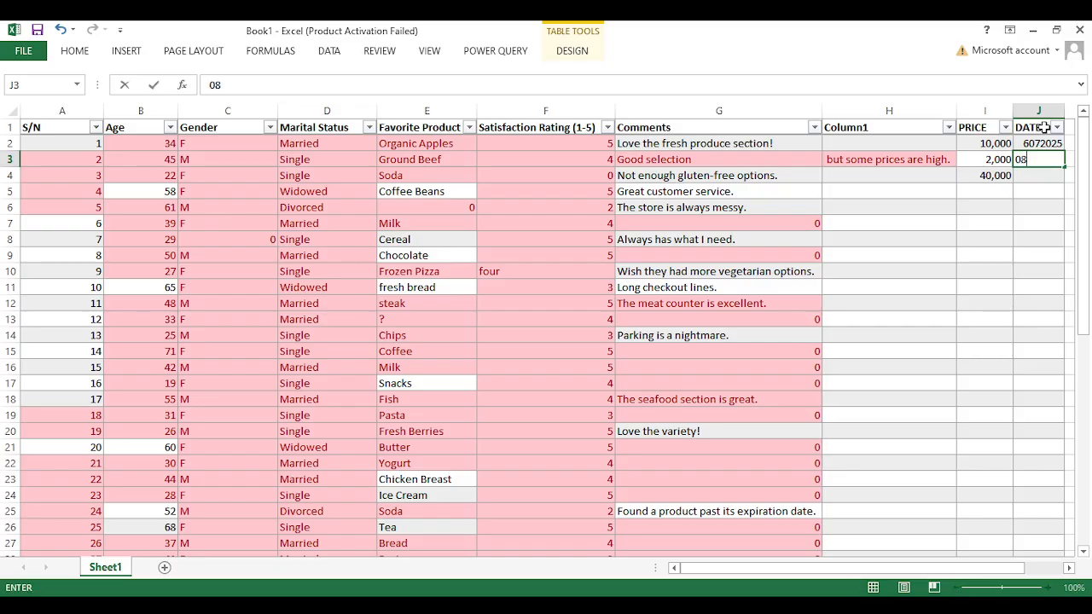
pyautogui.write('072025')
# Step: Apply a date format to the whole DATE column
pyautogui.click(1039, 111)
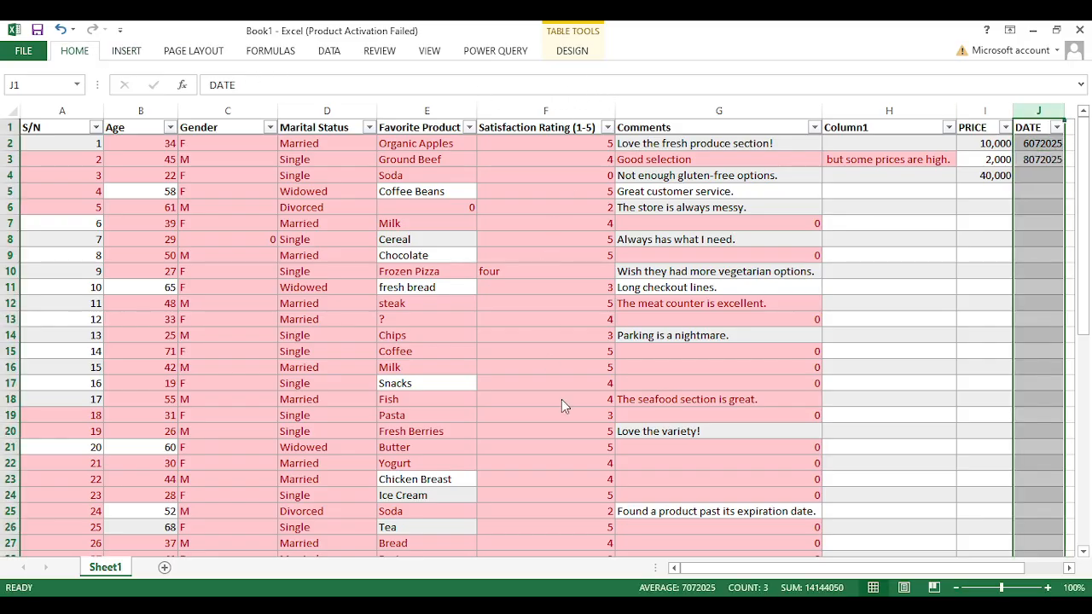
pyautogui.click(547, 454)
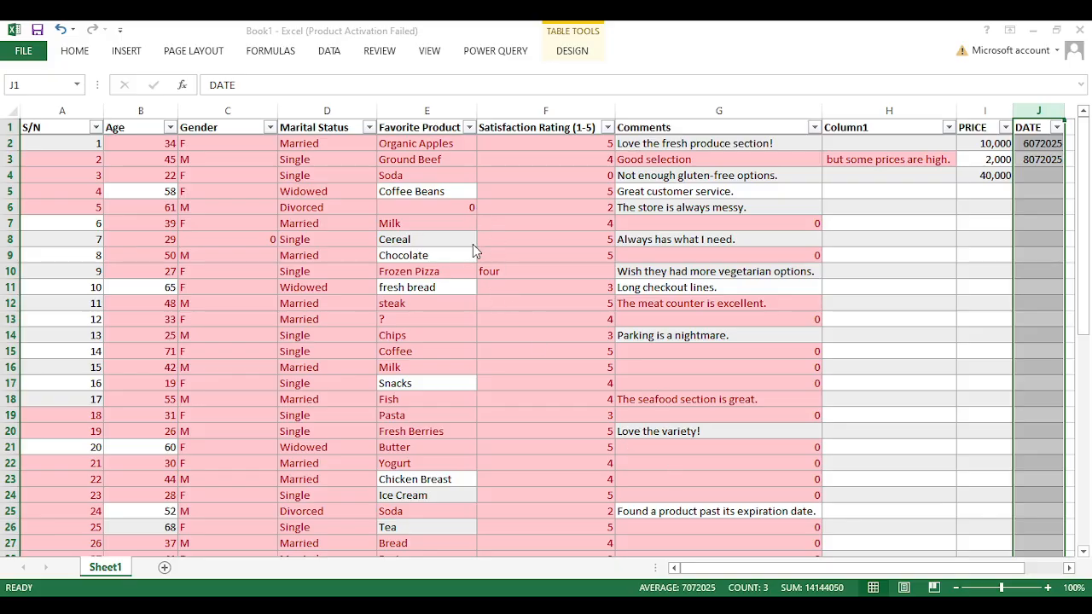
pyautogui.hotkey('ctrl', 'shift', '3')
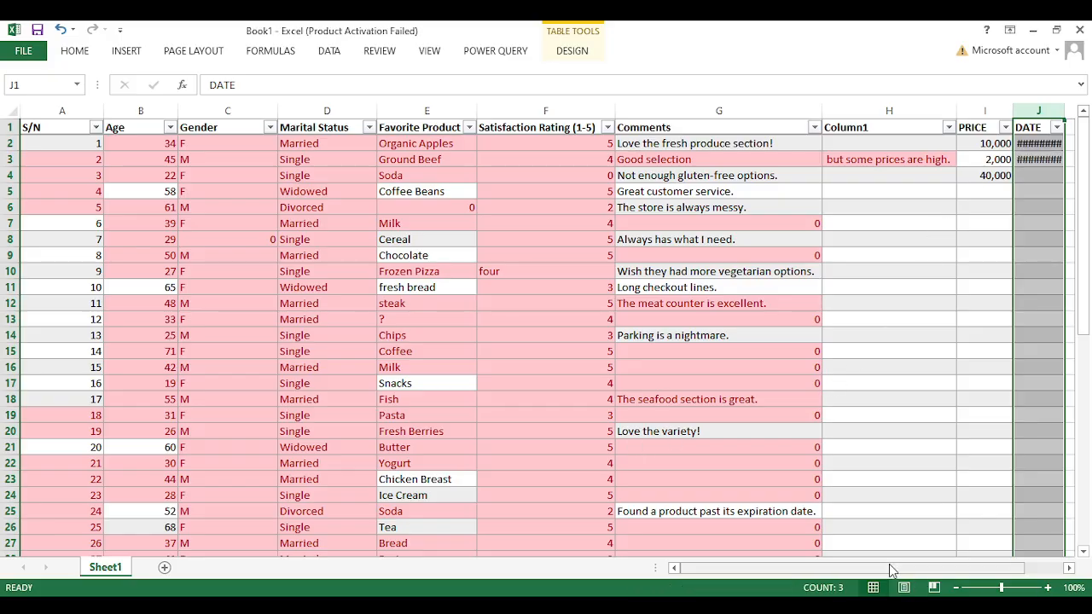
# Step: Try widening the DATE column to display its dates, and narrow it again
pyautogui.moveTo(890, 570); pyautogui.dragTo(932, 570)
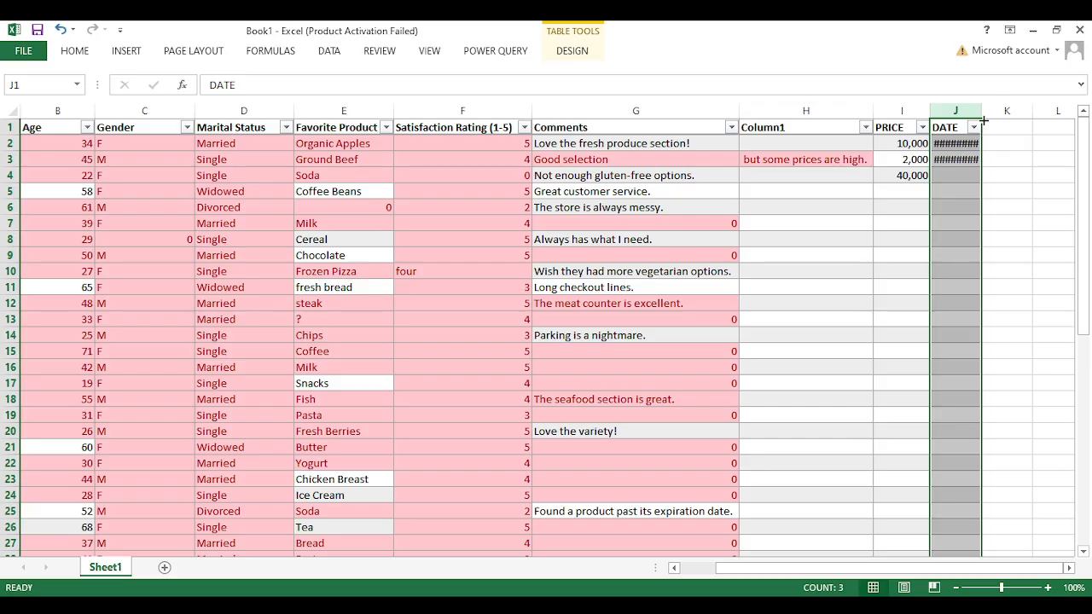
pyautogui.moveTo(981, 111)
pyautogui.mouseDown()
pyautogui.moveTo(1066, 110)
pyautogui.moveTo(996, 117)
pyautogui.mouseUp()
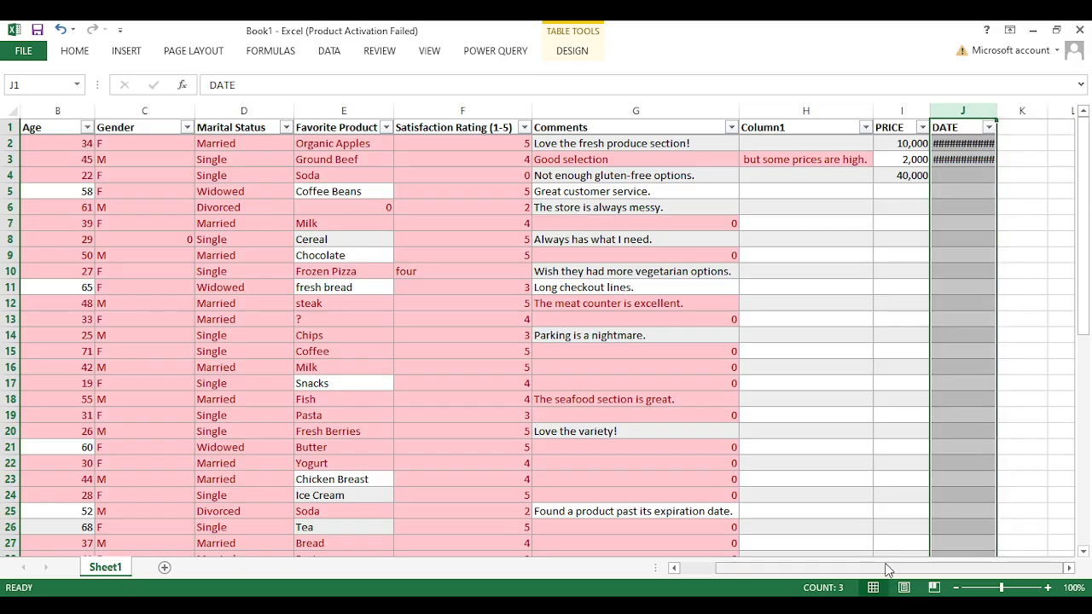
pyautogui.moveTo(995, 110); pyautogui.dragTo(1049, 110)
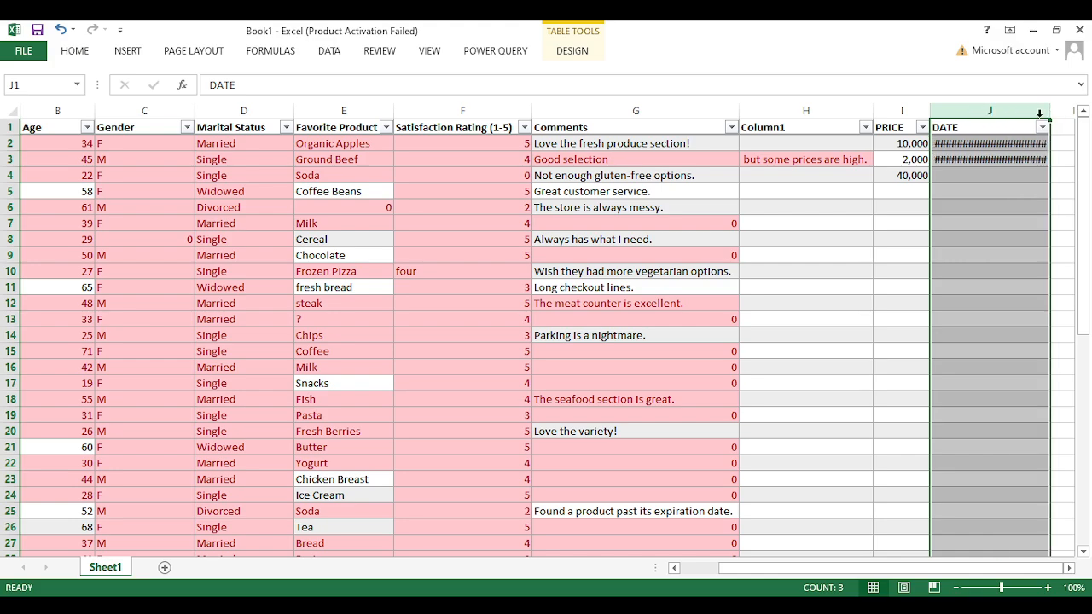
pyautogui.click(964, 170)
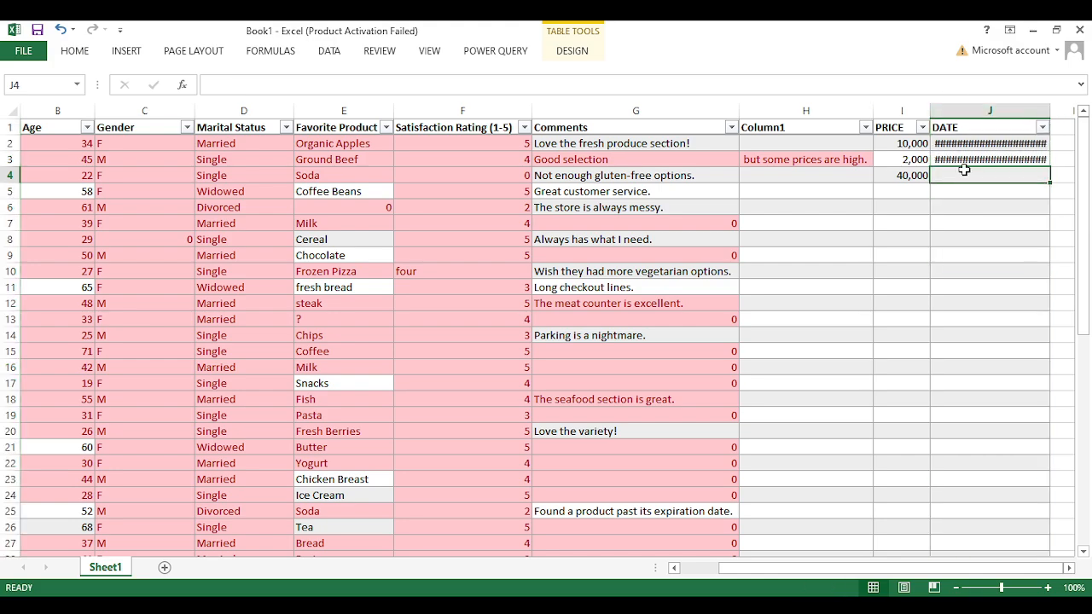
pyautogui.click(969, 154)
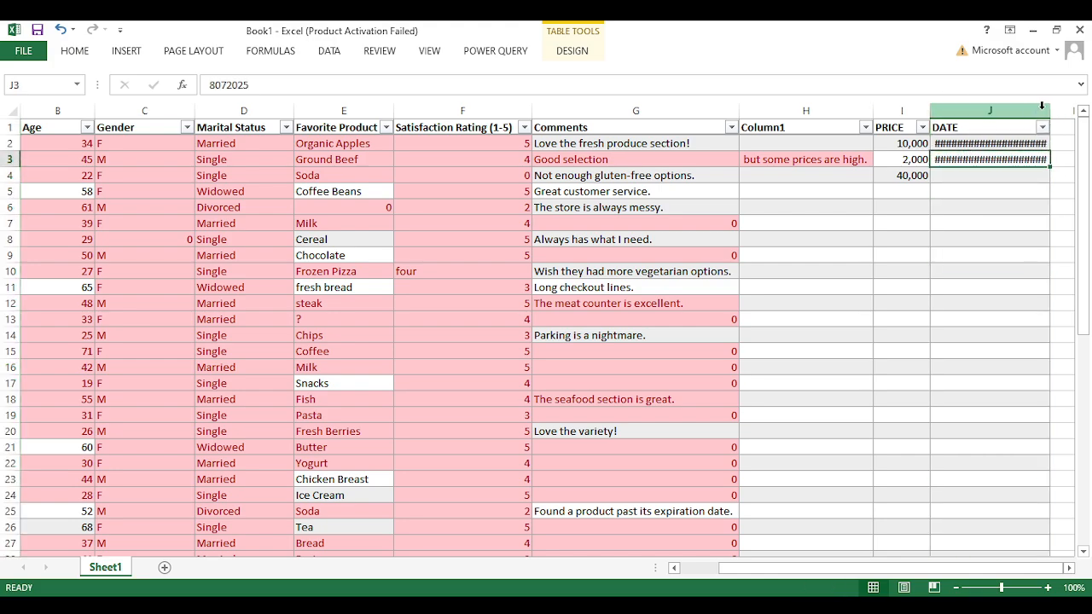
pyautogui.moveTo(1050, 111); pyautogui.dragTo(994, 110)
# Step: Insert slash separators in the J2 date so the entry reads 60/7/2025
pyautogui.doubleClick(966, 144)
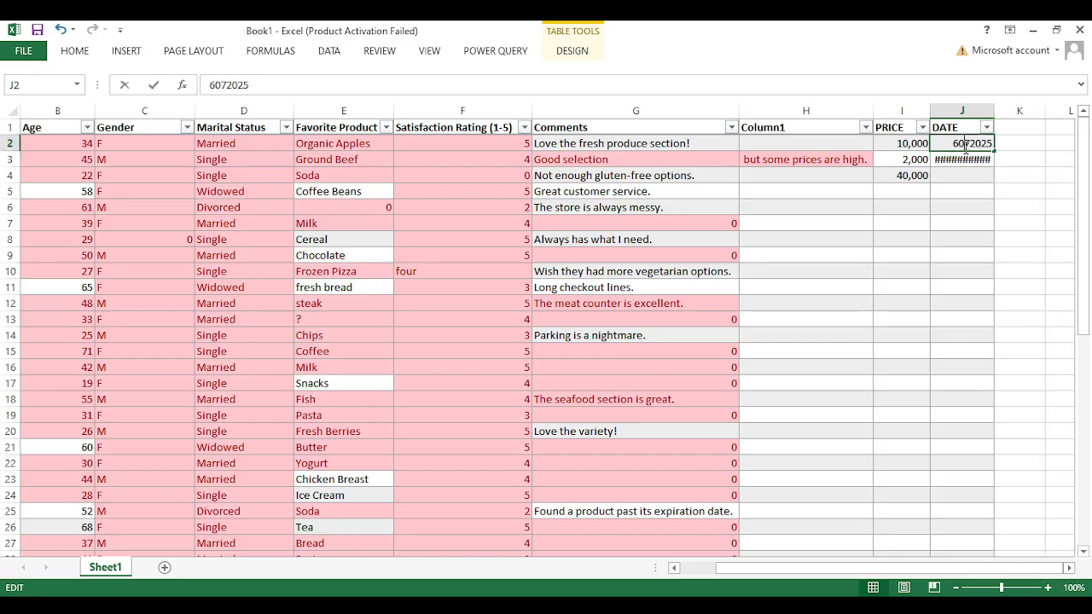
pyautogui.write('/')
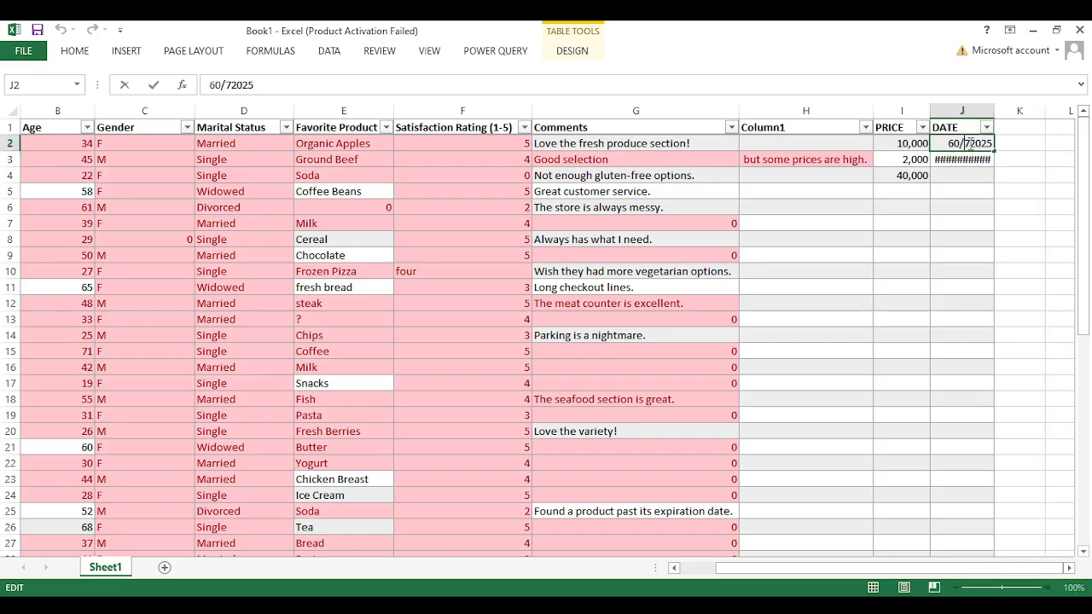
pyautogui.press('Right')
pyautogui.write('/')
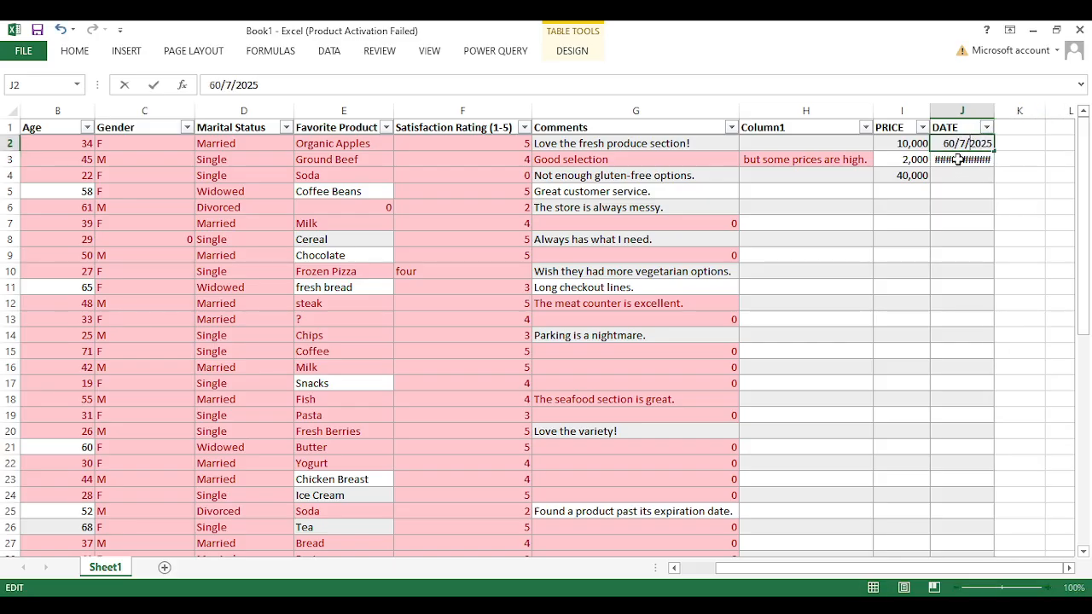
# Step: Insert slash separators in the J3 date so the entry reads 8/07/2025
pyautogui.doubleClick(960, 160)
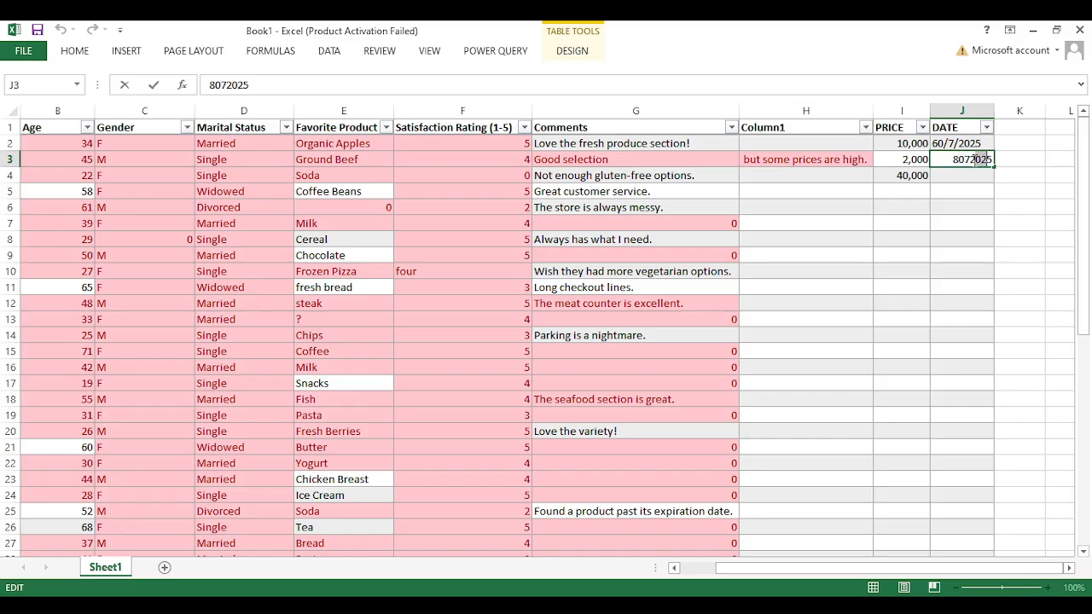
pyautogui.write('/')
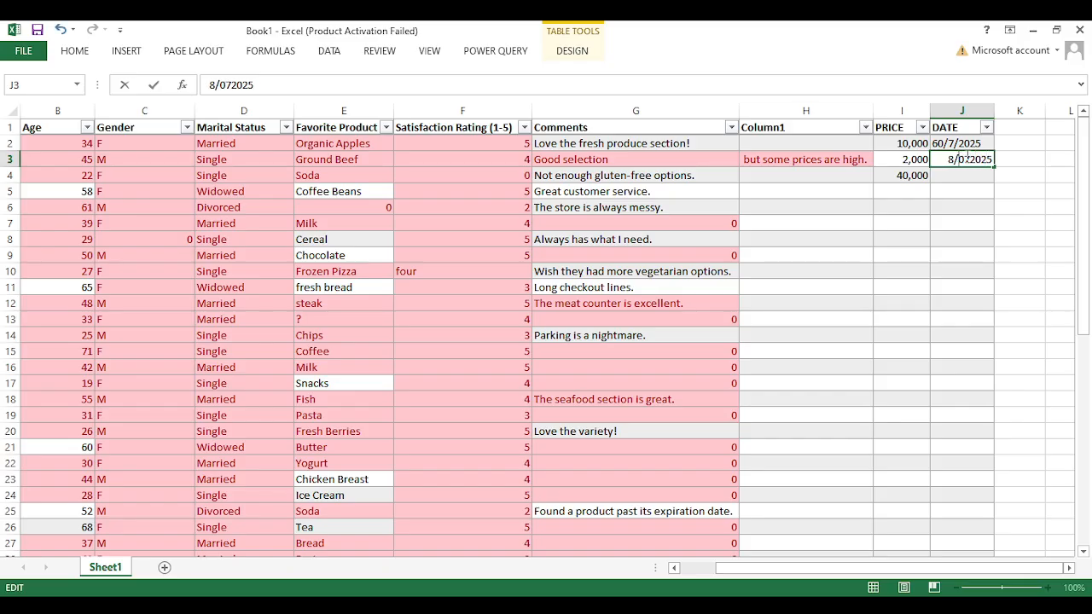
pyautogui.doubleClick(971, 159)
pyautogui.write('/')
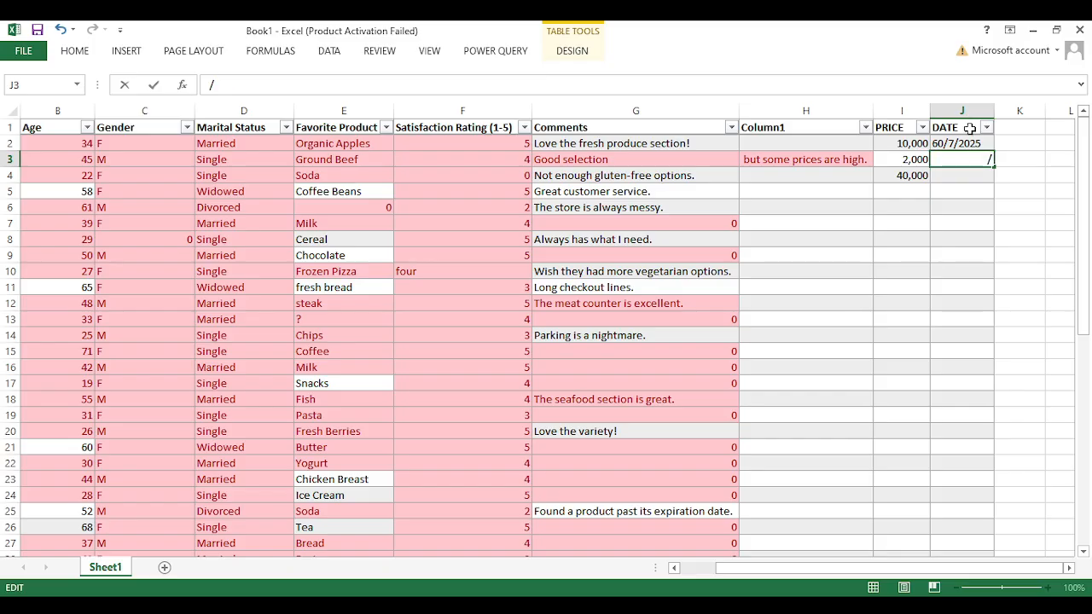
pyautogui.hotkey('ctrl', 'z')
pyautogui.click(971, 158)
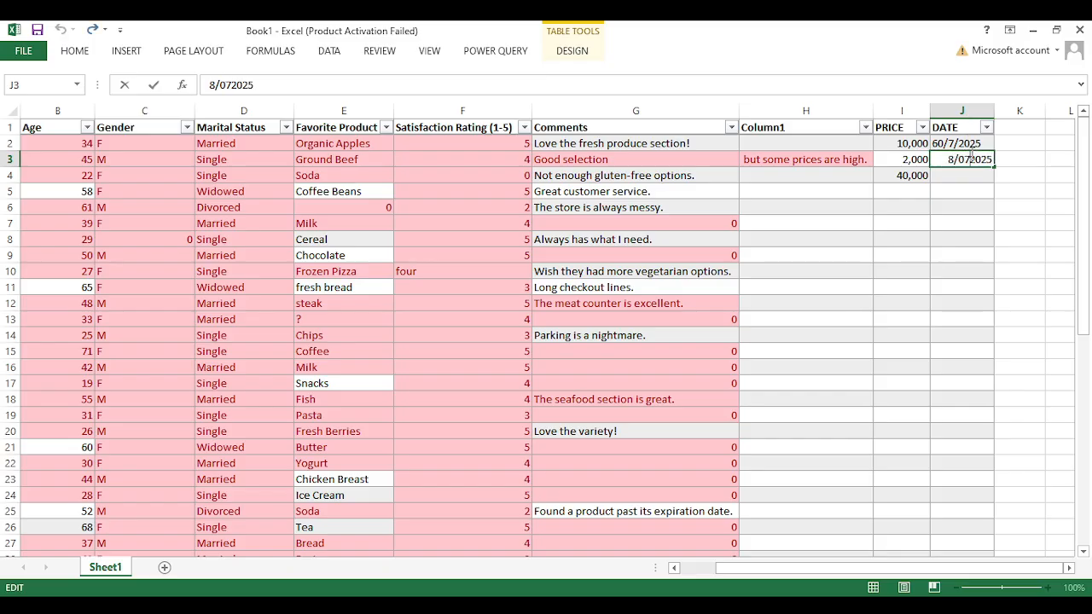
pyautogui.write('/')
pyautogui.click(978, 179)
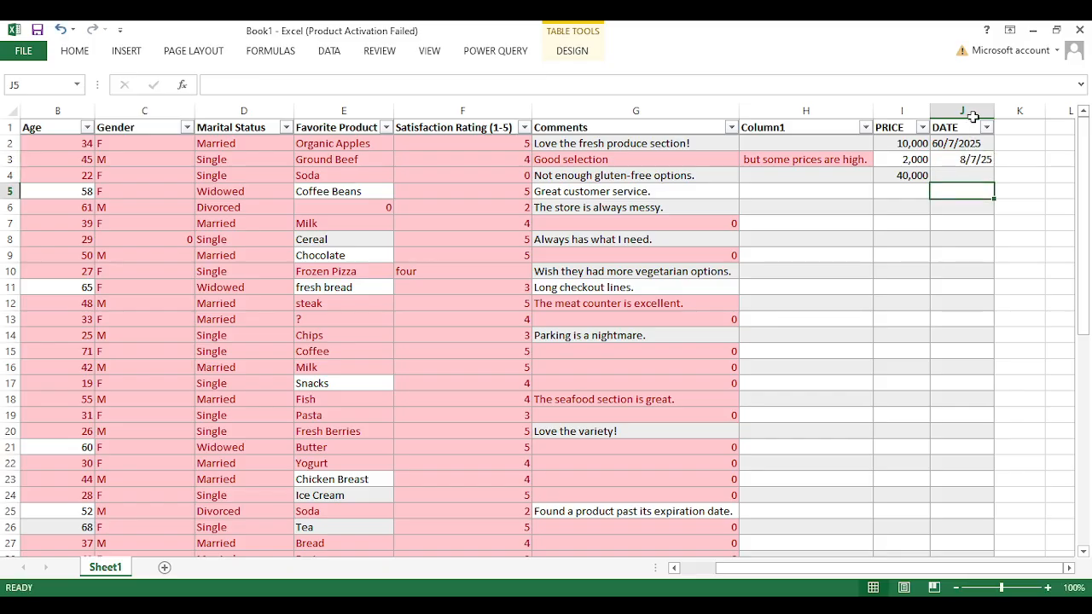
# Step: Give the DATE column a four-digit-year date format, and change it to the short format with a two-digit year
pyautogui.click(970, 111)
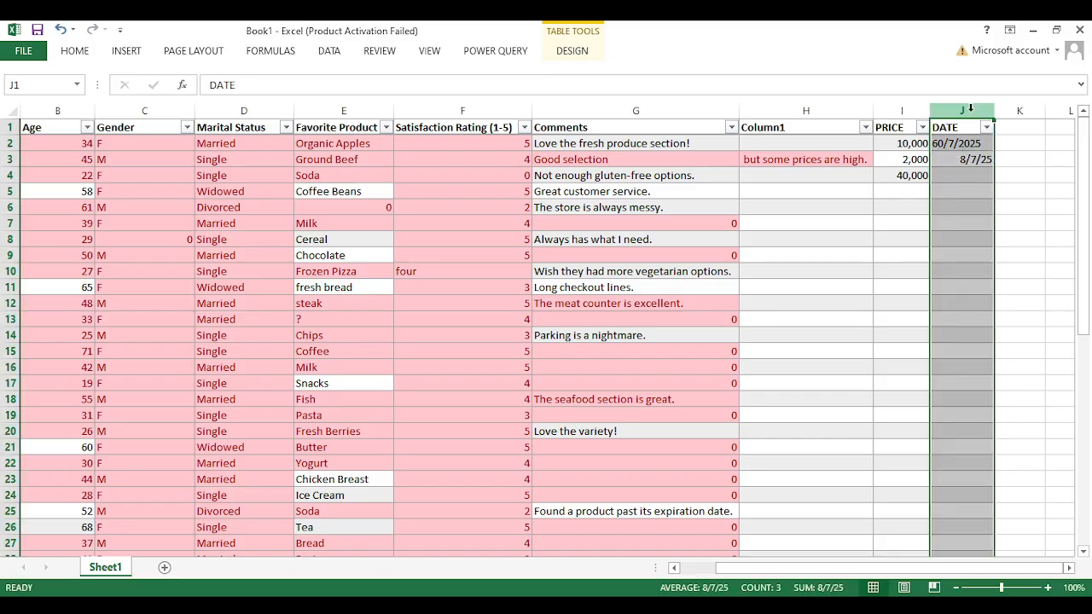
pyautogui.click(75, 52)
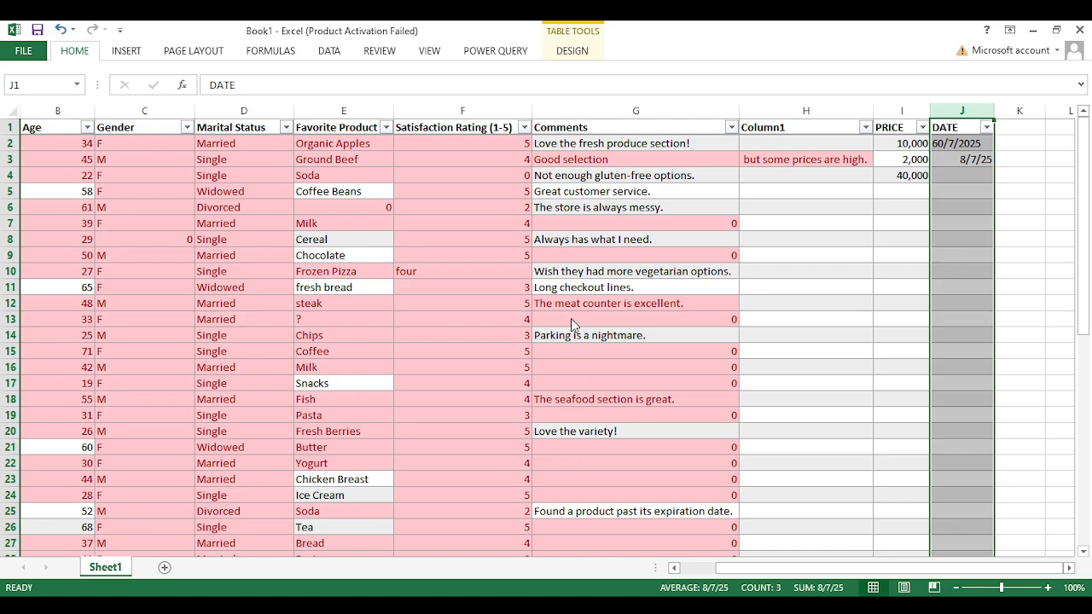
pyautogui.click(550, 240)
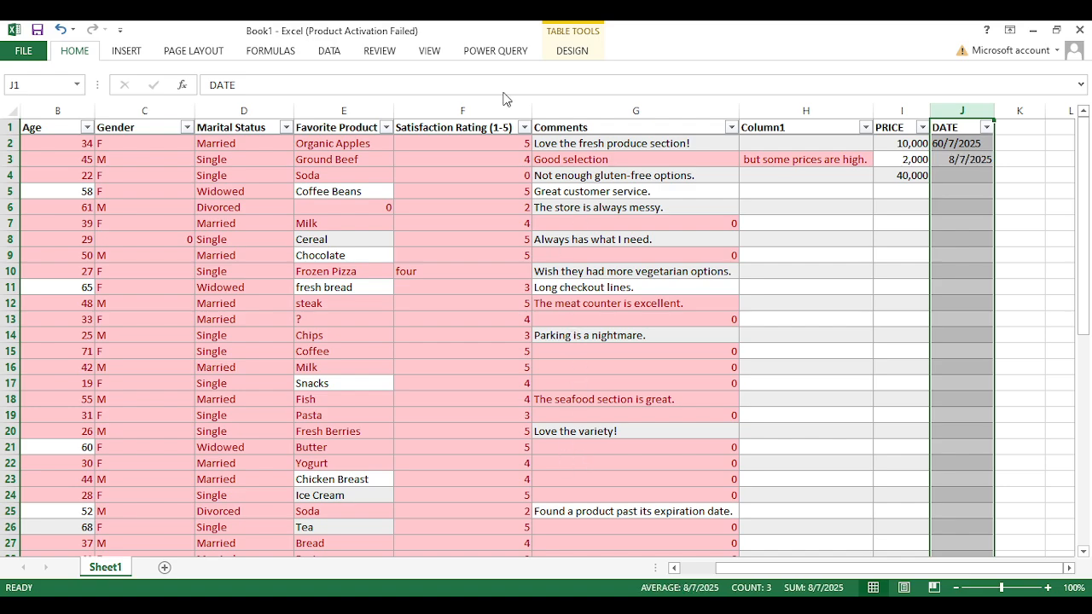
pyautogui.click(601, 78)
pyautogui.click(550, 445)
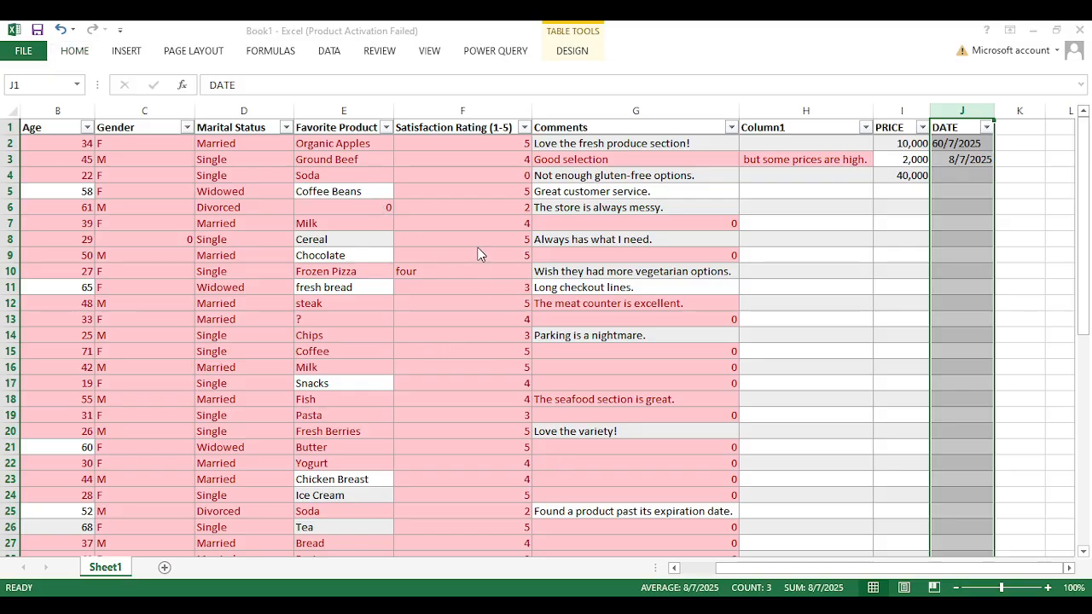
pyautogui.click(638, 446)
# Step: Resize the DATE column, leaving it wide enough for the date in J3 to fit
pyautogui.click(973, 133)
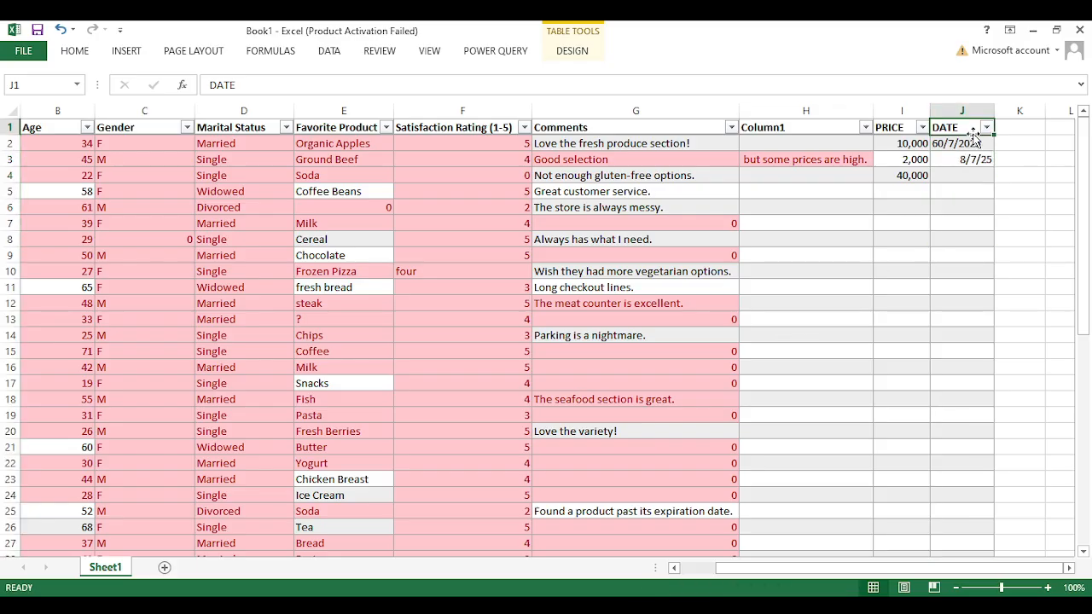
pyautogui.click(976, 162)
pyautogui.moveTo(992, 112); pyautogui.dragTo(956, 112)
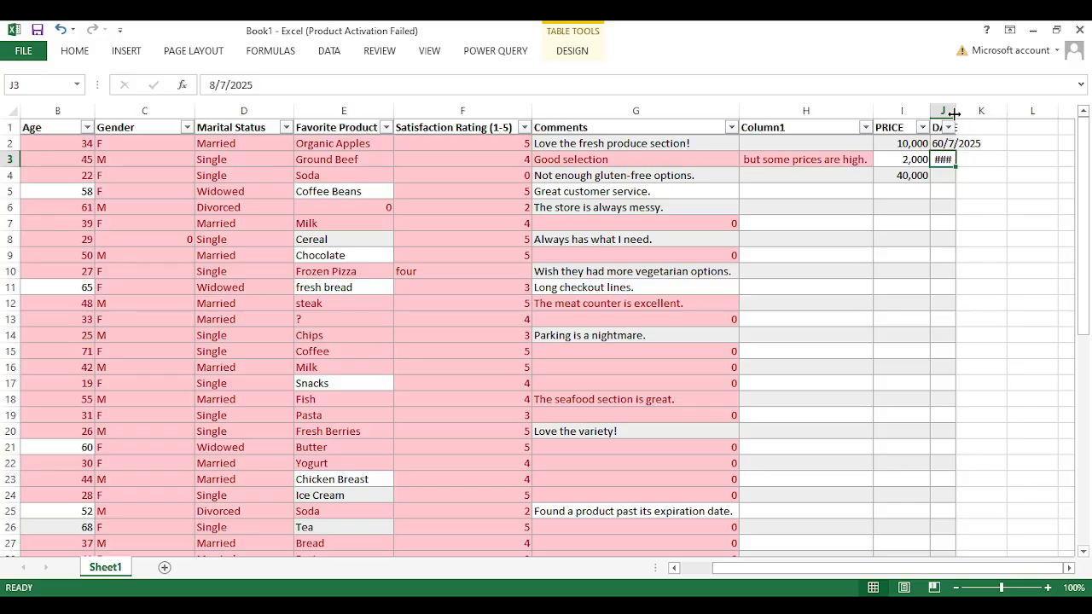
pyautogui.moveTo(954, 112); pyautogui.dragTo(1058, 103)
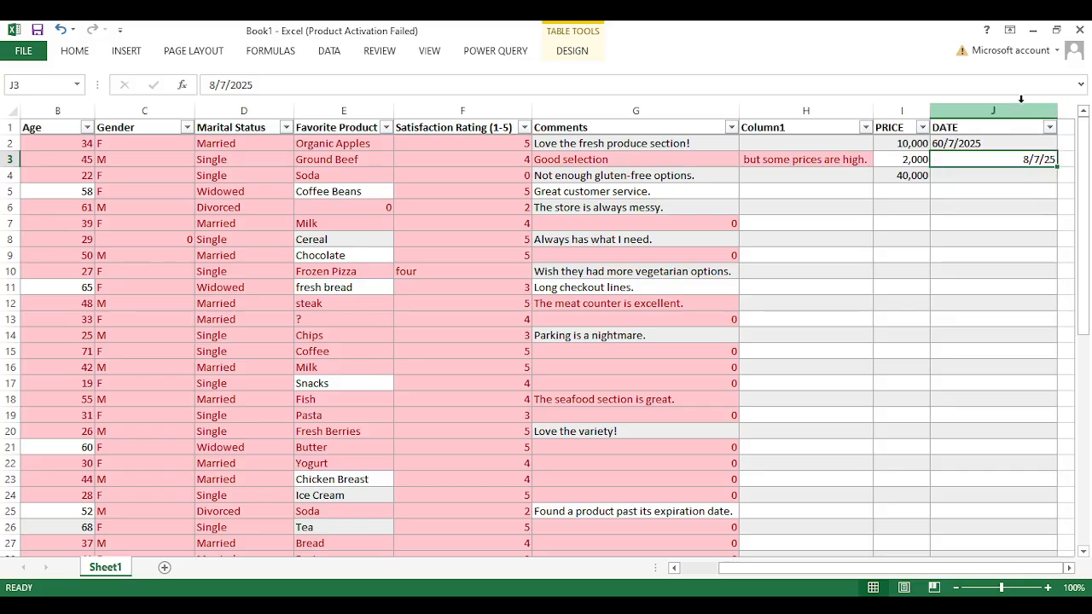
# Step: Clear the PRICE and DATE columns and delete both from the table
pyautogui.click(889, 107)
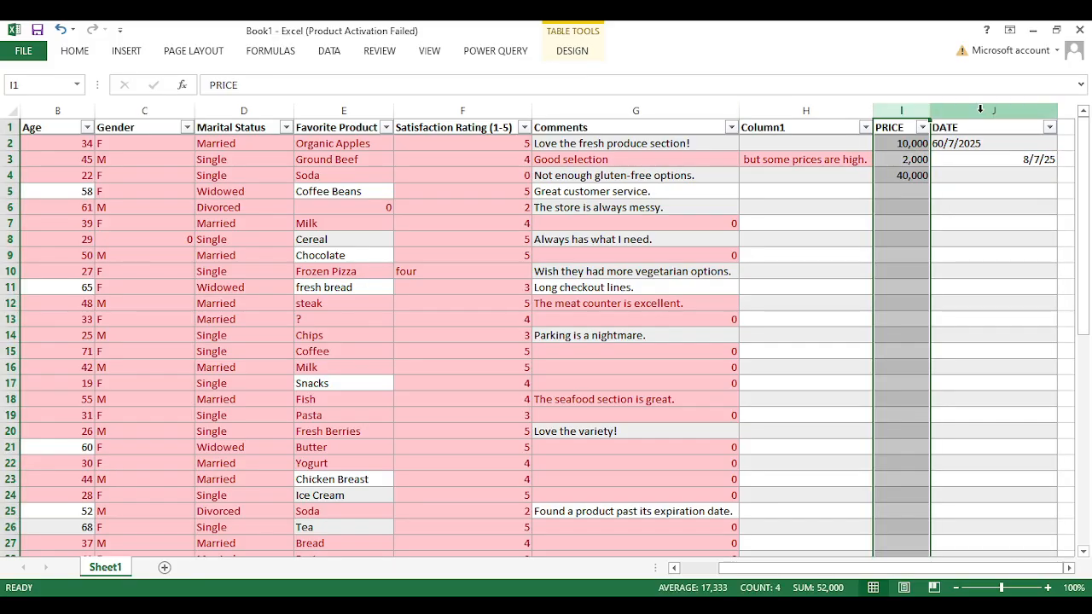
pyautogui.keyDown('ctrl'); pyautogui.click(980, 109); pyautogui.keyUp('ctrl')
pyautogui.press('Delete')
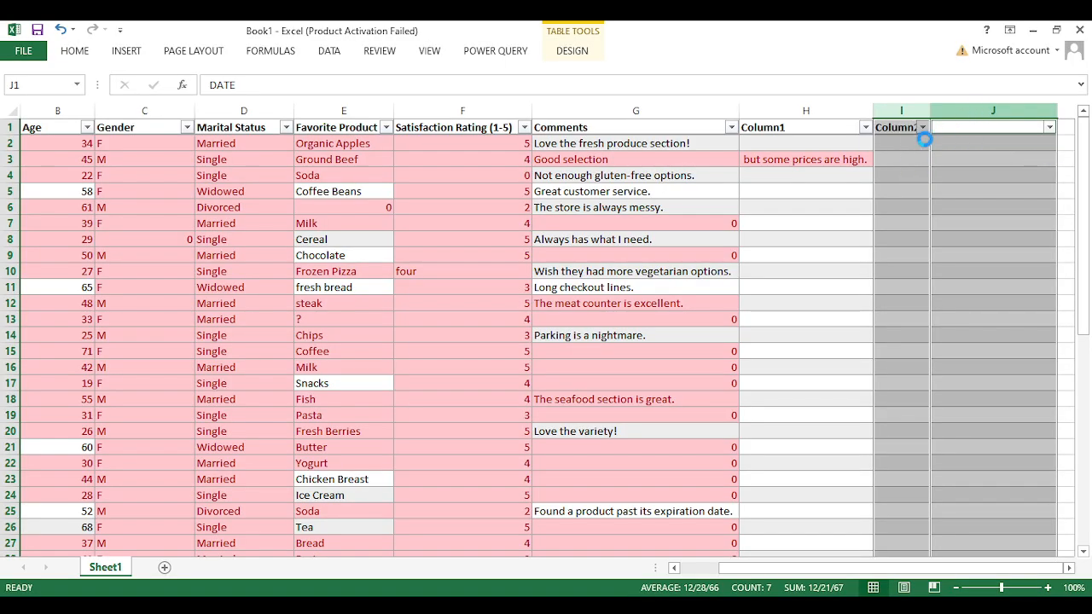
pyautogui.click(912, 112)
pyautogui.moveTo(912, 112)
pyautogui.mouseDown()
pyautogui.moveTo(977, 107)
pyautogui.moveTo(910, 105)
pyautogui.mouseUp()
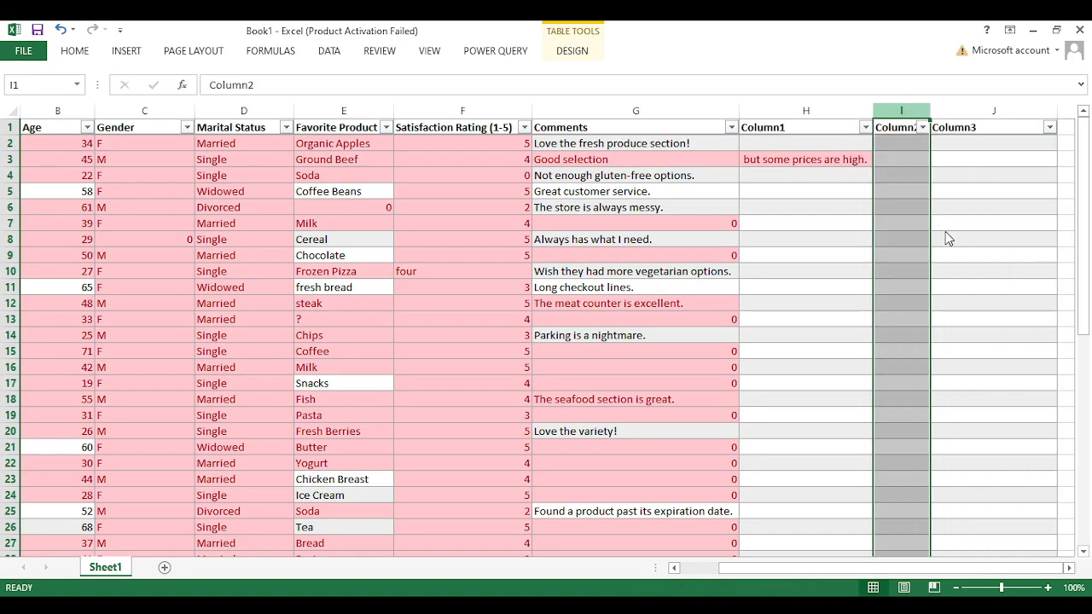
pyautogui.hotkey('ctrl', '-')
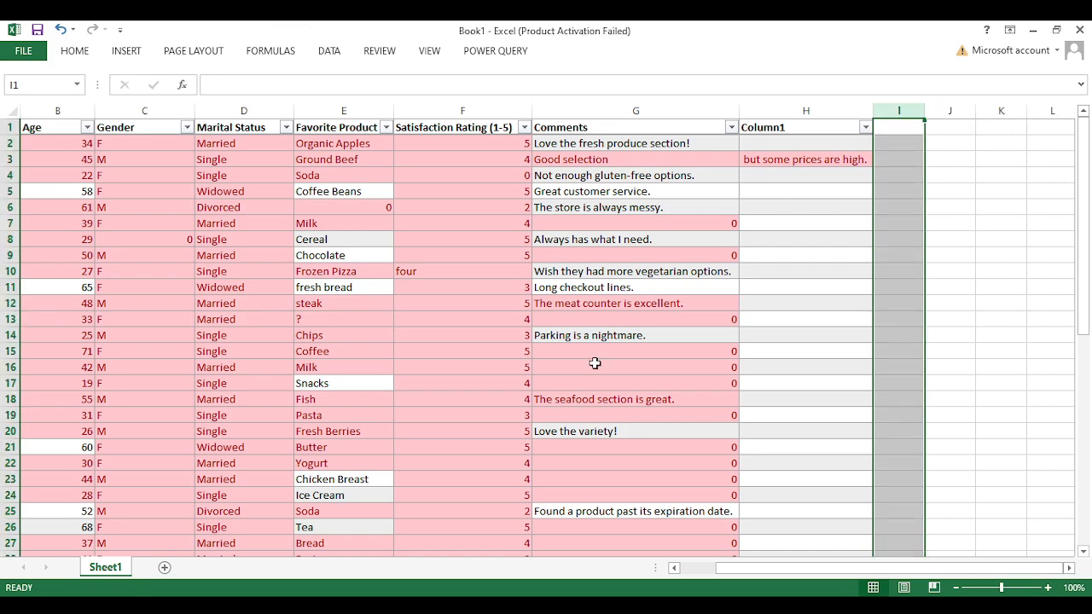
# Step: Examine the survey rows for remaining invalid entries, especially in the Favorite Product and Satisfaction Rating columns
pyautogui.moveTo(785, 575); pyautogui.dragTo(575, 541)
pyautogui.click(396, 300)
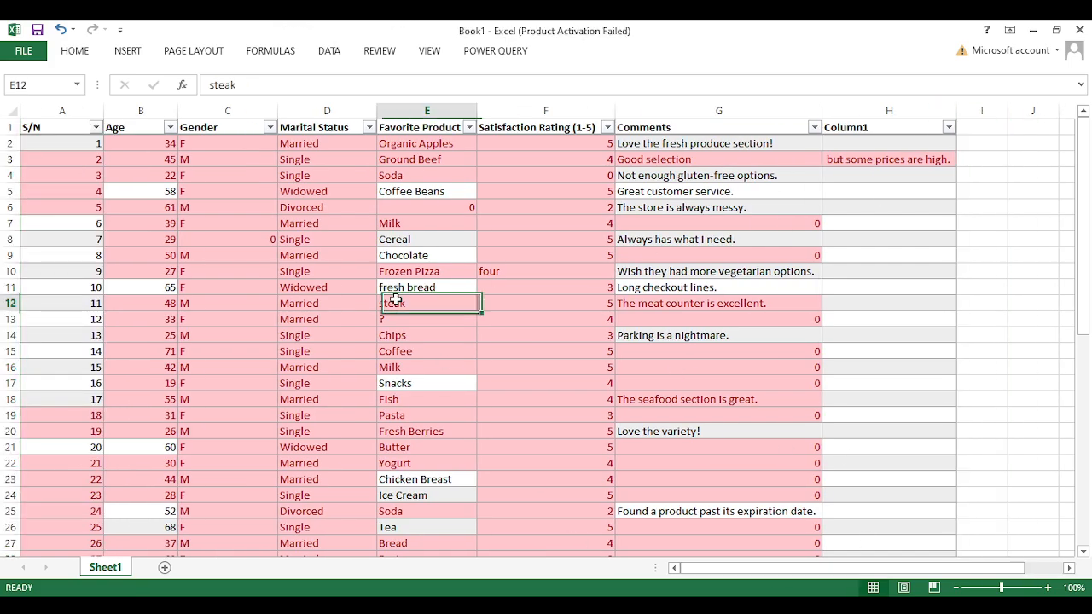
pyautogui.scroll(-4, 305, 263)
pyautogui.scroll(4, 305, 264)
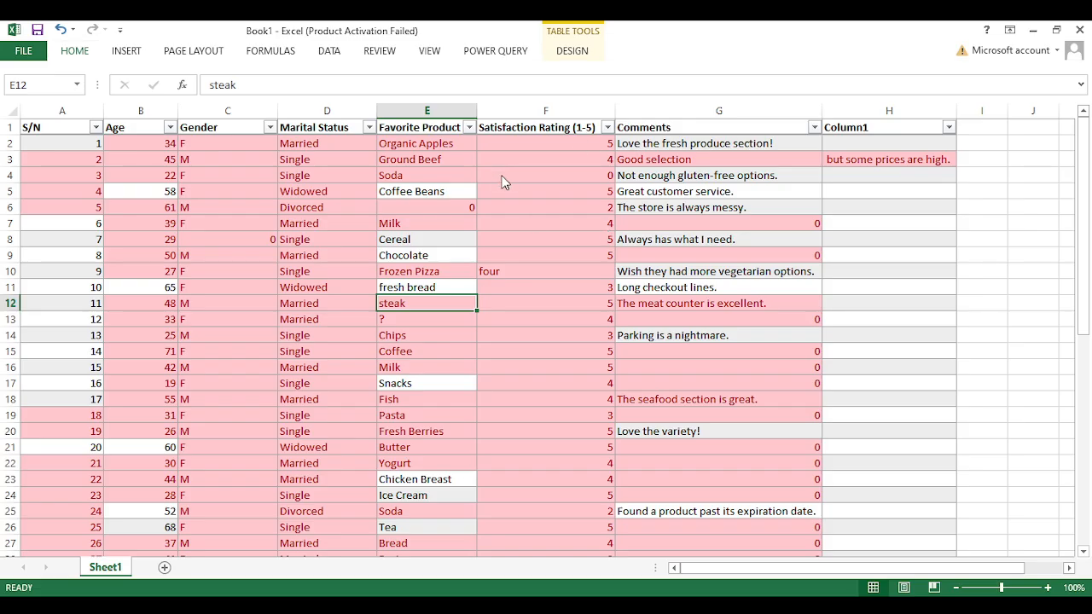
pyautogui.click(502, 145)
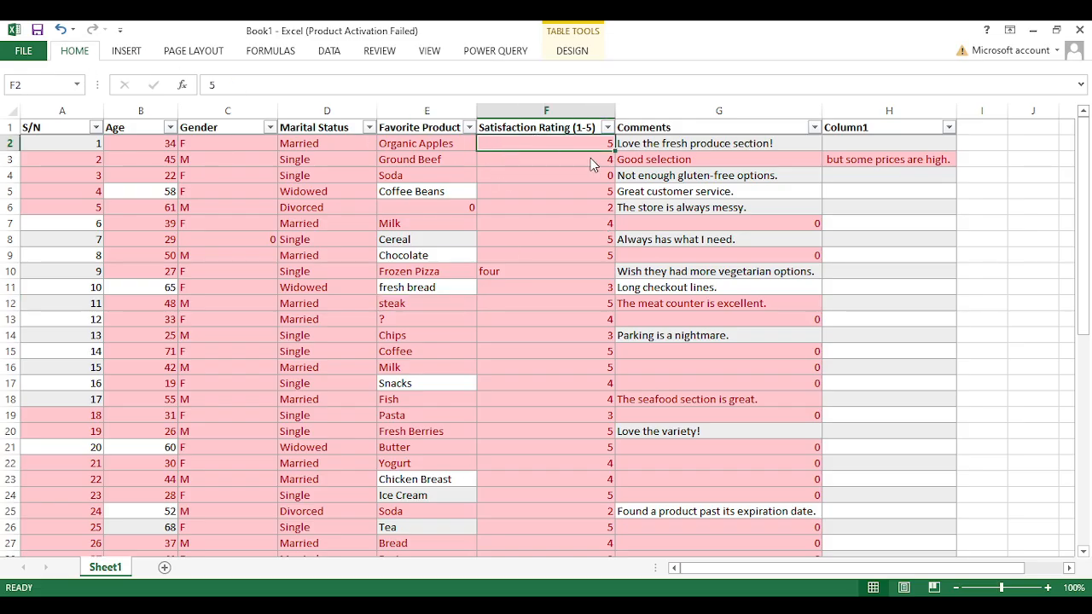
pyautogui.scroll(-7, 489, 364)
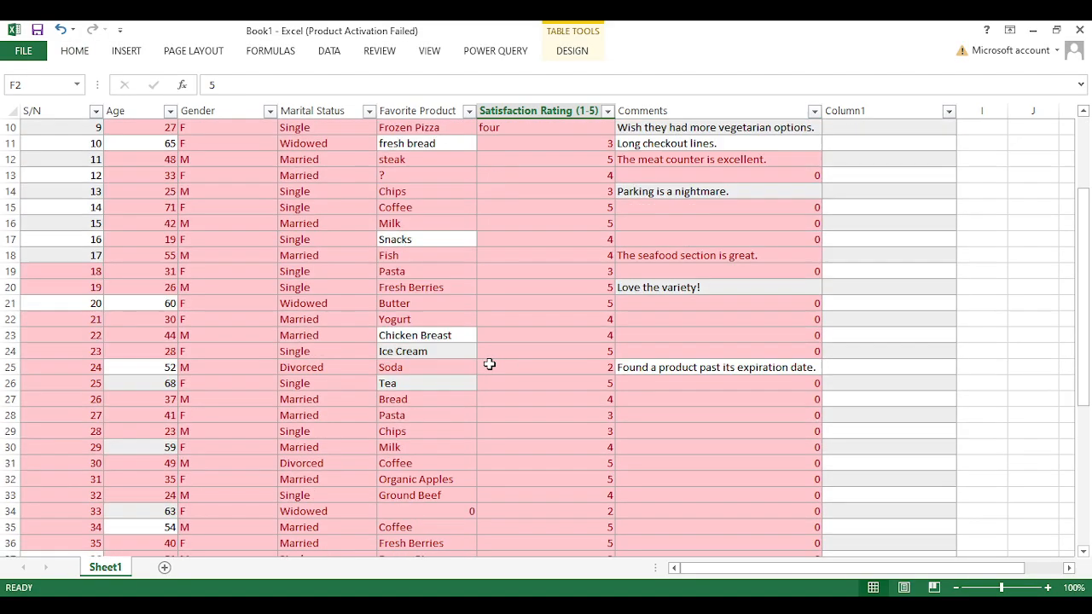
pyautogui.scroll(-5, 489, 364)
pyautogui.scroll(4, 487, 364)
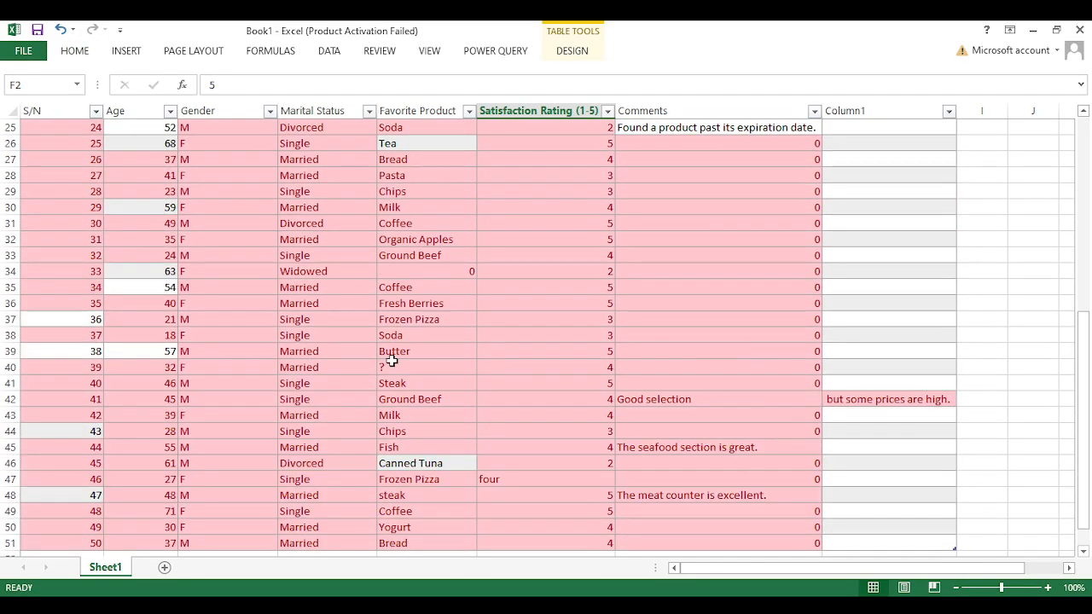
pyautogui.click(384, 371)
pyautogui.doubleClick(391, 369)
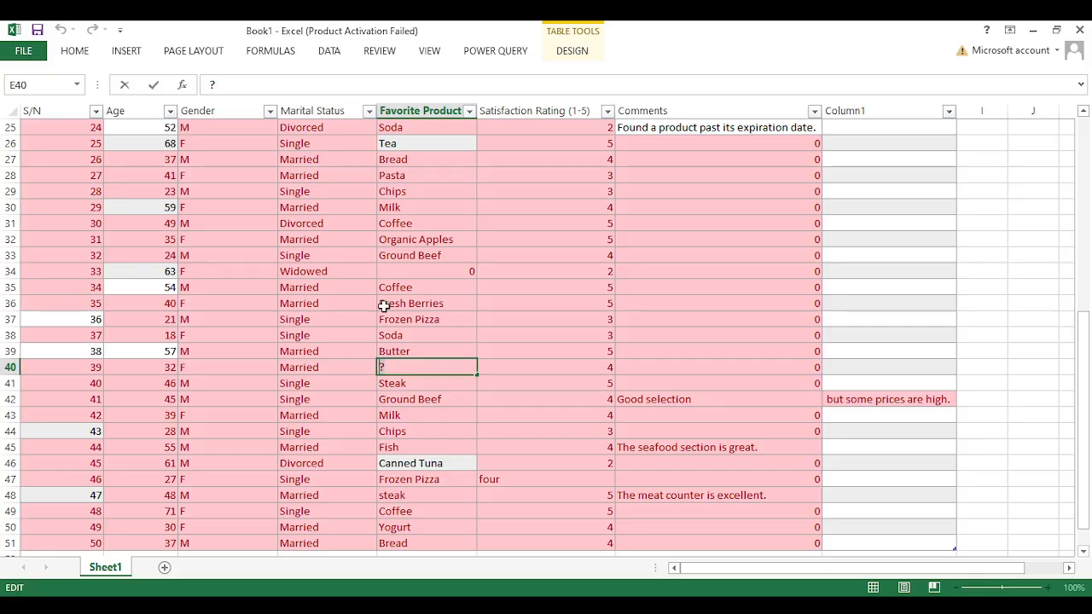
pyautogui.click(522, 256)
pyautogui.scroll(8, 522, 257)
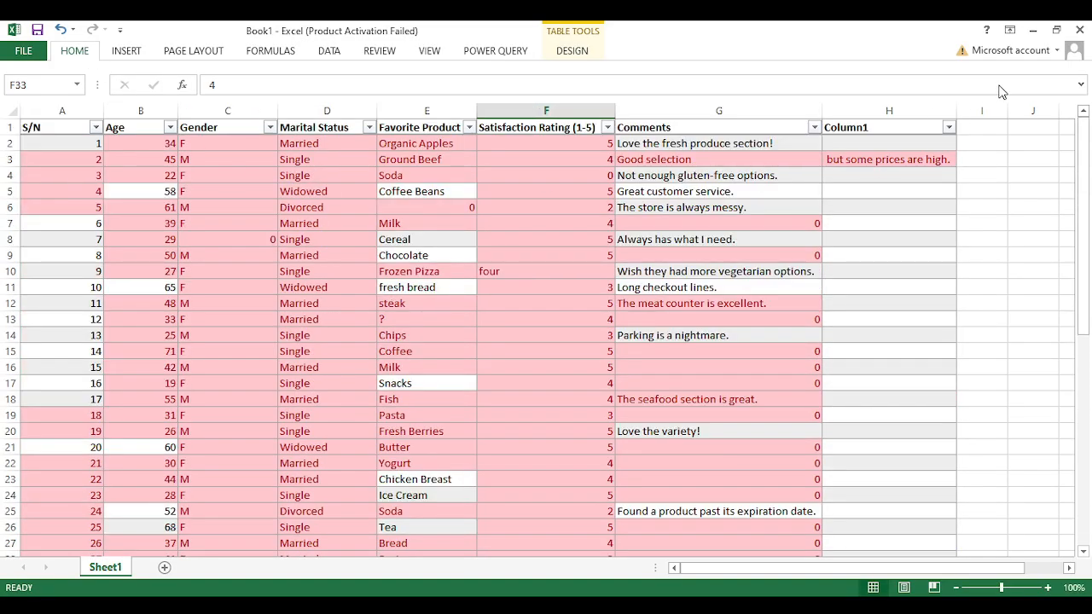
pyautogui.scroll(-6, 979, 188)
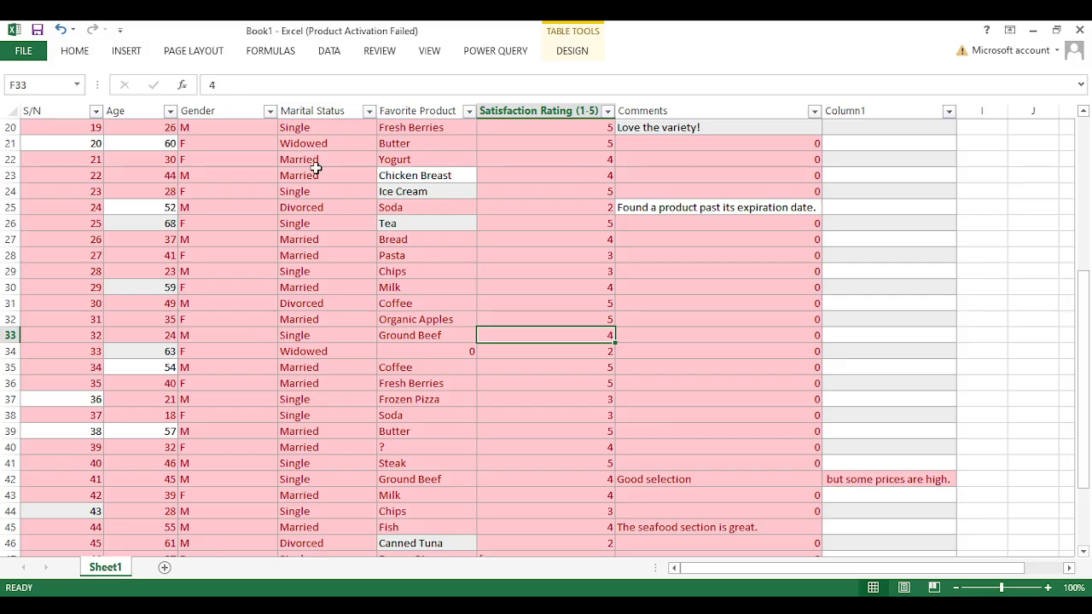
# Step: Try to replace the question-mark entries across the sheet with 0, and undo the replacement
pyautogui.click(1075, 131)
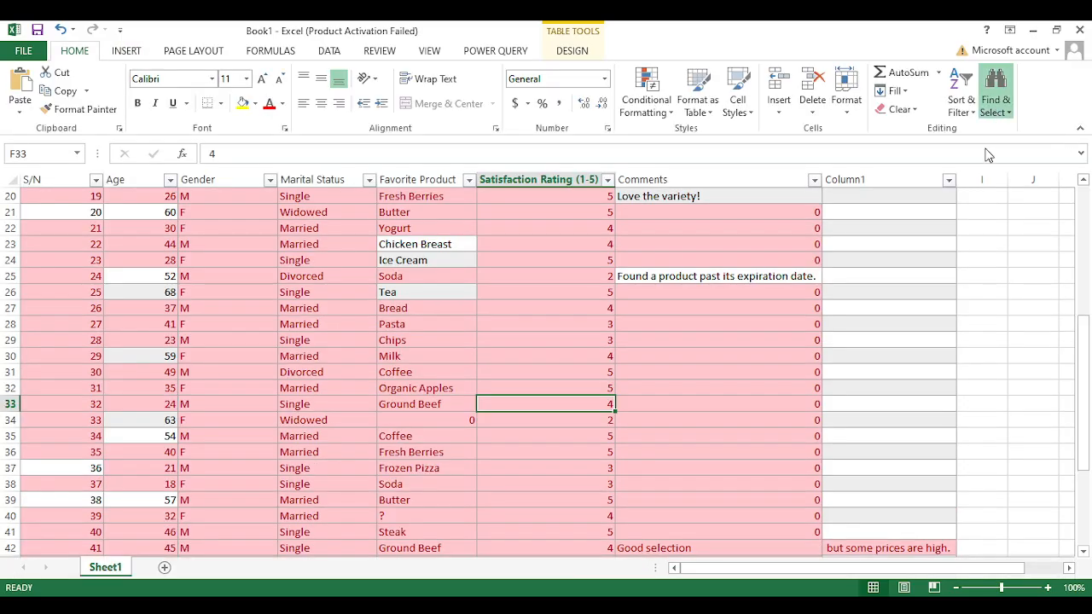
pyautogui.click(983, 139)
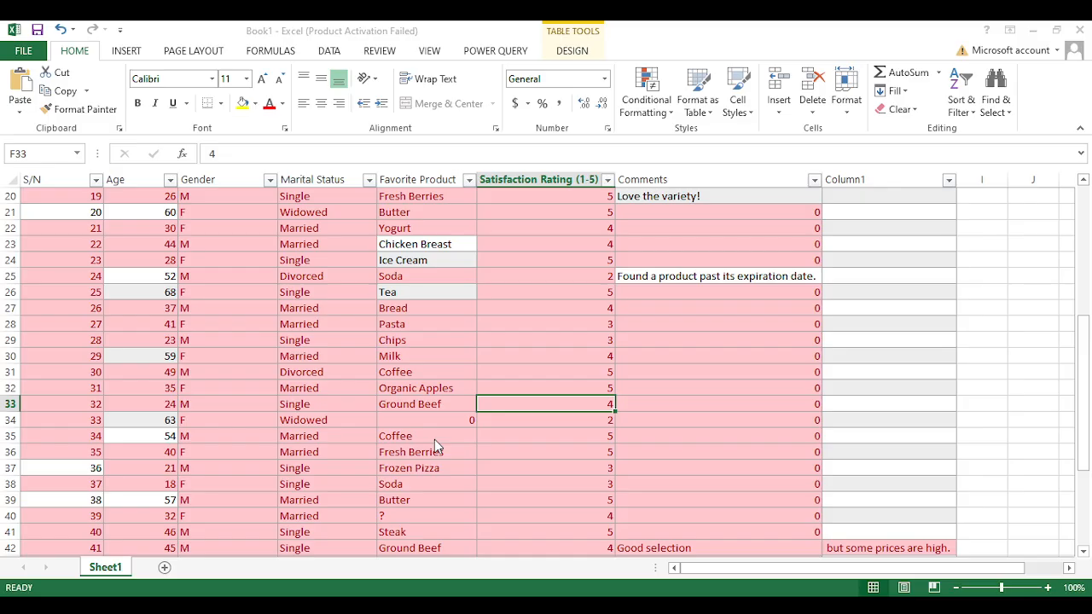
pyautogui.click(414, 500)
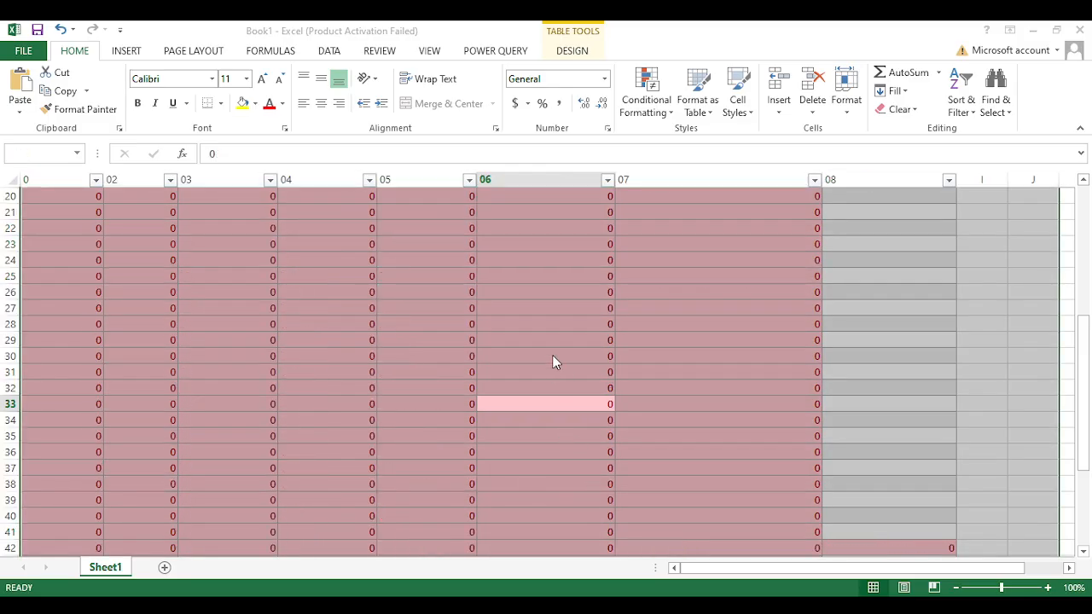
pyautogui.click(623, 358)
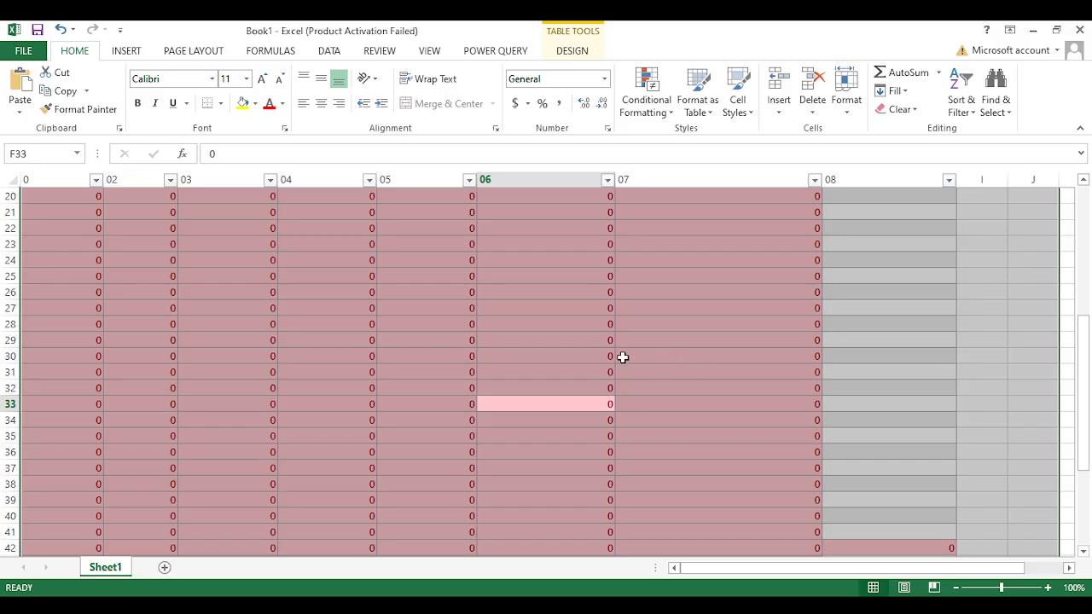
pyautogui.hotkey('ctrl', 'z')
pyautogui.scroll(6, 489, 384)
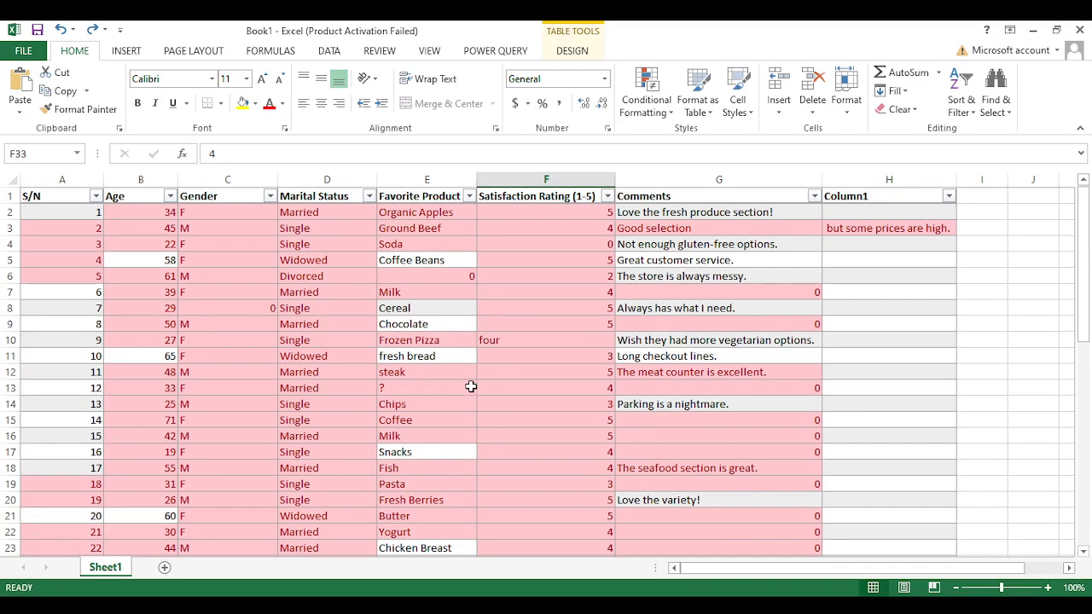
# Step: Check the restored survey rows from first to last, including the question-mark entry in E40
pyautogui.click(469, 372)
pyautogui.scroll(-11, 452, 373)
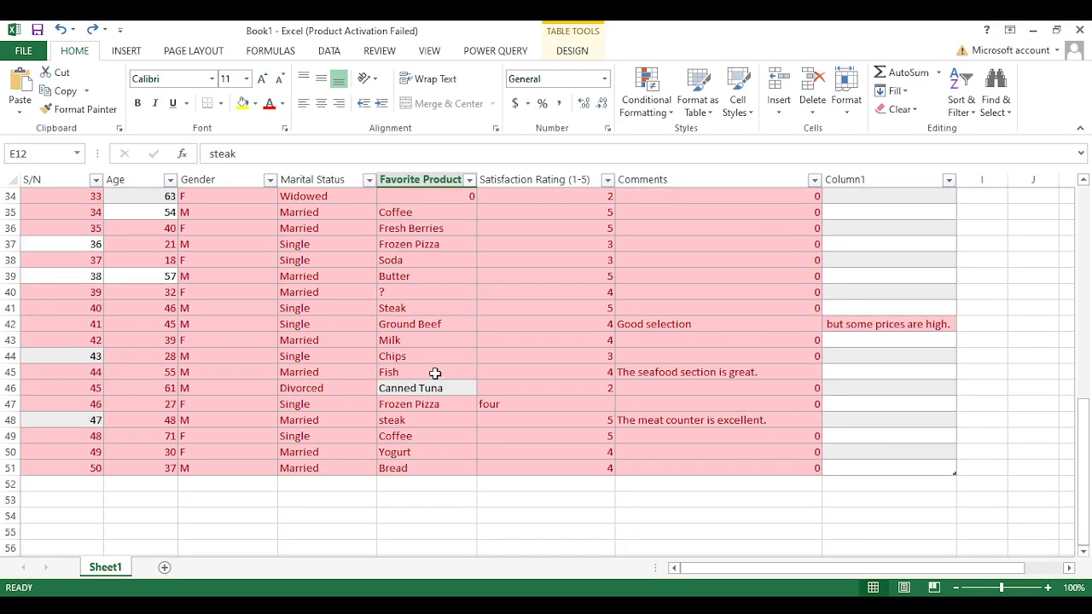
pyautogui.click(405, 292)
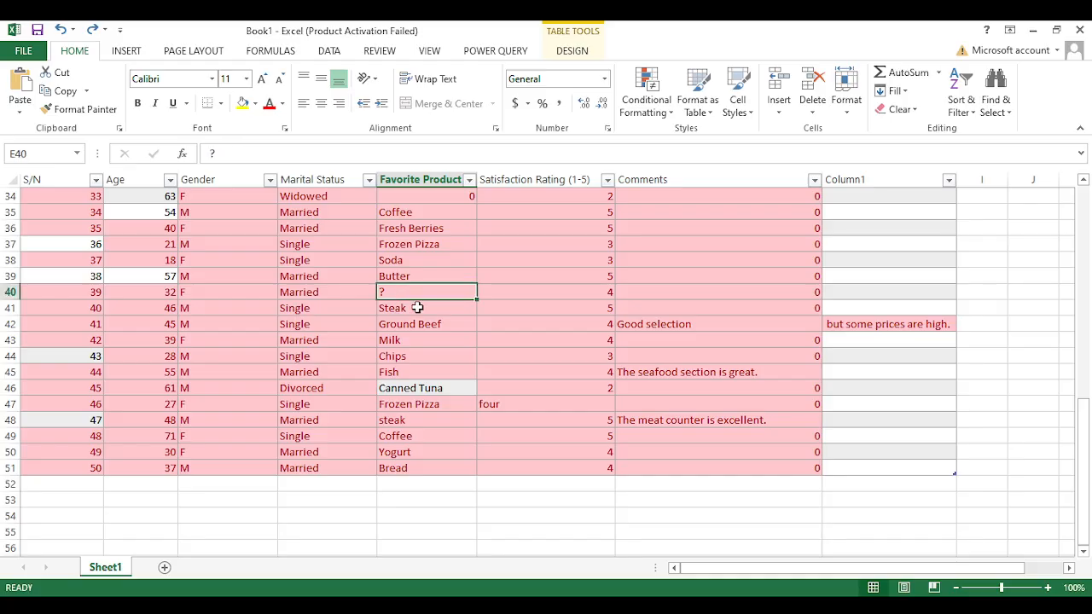
pyautogui.click(968, 213)
pyautogui.scroll(5, 710, 327)
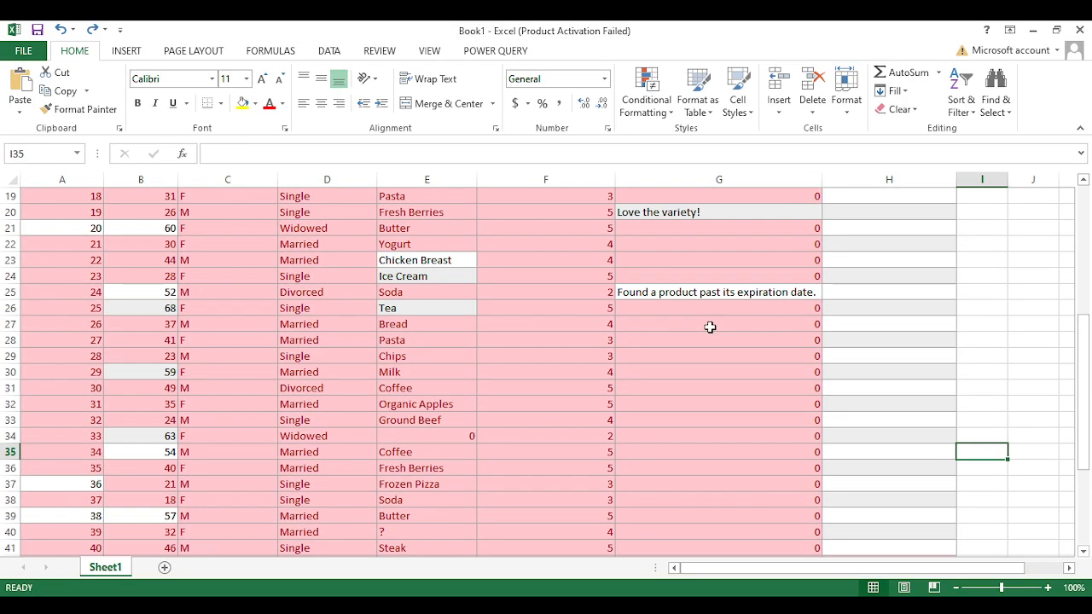
pyautogui.scroll(6, 710, 327)
pyautogui.scroll(-12, 710, 327)
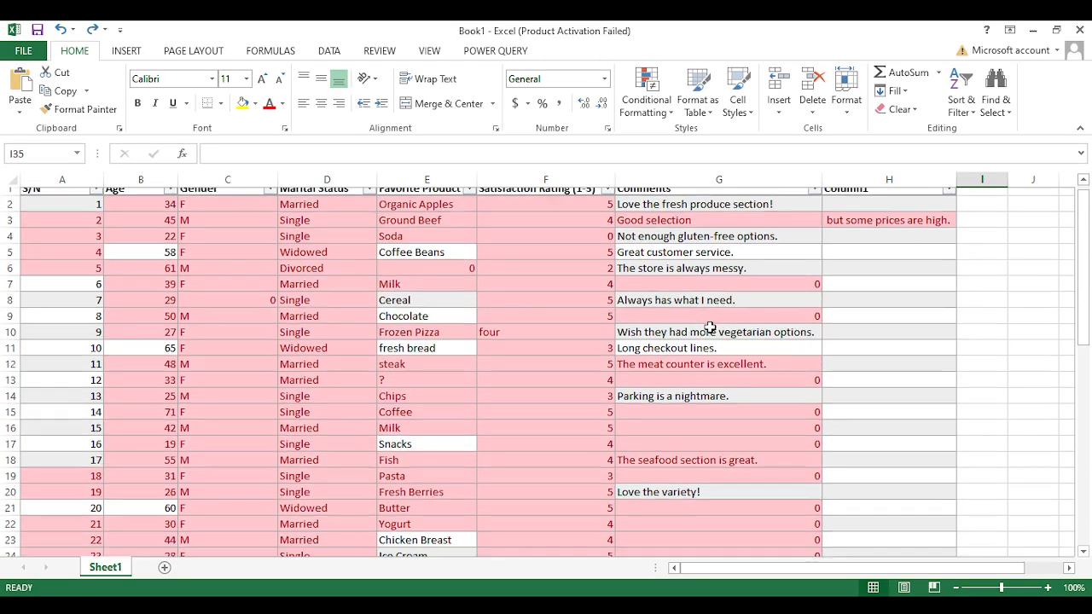
pyautogui.scroll(14, 709, 327)
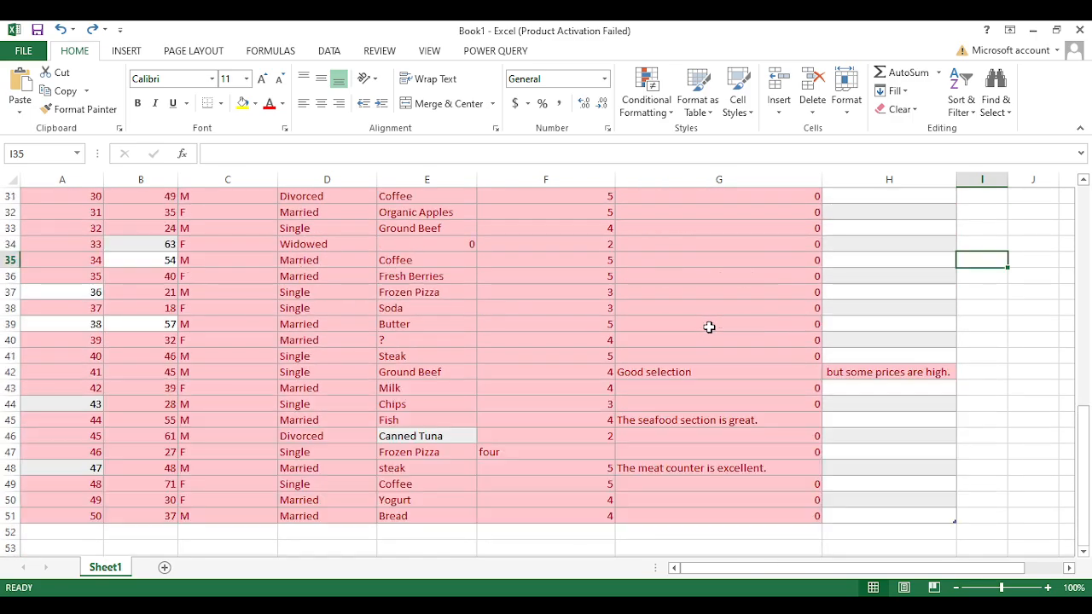
pyautogui.scroll(-3, 709, 327)
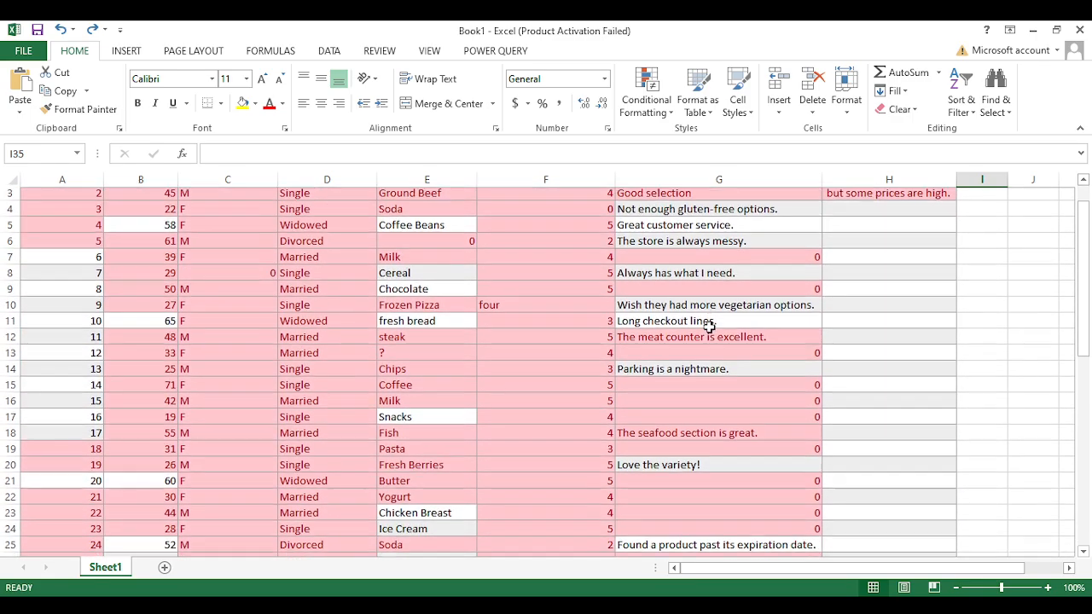
pyautogui.click(704, 245)
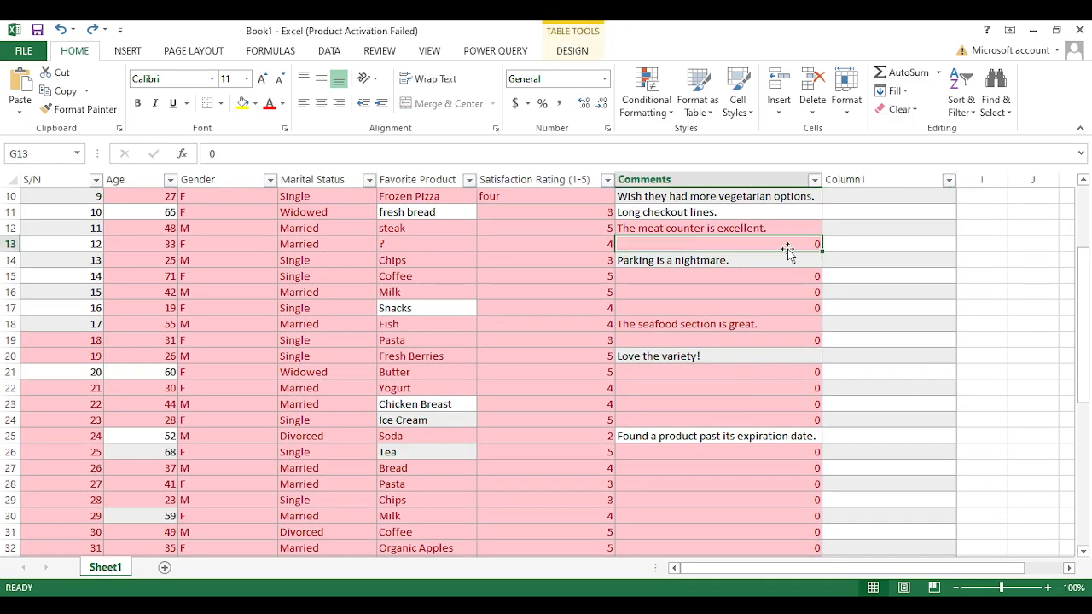
pyautogui.press('Left')
pyautogui.press('Left')
pyautogui.press('Left')
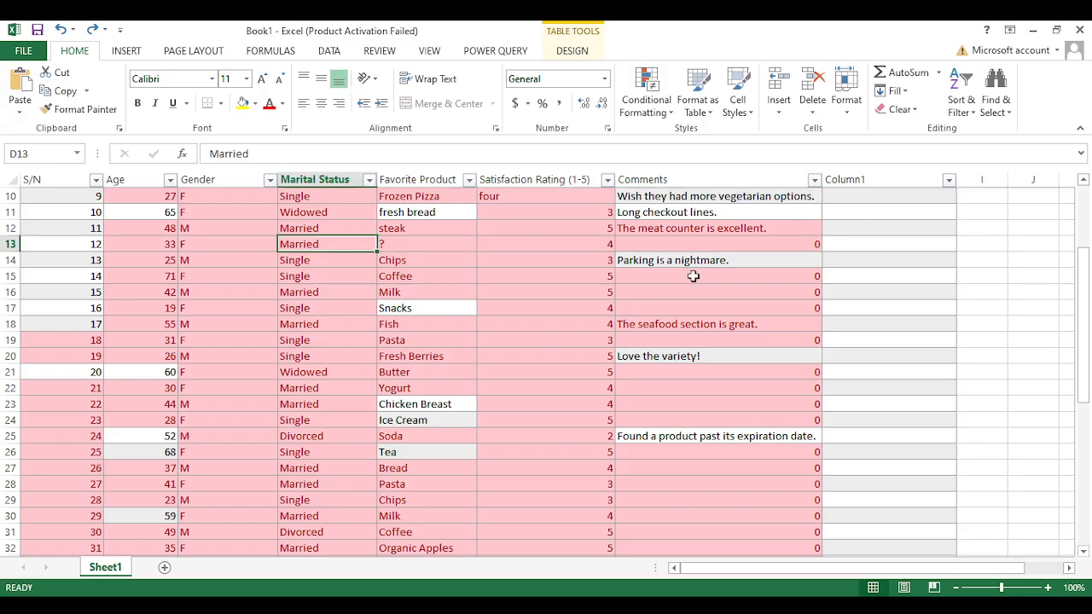
pyautogui.press('Right')
pyautogui.press('Right')
pyautogui.press('Right')
pyautogui.press('Left')
pyautogui.press('Down')
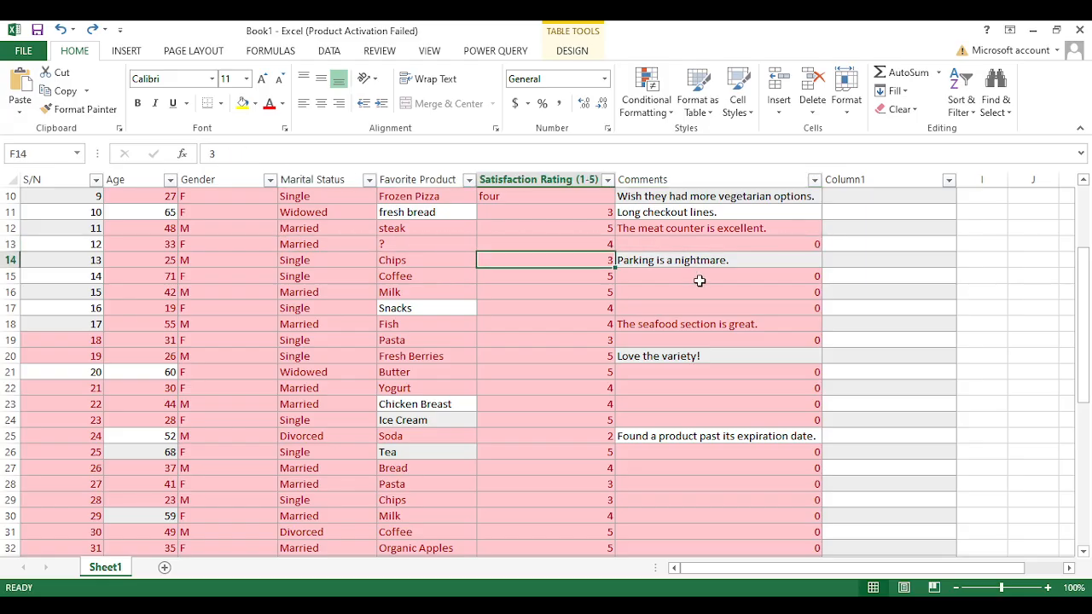
pyautogui.press('Down')
pyautogui.press('Right')
pyautogui.press('Down')
pyautogui.press('Down')
pyautogui.press('Down')
pyautogui.press('Down')
pyautogui.press('Down')
pyautogui.press('Down')
pyautogui.press('Down')
pyautogui.press('Down')
pyautogui.press('Down')
pyautogui.press('Down')
pyautogui.press('Down')
pyautogui.press('Down')
pyautogui.press('Down')
pyautogui.press('Down')
pyautogui.press('Down')
pyautogui.press('Down')
pyautogui.press('Down')
pyautogui.press('Down')
pyautogui.press('Down')
pyautogui.press('Down')
pyautogui.press('Down')
pyautogui.press('Down')
pyautogui.press('Down')
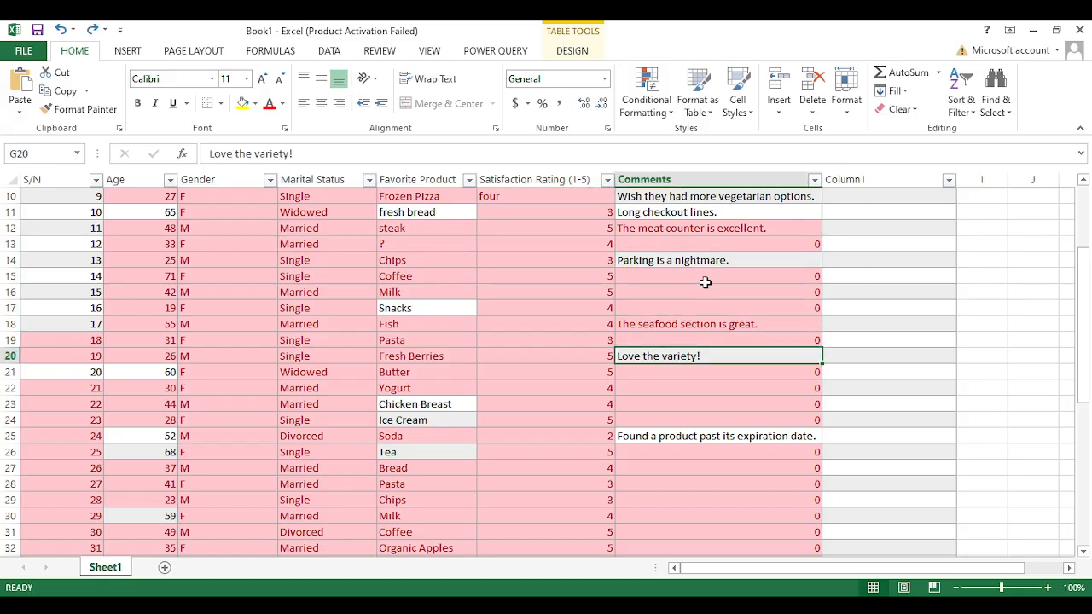
pyautogui.press('Down')
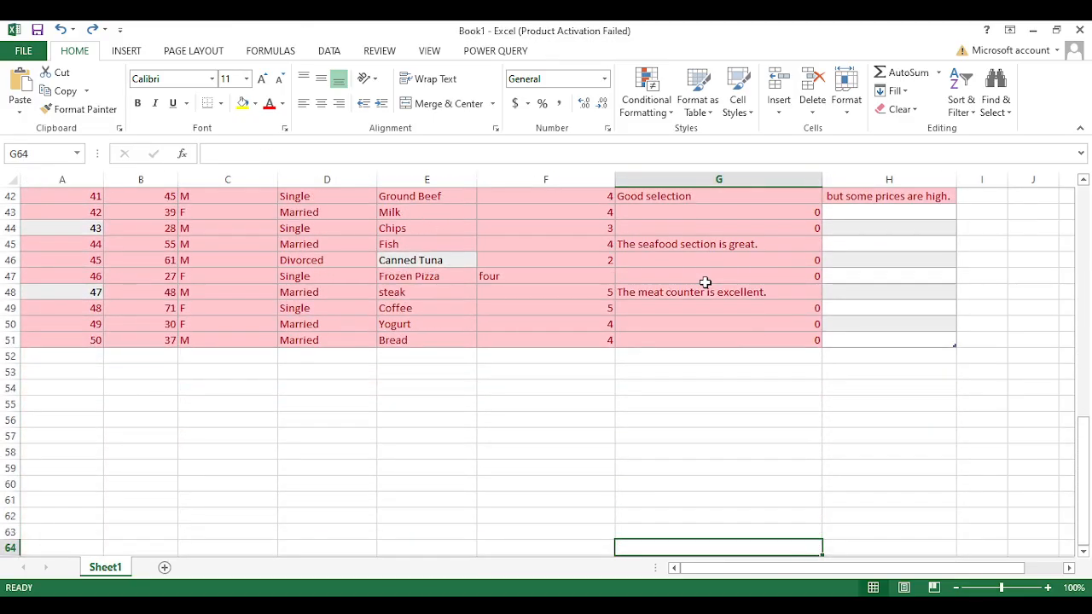
pyautogui.press('Left')
pyautogui.press('Left')
pyautogui.press('Left')
pyautogui.press('Left')
pyautogui.press('Left')
pyautogui.press('Left')
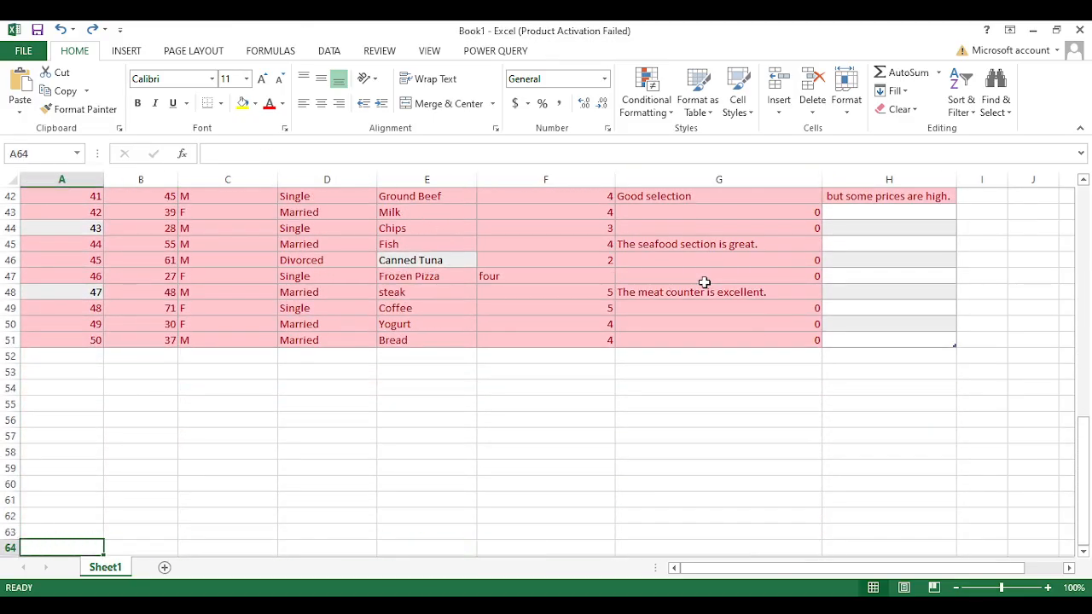
pyautogui.press('Up')
pyautogui.press('Up')
pyautogui.press('Up')
pyautogui.press('Up')
pyautogui.press('Up')
pyautogui.press('Up')
pyautogui.press('Up')
pyautogui.press('Up')
pyautogui.press('Up')
pyautogui.press('Up')
pyautogui.press('Up')
pyautogui.press('Up')
pyautogui.press('Up')
pyautogui.press('Up')
pyautogui.press('Up')
pyautogui.press('Up')
pyautogui.press('Up')
pyautogui.press('Up')
pyautogui.press('Up')
pyautogui.press('Up')
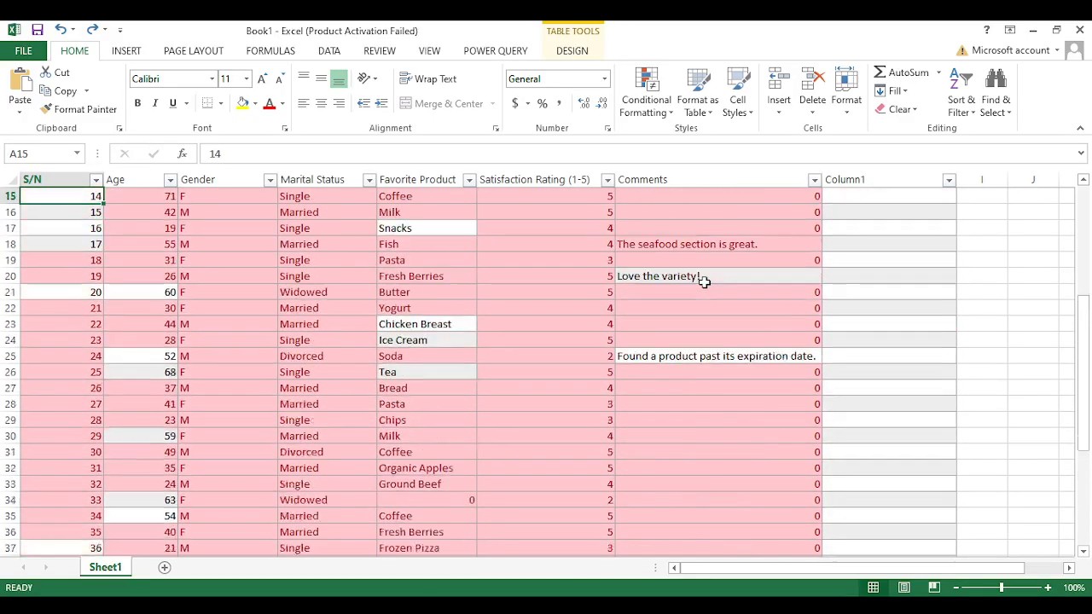
pyautogui.press('Up')
pyautogui.press('Up')
pyautogui.press('Up')
pyautogui.press('Up')
pyautogui.press('Up')
pyautogui.press('Up')
pyautogui.press('Up')
pyautogui.press('Up')
pyautogui.press('Up')
pyautogui.press('Up')
pyautogui.press('Up')
pyautogui.press('Up')
pyautogui.press('Up')
pyautogui.press('Up')
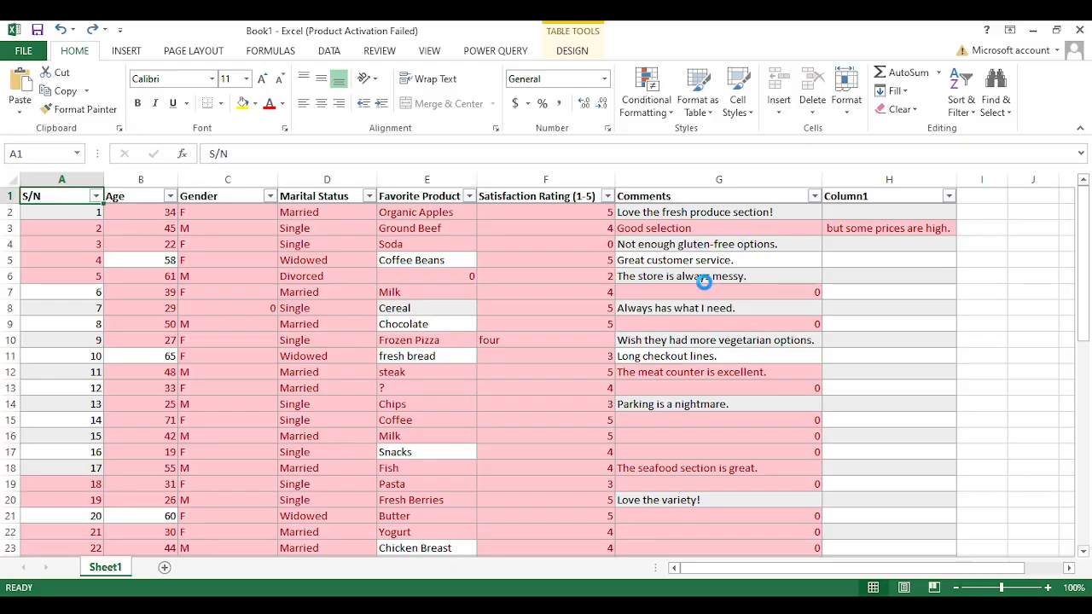
pyautogui.hotkey('ctrl', 's')
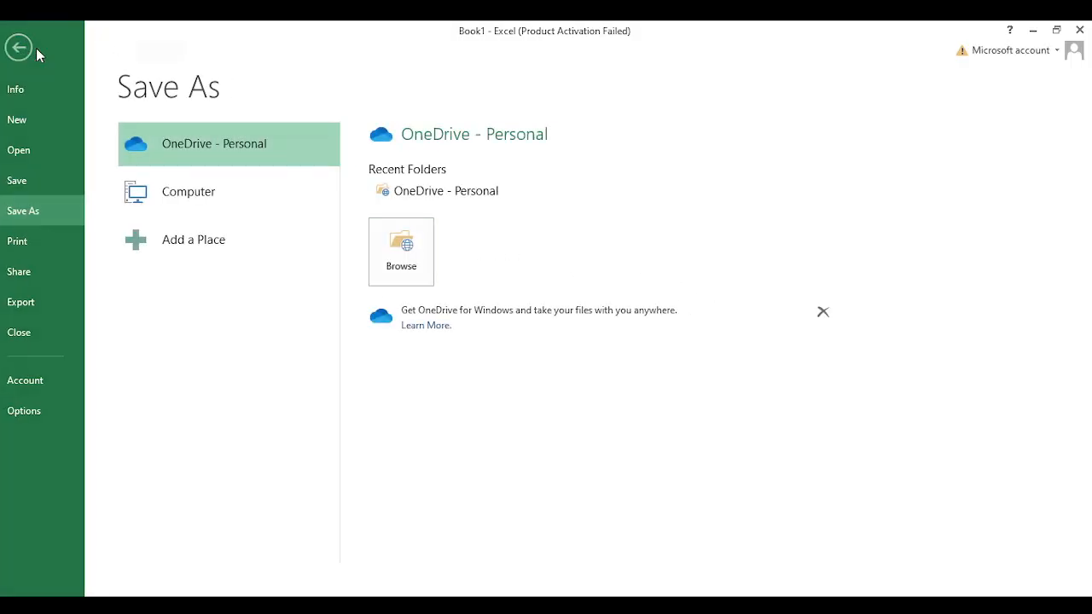
pyautogui.click(32, 47)
pyautogui.click(858, 236)
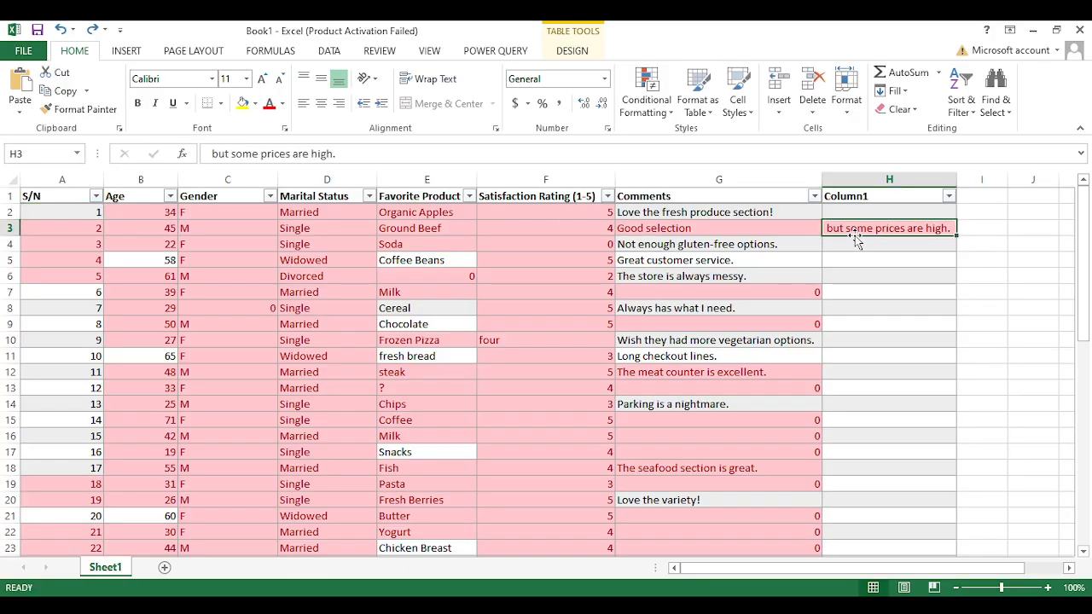
pyautogui.click(560, 44)
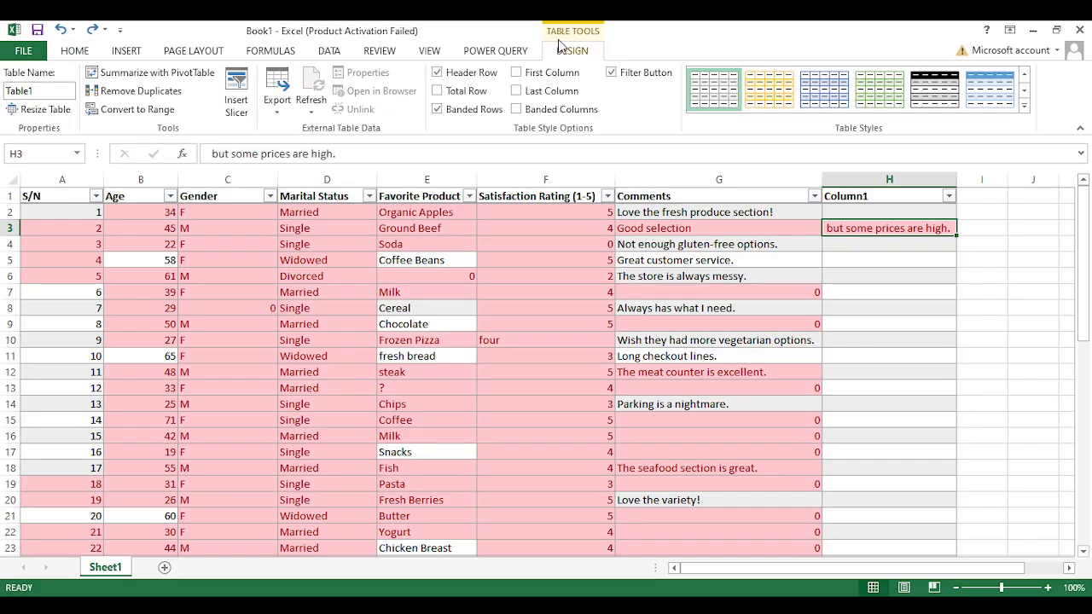
pyautogui.click(64, 52)
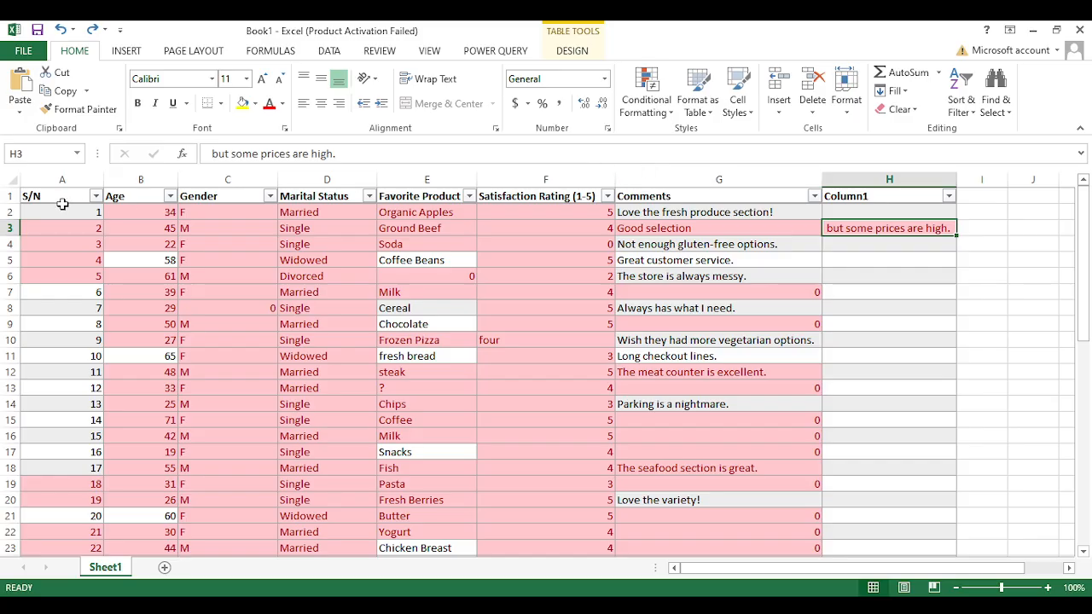
# Step: Select the whole survey table and turn off its header filters
pyautogui.hotkey('ctrl', 'a')
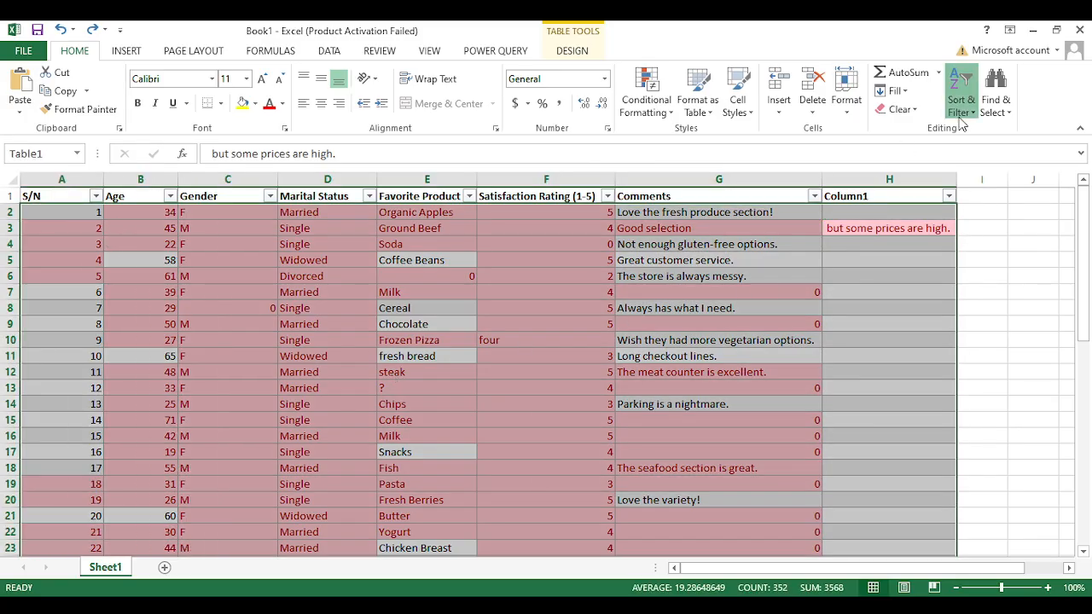
pyautogui.click(894, 255)
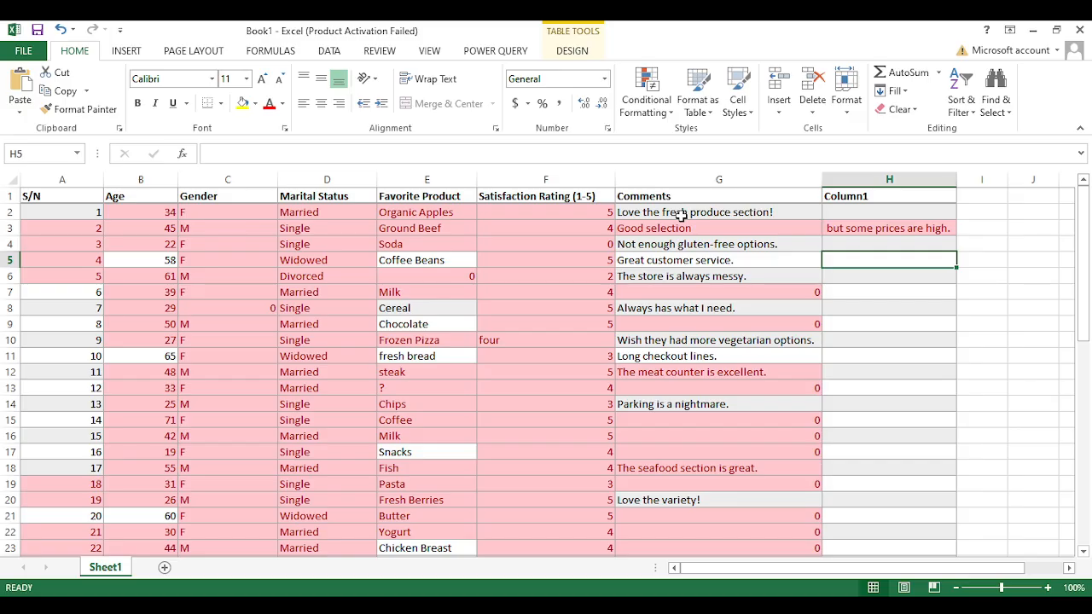
pyautogui.click(749, 606)
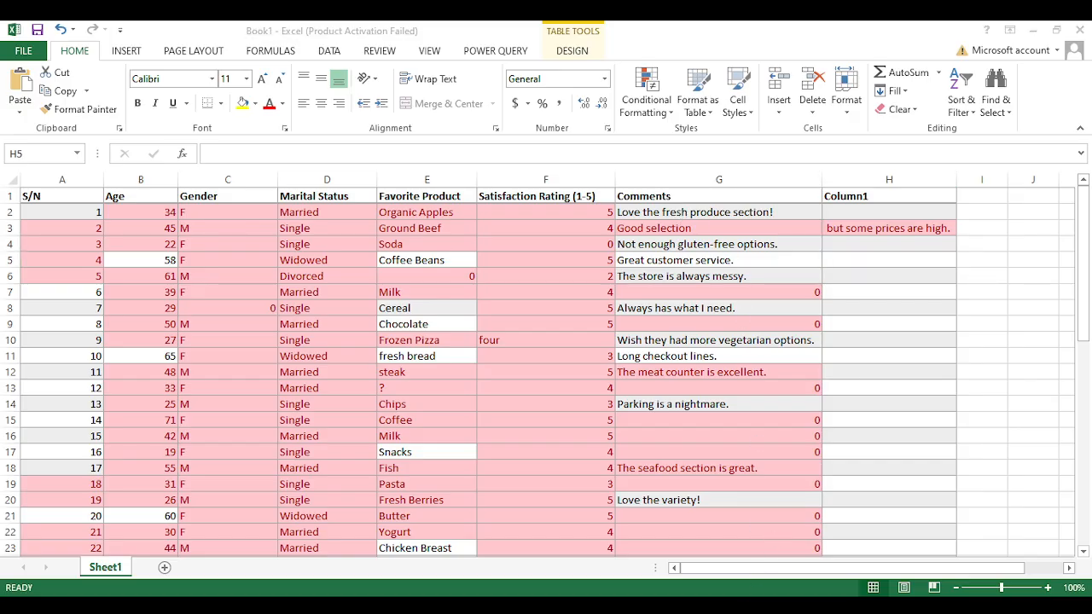